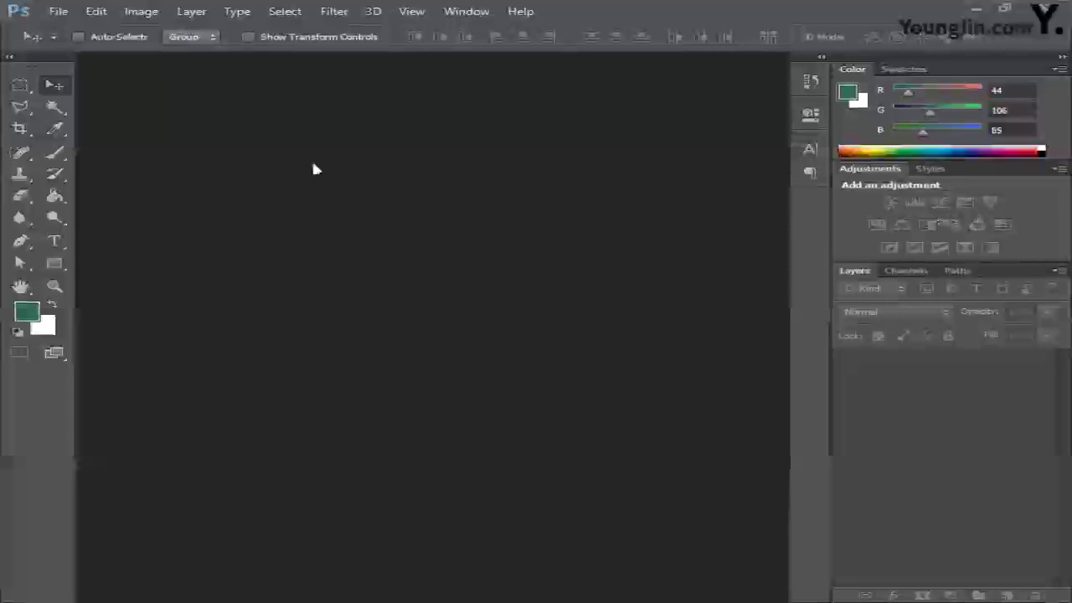
Step: Start a new document and name it 포토샵 작업
left_click(59, 11)
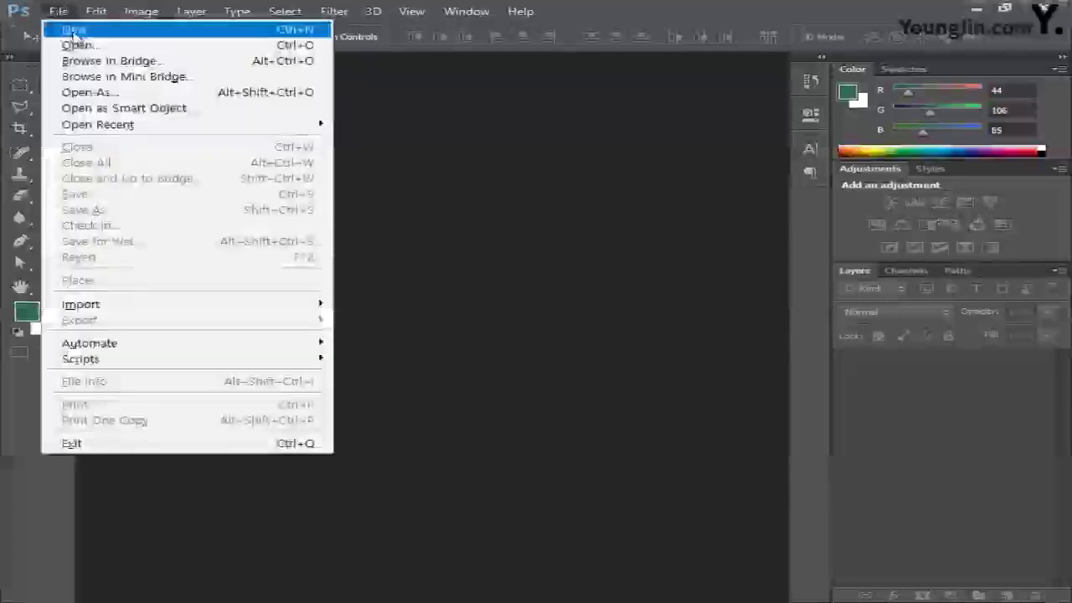
left_click(74, 31)
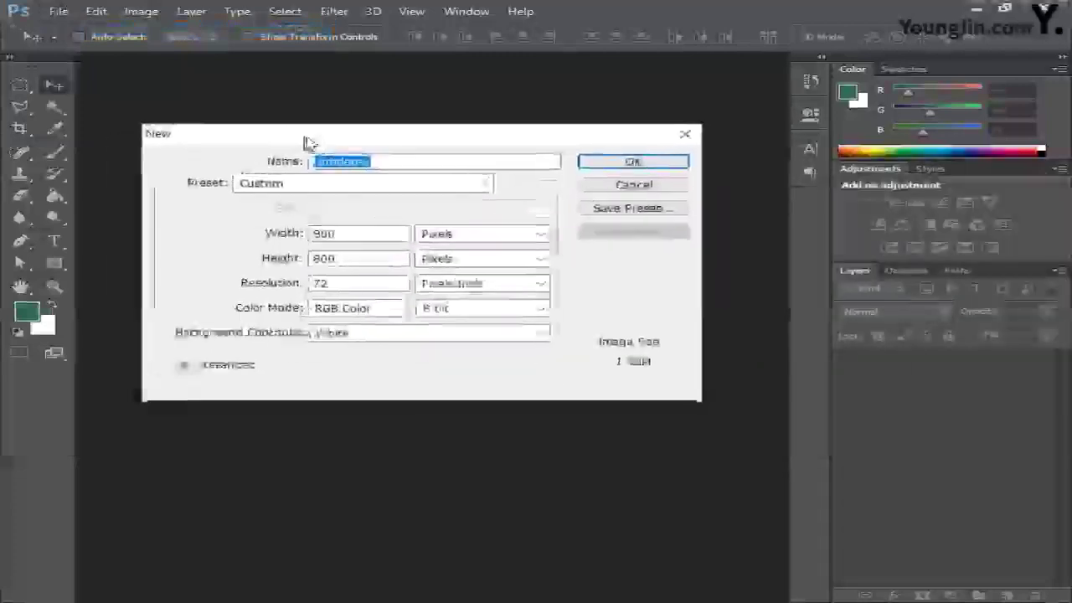
left_click_drag(307, 142, 337, 139)
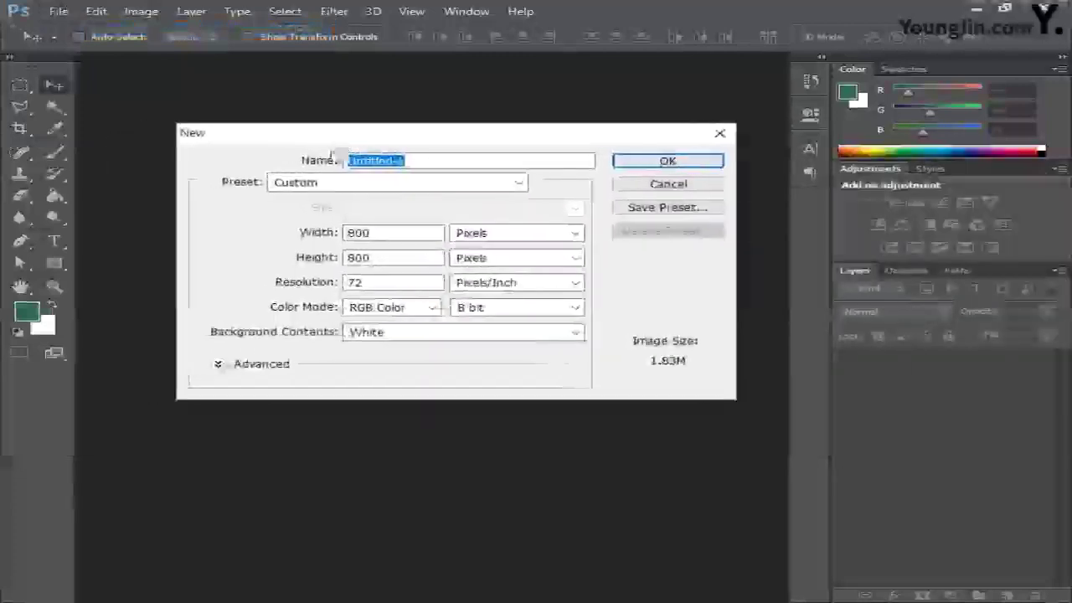
type("포토")
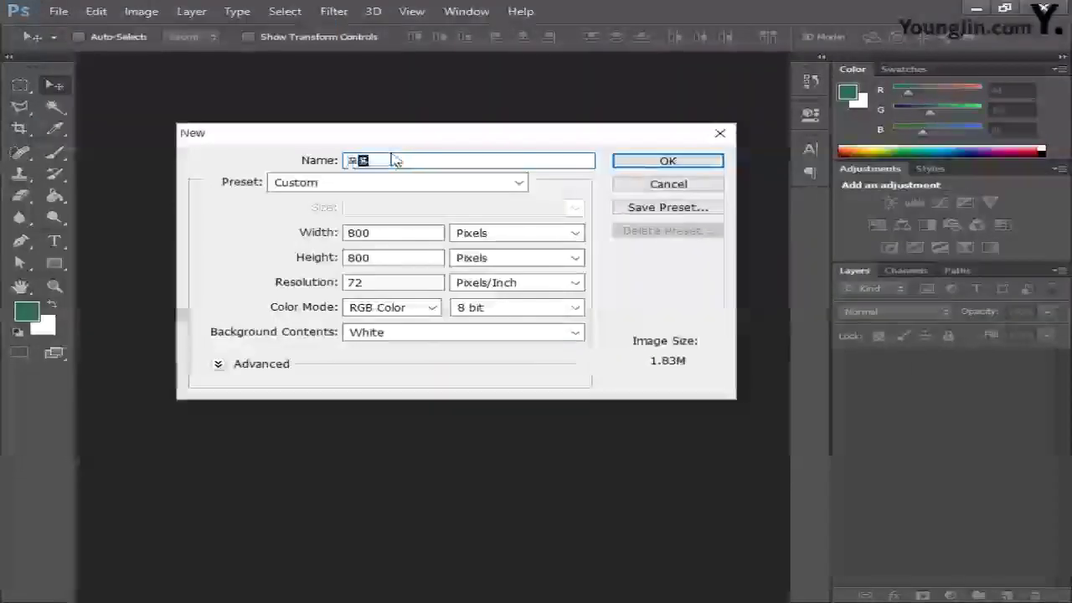
type("샵 작업")
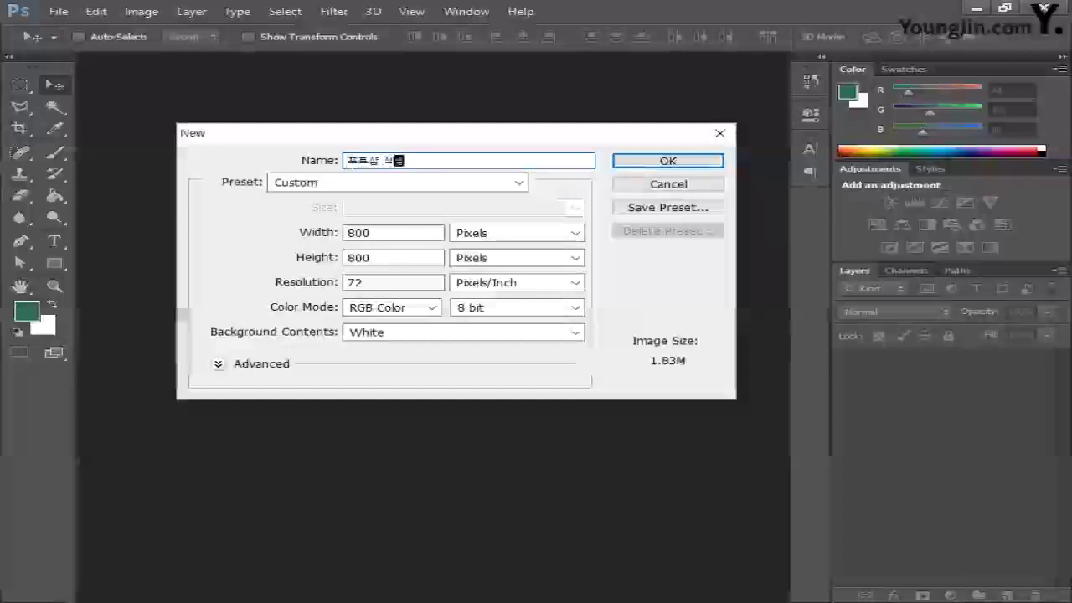
Step: Set the new document's size to 176 mm wide and 236 mm high
left_click_drag(394, 235, 297, 233)
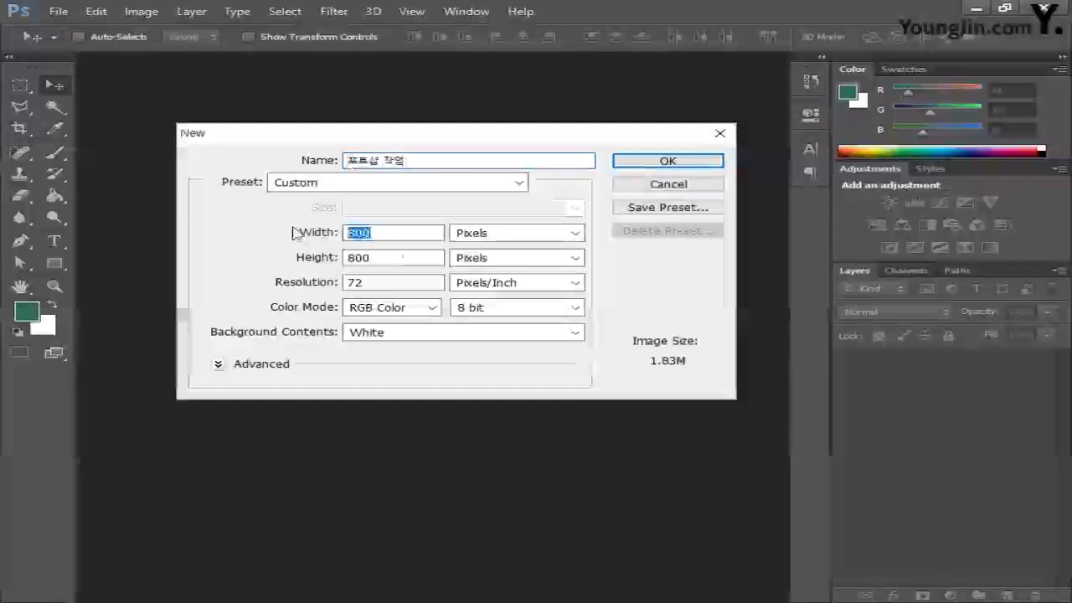
type("176")
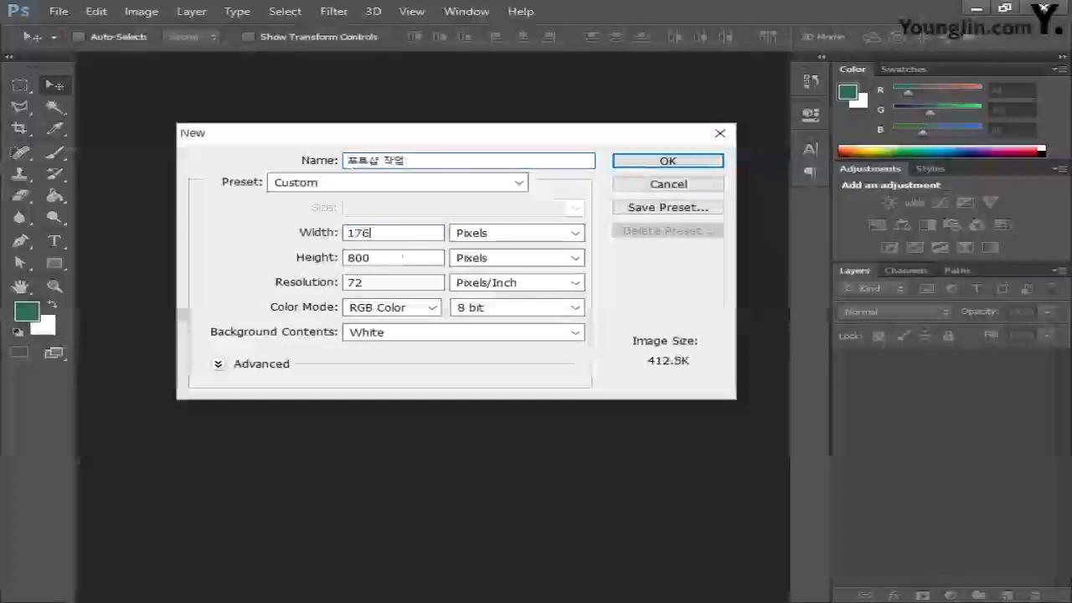
left_click(576, 232)
left_click(483, 289)
left_click_drag(431, 258, 328, 257)
type("236")
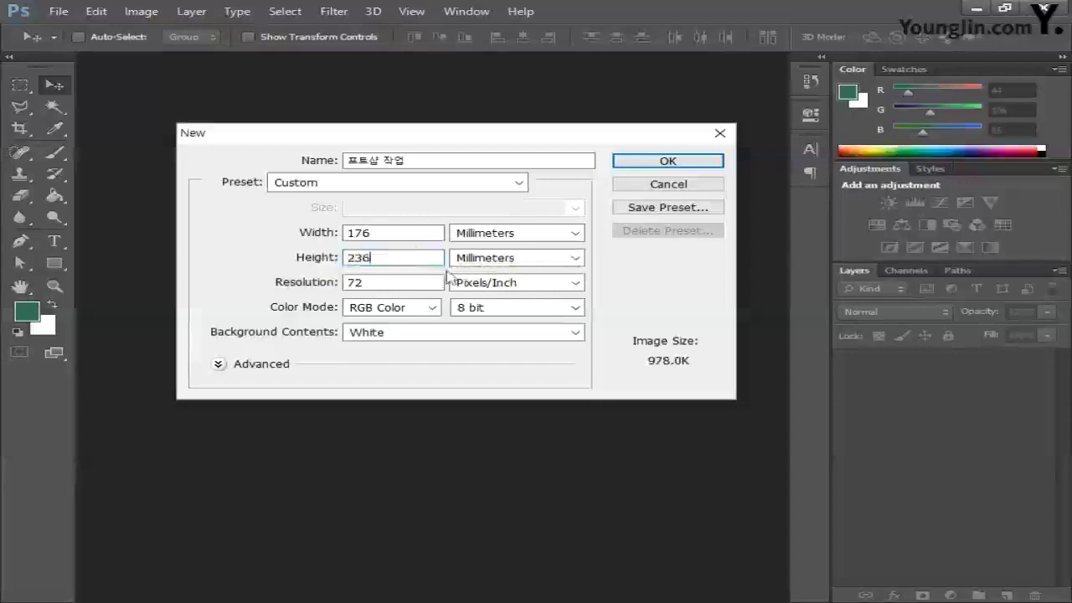
Step: Set the resolution to 100 pixels/inch and the color mode to CMYK Color, and create the document
left_click_drag(425, 284, 263, 282)
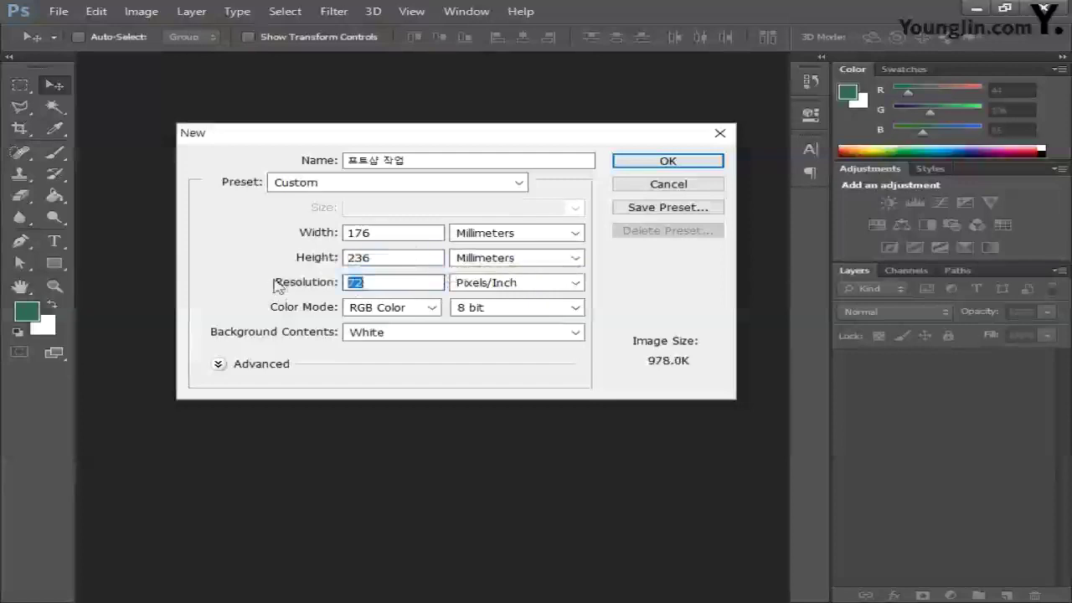
type("100")
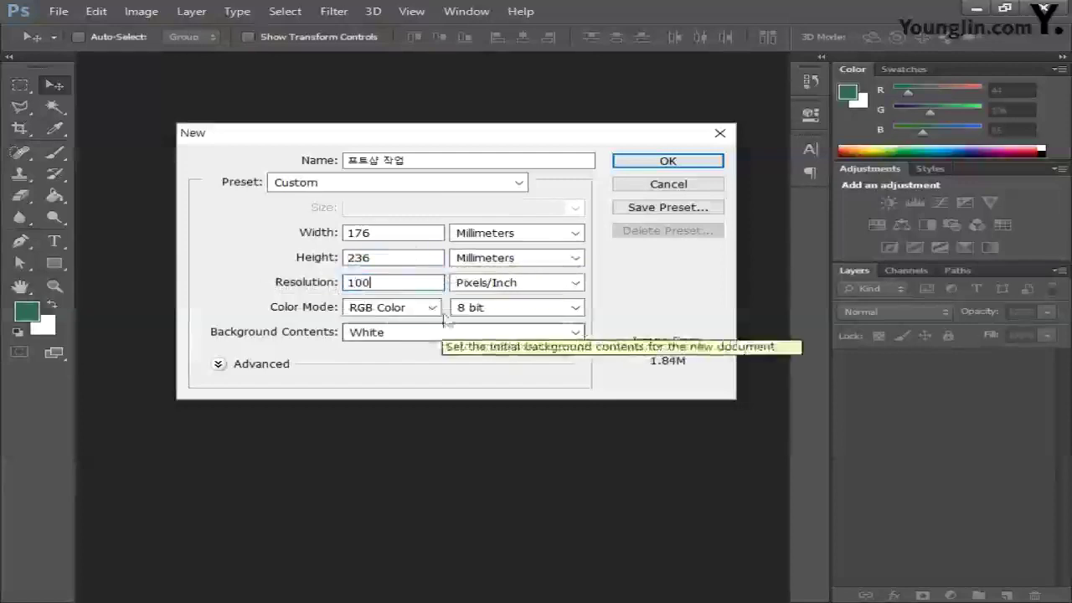
left_click(420, 307)
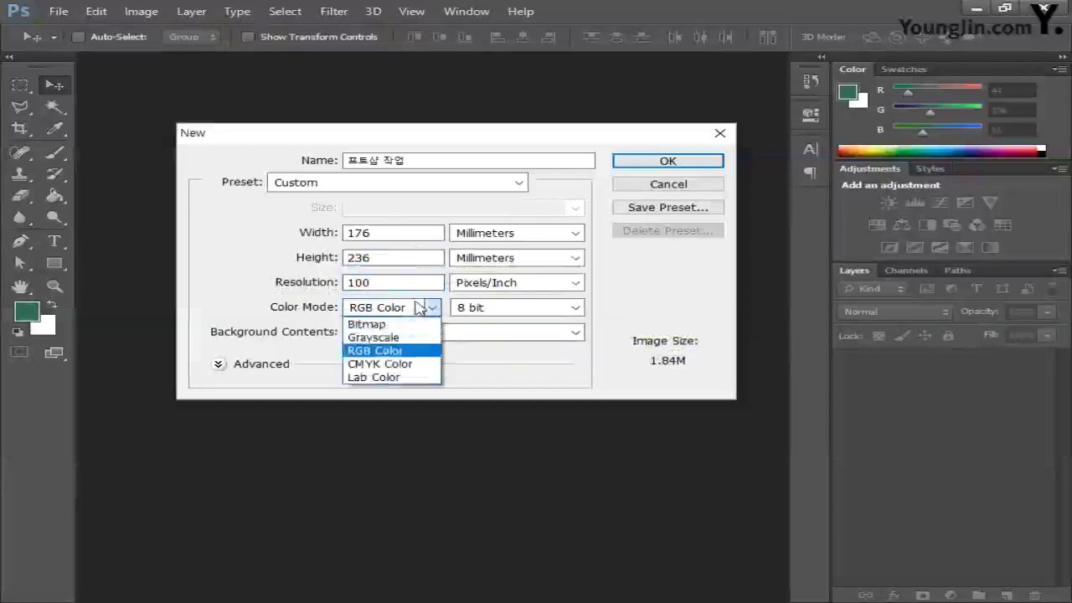
left_click(410, 372)
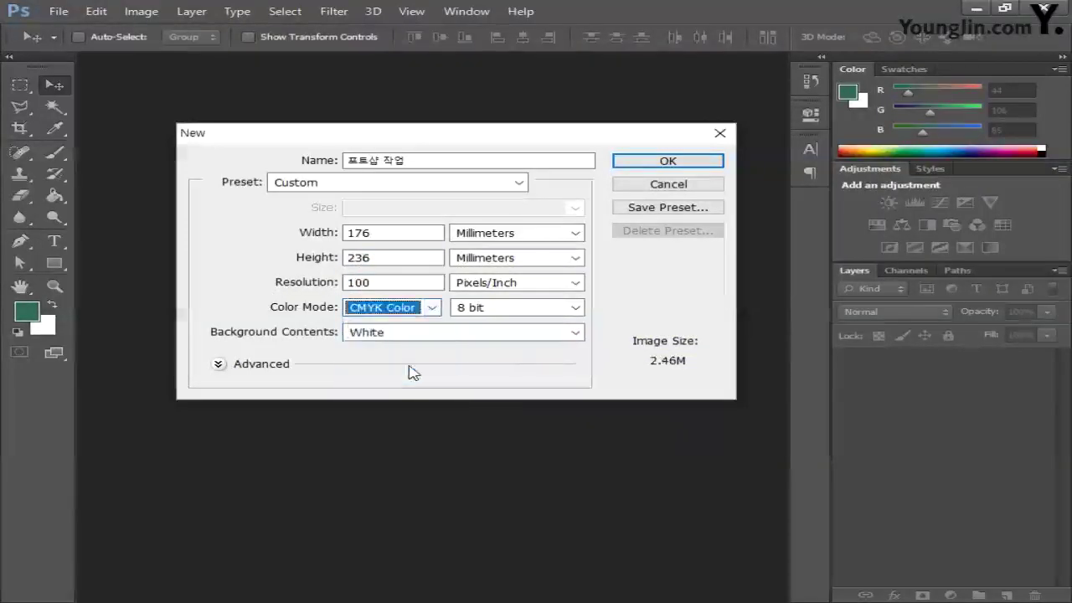
left_click(663, 162)
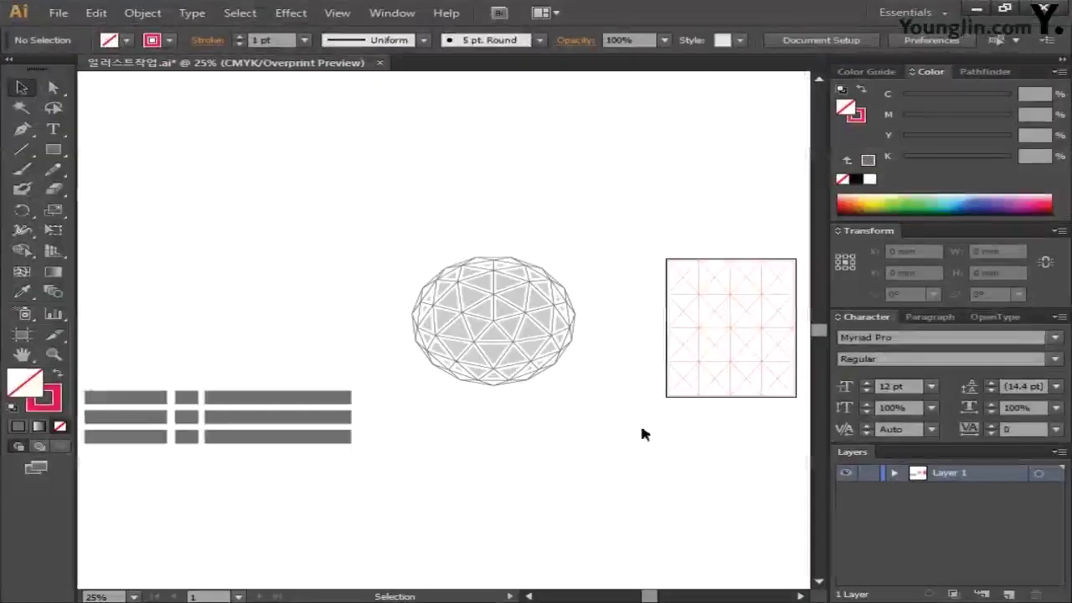
Step: Copy the red grid group from the Illustrator artboard and paste it as pixels into the new Photoshop document
left_click(694, 317)
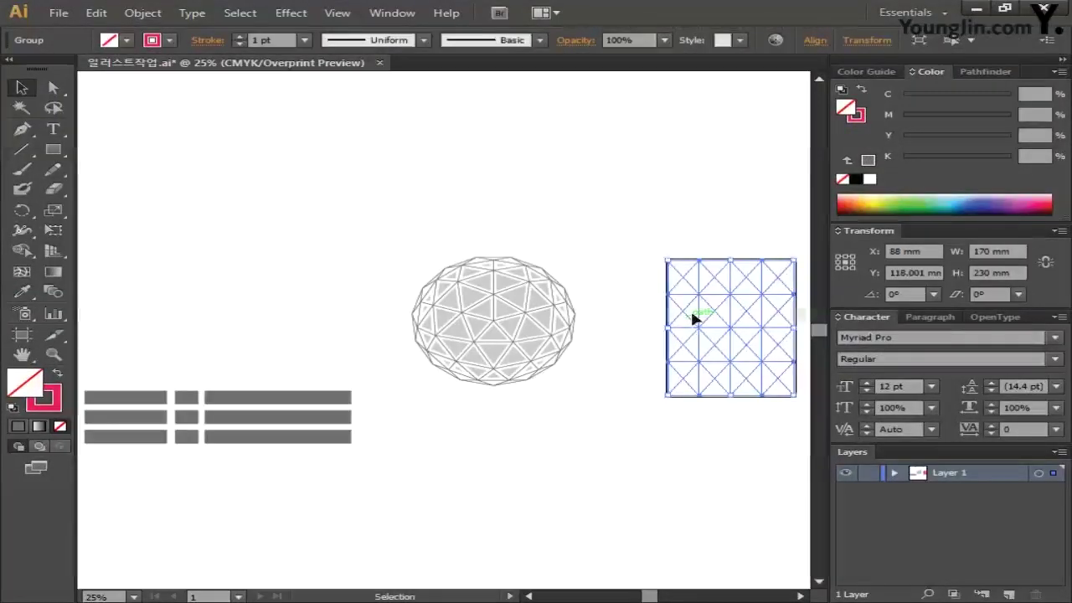
key("alt+Tab")
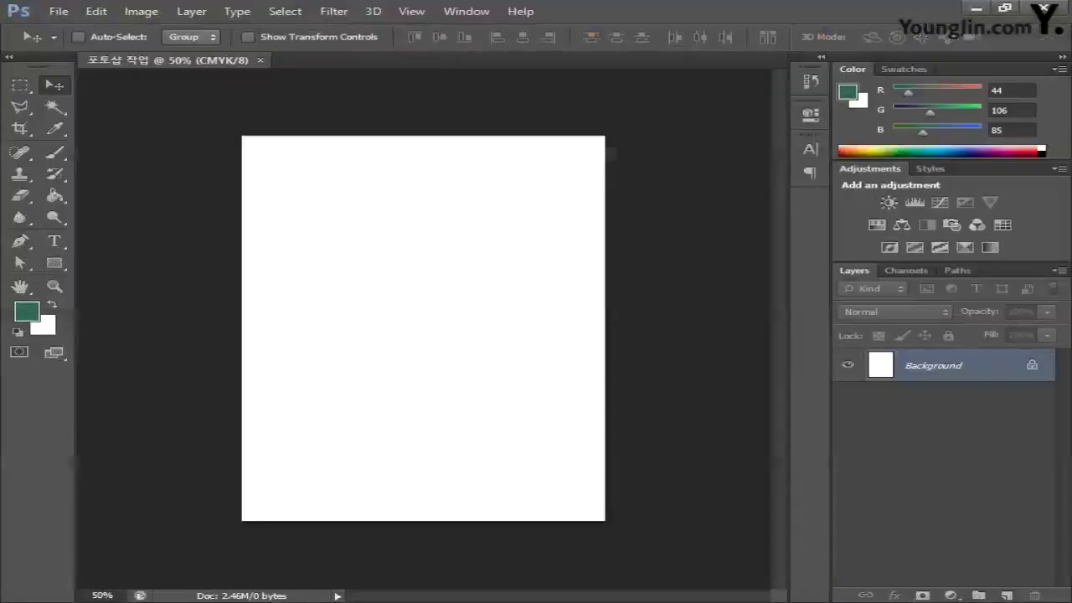
key("ctrl+v")
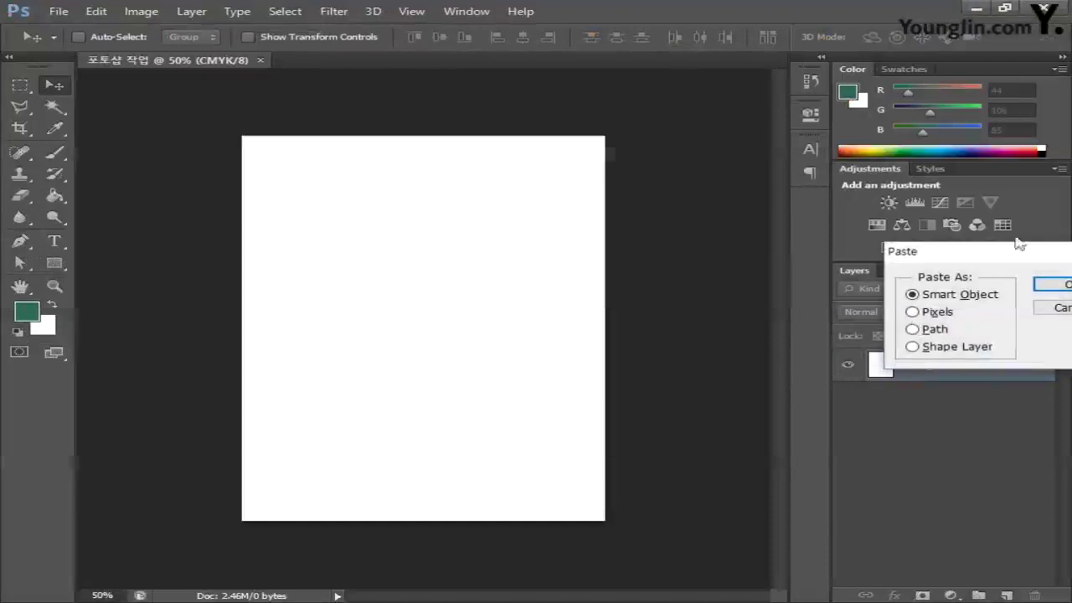
left_click_drag(967, 256, 397, 198)
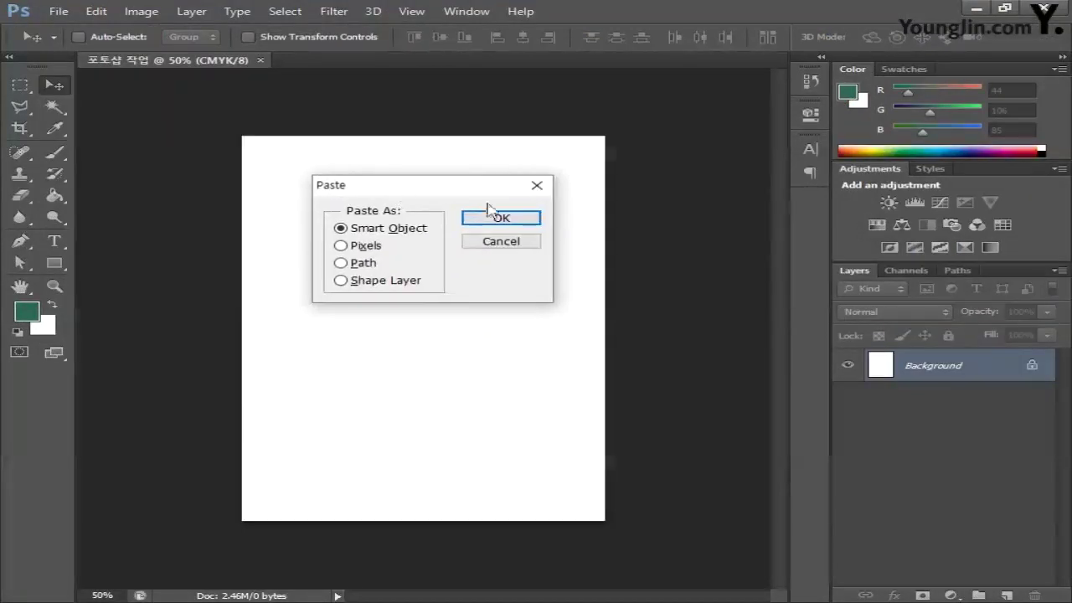
left_click(365, 246)
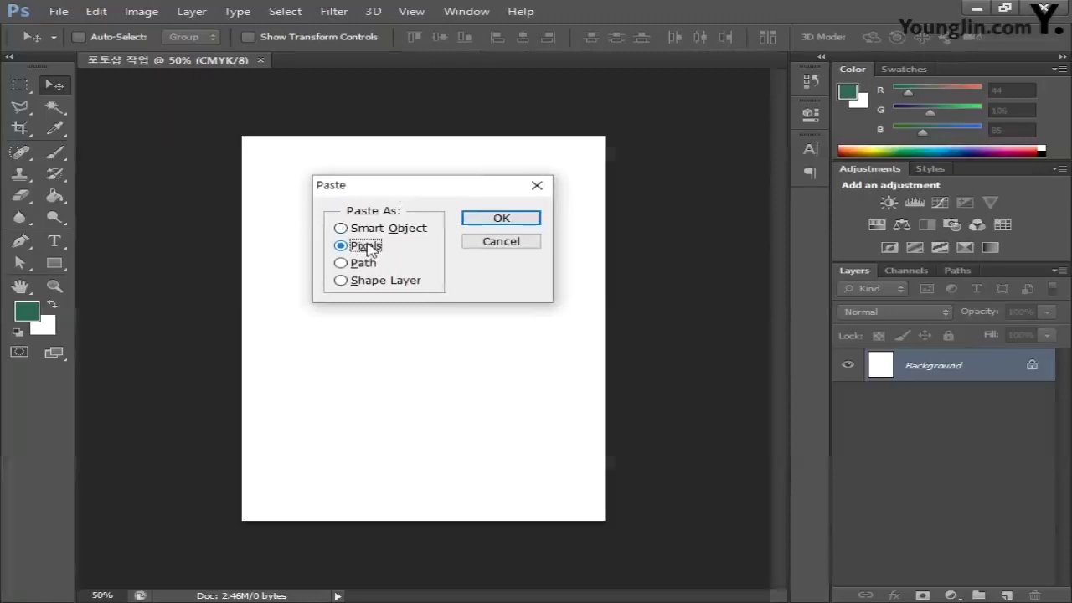
left_click(500, 219)
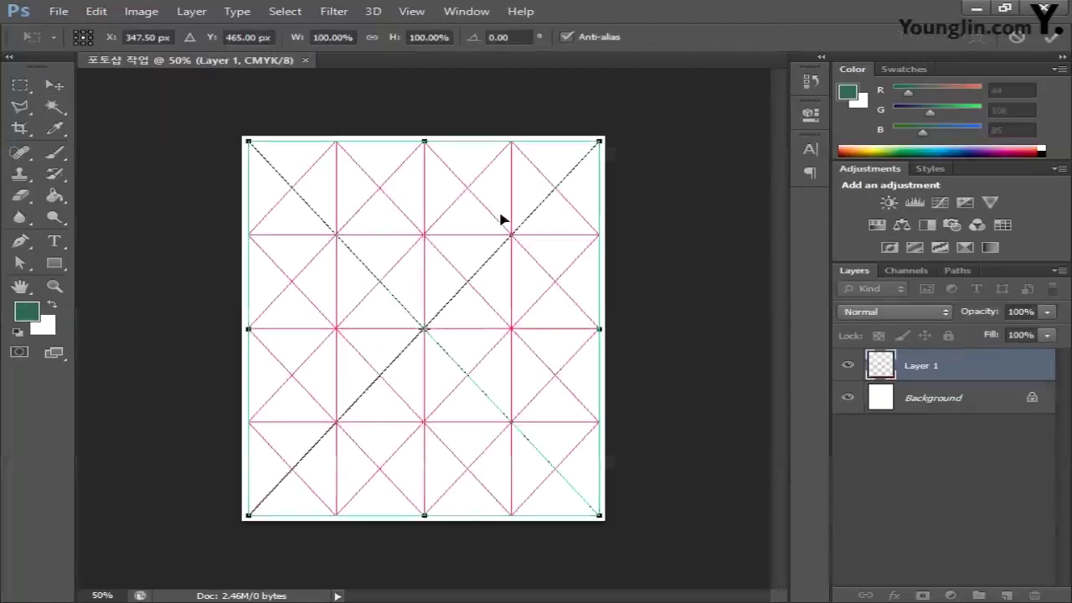
key("Return")
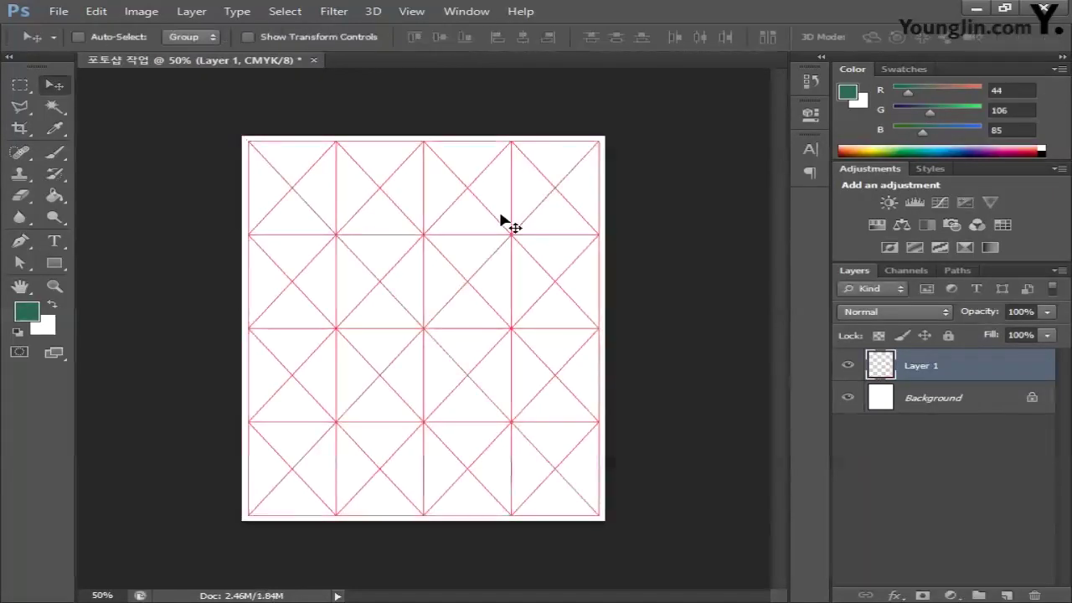
Step: Rename the pasted grid's layer as 그리드 and lock it completely
double_click(926, 366)
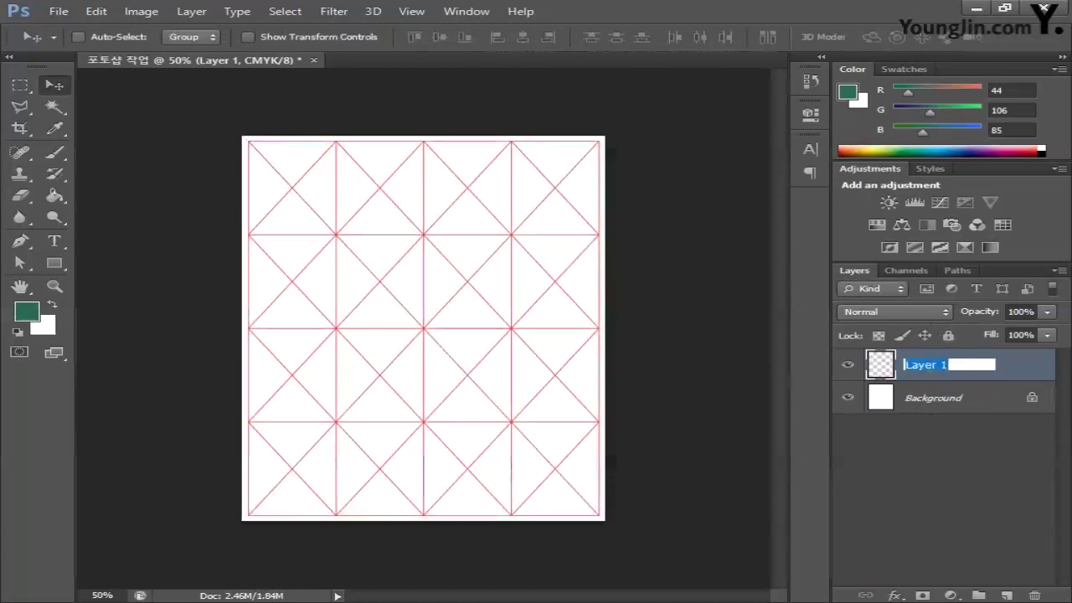
type("그리드")
key("Return")
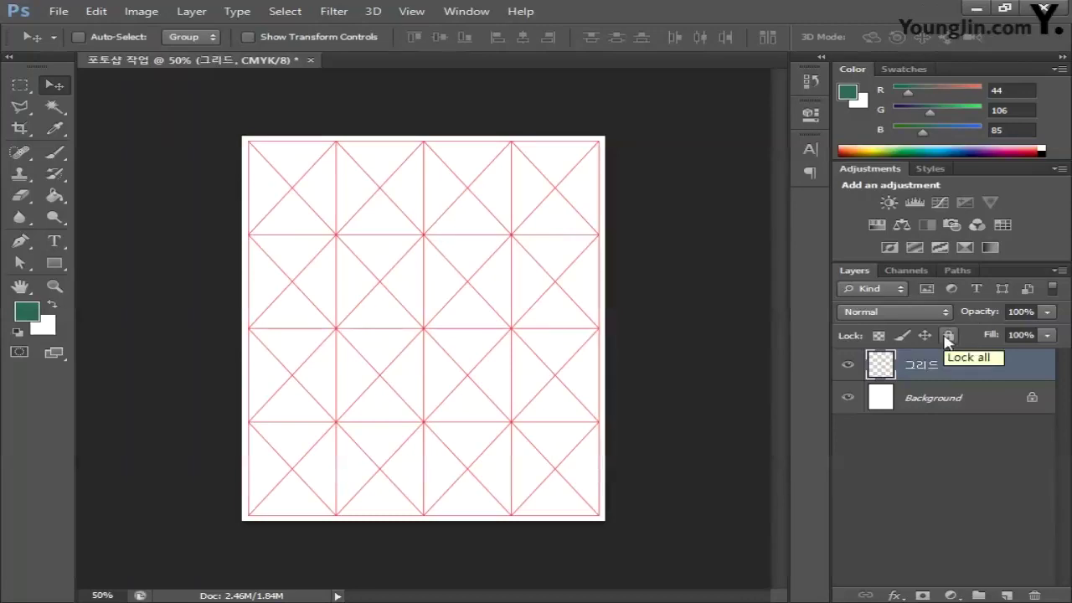
left_click(948, 336)
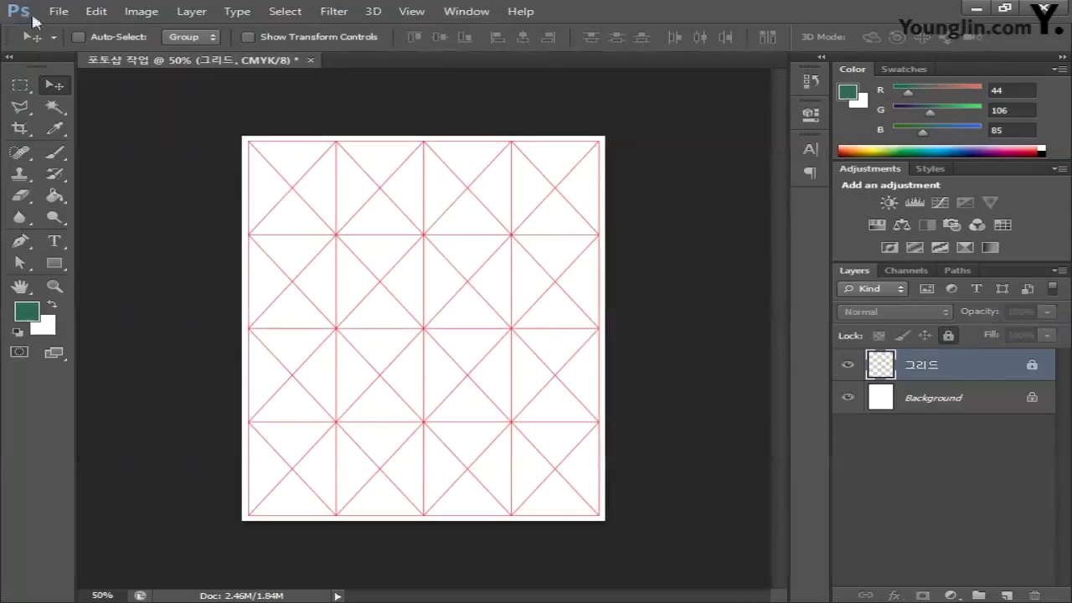
Step: Save the document as 포토샵 작업.psd in the 작업 folder, in Photoshop format with maximum compatibility
left_click(58, 11)
left_click(90, 193)
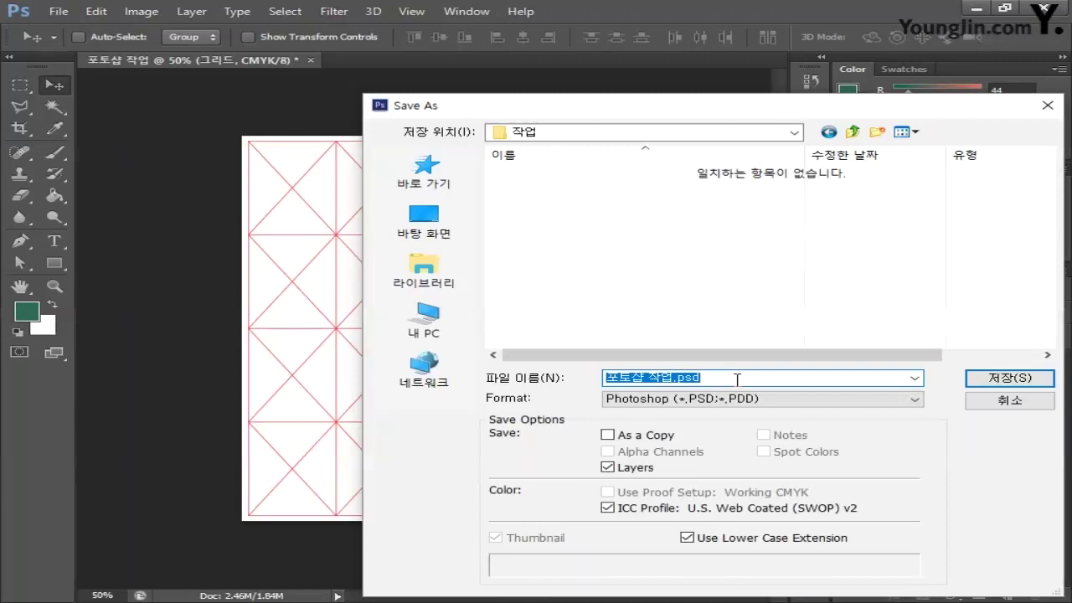
left_click(1010, 379)
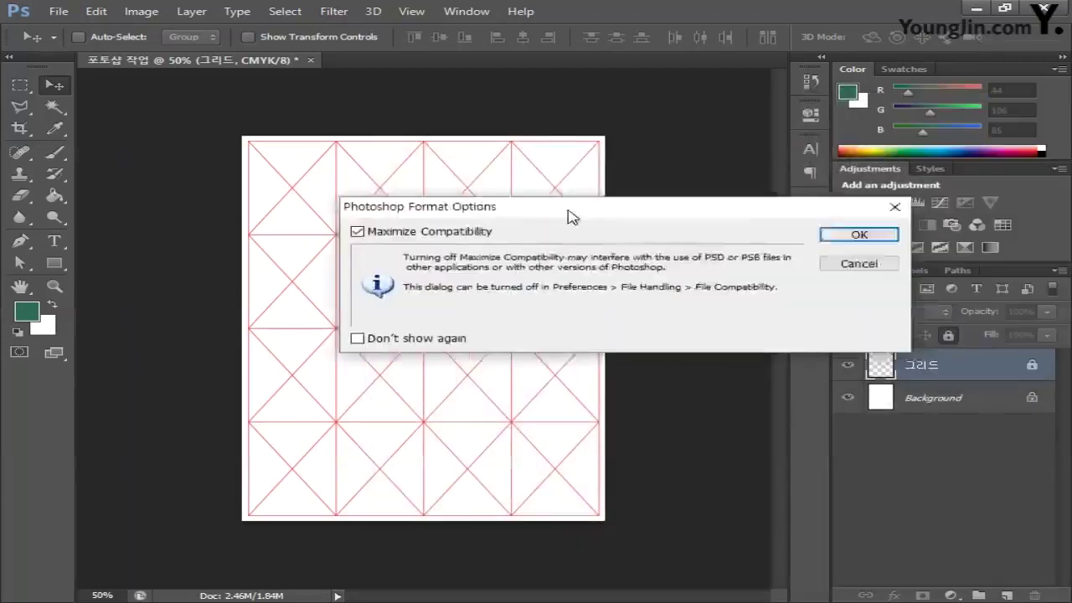
left_click(703, 208)
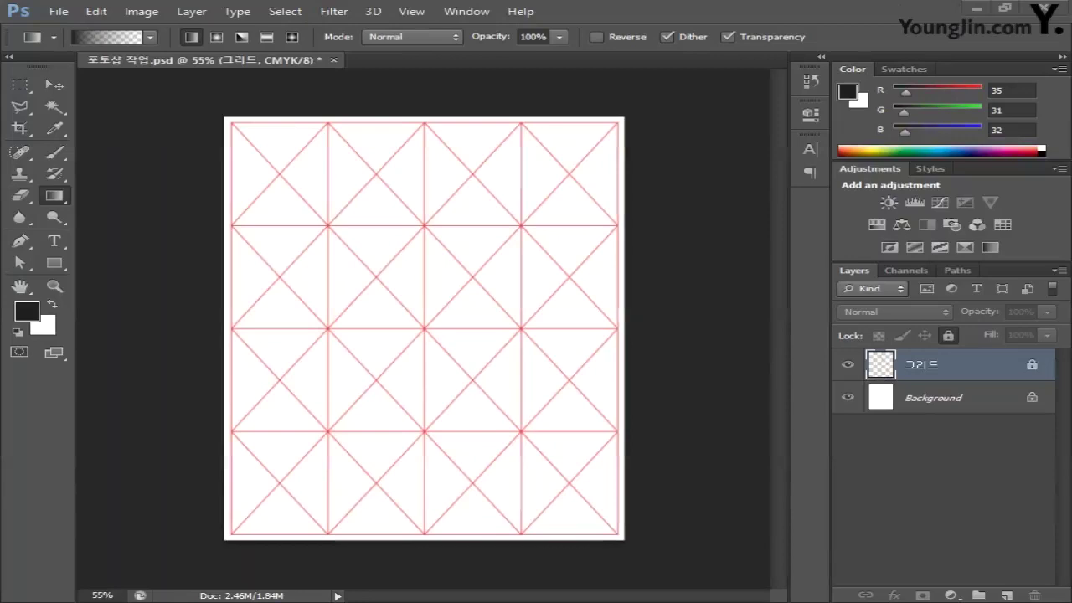
Step: Create a new layer named 위쪽 배경 and place it below the 그리드 layer
left_click(1007, 595)
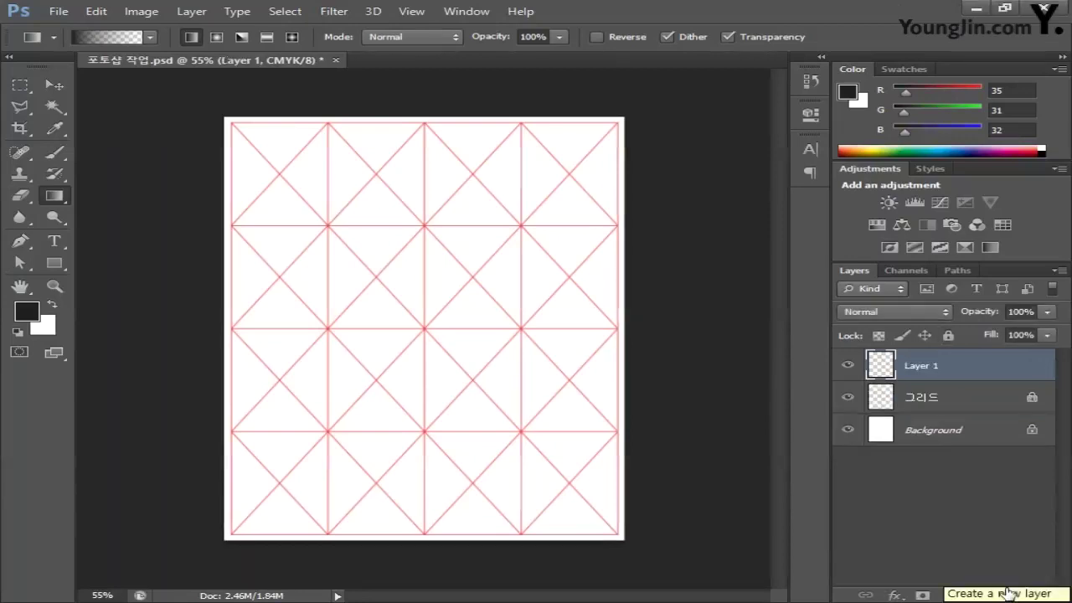
double_click(921, 366)
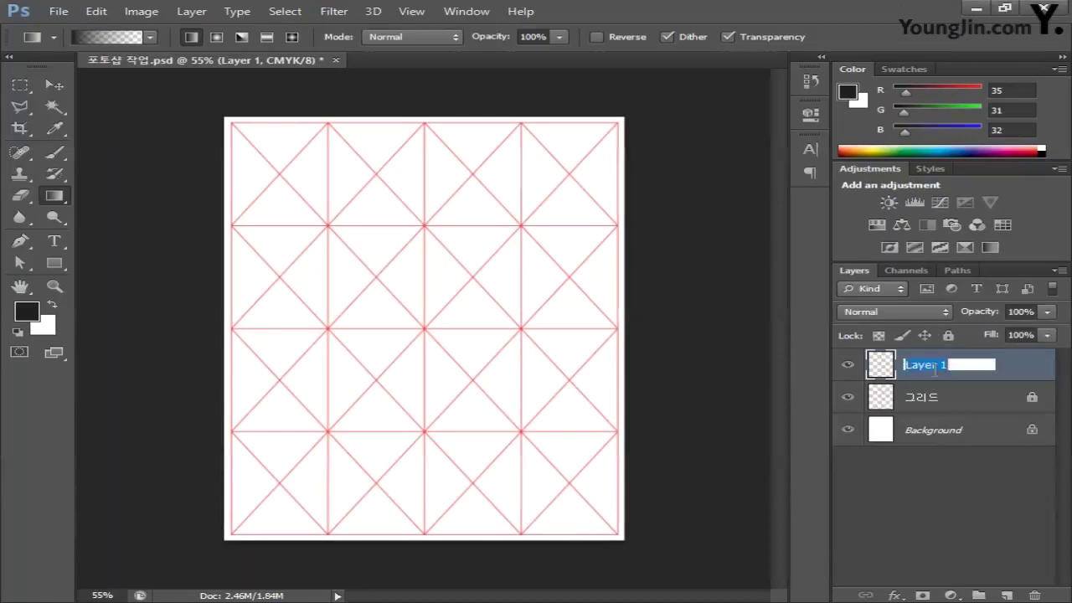
type("근쪽 배경")
left_click(952, 493)
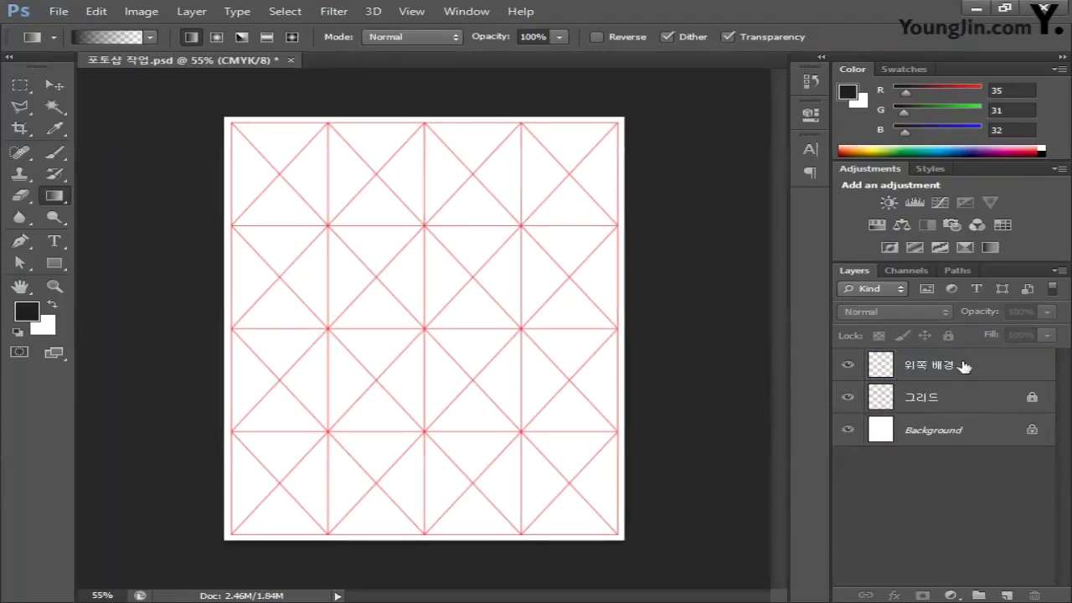
left_click_drag(973, 366, 971, 416)
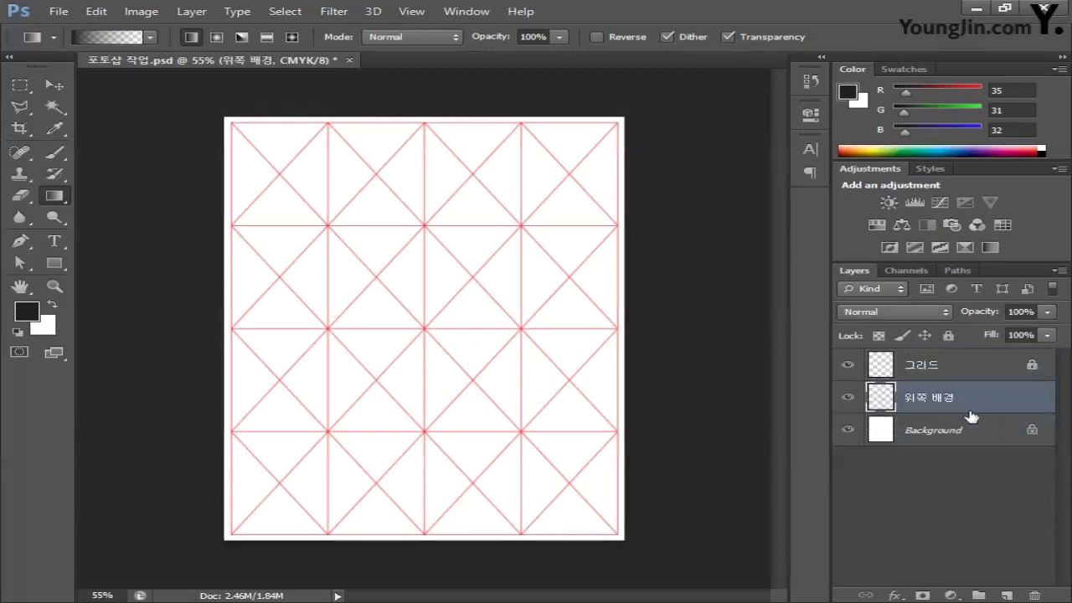
Step: Set the foreground color to C 60, M 30, Y 0, K 0 for the Gradient tool
left_click(30, 311)
key("Tab")
key("Tab")
key("Tab")
key("Tab")
key("Tab")
key("Tab")
key("Tab")
key("Tab")
key("Tab")
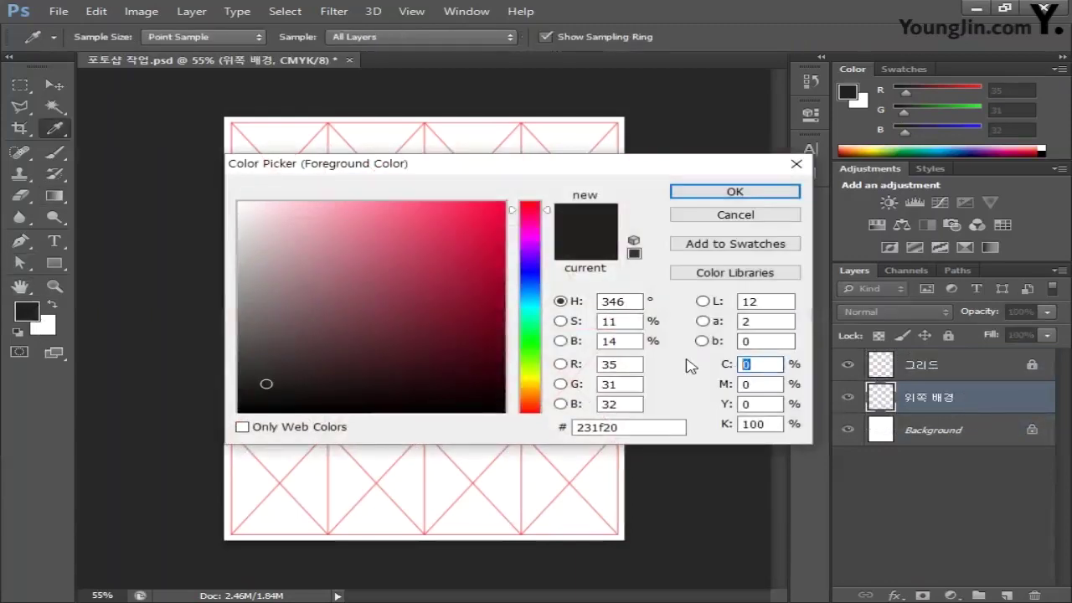
type("60")
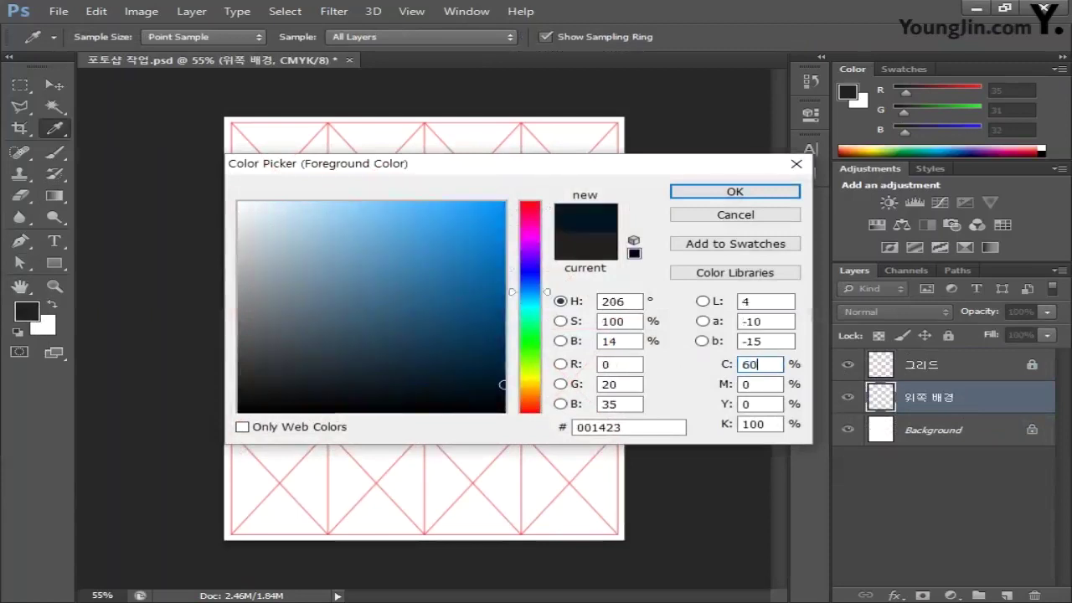
type("30")
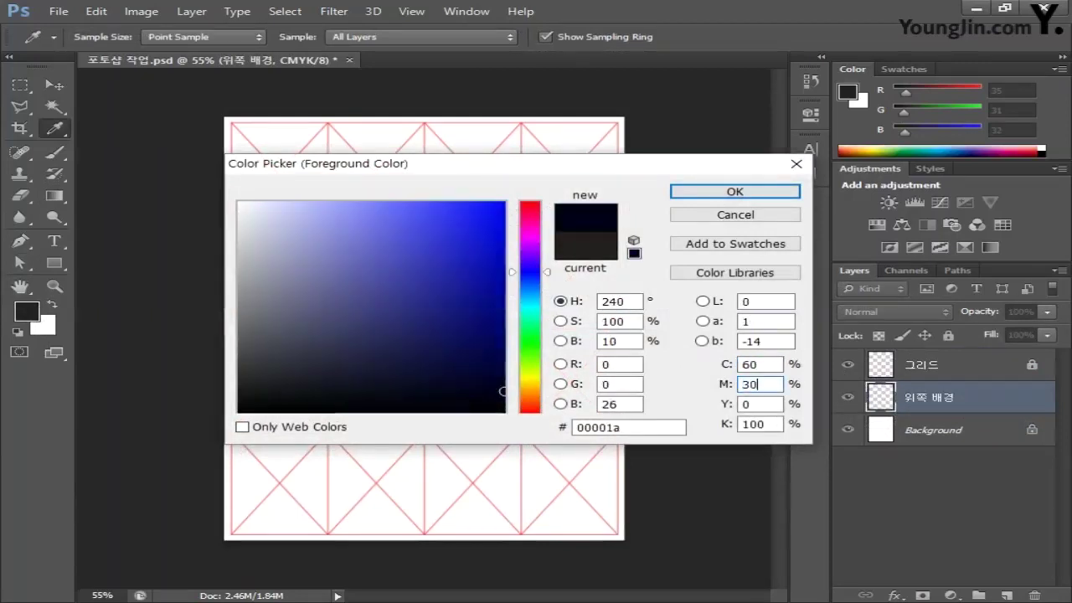
key("Tab")
type("0")
key("Tab")
type("0")
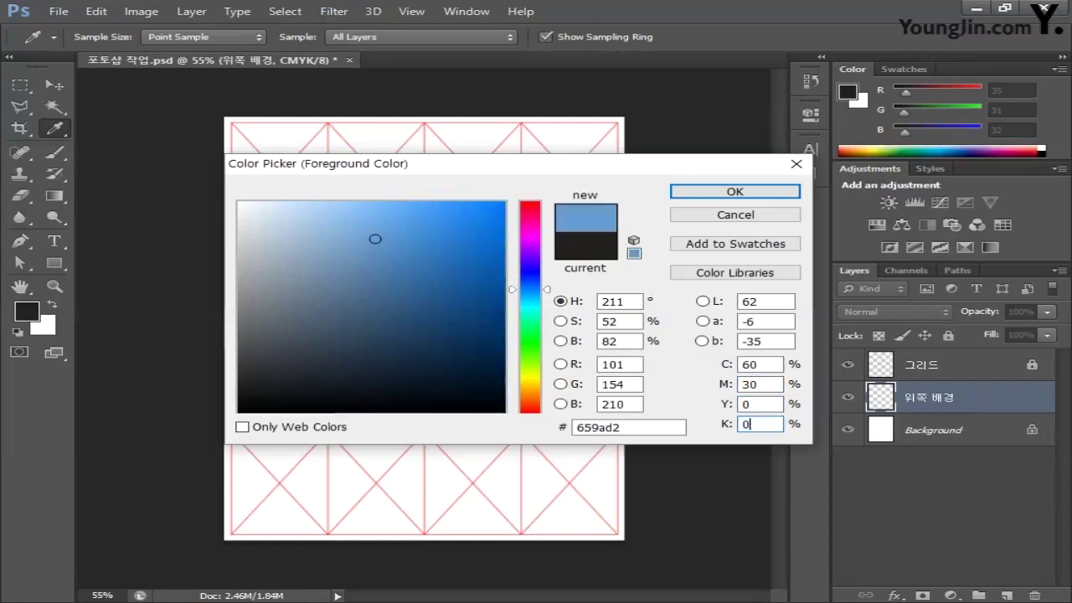
key("Return")
key("g")
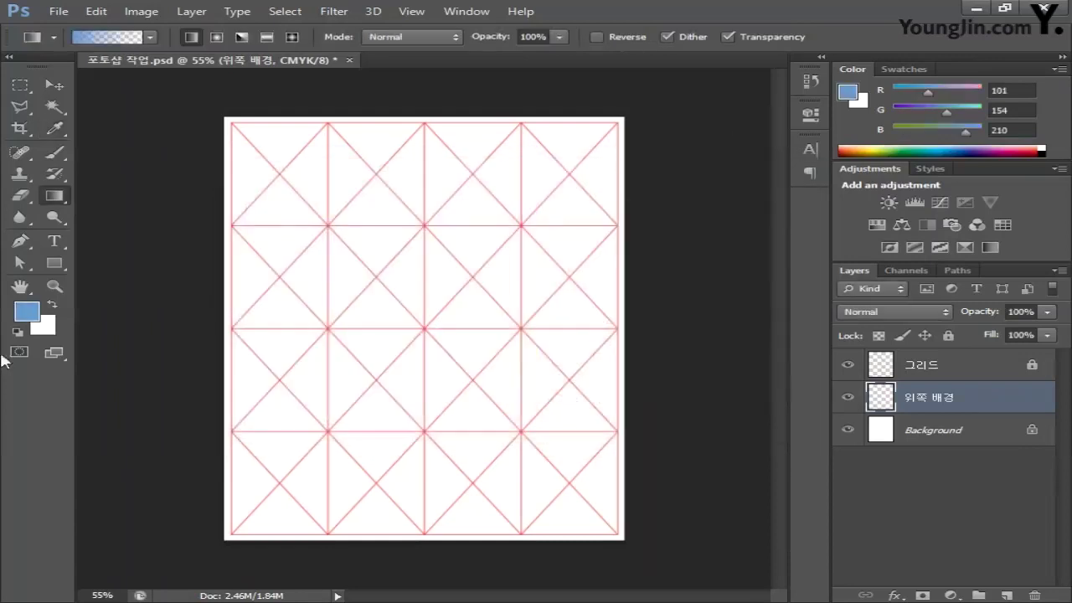
Step: Draw a vertical foreground-to-transparent linear gradient on the 위쪽 배경 layer, fading from near the canvas top to the middle of the second grid row
left_click(47, 327)
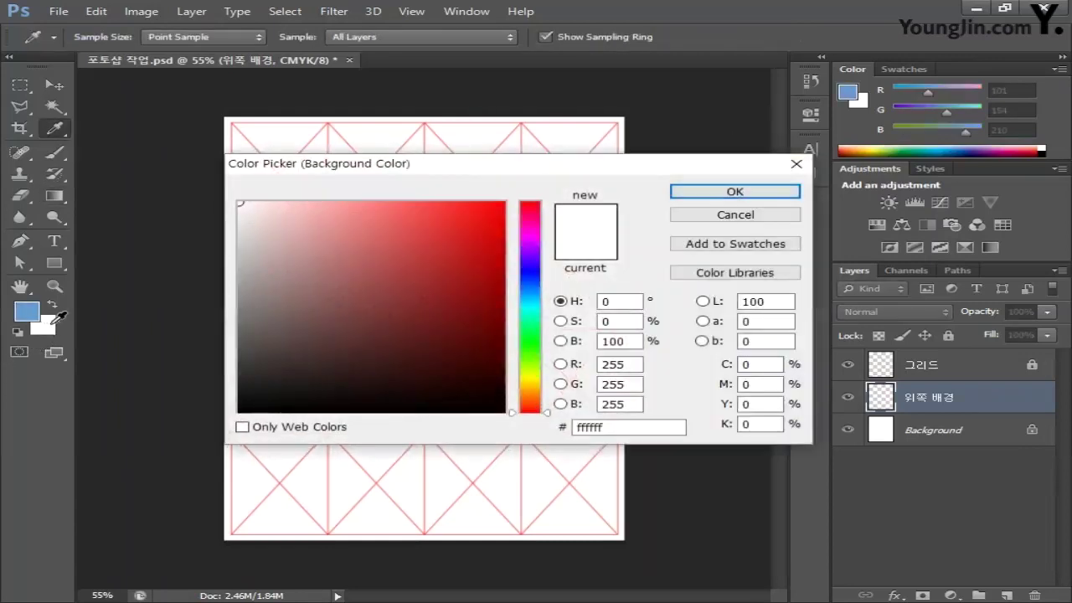
left_click(722, 193)
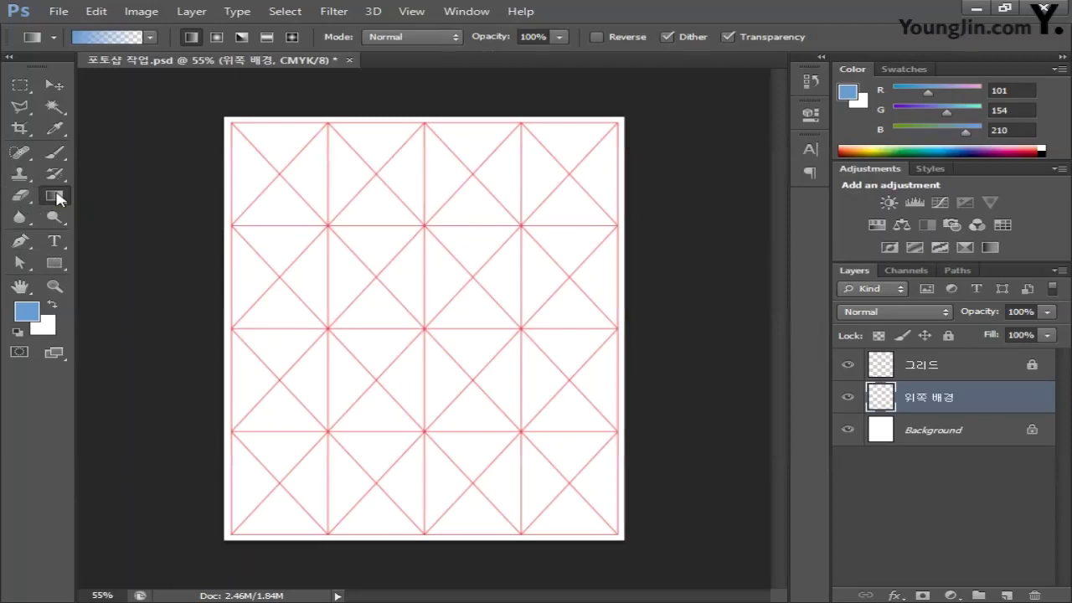
left_click(152, 36)
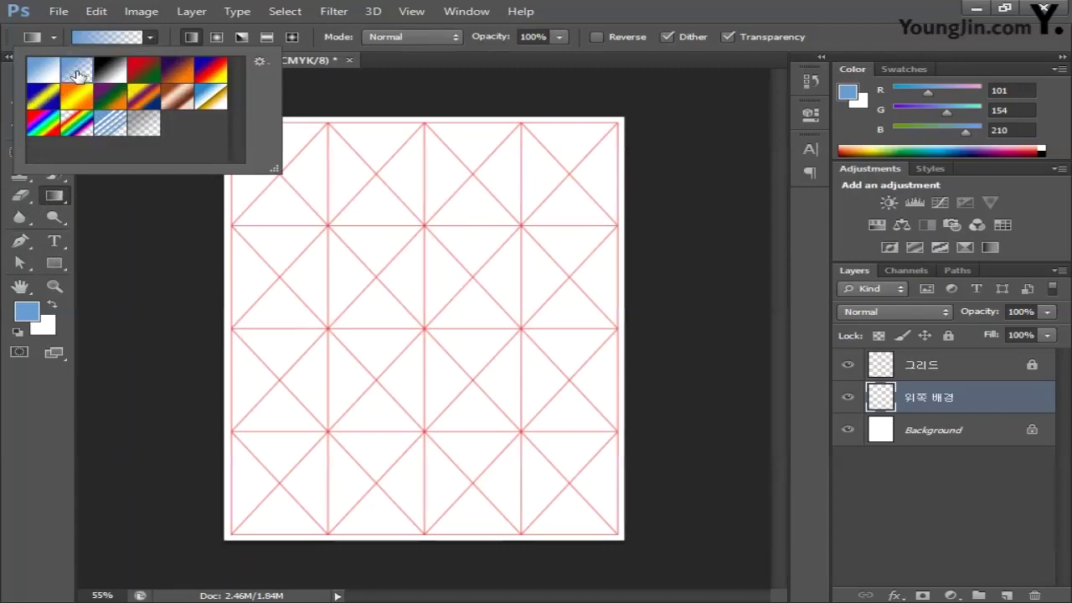
left_click(149, 35)
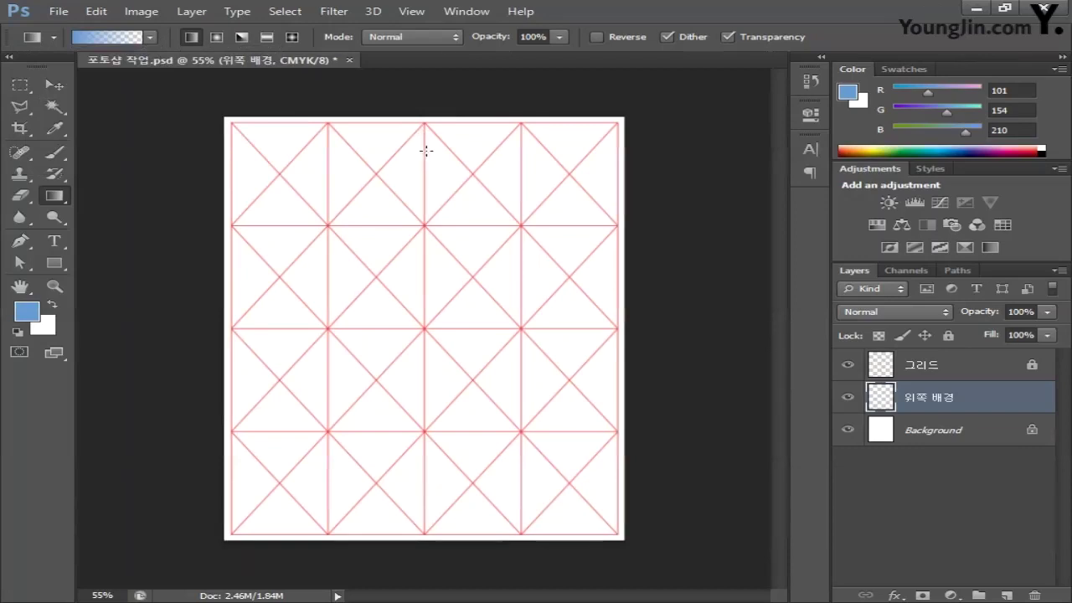
left_click_drag(420, 144, 426, 264)
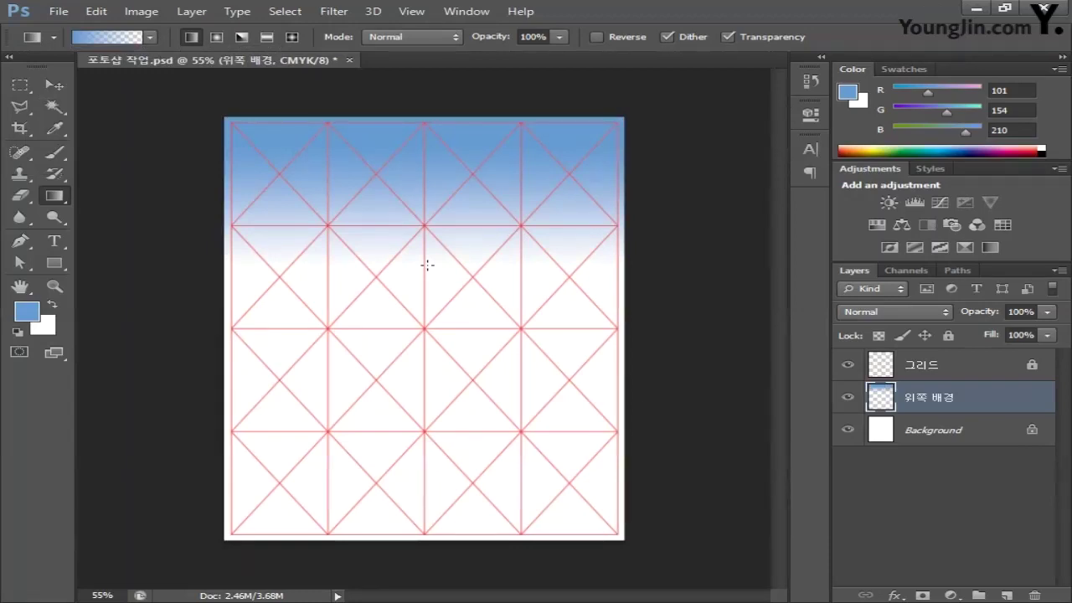
Step: Open the 단청문양 image from the 기출 유형 문제 3회 folder
left_click(58, 11)
left_click(71, 49)
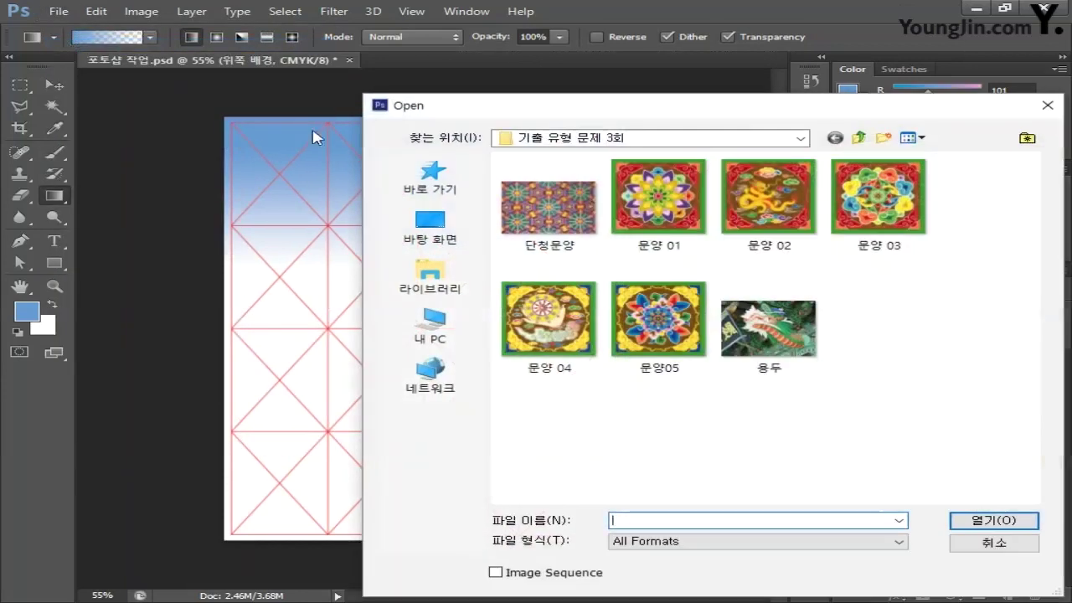
left_click(556, 217)
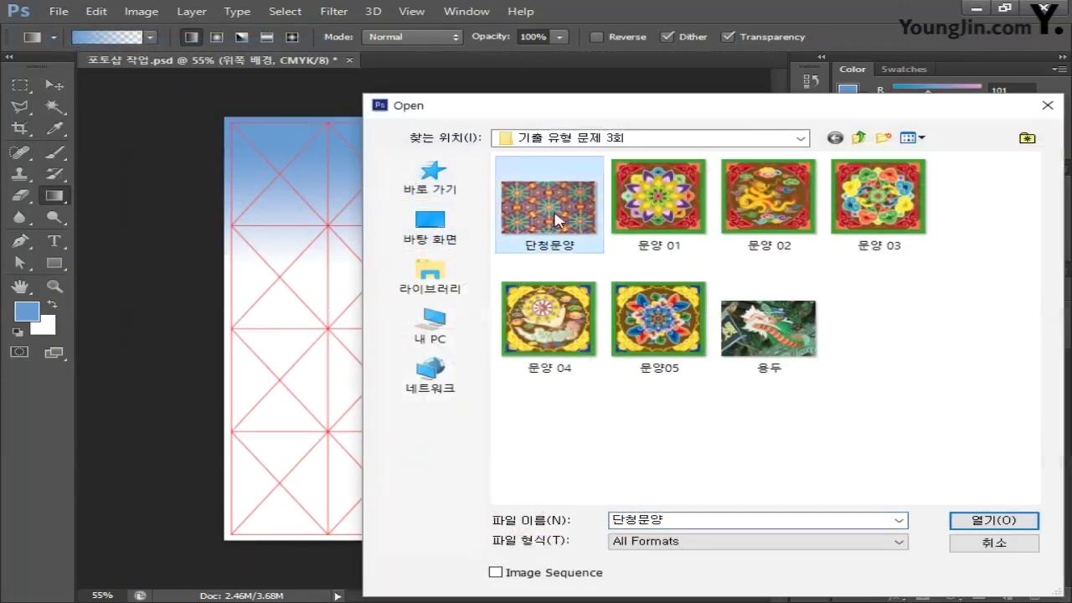
left_click(970, 520)
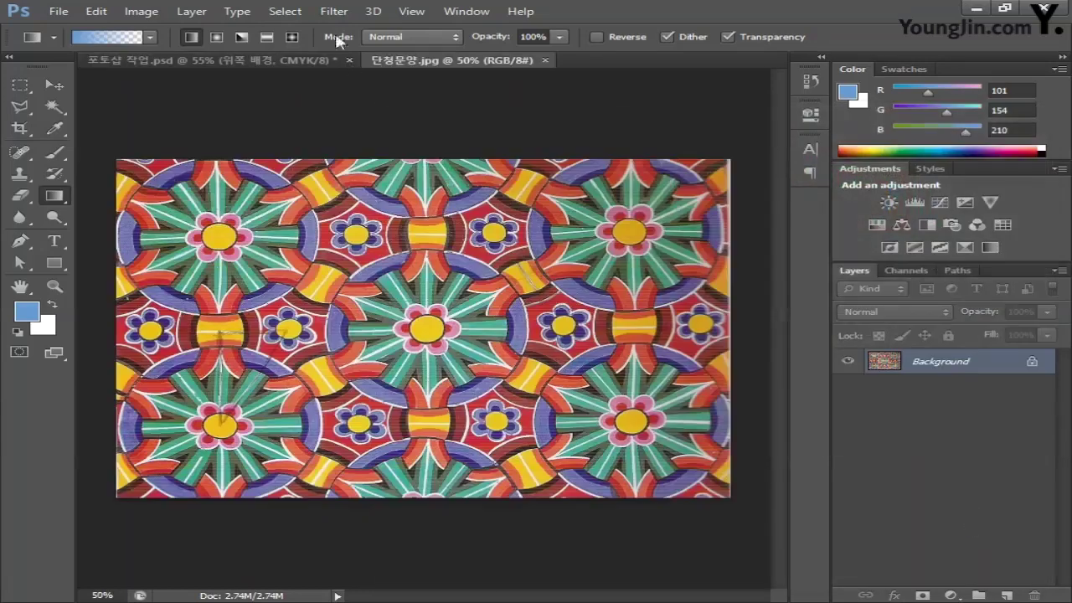
Step: Copy the 단청문양.jpg image into 포토샵 작업.psd with the Move tool, and close the source image
left_click_drag(384, 60, 390, 183)
left_click(54, 84)
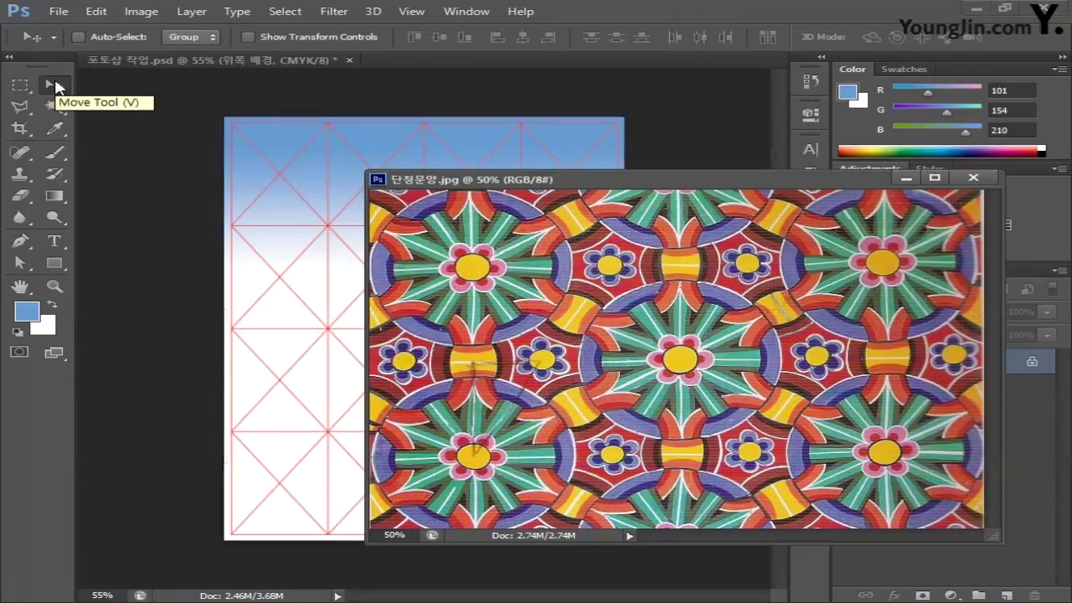
left_click_drag(538, 340, 243, 259)
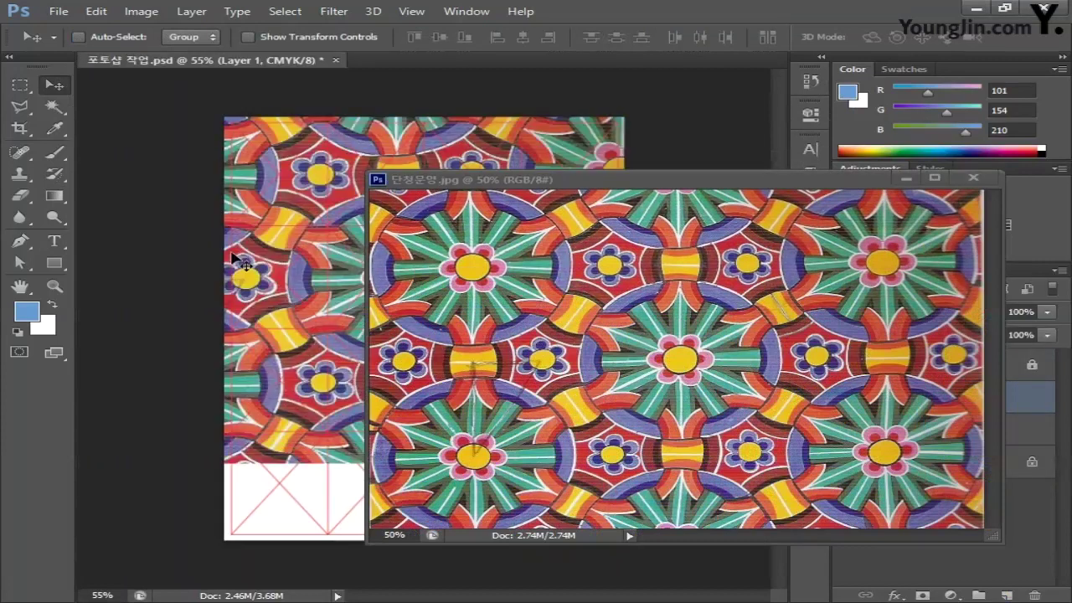
left_click(971, 179)
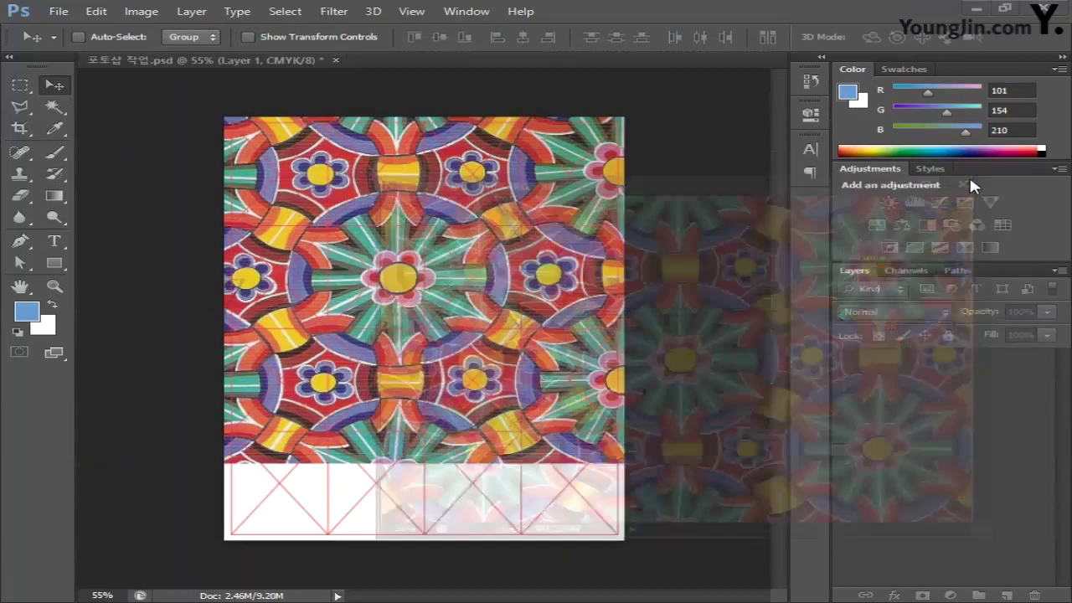
Step: Scale the pasted pattern to about 59.4% so it spans the canvas width, and align it with the canvas's upper edge
key("ctrl+t")
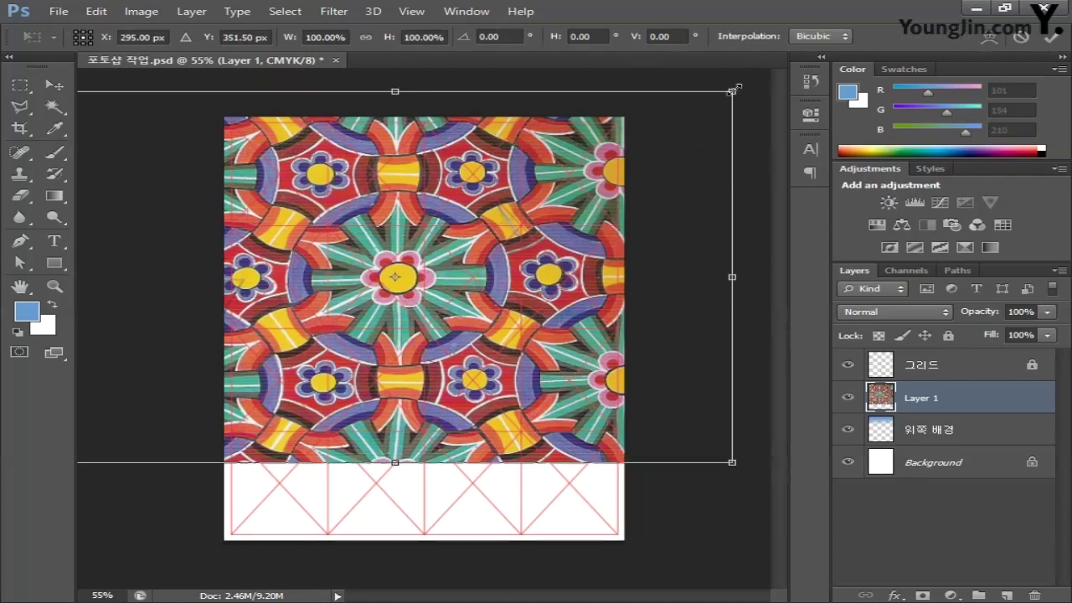
left_click_drag(732, 89, 625, 118)
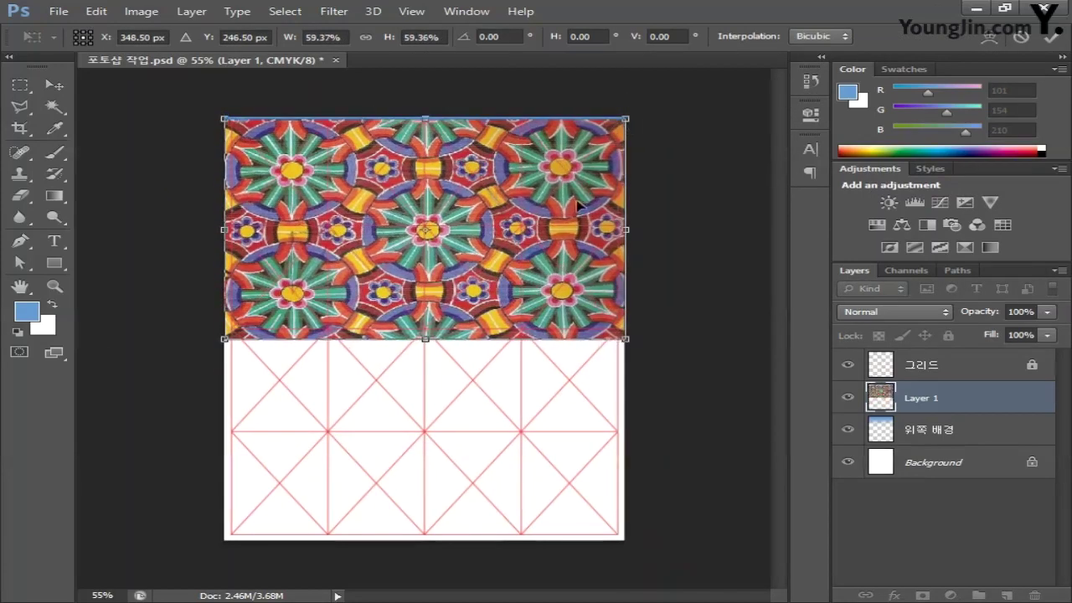
key("Up")
key("Up")
key("Up")
key("Up")
key("Up")
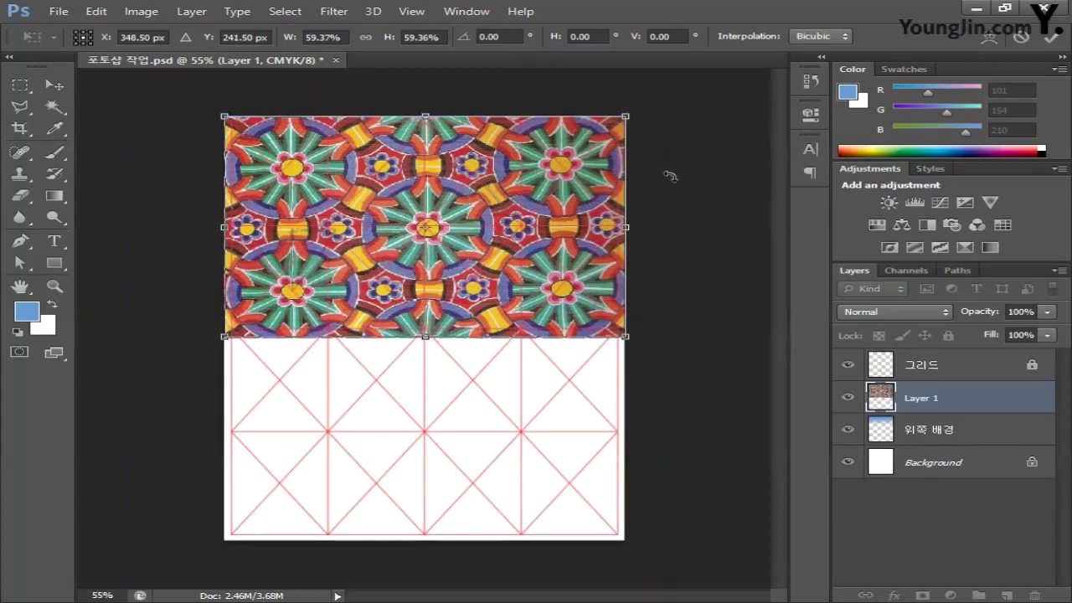
key("Return")
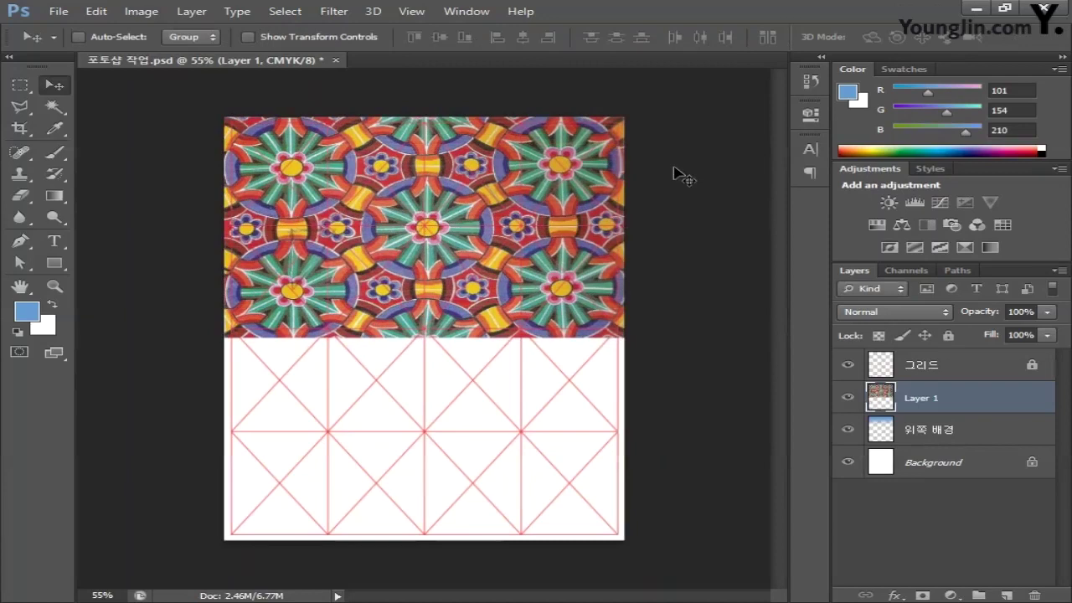
Step: Rename the pasted pattern's layer as 단청문양
double_click(926, 399)
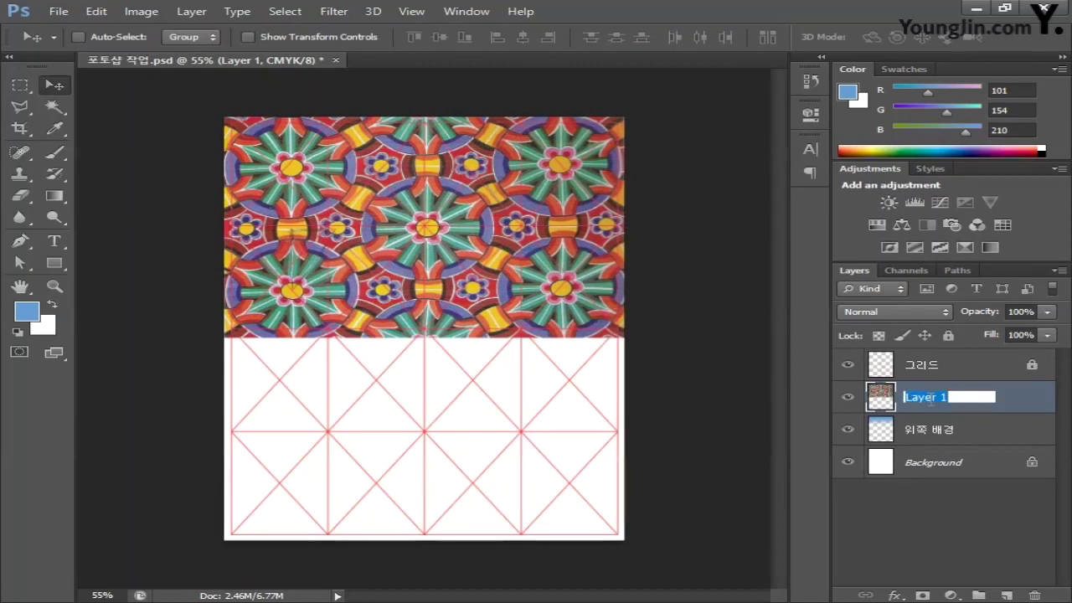
type("단청문양")
left_click(946, 502)
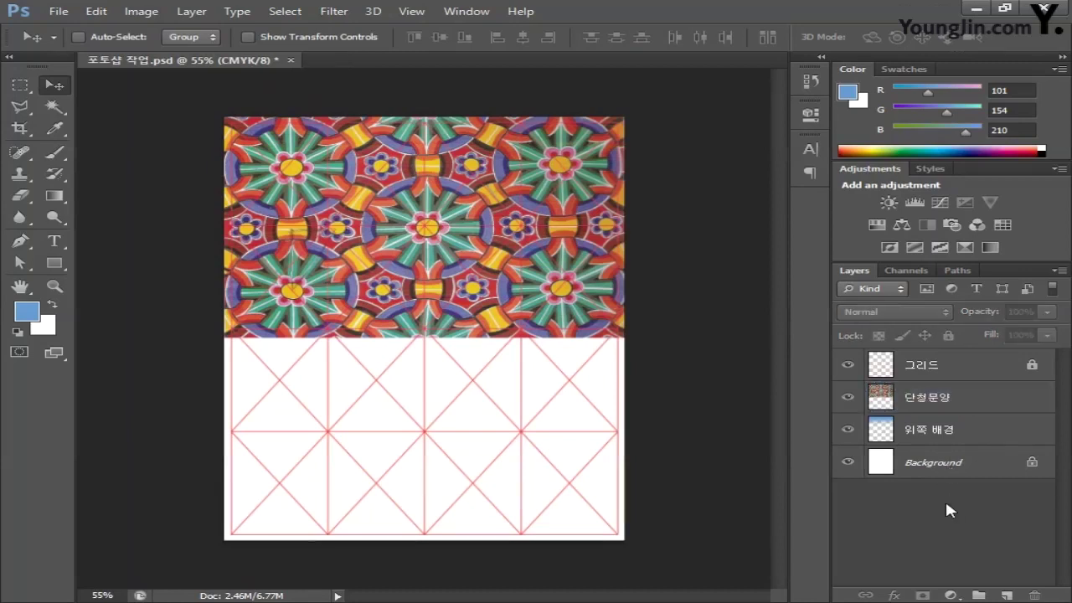
Step: Apply Hue/Saturation to the 단청문양 layer with Saturation 100 and Lightness 100
left_click(971, 393)
left_click(141, 11)
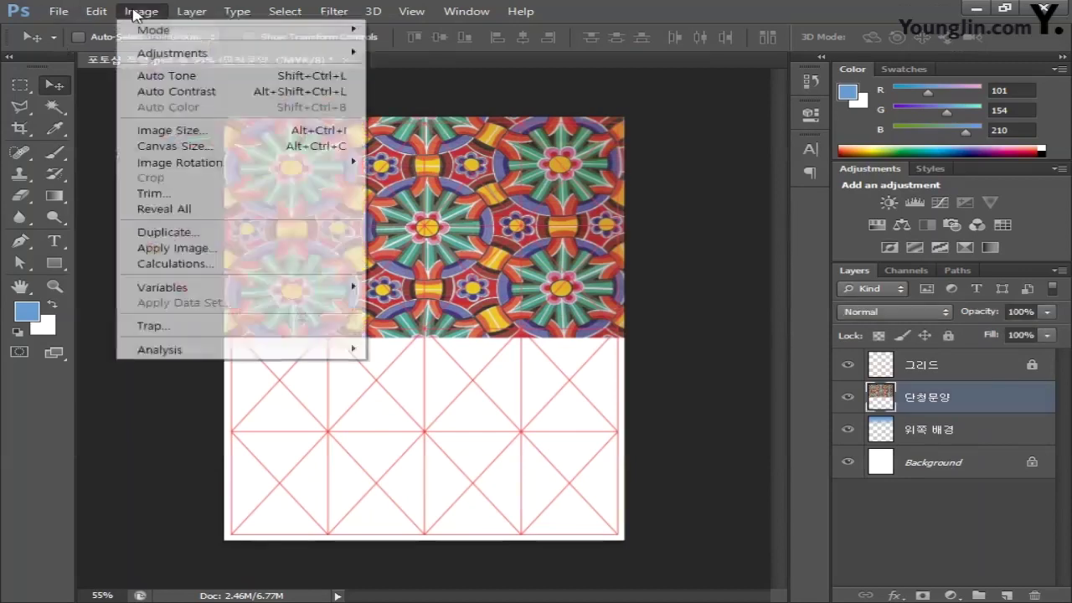
mouse_move(194, 55)
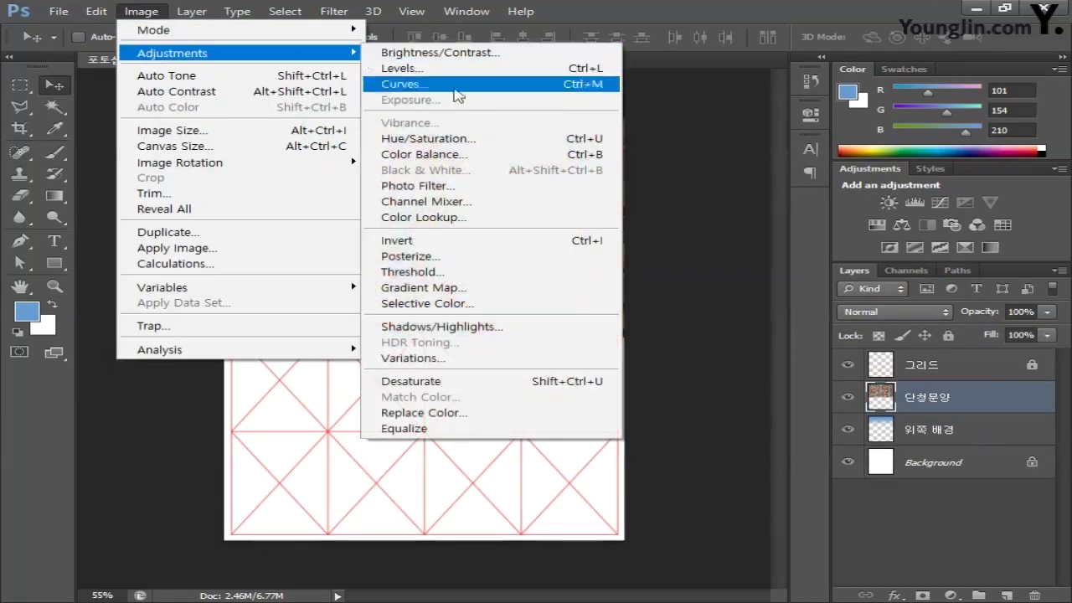
left_click(447, 141)
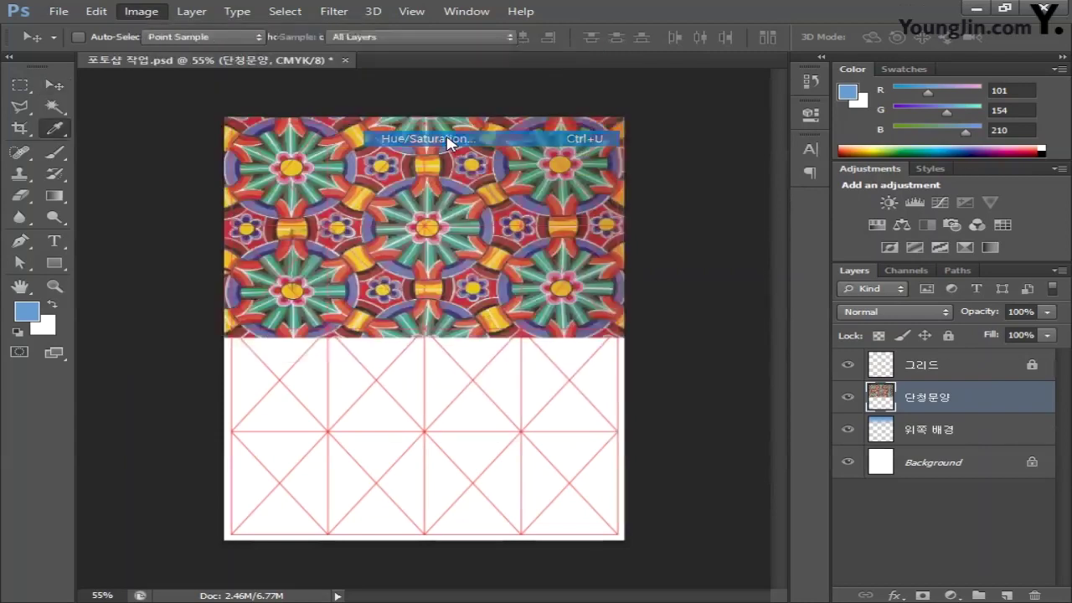
left_click(394, 223)
left_click_drag(402, 224, 356, 231)
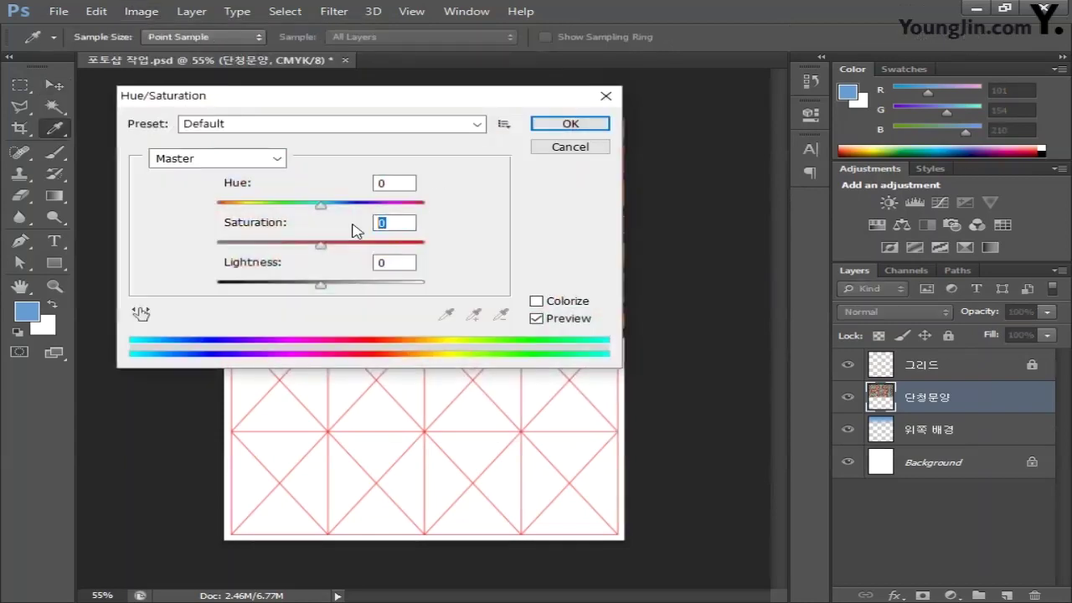
type("100")
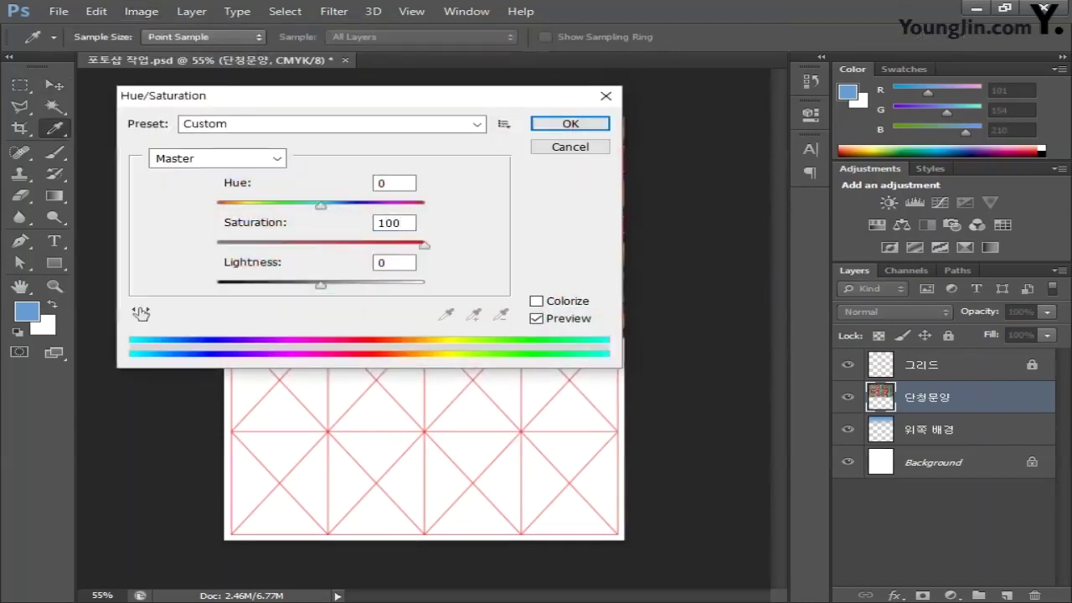
key("Tab")
type("100")
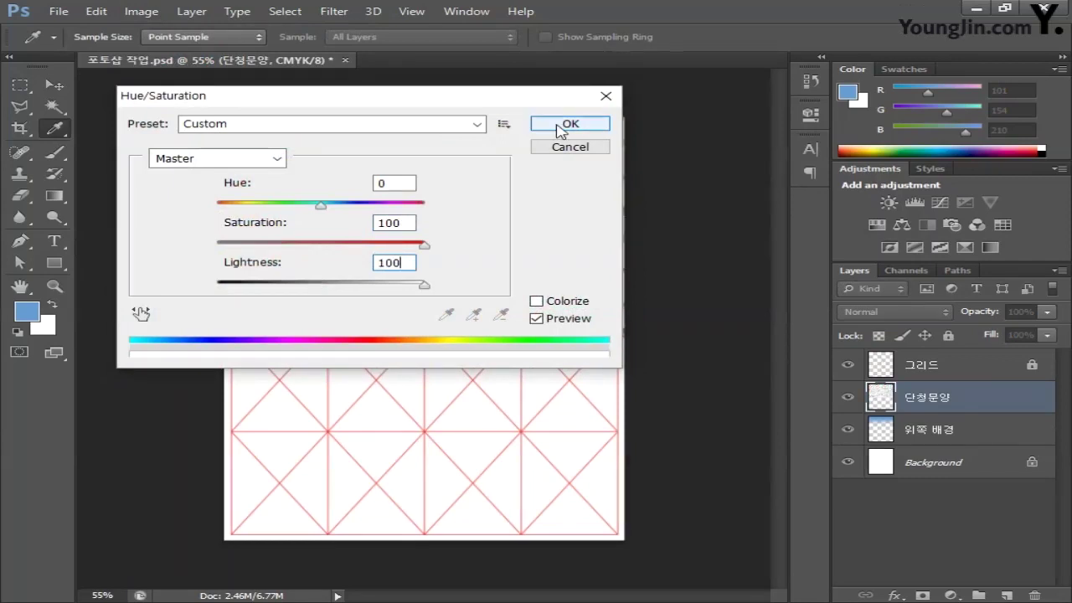
left_click(559, 128)
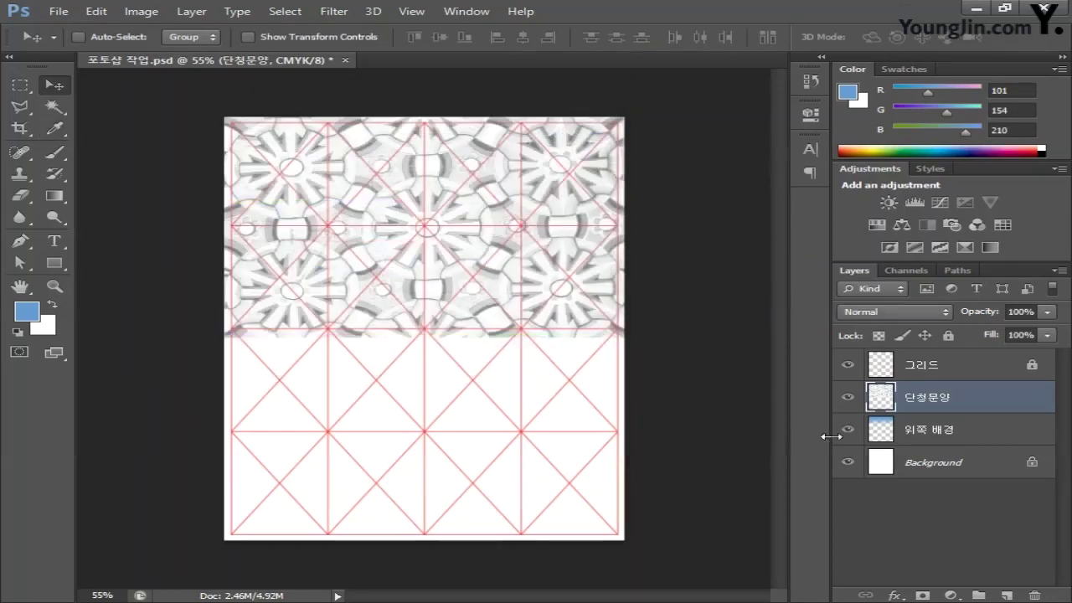
Step: Add a layer mask to 단청문양 and hide its upper part with a vertical black-to-transparent gradient ending in the lower second grid row
left_click(924, 594)
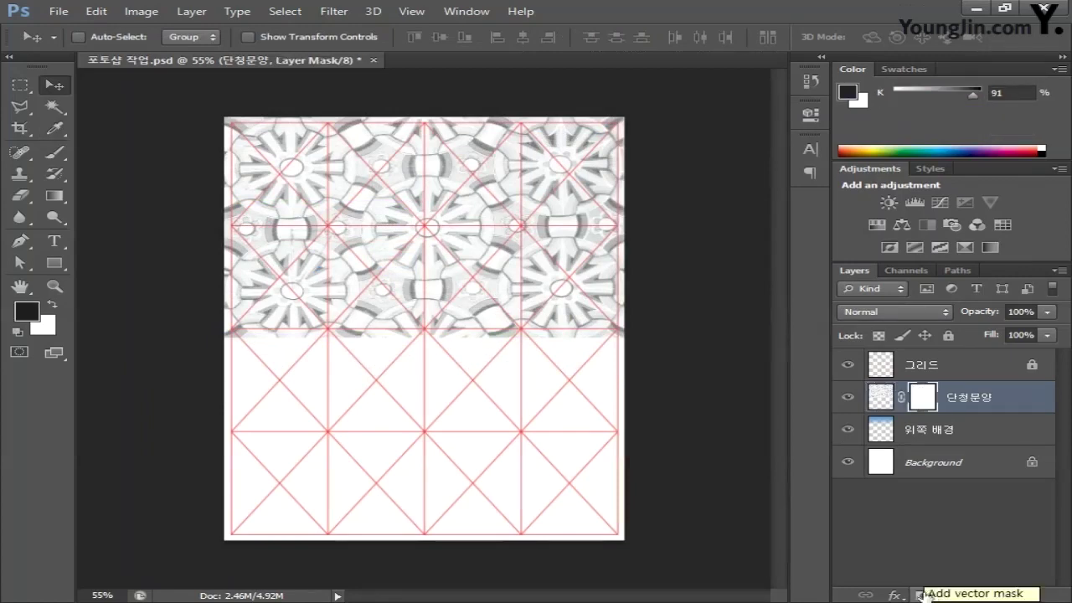
key("i")
left_click(26, 314)
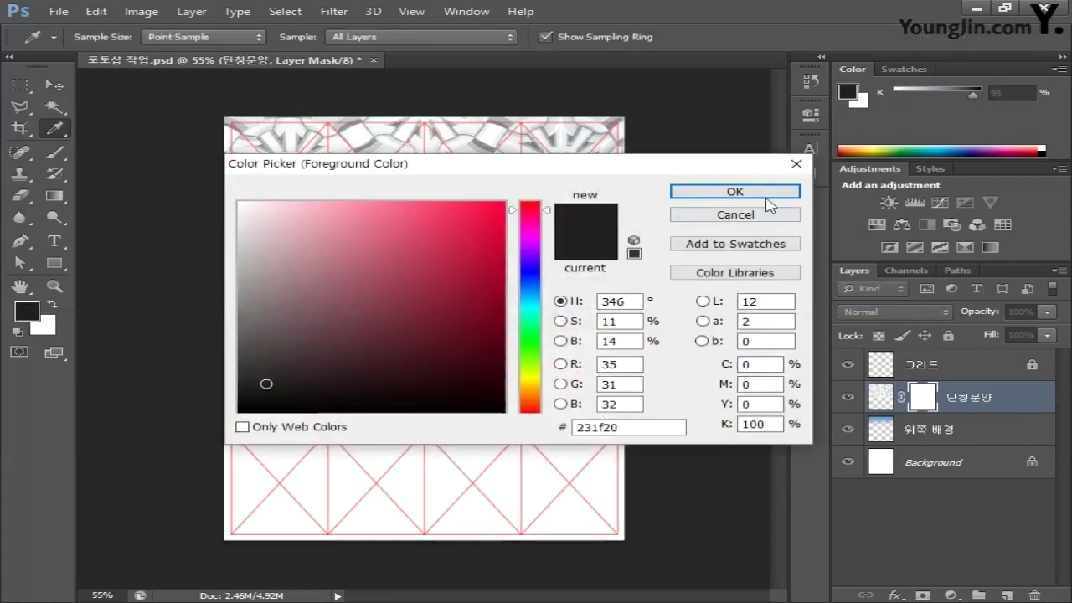
left_click(765, 196)
left_click(46, 330)
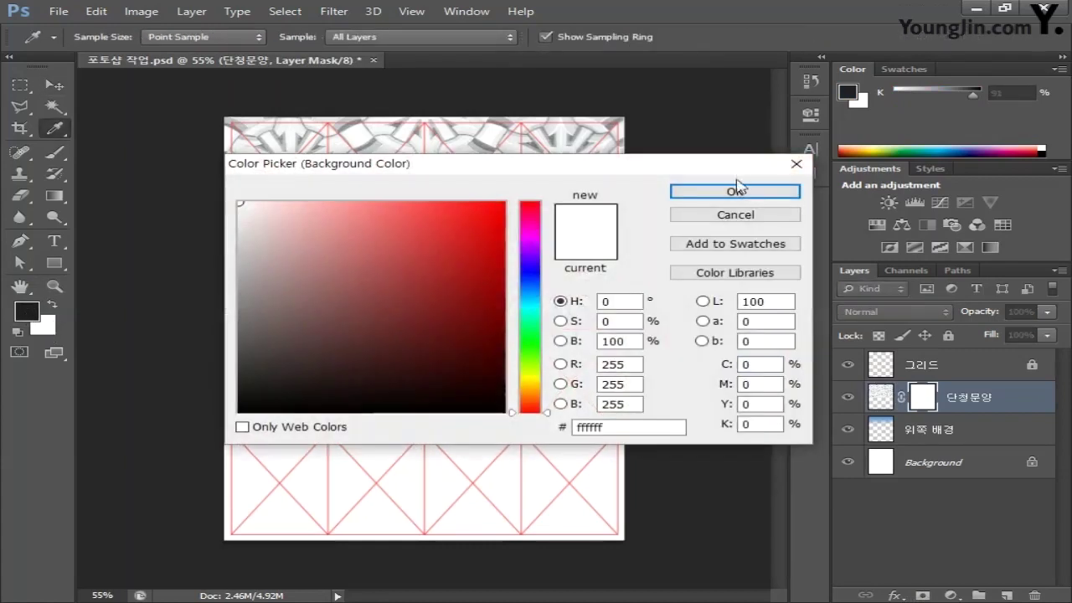
left_click(736, 192)
key("v")
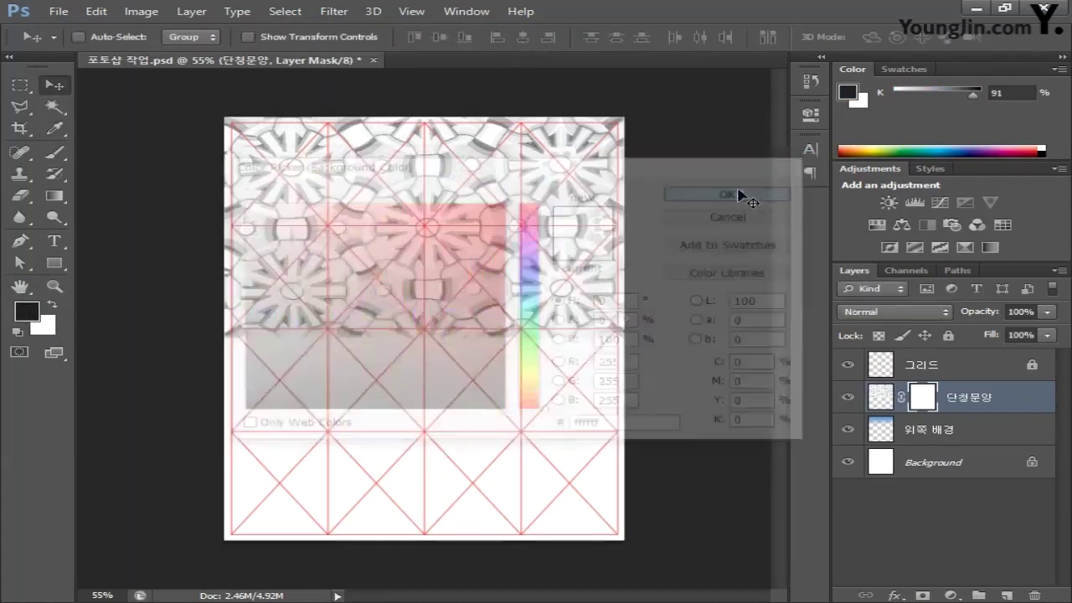
left_click(56, 196)
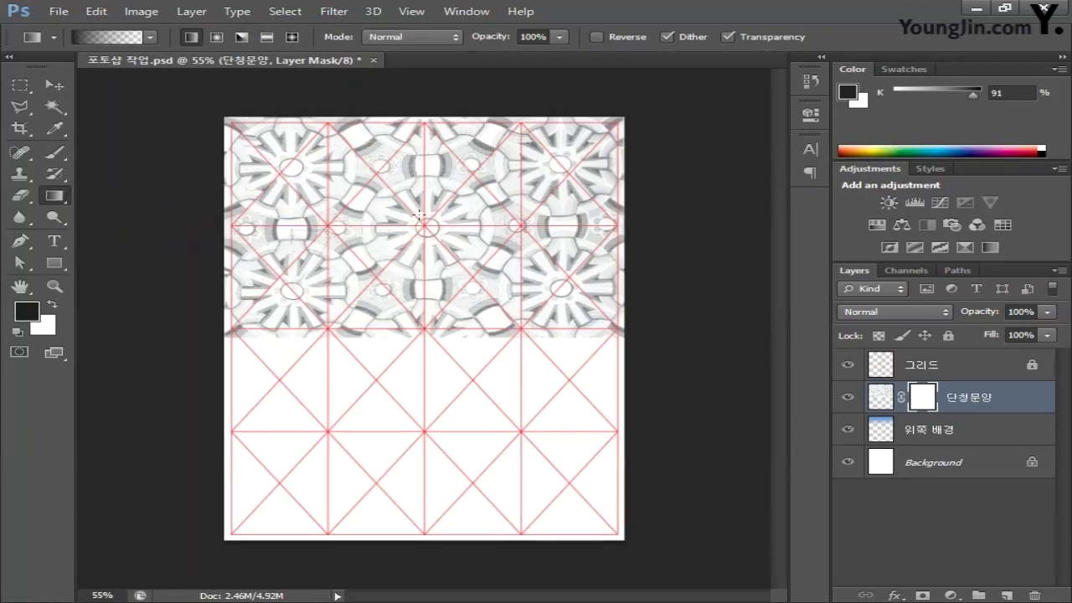
left_click_drag(422, 194, 437, 304)
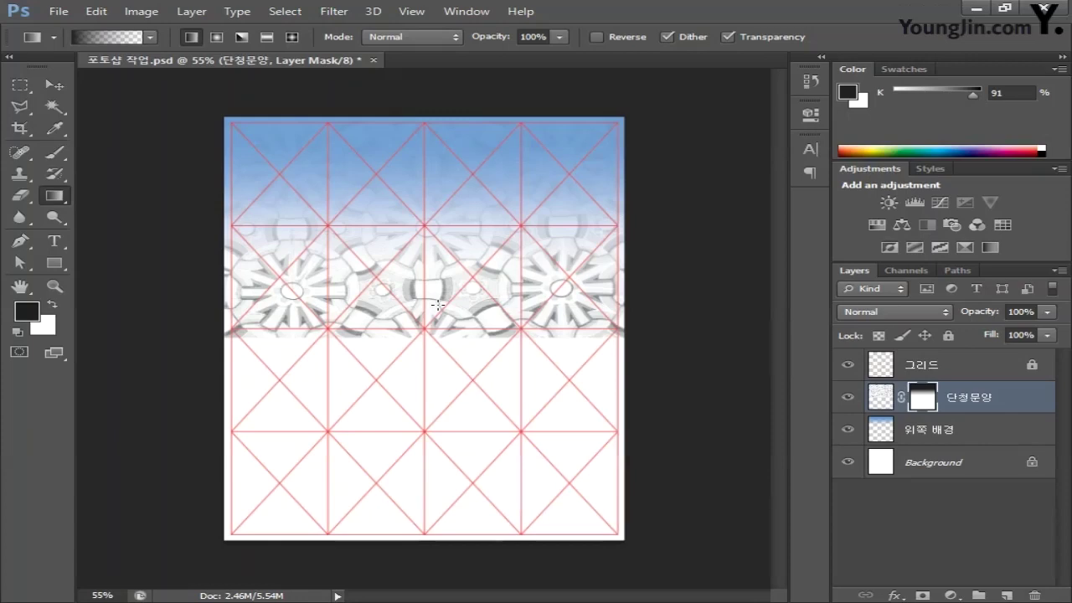
Step: Clip the 단청문양 layer to the 위쪽 배경 layer and set its opacity to 40%
right_click(1010, 394)
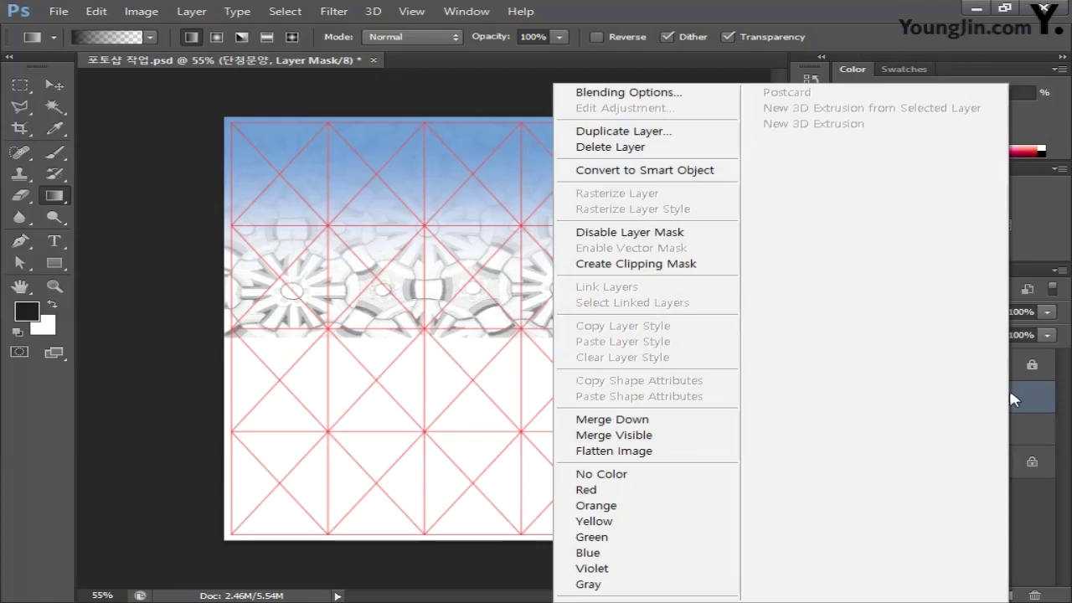
left_click(711, 266)
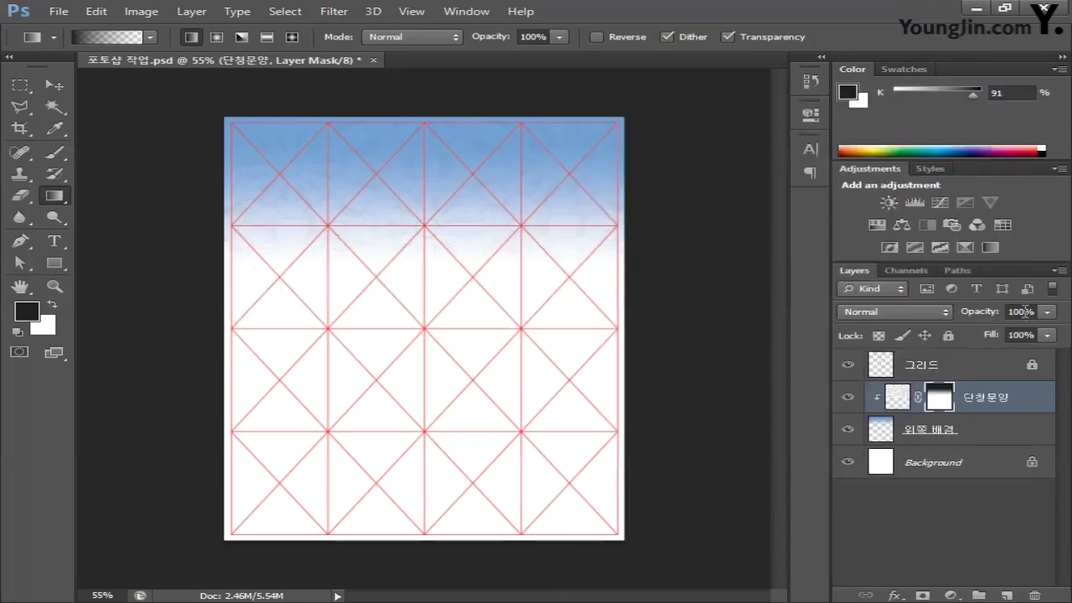
left_click(983, 315)
type("40")
key("Return")
Step: Create a new layer named 아래쪽 배경 above the 단청문양 layer
left_click(1007, 596)
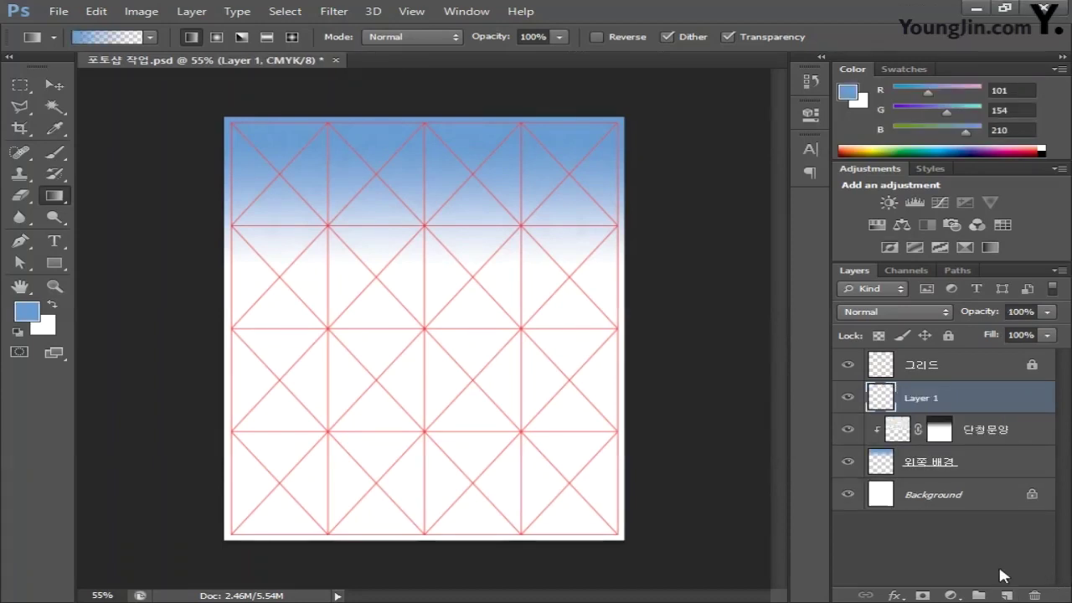
double_click(926, 398)
type("아래쪽 배경")
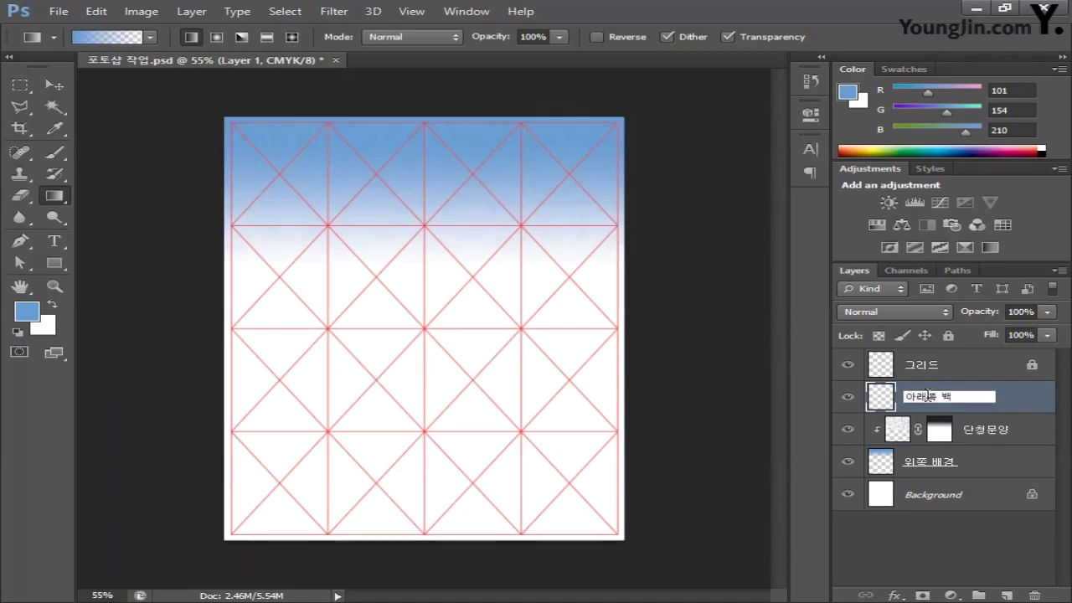
left_click(990, 515)
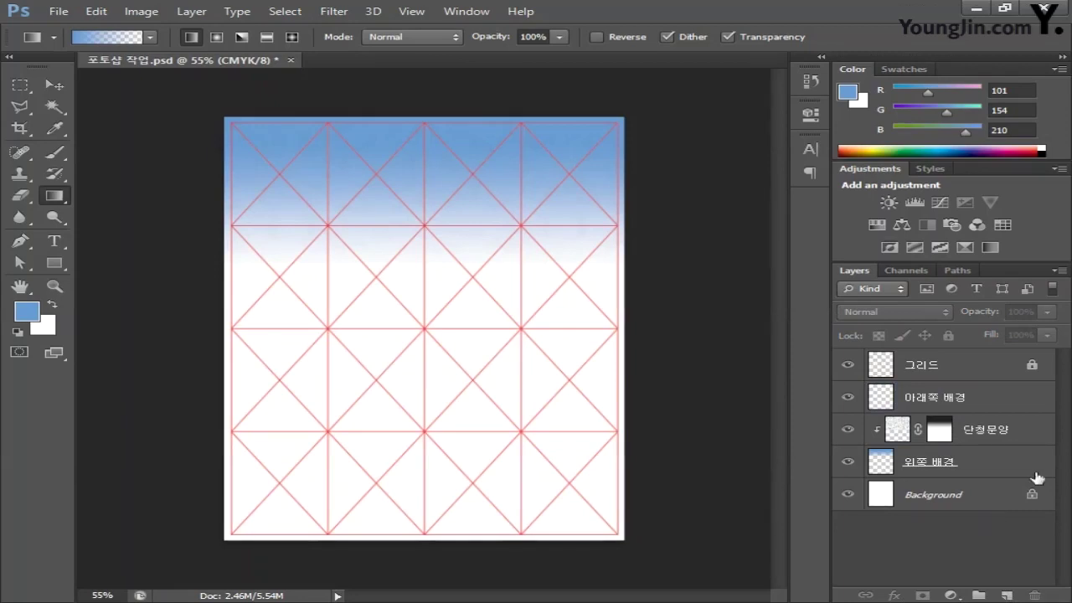
Step: Set the foreground colour to C 20, M 40, Y 30, K 0, with white as the background colour
left_click(26, 312)
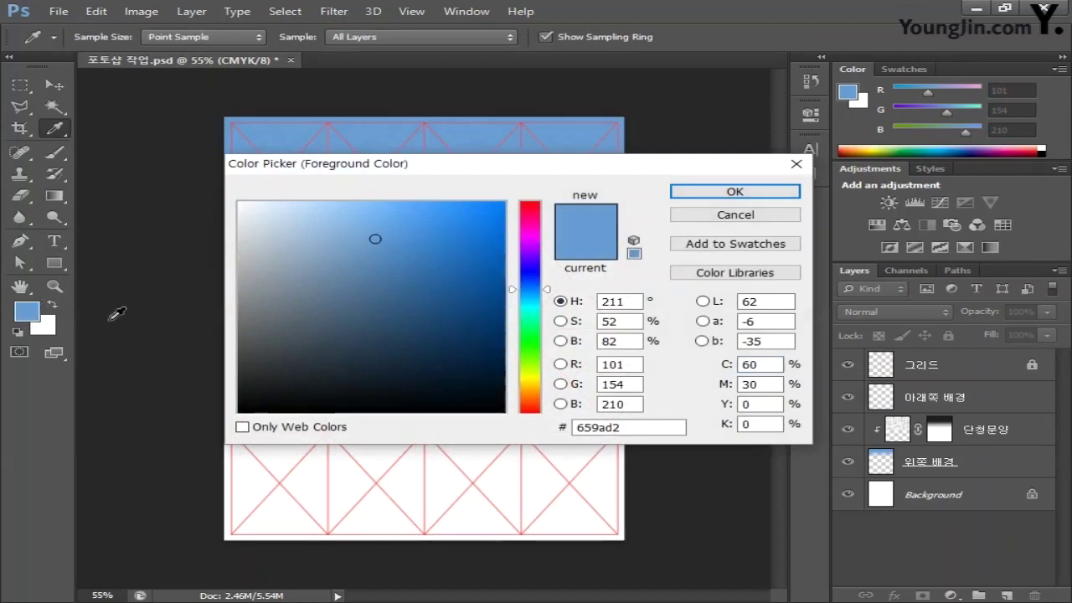
left_click(748, 364)
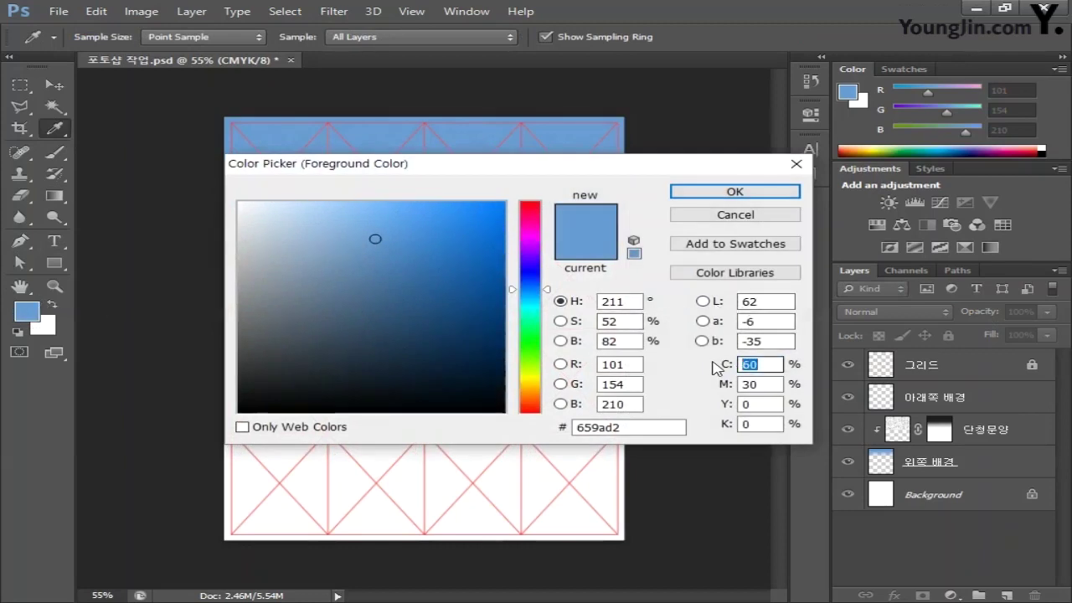
type("20")
key("Tab")
type("4")
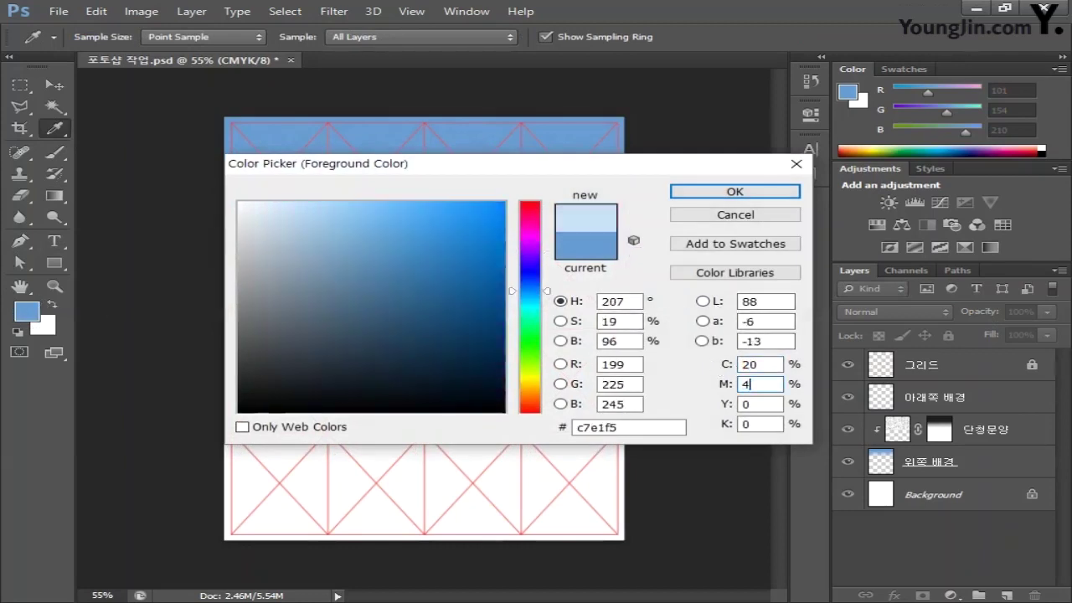
type("0")
key("Tab")
type("30")
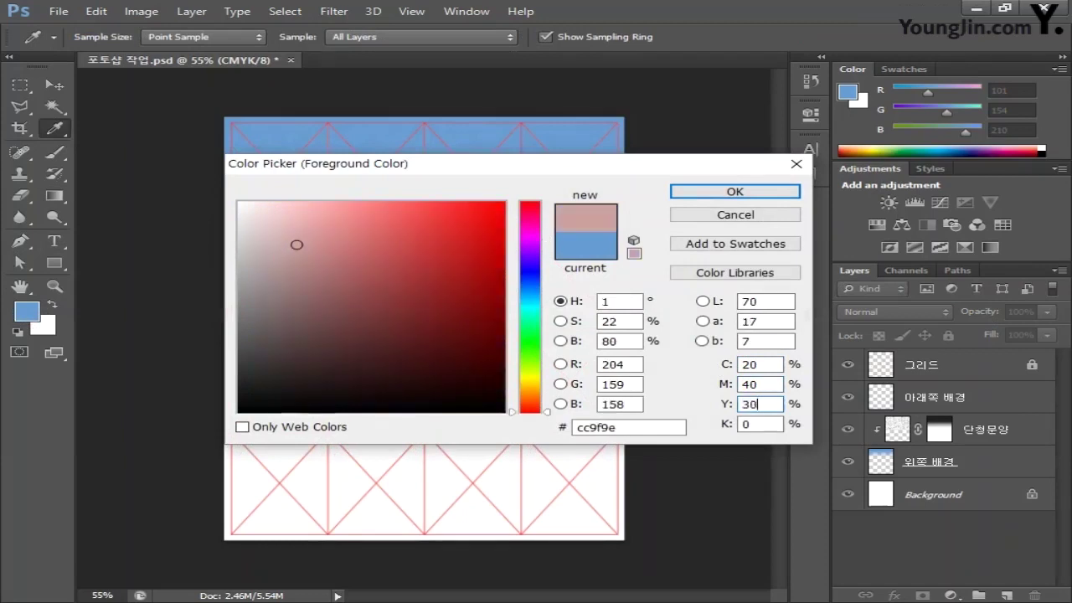
key("Tab")
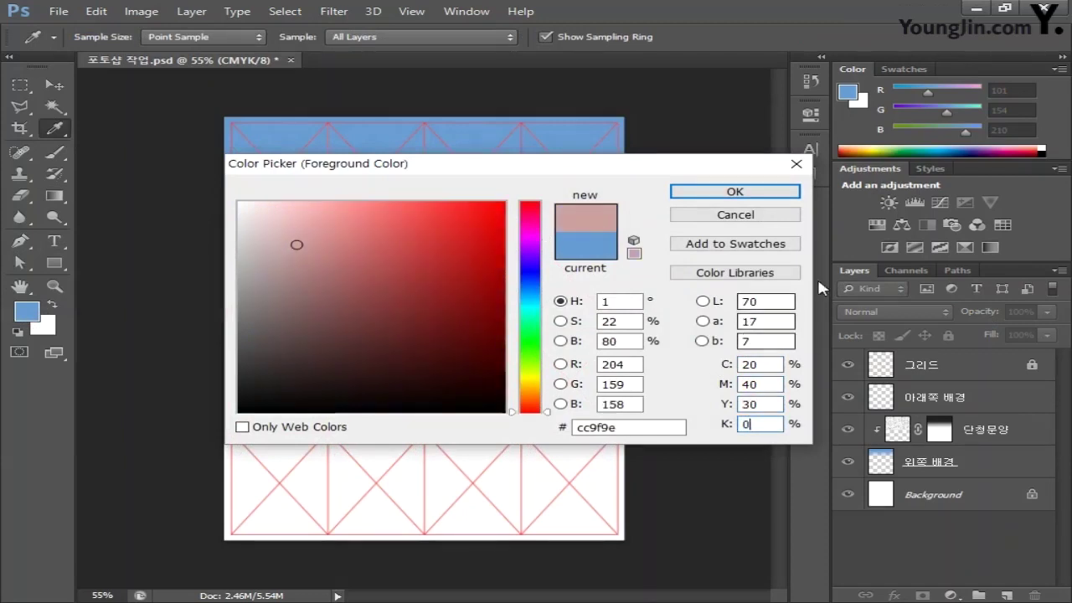
left_click(734, 192)
left_click(50, 323)
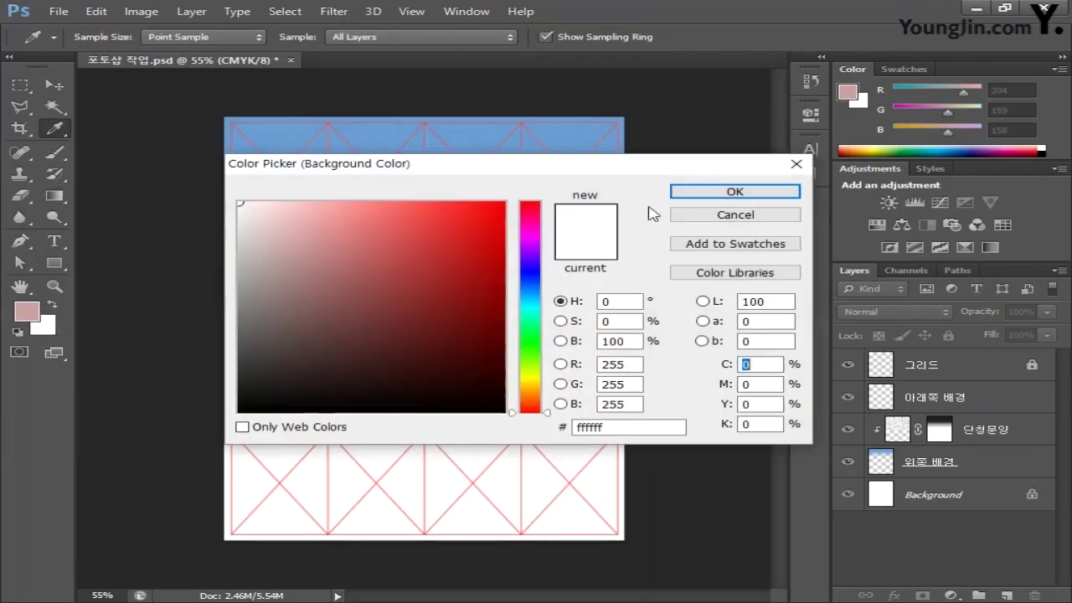
left_click(759, 193)
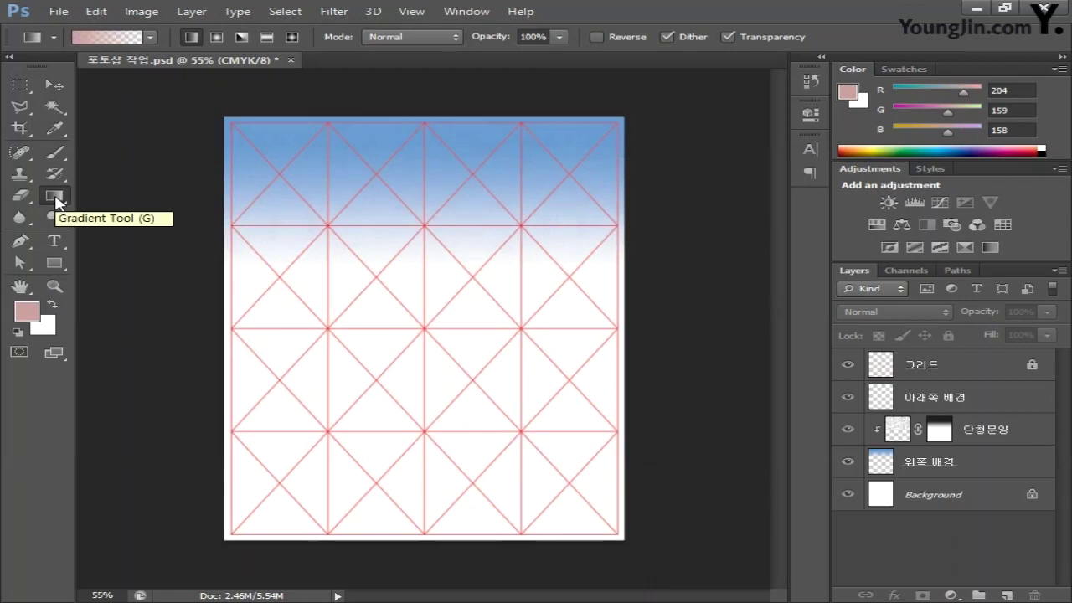
Step: Fill the lower part of the 아래쪽 배경 layer with a vertical foreground-to-transparent gradient that fades out just above the lowest grid row
left_click(151, 38)
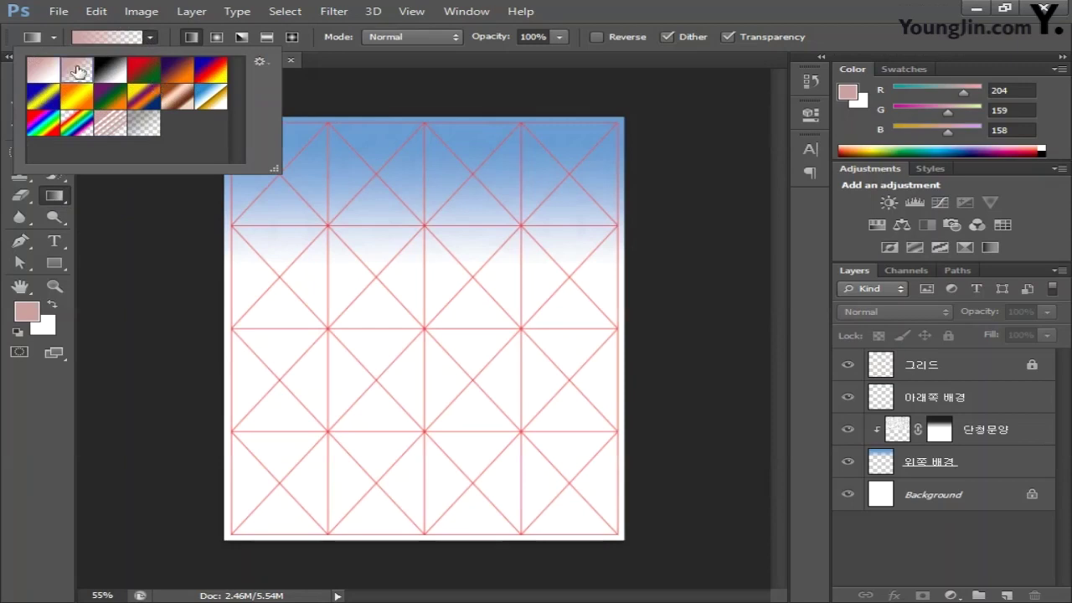
left_click(147, 37)
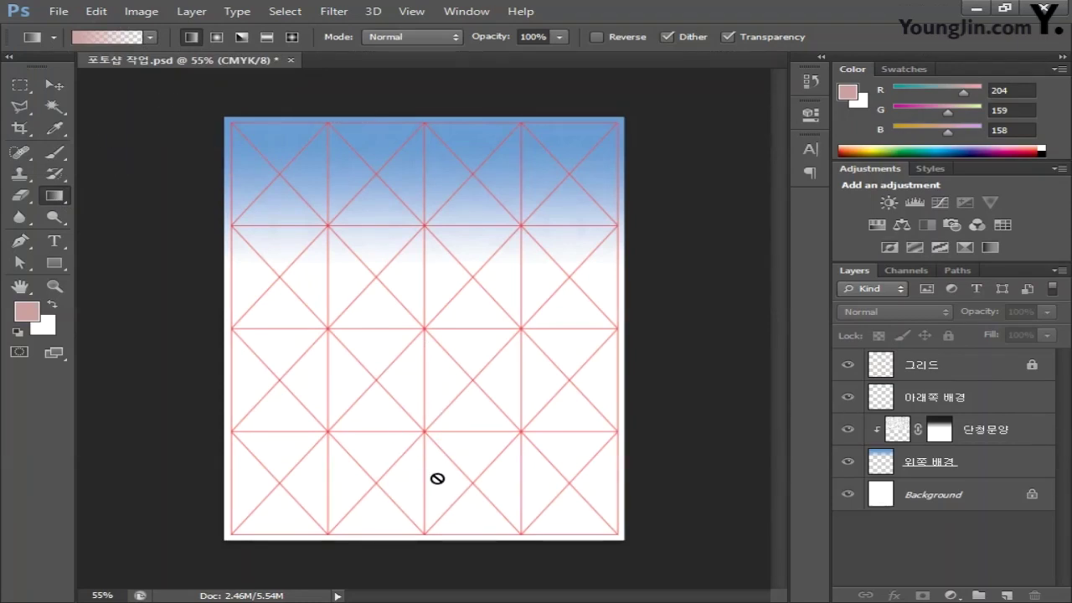
key("alt+]")
left_click_drag(421, 509, 423, 410)
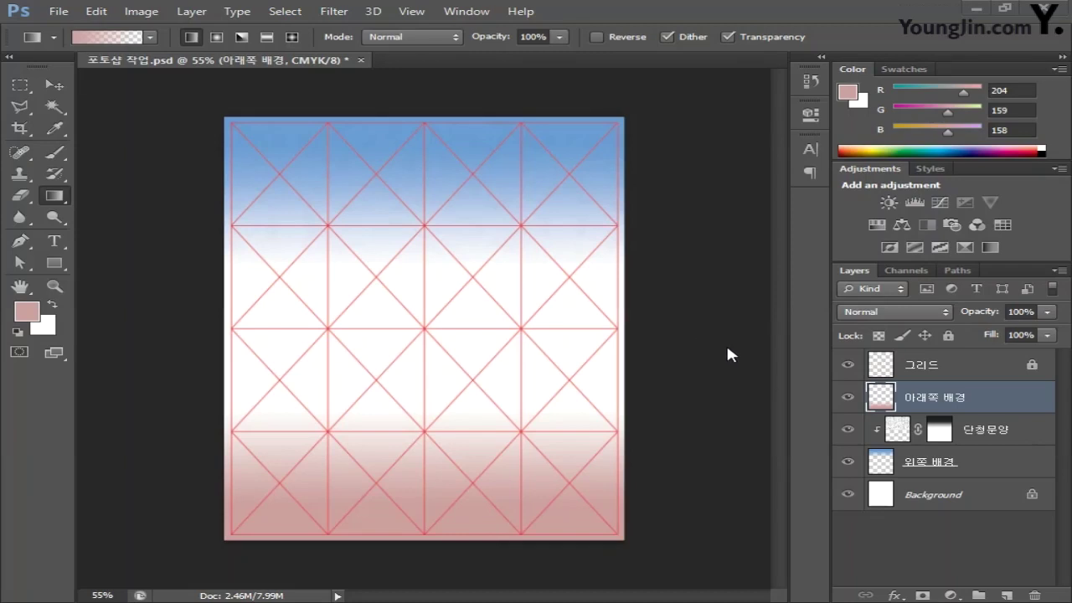
Step: Hide the 그리드 layer and draw a circle about 93 px in diameter near the canvas's lower-left corner with the Ellipse tool
left_click(848, 365)
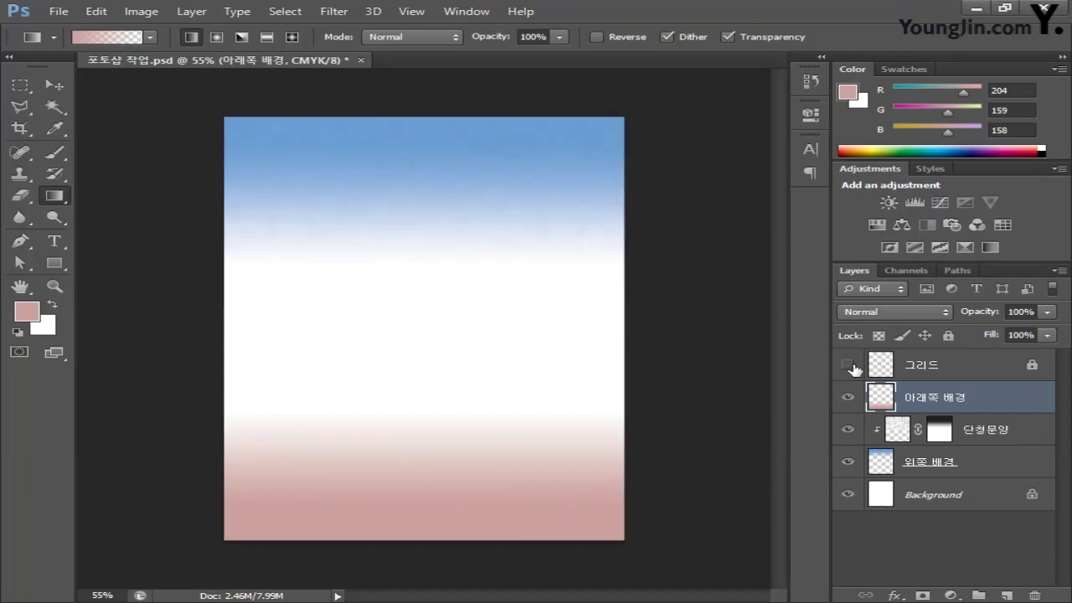
scroll(629, 332, "up", 2)
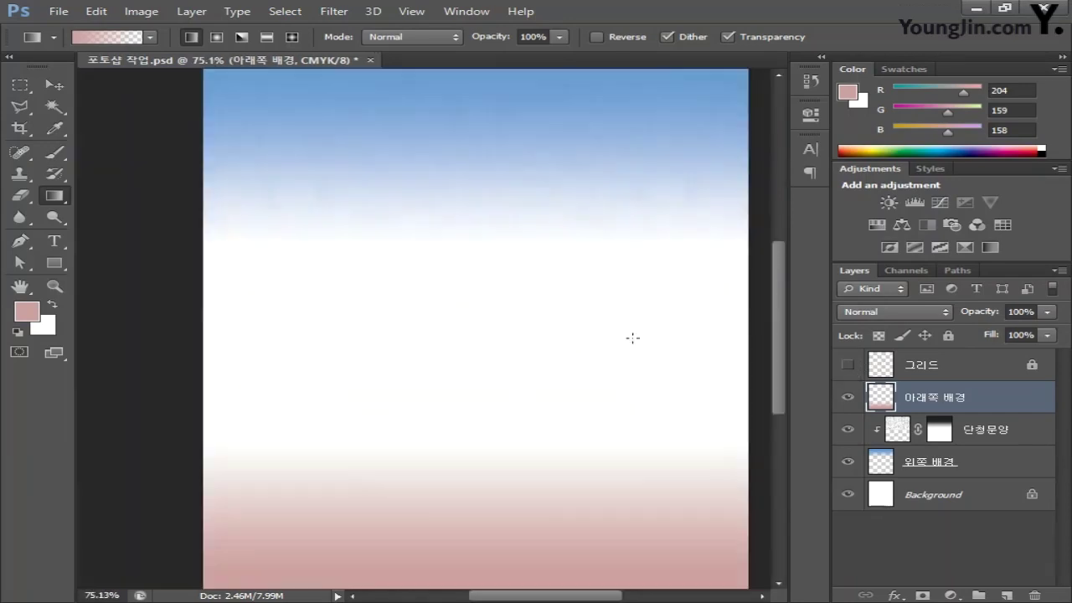
scroll(778, 352, "down", 3)
scroll(361, 519, "up", 1)
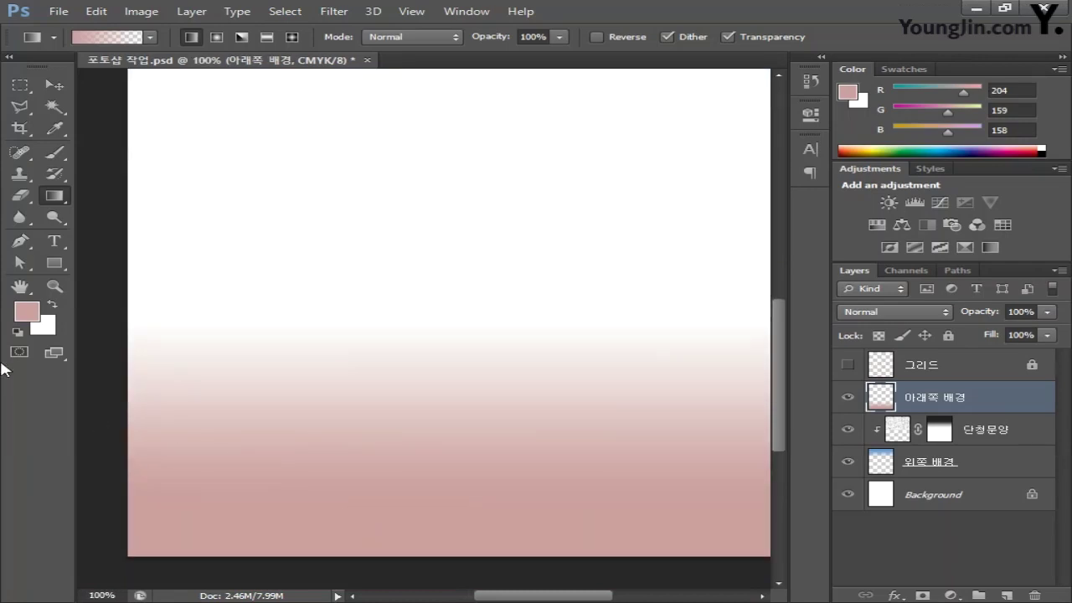
left_click(55, 263)
right_click(54, 263)
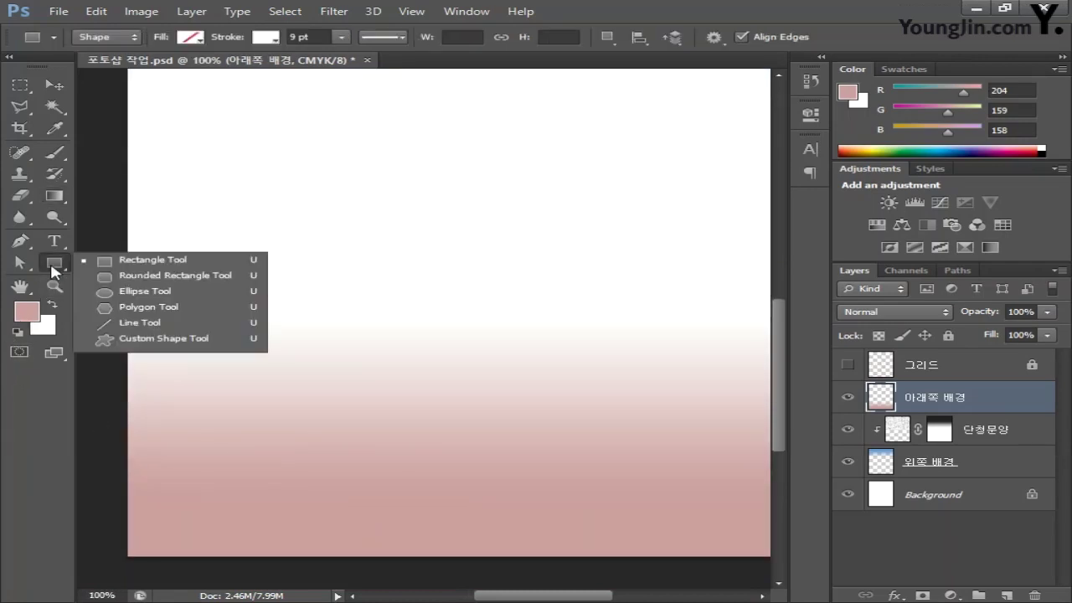
left_click(131, 291)
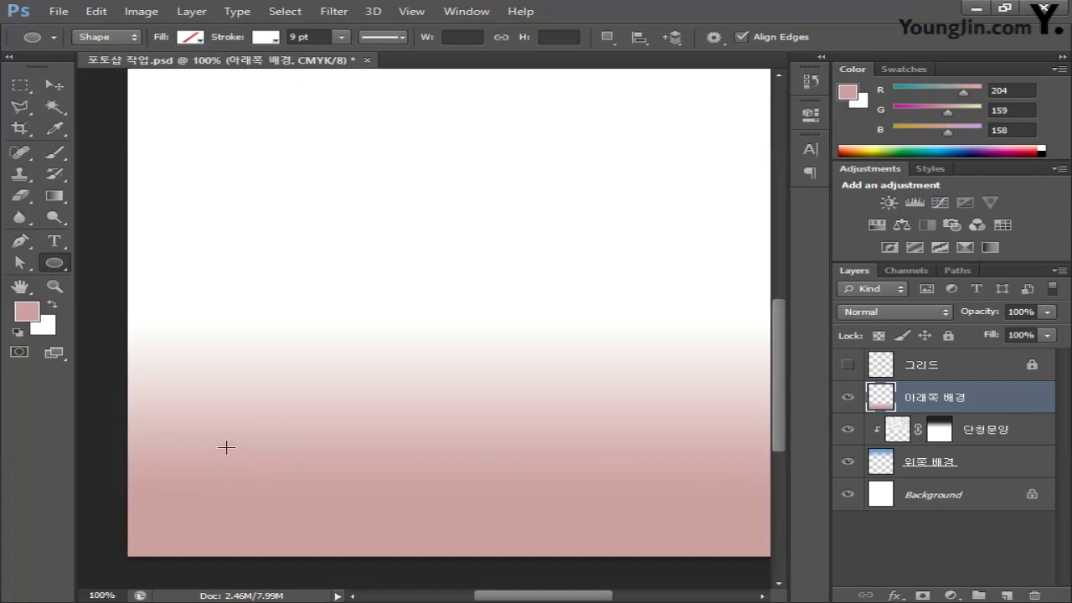
left_click_drag(199, 428, 294, 502)
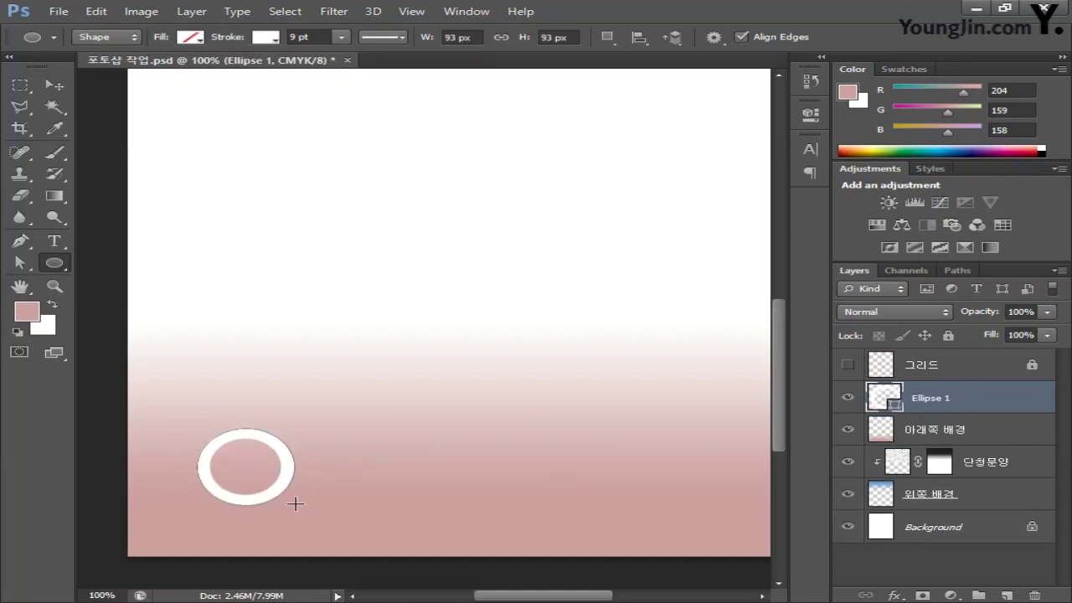
Step: Set the circle's fill colour to C 0, M 22, Y 50, K 0
left_click(190, 37)
left_click(290, 68)
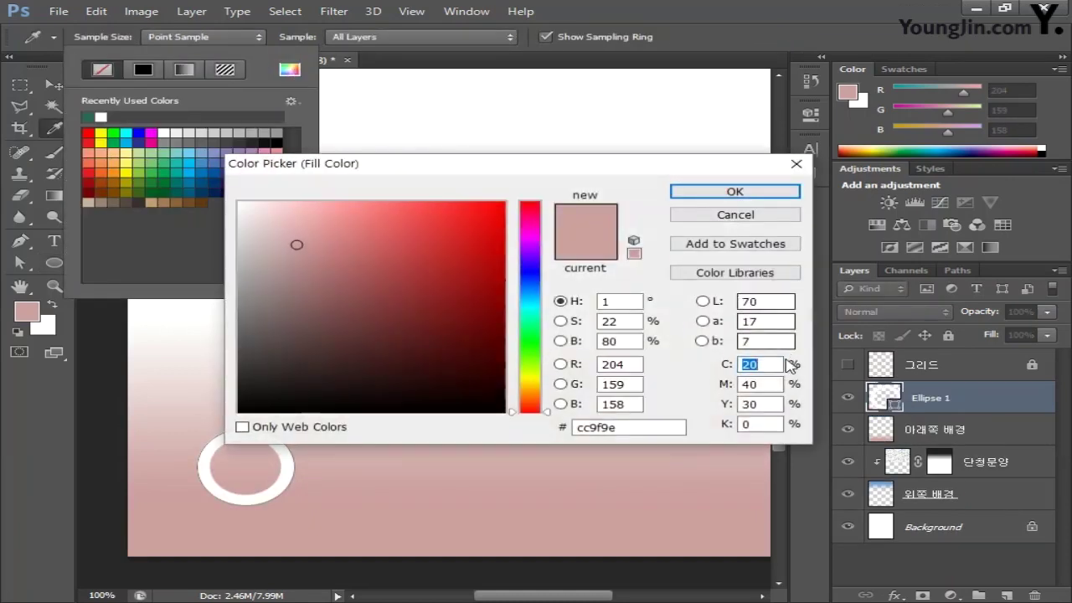
type("0")
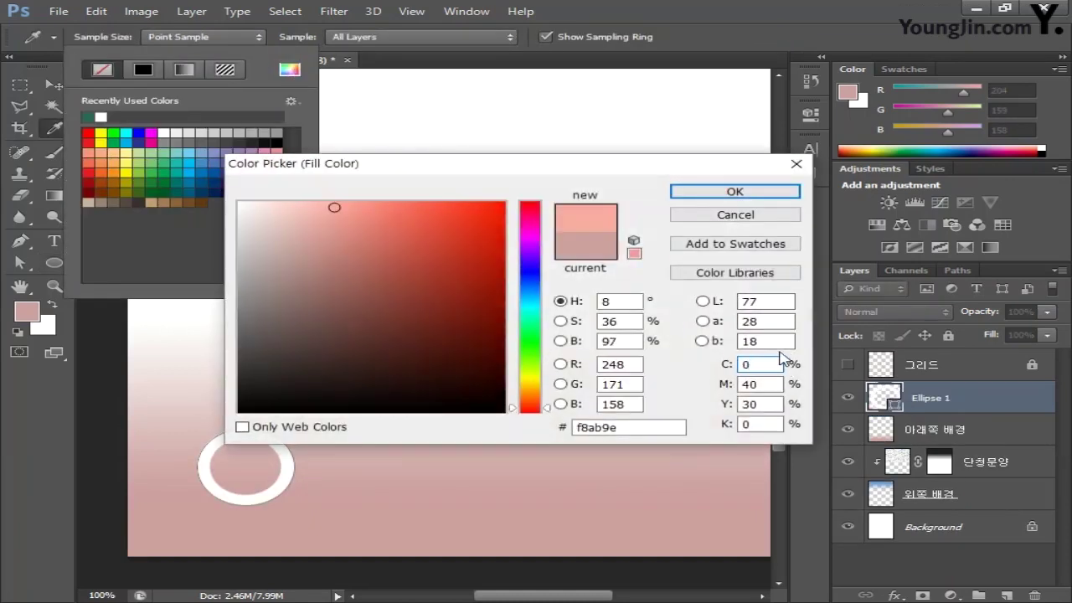
key("Tab")
type("22")
key("Tab")
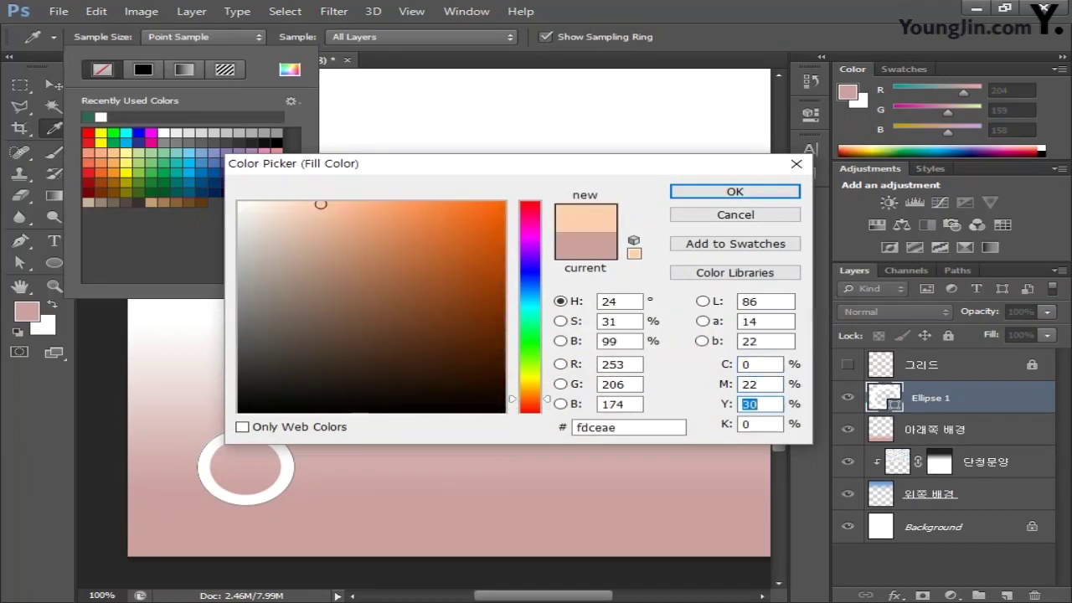
type("50")
key("Tab")
type("0")
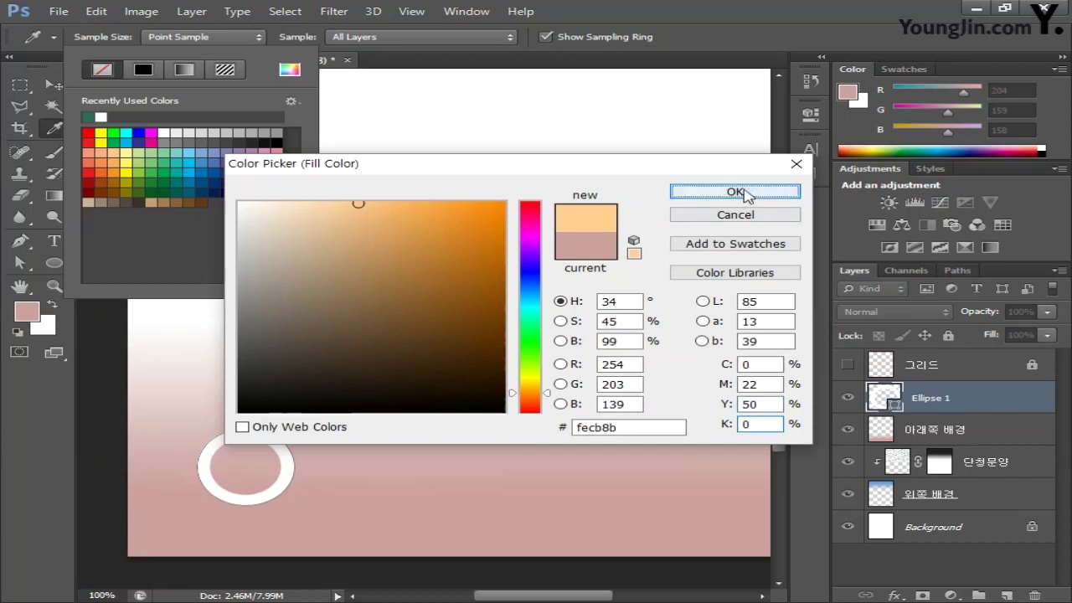
left_click(742, 192)
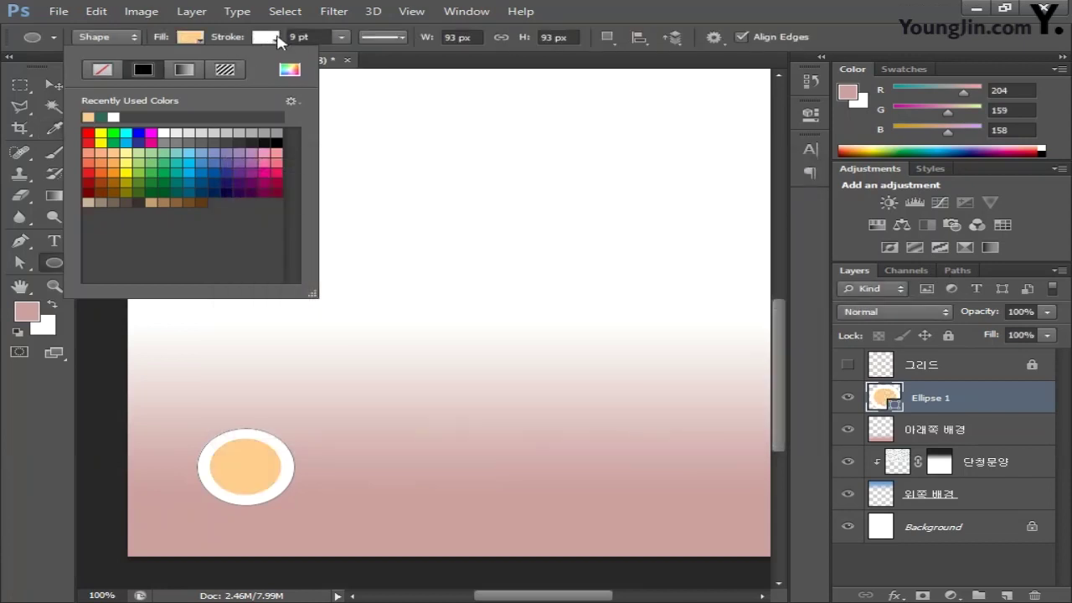
Step: Remove the white stroke from the 93 px circle
left_click(341, 37)
left_click(266, 38)
left_click(180, 72)
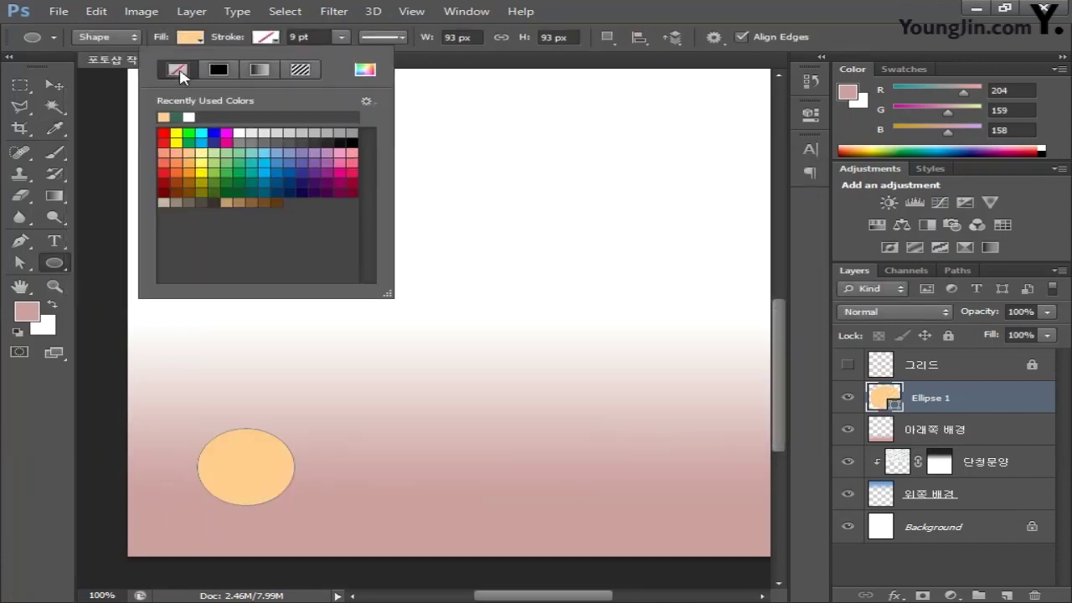
left_click(275, 39)
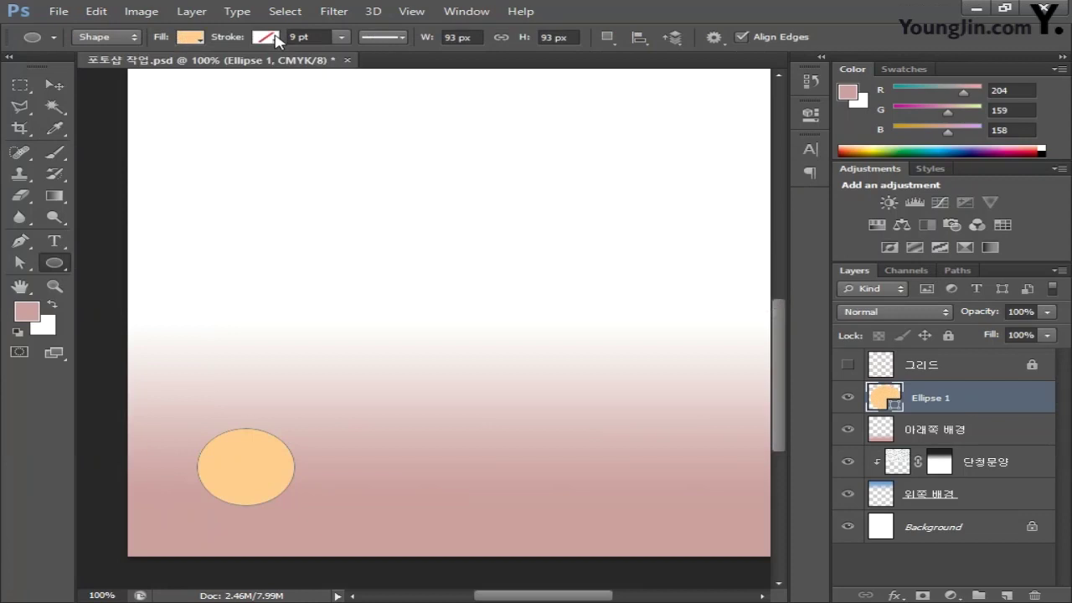
Step: Set the circle layer's opacity to 50% and rename the layer 빛 효과1
left_click(1023, 309)
type("50")
key("Return")
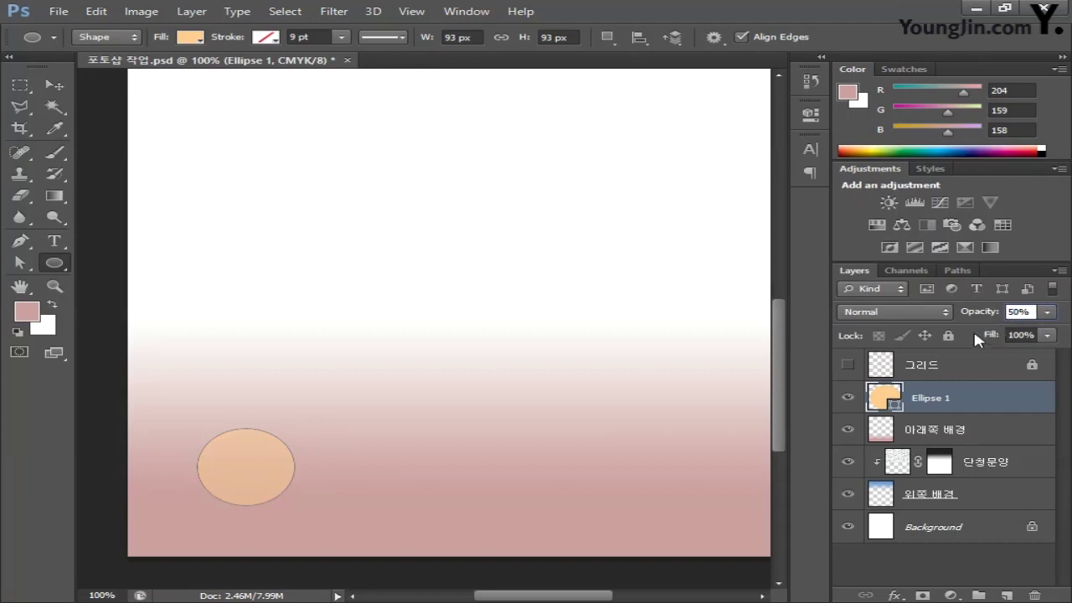
double_click(936, 399)
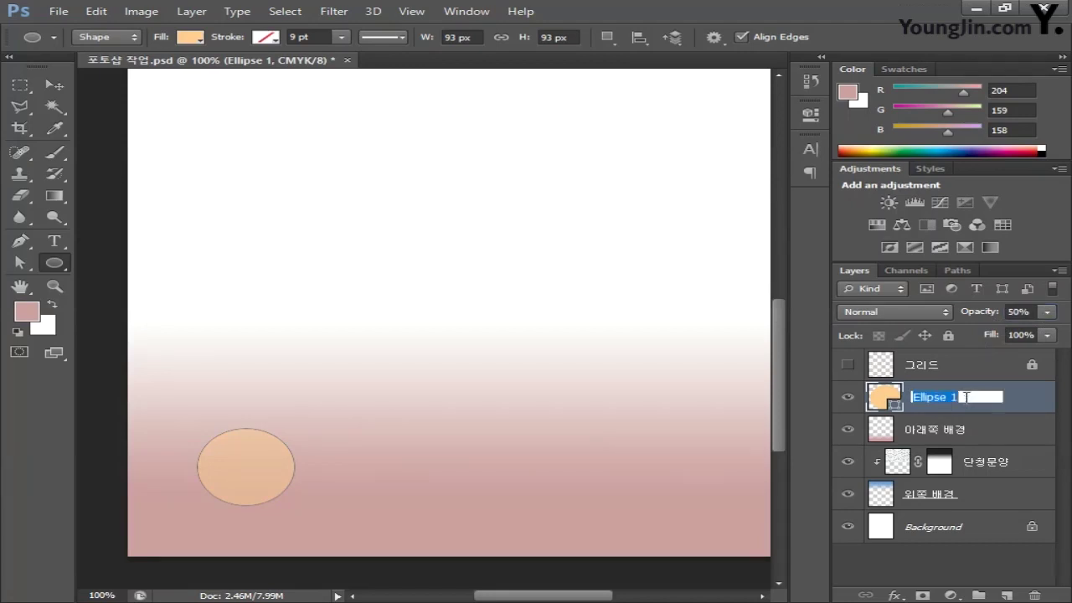
type("빛 효과1")
key("Return")
key("v")
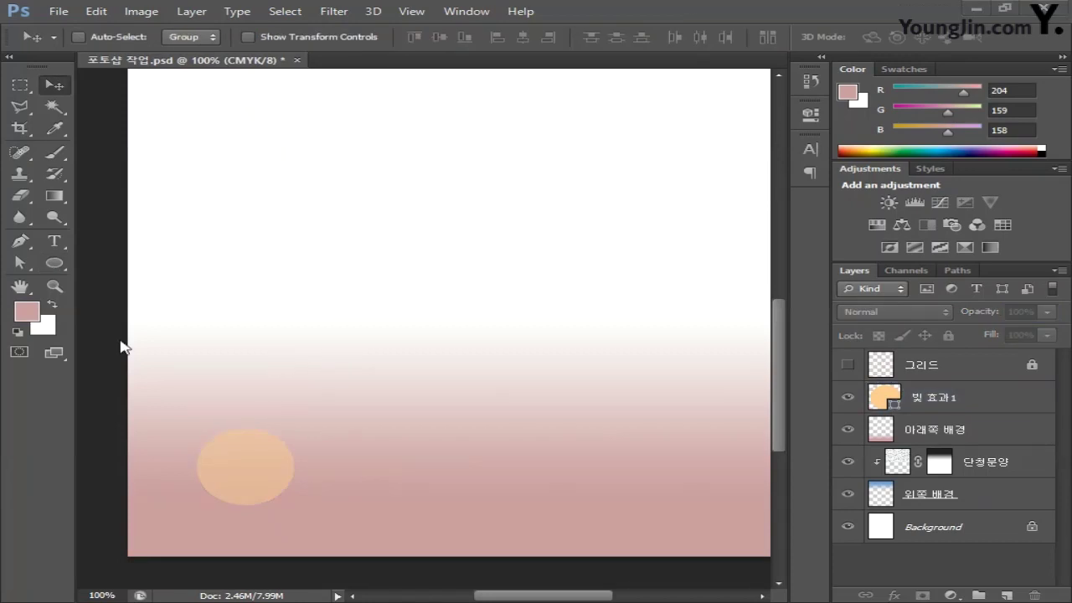
Step: Draw a circle about 60 px in diameter centred within the first one, and place its layer directly below 빛 효과1
left_click(55, 262)
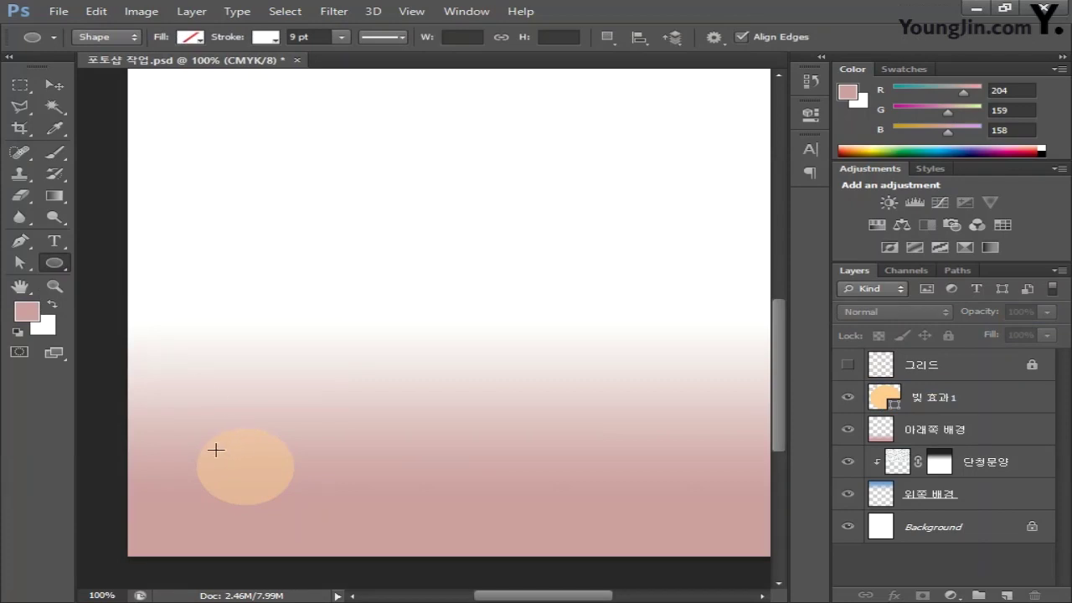
left_click_drag(216, 447, 278, 500)
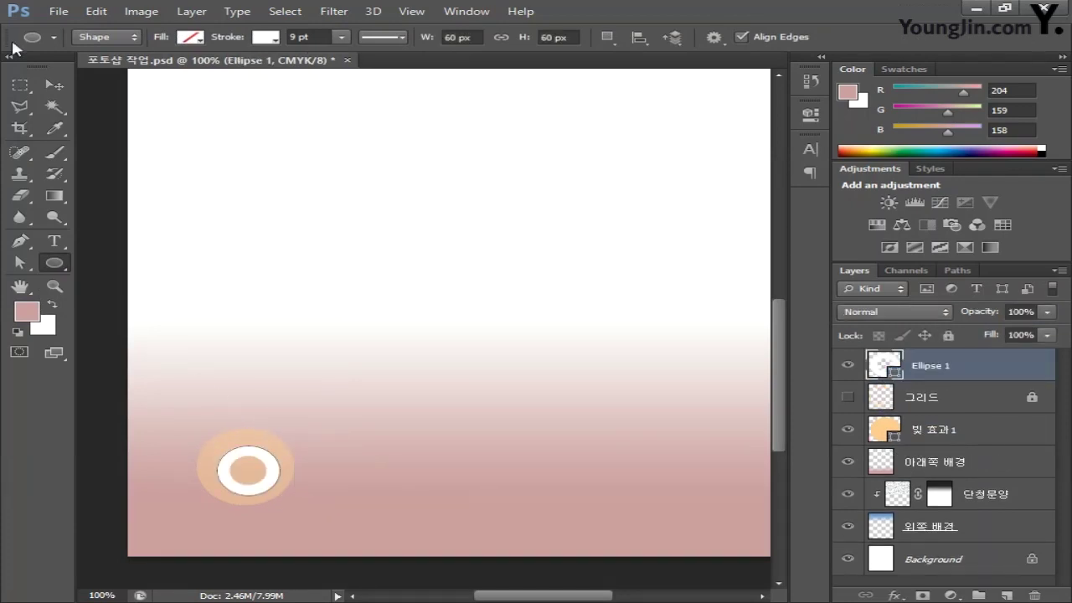
key("v")
left_click_drag(277, 444, 273, 440)
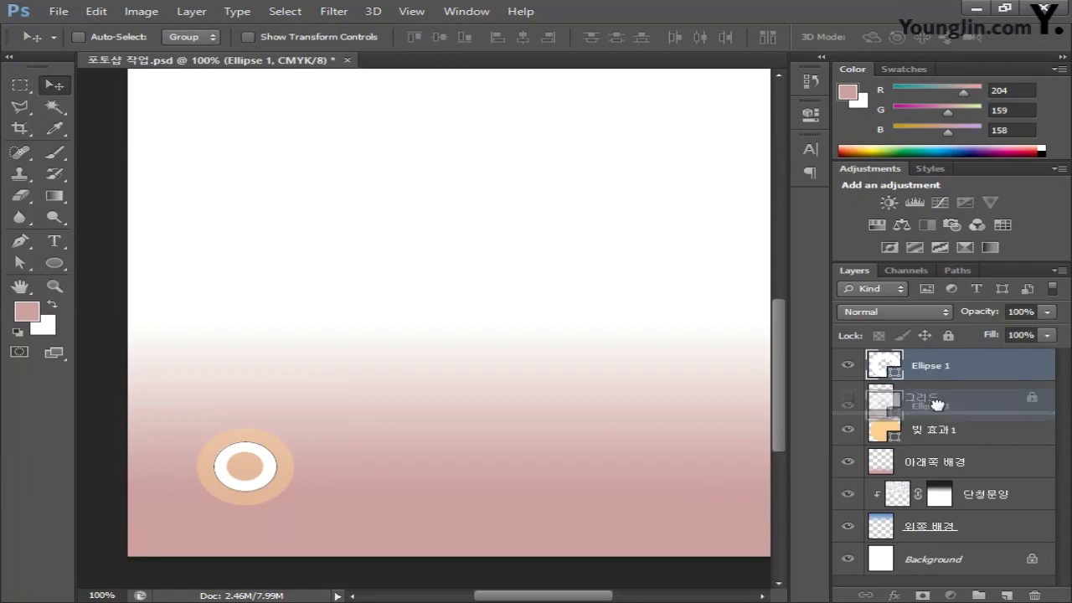
left_click_drag(933, 442, 933, 447)
Step: Fill the smaller circle with C 0, M 22, Y 50, K 0 and remove its stroke
key("u")
left_click(109, 37)
left_click(290, 69)
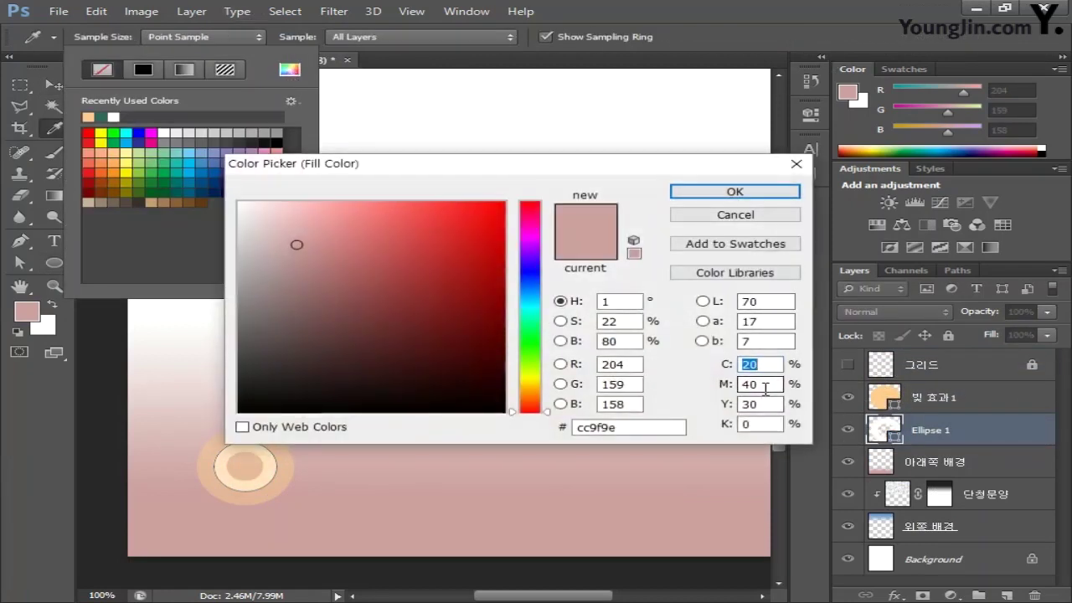
type("0")
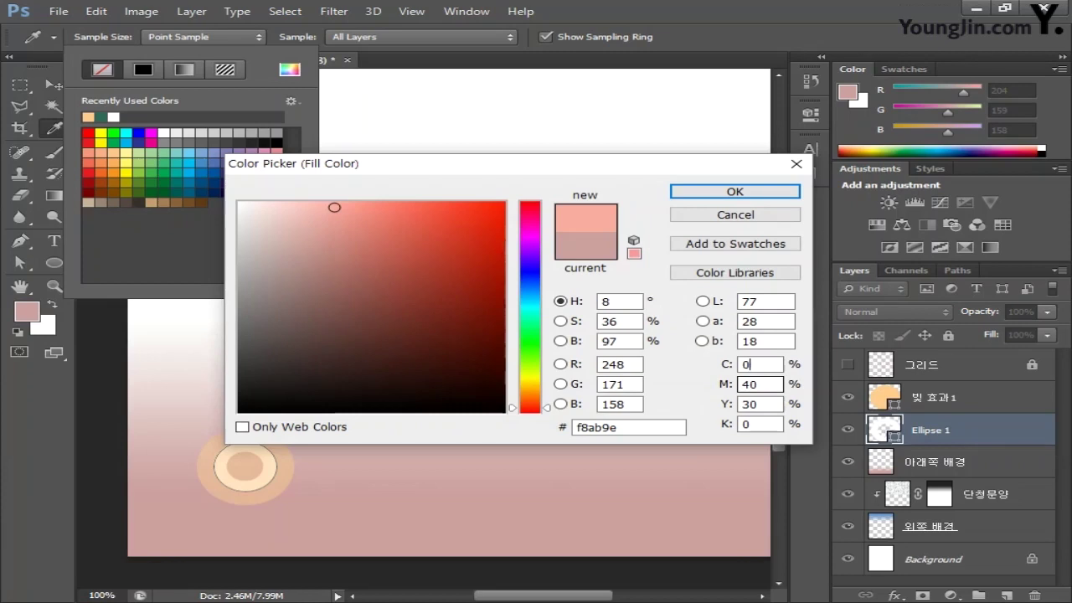
key("Tab")
type("22")
key("Tab")
type("50")
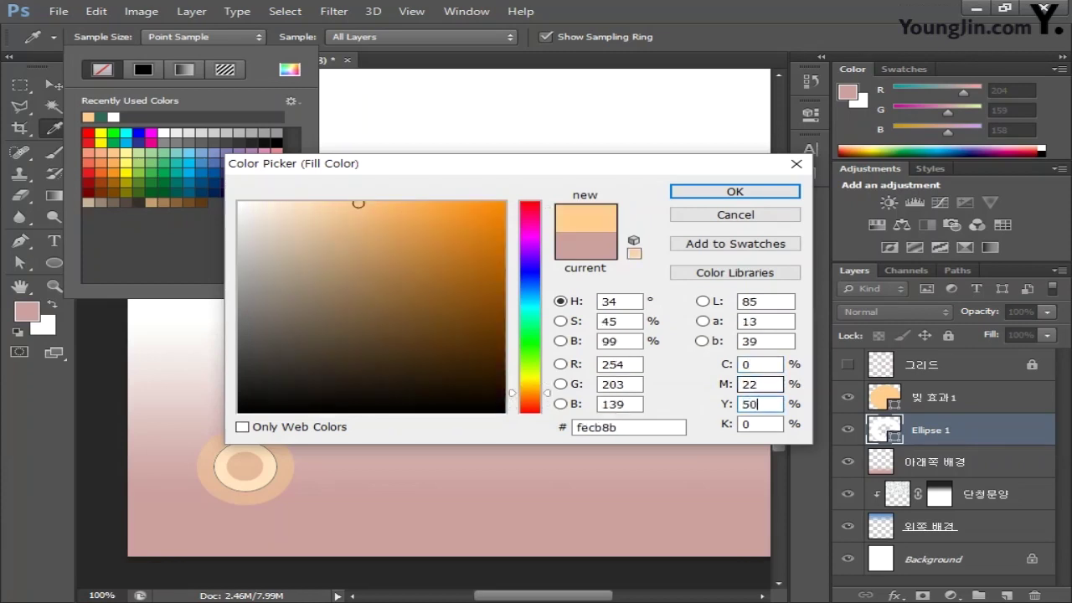
key("Tab")
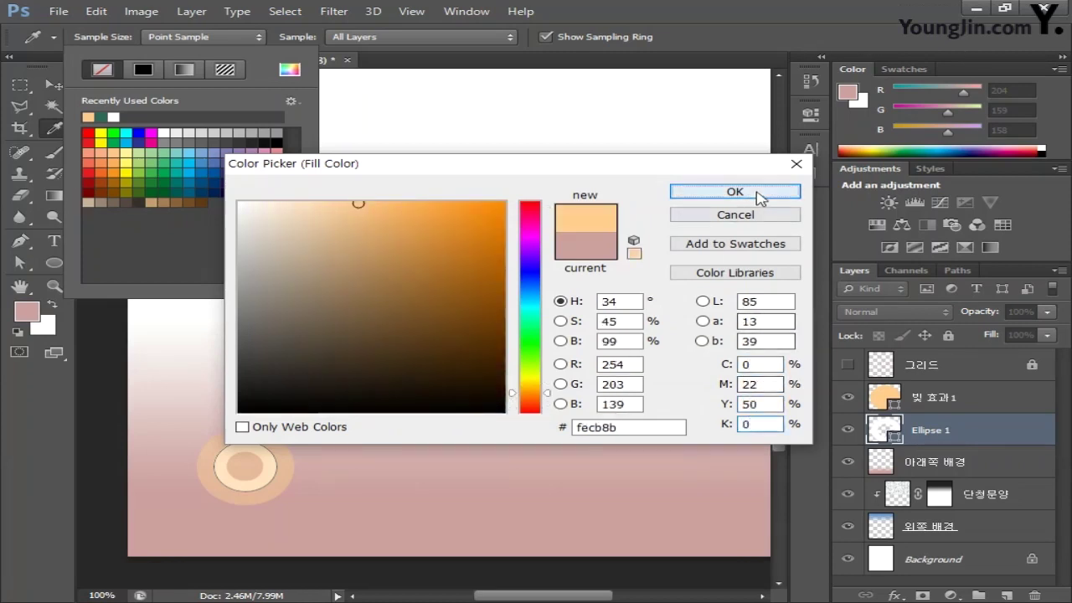
left_click(735, 192)
left_click(265, 37)
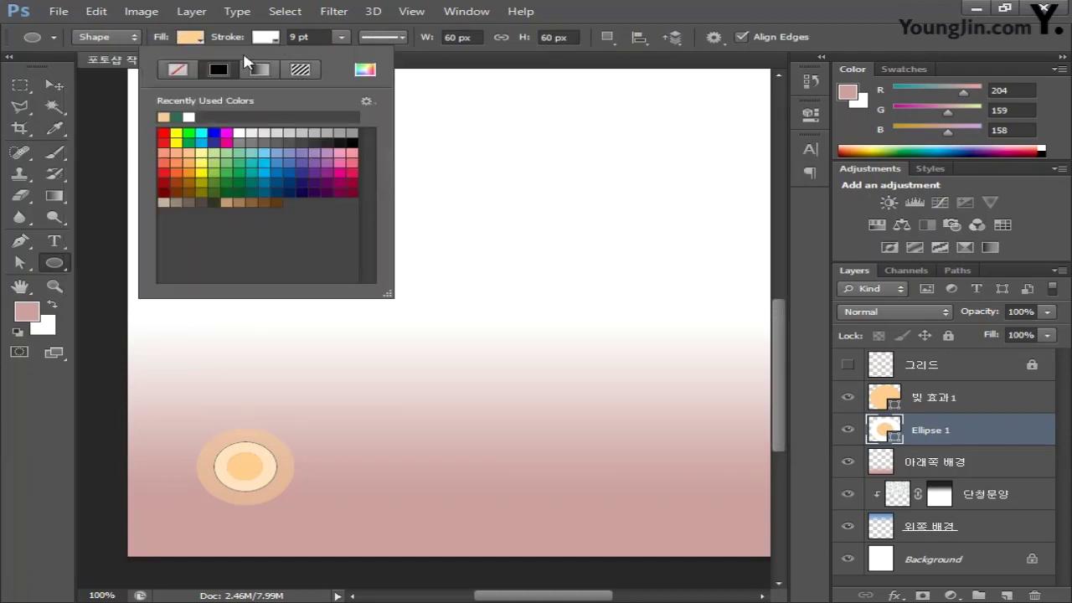
left_click(178, 69)
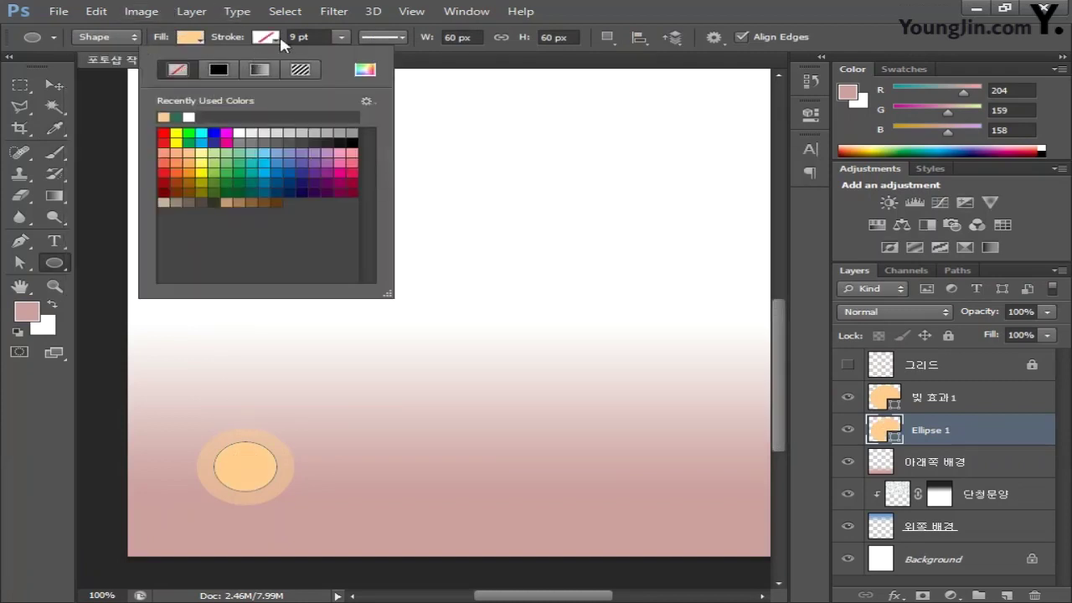
Step: Close the stroke options and rename the 60 px circle's layer 빛 효과2
key("Return")
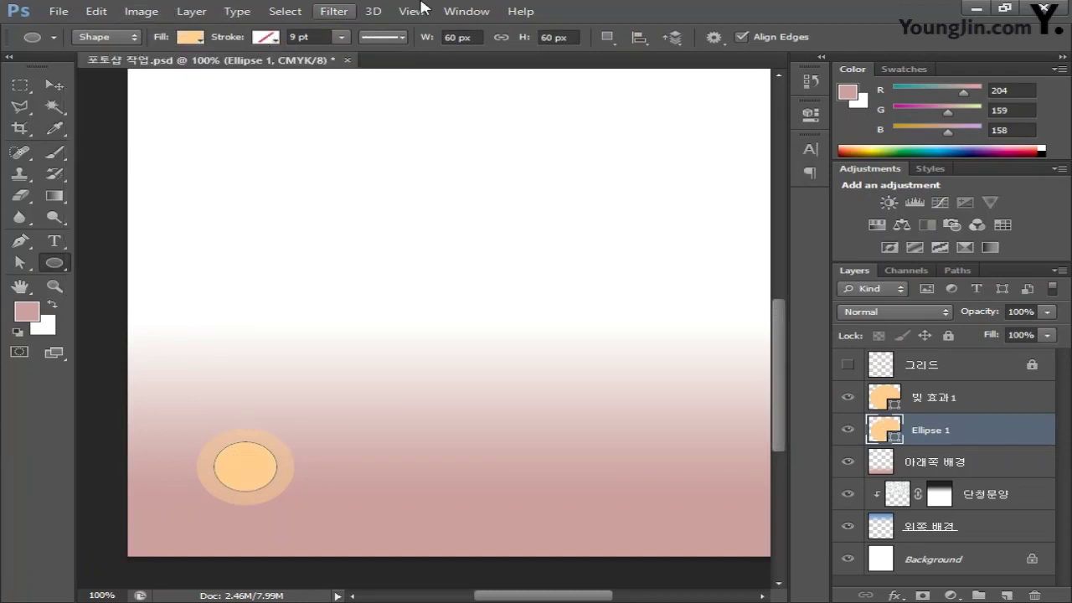
double_click(938, 430)
type("빛 효과2")
key("Return")
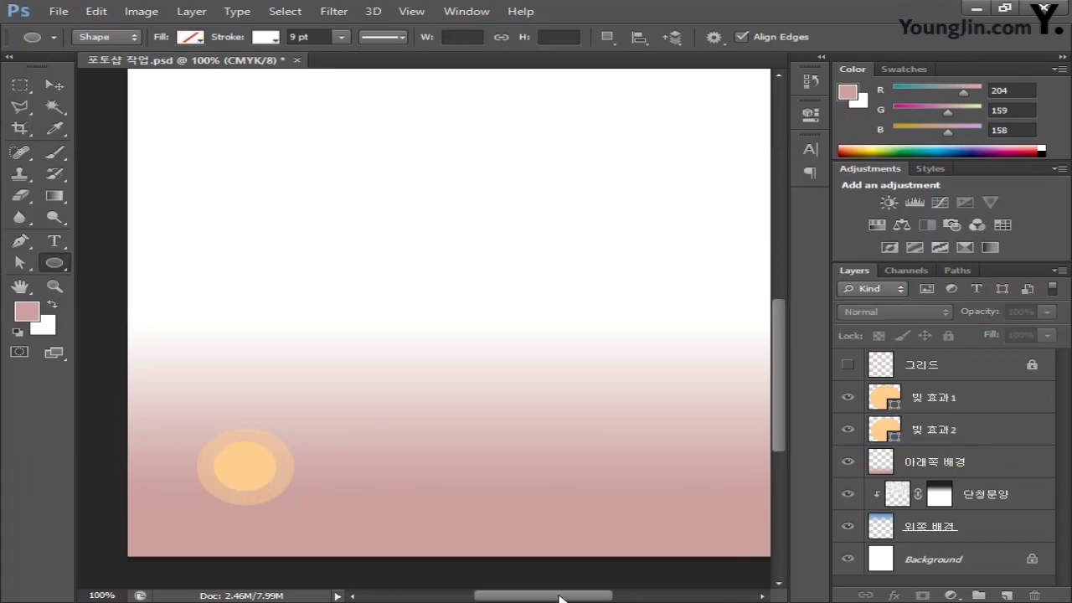
Step: Draw a circle about 49 px in diameter overlapping the upper-left edge of the orange light circles
left_click_drag(560, 597, 547, 598)
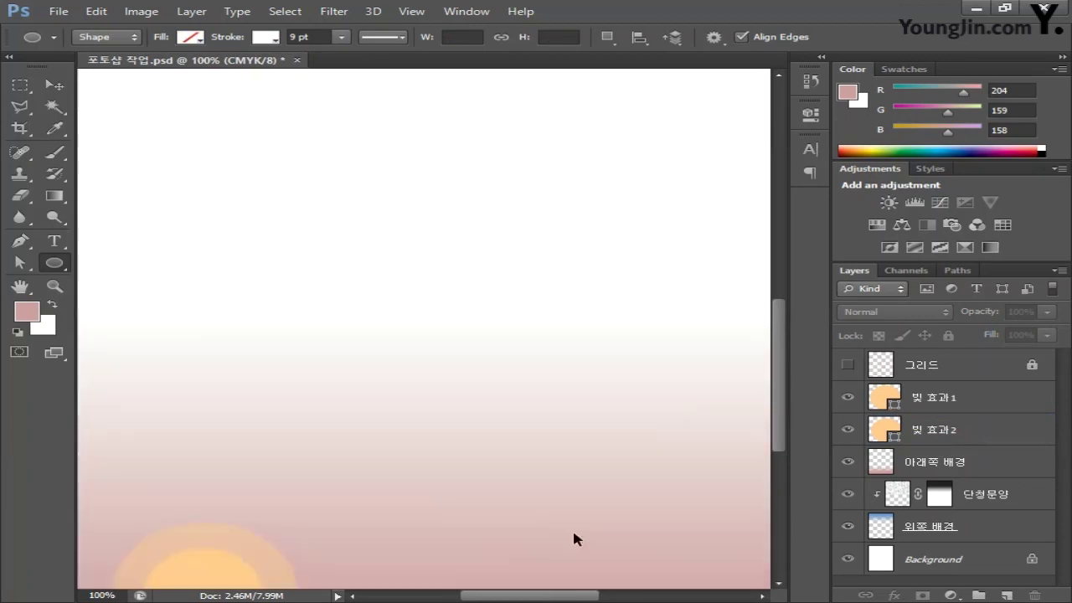
scroll(575, 531, "up", 5)
left_click_drag(511, 599, 492, 599)
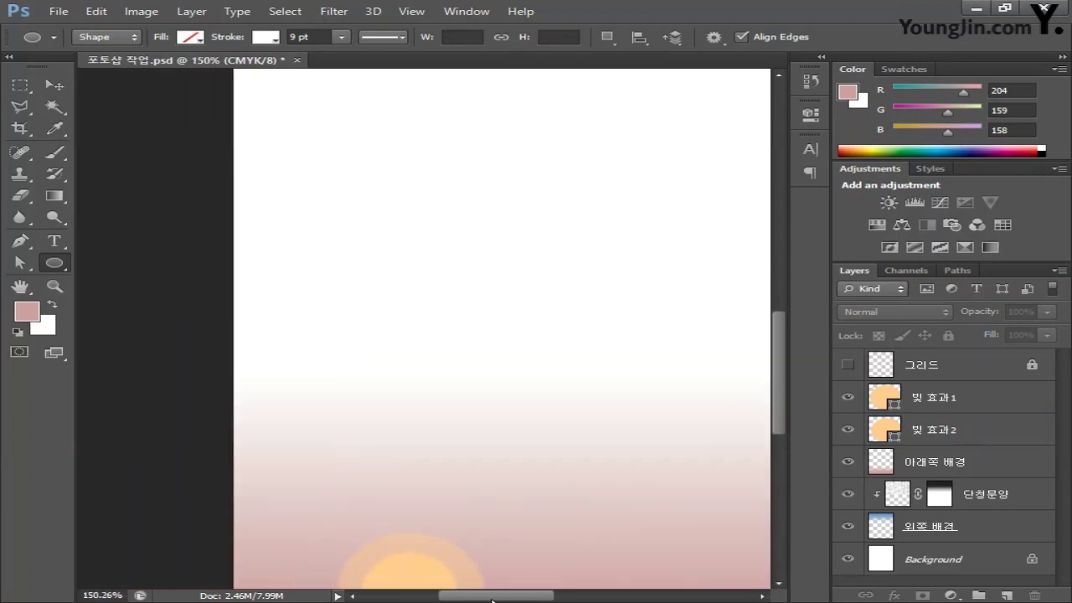
left_click_drag(780, 407, 781, 450)
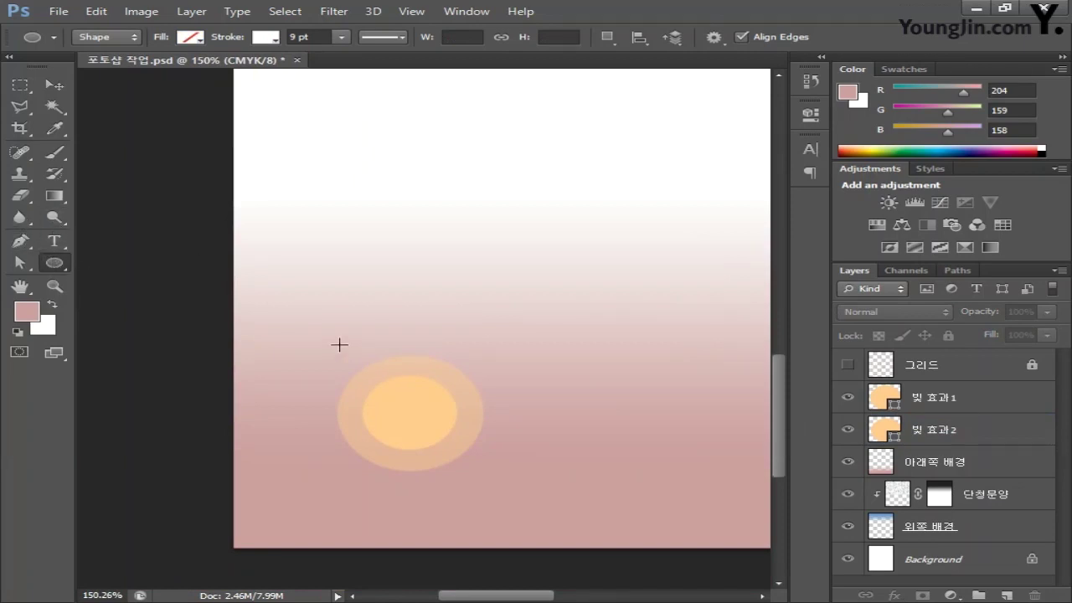
left_click_drag(307, 338, 394, 398)
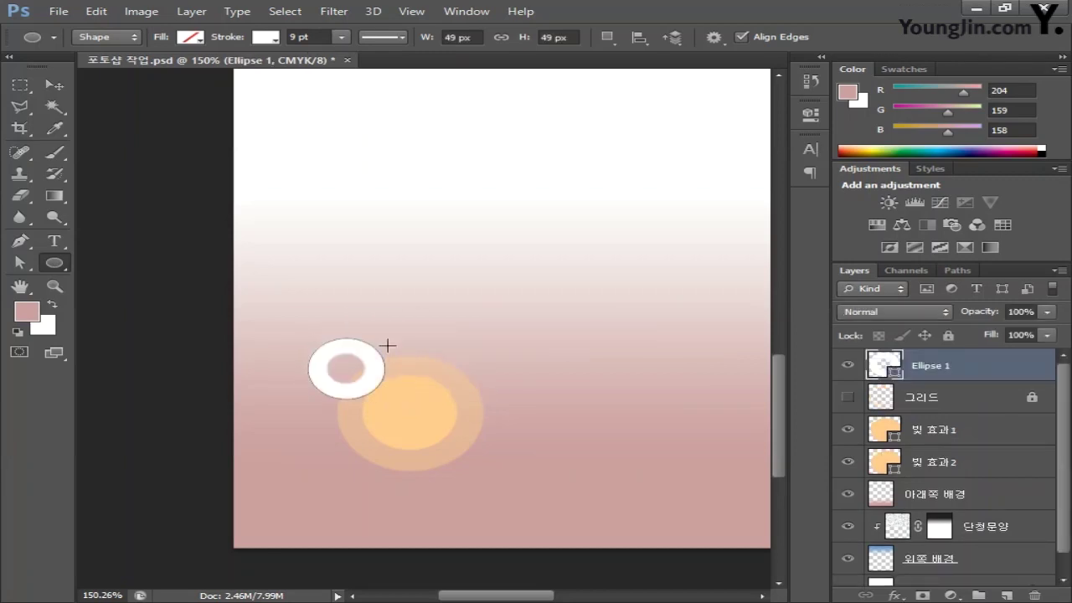
Step: Give the 49 px circle a white fill without stroke and set its layer opacity to 13%
left_click(191, 37)
left_click(290, 69)
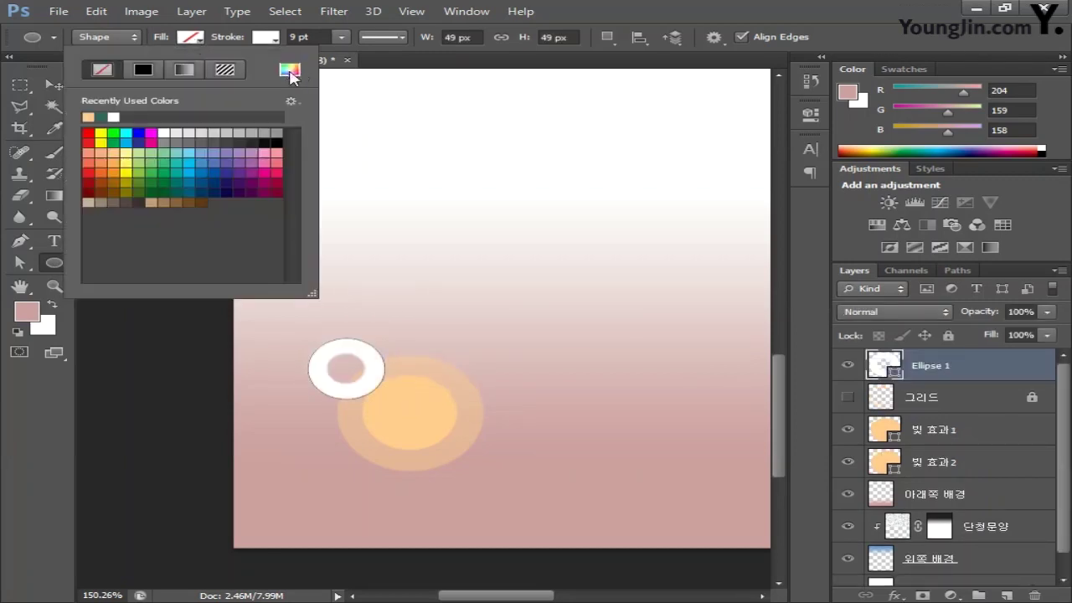
left_click_drag(841, 149, 1042, 151)
left_click(757, 191)
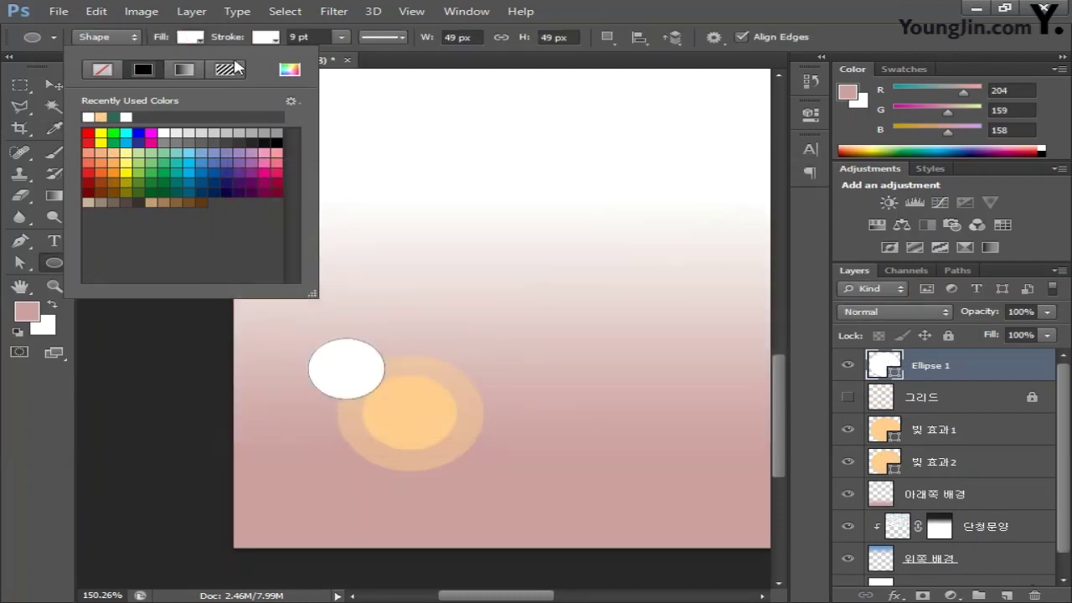
left_click(265, 36)
left_click(289, 29)
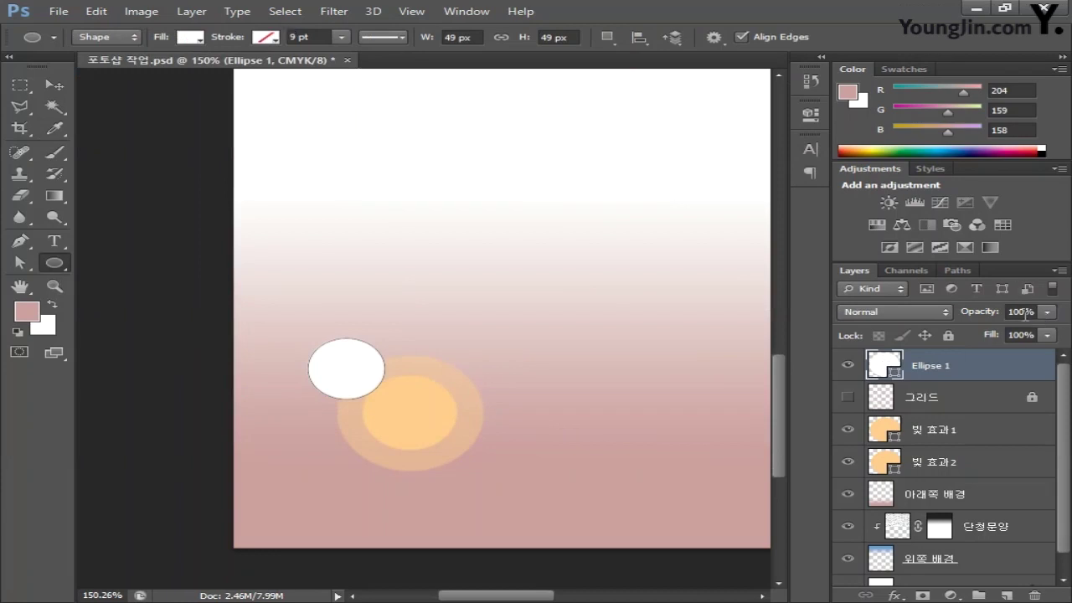
left_click(988, 317)
type("13")
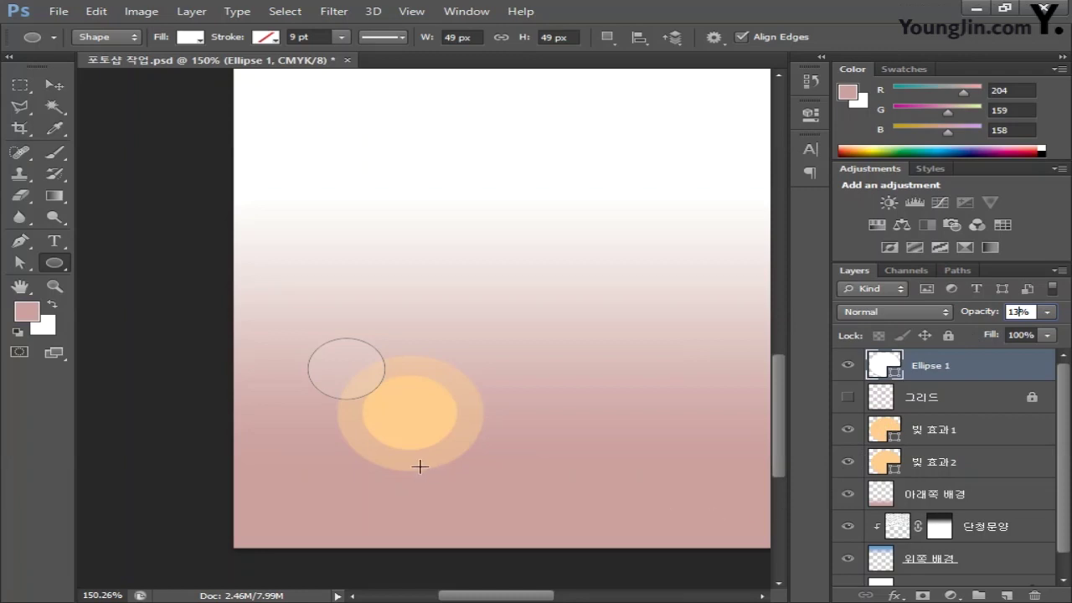
Step: Draw a second white circle about 45 × 46 px at the lower-right edge of the orange circles and set its opacity to 13%
left_click_drag(436, 440, 503, 496)
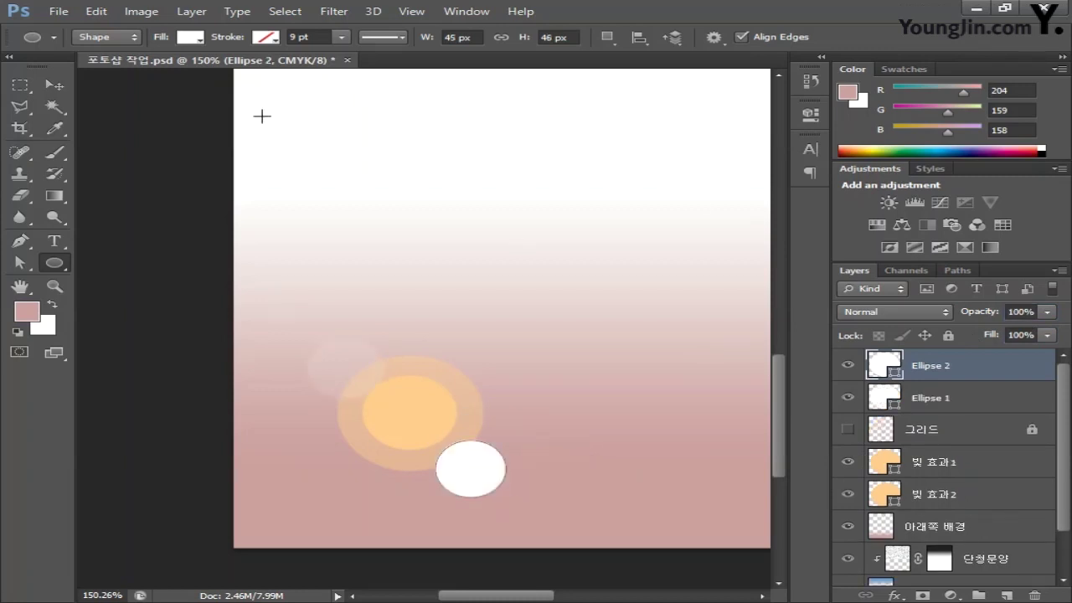
type("13")
key("Return")
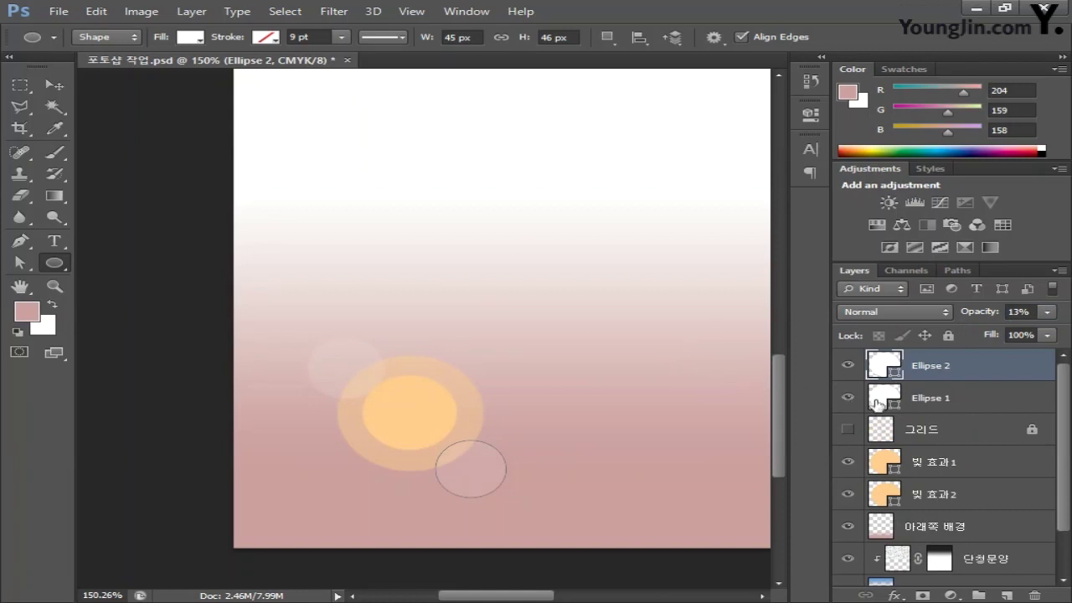
Step: Rename the upper-left white circle's layer 빛 효과3 and the lower-right one's layer 빛 효과4
double_click(921, 400)
type("비ㅊ 효과3")
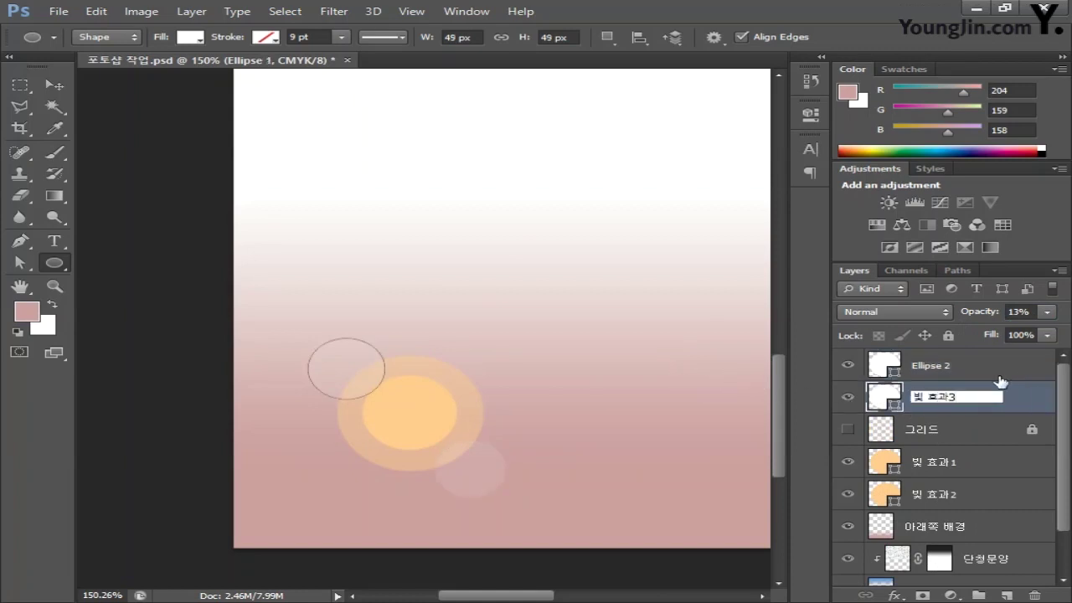
key("shift+Tab")
type("빛 효과4")
key("Return")
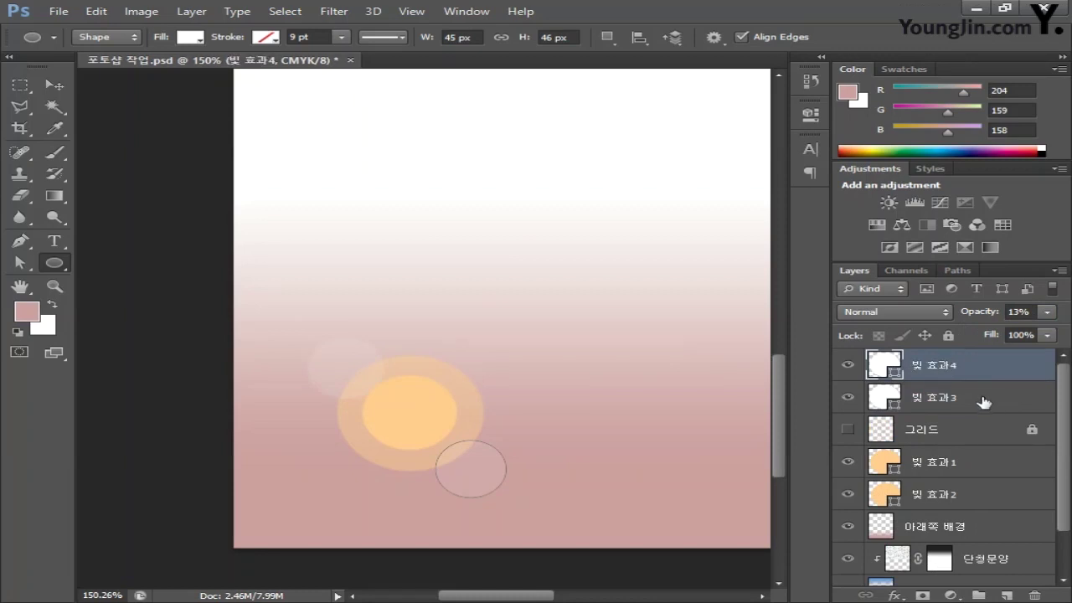
Step: Move the 빛 효과3 and 빛 효과4 layers directly below 빛 효과2, keeping 빛 효과3 above 빛 효과4
left_click(986, 402)
left_click_drag(986, 402, 983, 499)
left_click(974, 369)
left_click_drag(974, 370, 981, 510)
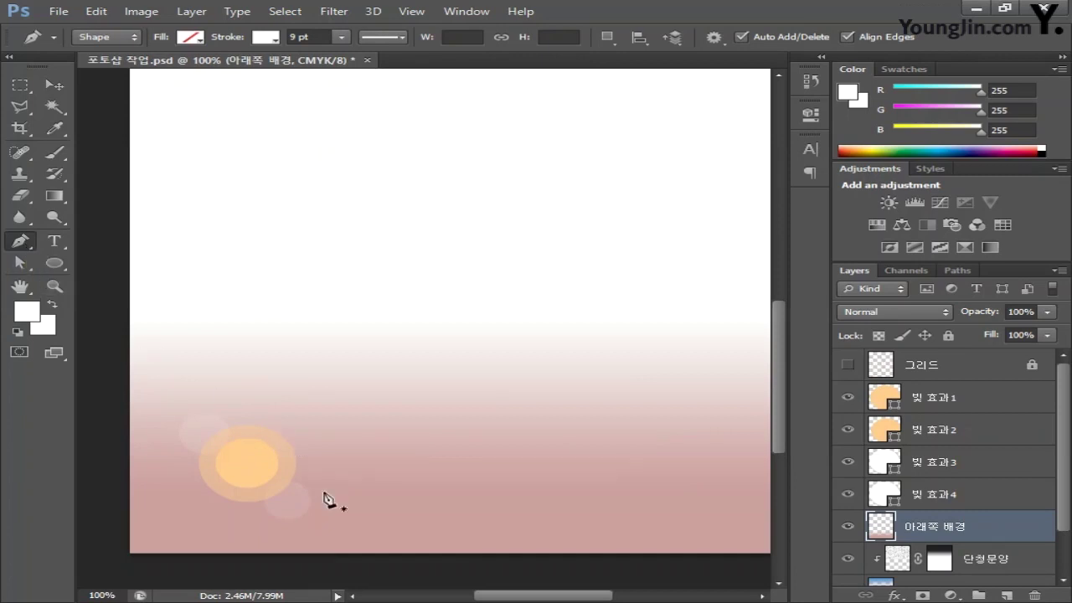
Step: Draw a triangular ray about 424 × 114 px with the Pen tool, from the orange circle's centre to below the canvas's lower edge
left_click(260, 470)
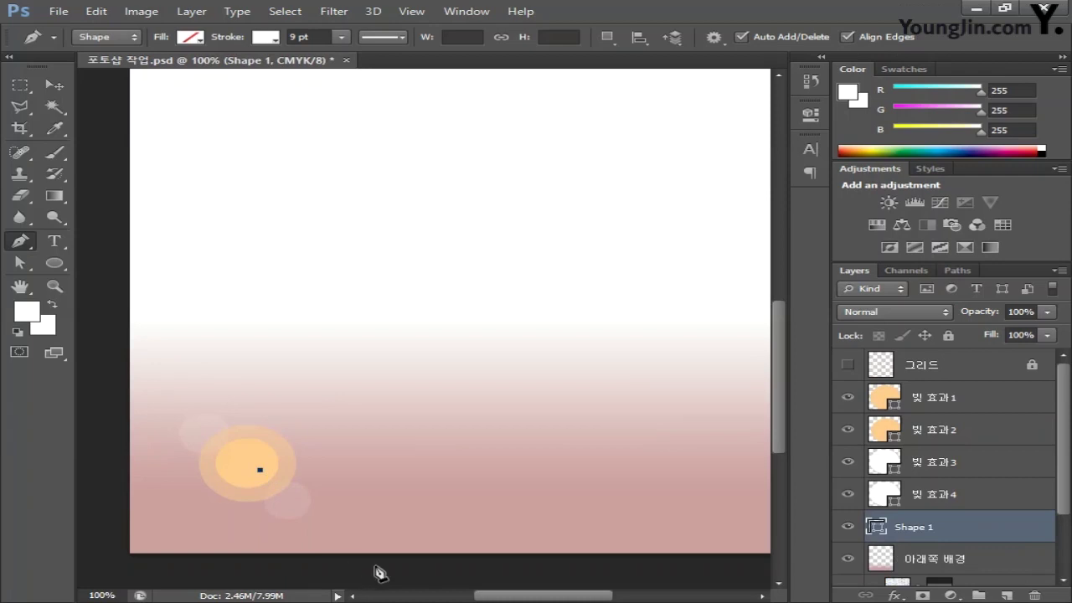
left_click(513, 564)
left_click(703, 563)
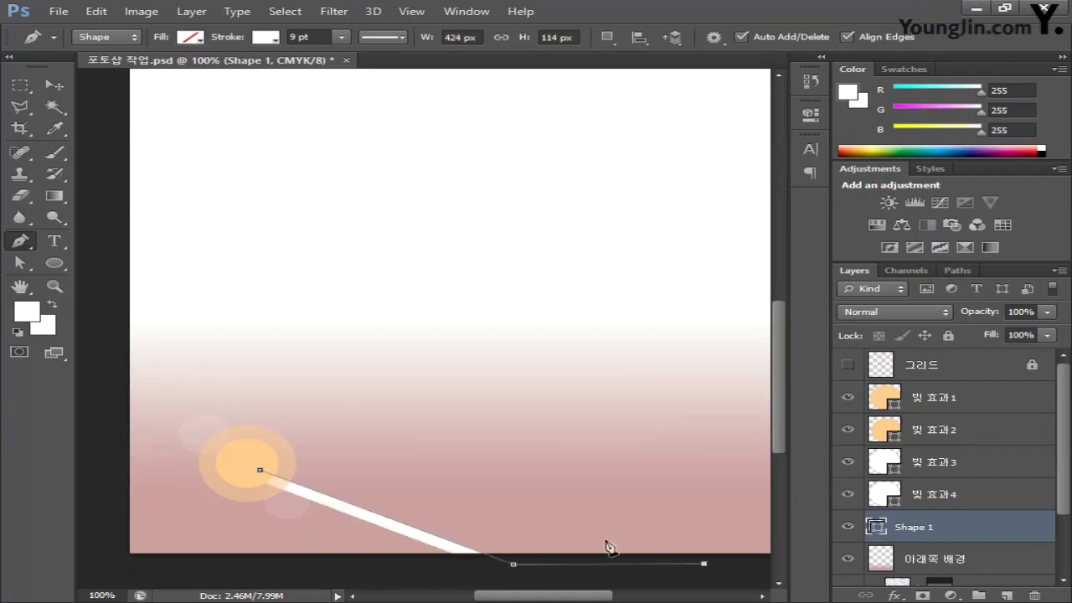
left_click(260, 469)
Step: Remove the ray shape's stroke and fill it with white, C 0, M 0, Y 0, K 0
left_click(191, 37)
left_click(180, 74)
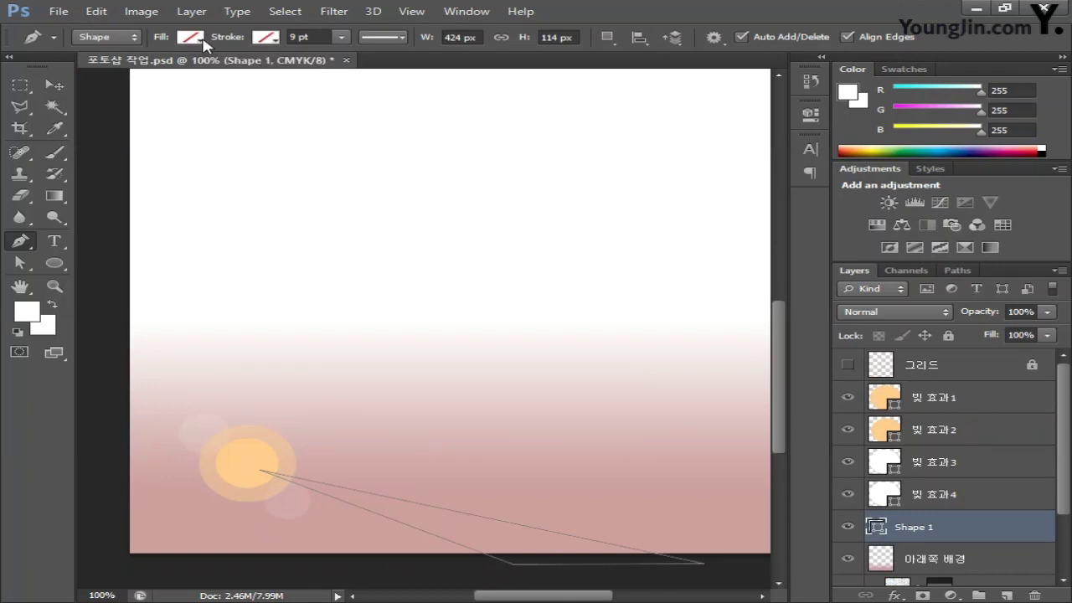
left_click(201, 38)
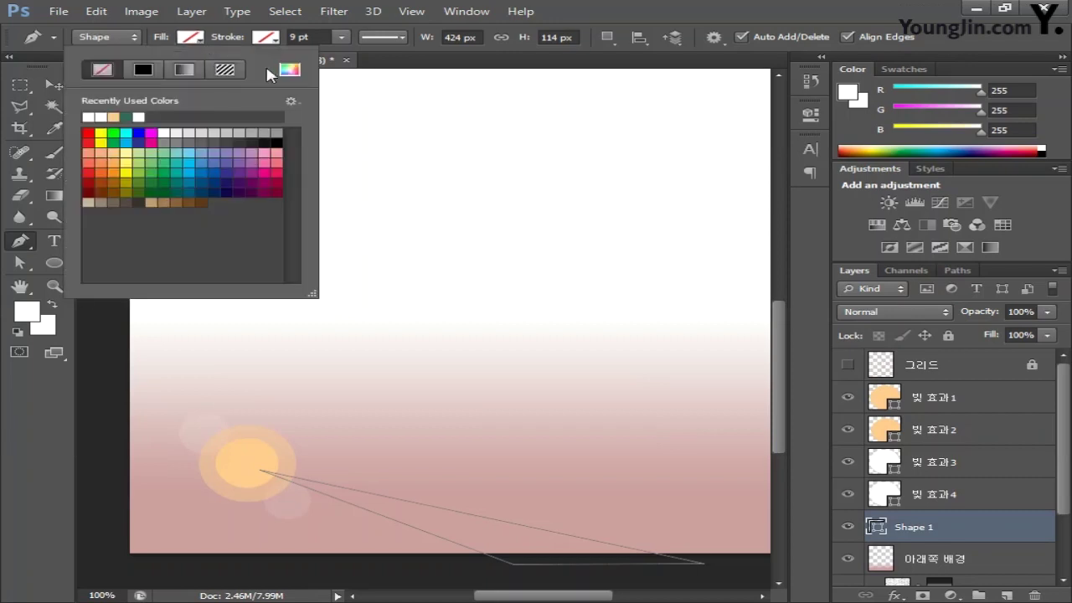
left_click(289, 69)
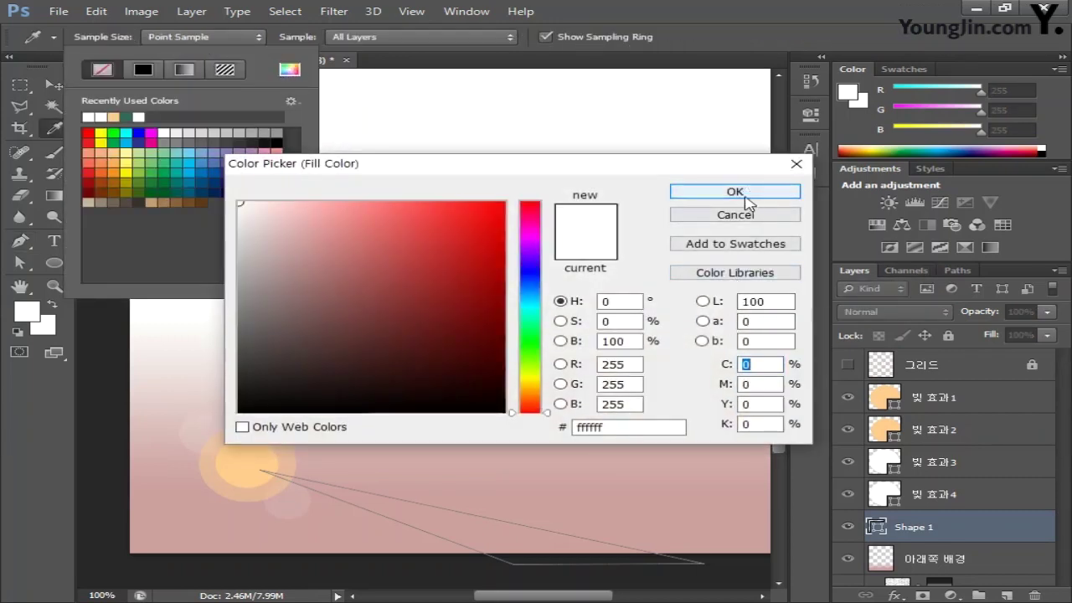
left_click(736, 192)
left_click(201, 49)
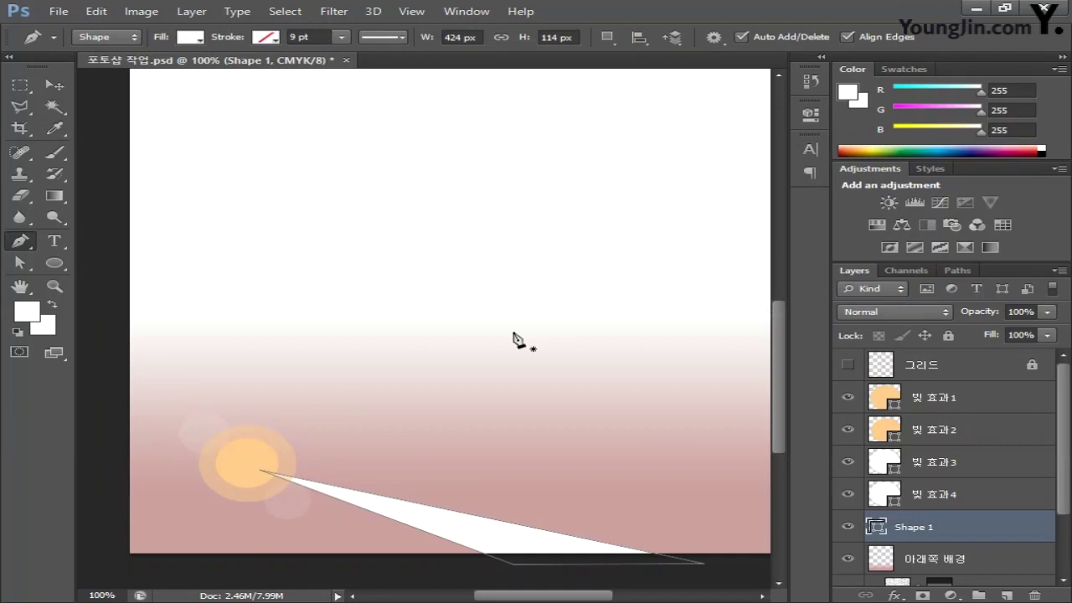
Step: Set the ray layer's opacity to 22% and rename the layer 빛 줄기1
left_click(1020, 312)
type("22")
key("Return")
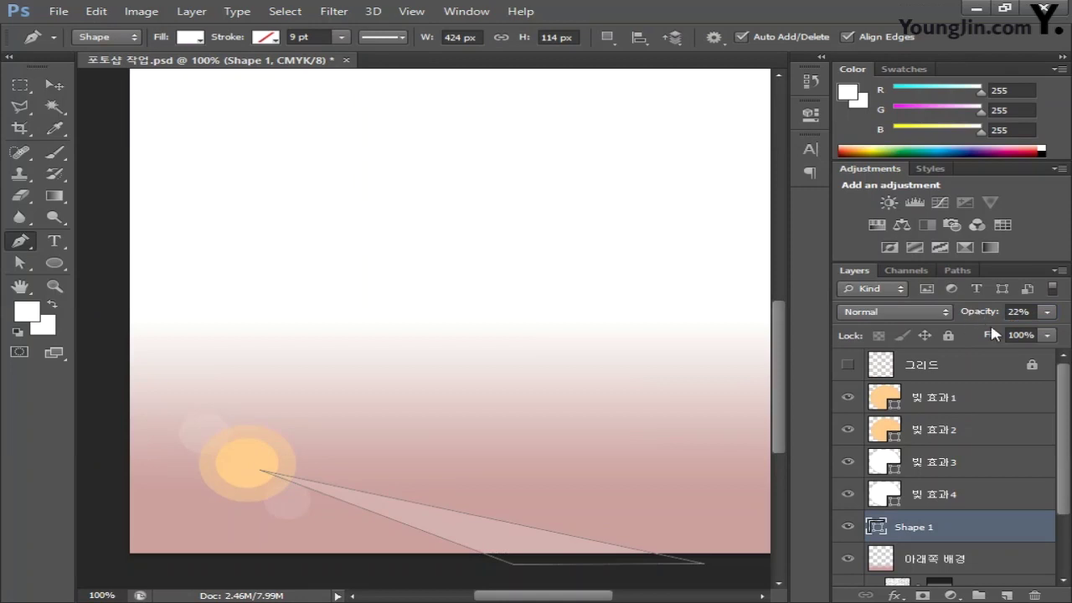
double_click(912, 526)
type("빛 줄기")
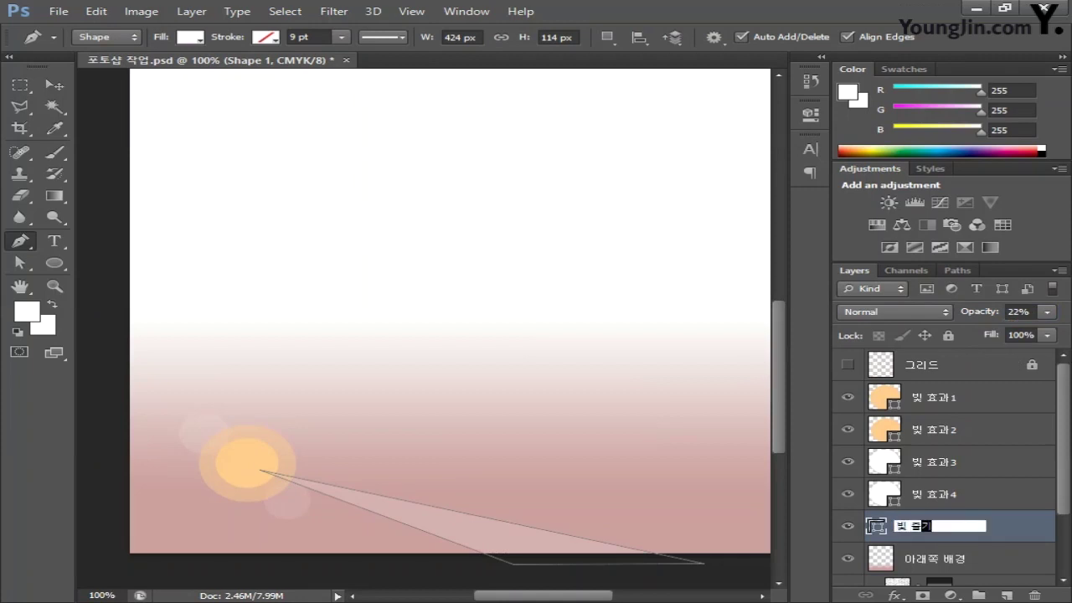
type("1")
key("Return")
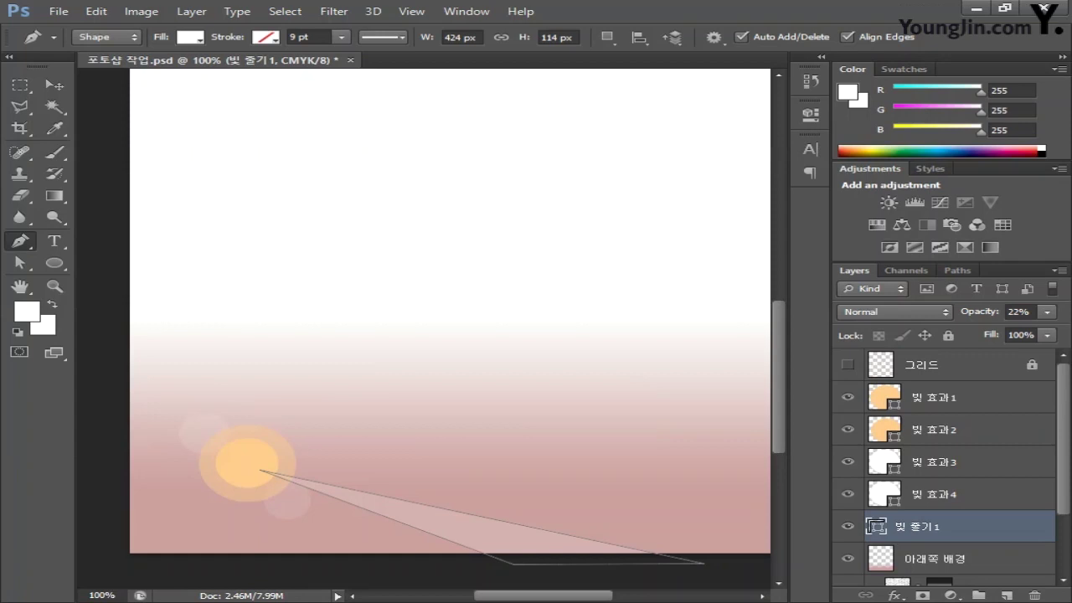
Step: Draw a second ray about 602 × 117 px from the orange circle past the canvas's right edge and set its opacity to 22%
scroll(510, 411, "down", 2)
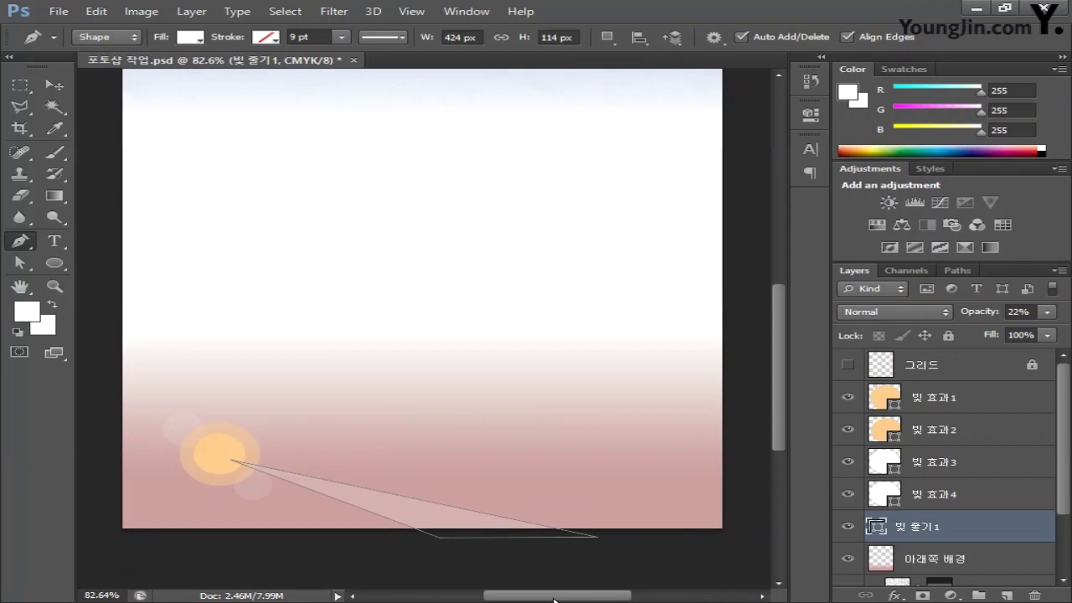
left_click(226, 454)
left_click(746, 416)
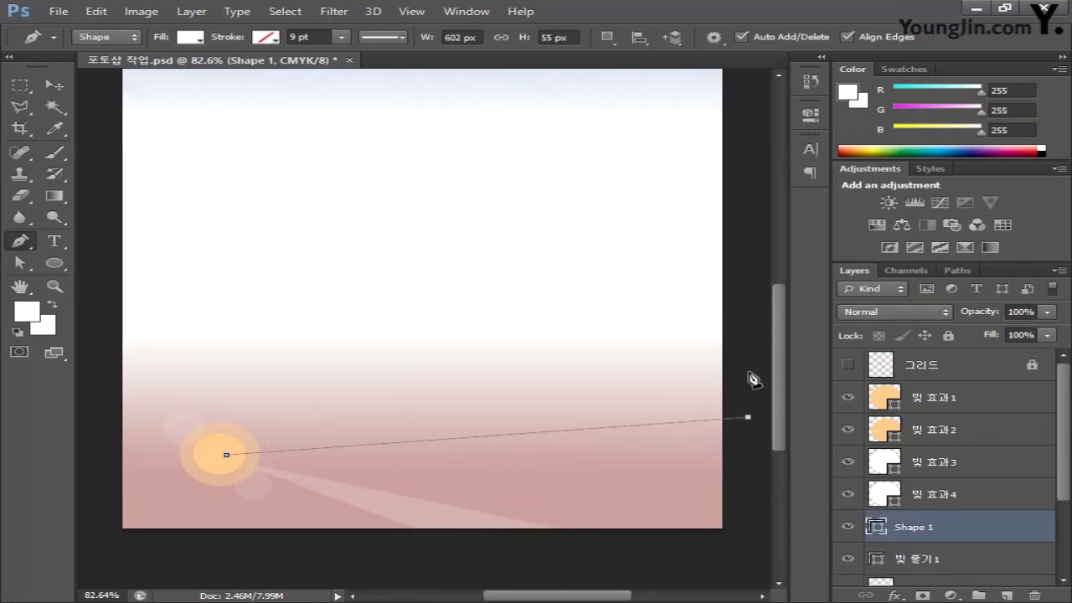
left_click(747, 377)
left_click(227, 456)
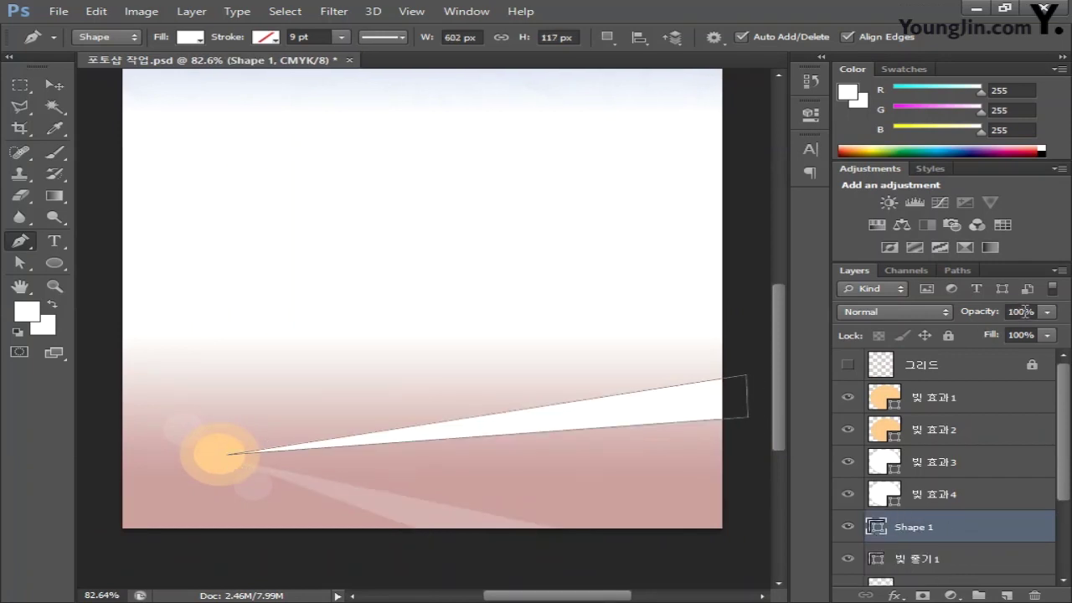
left_click_drag(987, 312, 968, 315)
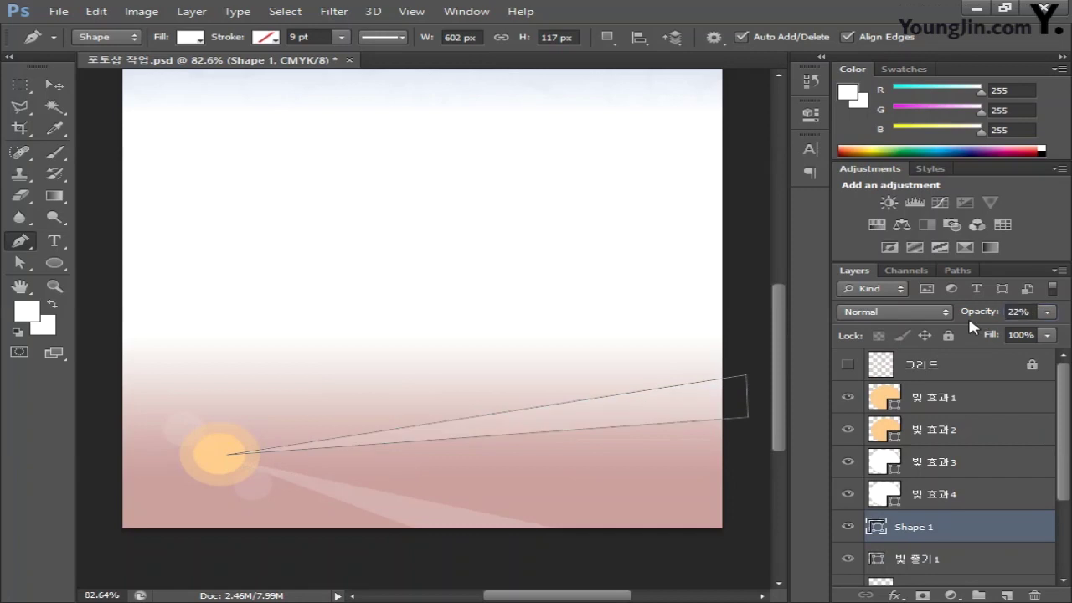
Step: Draw a third ray about 350 × 200 px from the orange circle towards the upper right and set its opacity to 22%
left_click(225, 449)
left_click(527, 340)
left_click(493, 312)
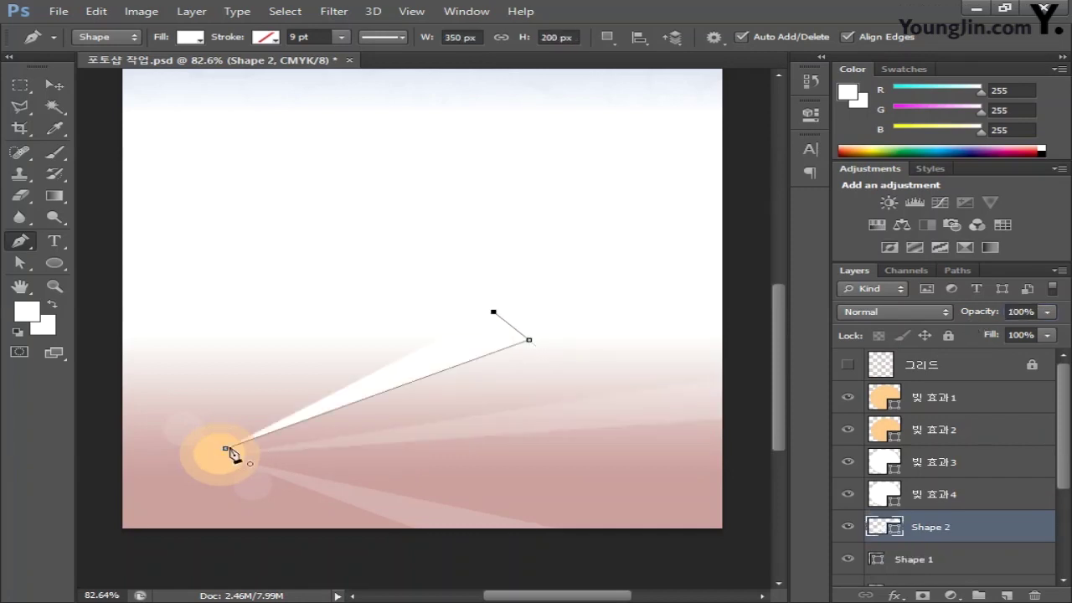
left_click(227, 448)
left_click_drag(978, 311, 889, 329)
Step: Draw a short, steeper fourth ray about 122 × 162 px from the orange circle and lower its opacity to match the other rays
left_click(222, 443)
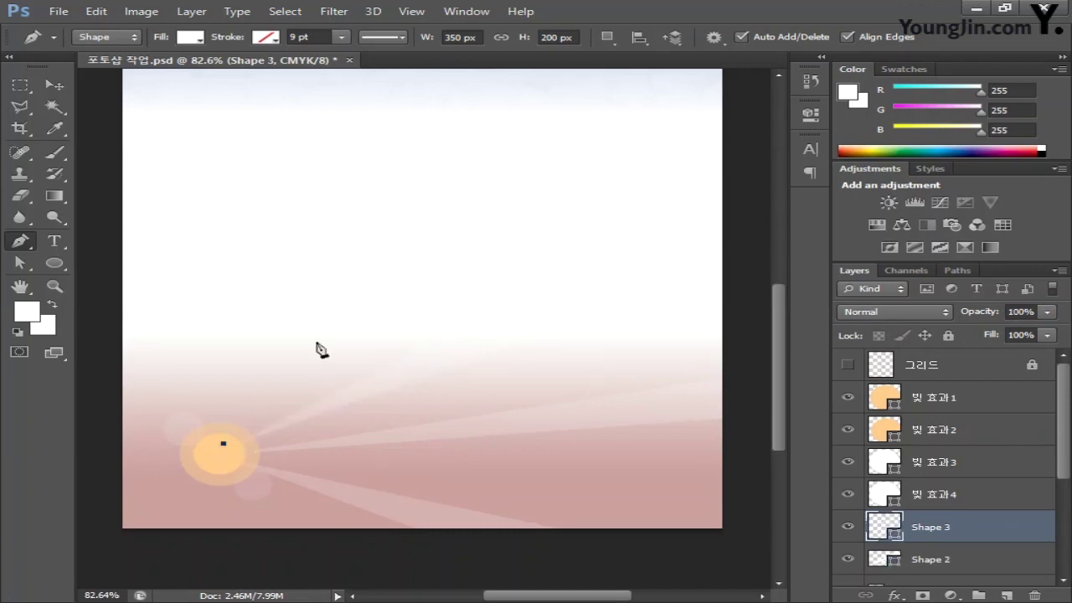
left_click(329, 354)
left_click(299, 333)
left_click(223, 444)
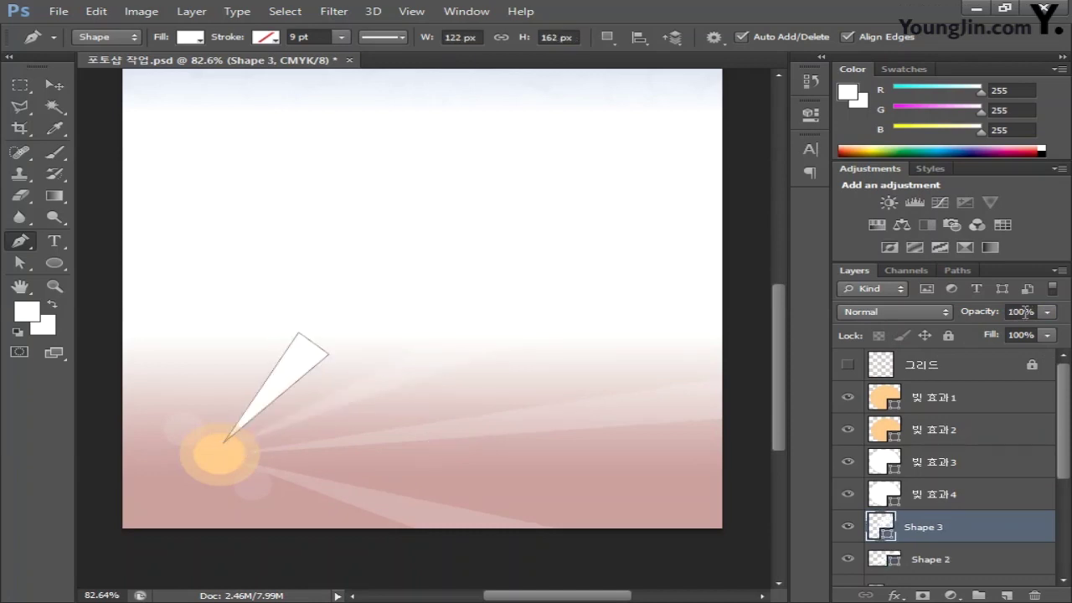
left_click_drag(978, 312, 928, 302)
Step: Draw a tall, nearly vertical fifth ray about 117 × 404 px from the orange circle and set its opacity to 22%
left_click(218, 448)
left_click(318, 173)
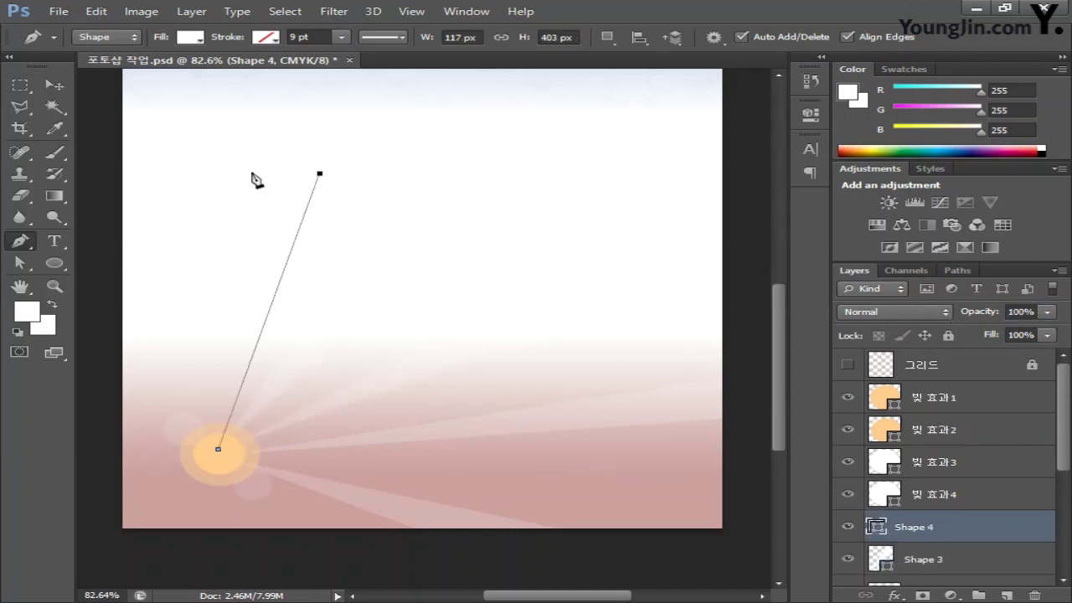
left_click(251, 173)
left_click(218, 448)
left_click(1019, 311)
type("22")
Step: Rename the four remaining ray layers, from lowest to highest, as 빛 줄기2, 빛 줄기3, 빛 줄기4 and 빛 줄기5
scroll(898, 451, "down", 3)
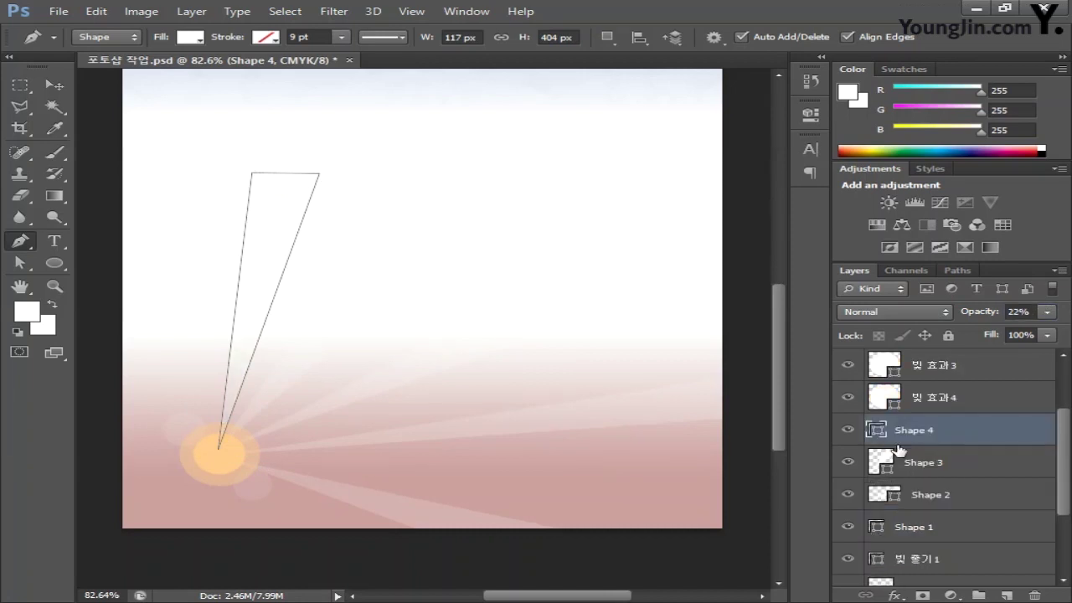
left_click(964, 536)
double_click(921, 527)
type("빛 줄기2")
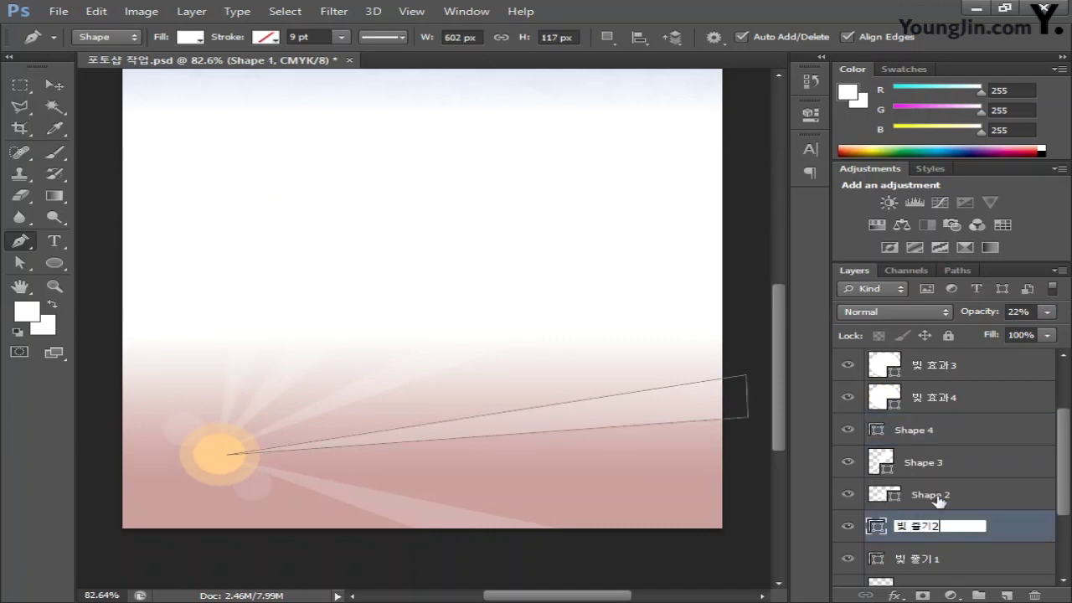
key("shift+Tab")
type("빛 줄기3")
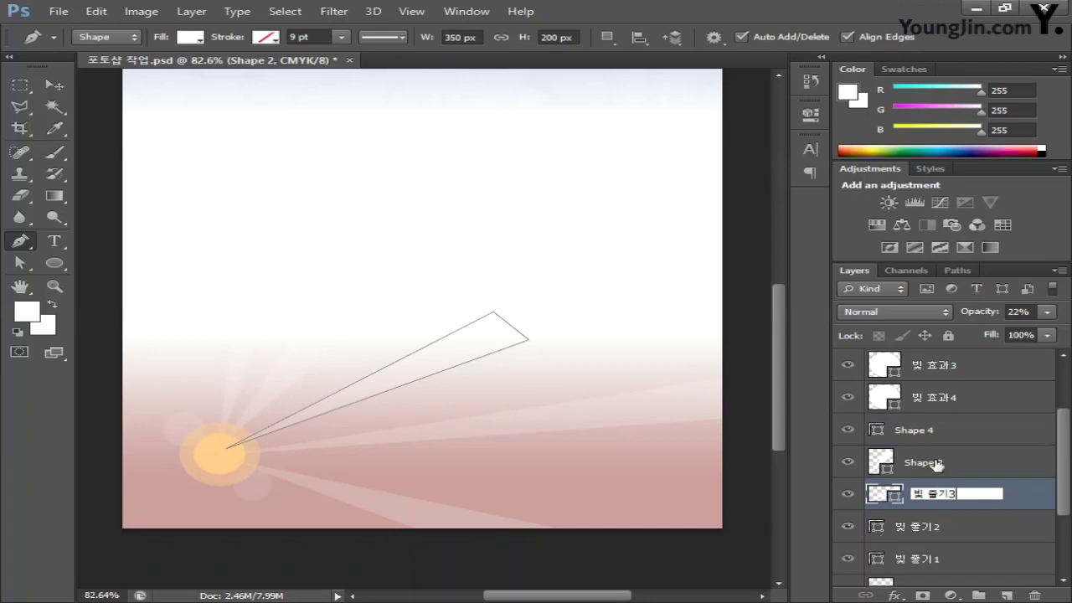
key("shift+Tab")
type("빛 줄기4")
key("shift+Tab")
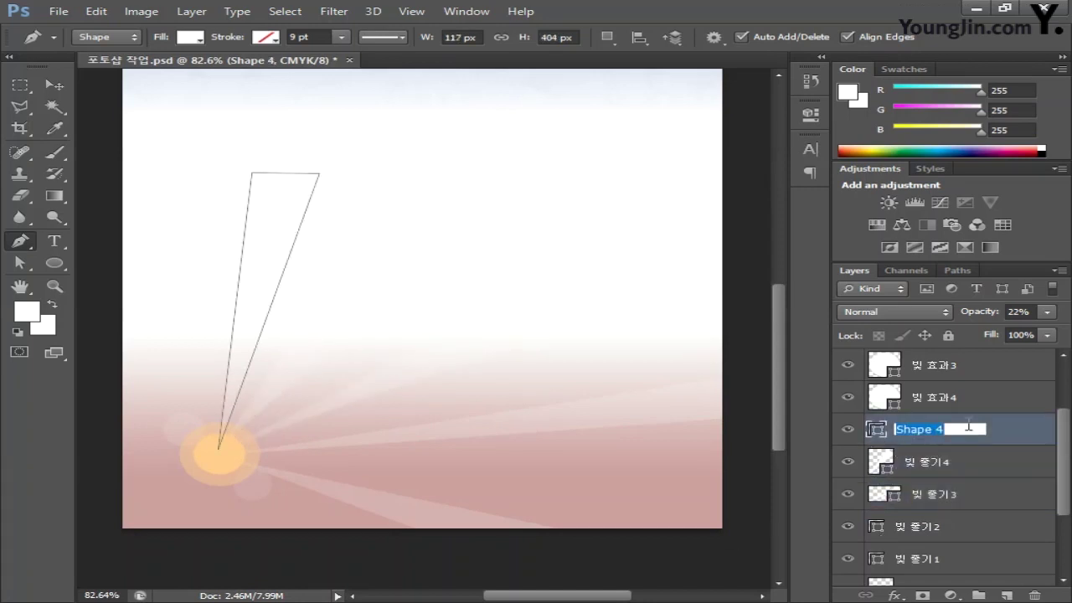
type("빛 줄기5")
key("shift+Tab")
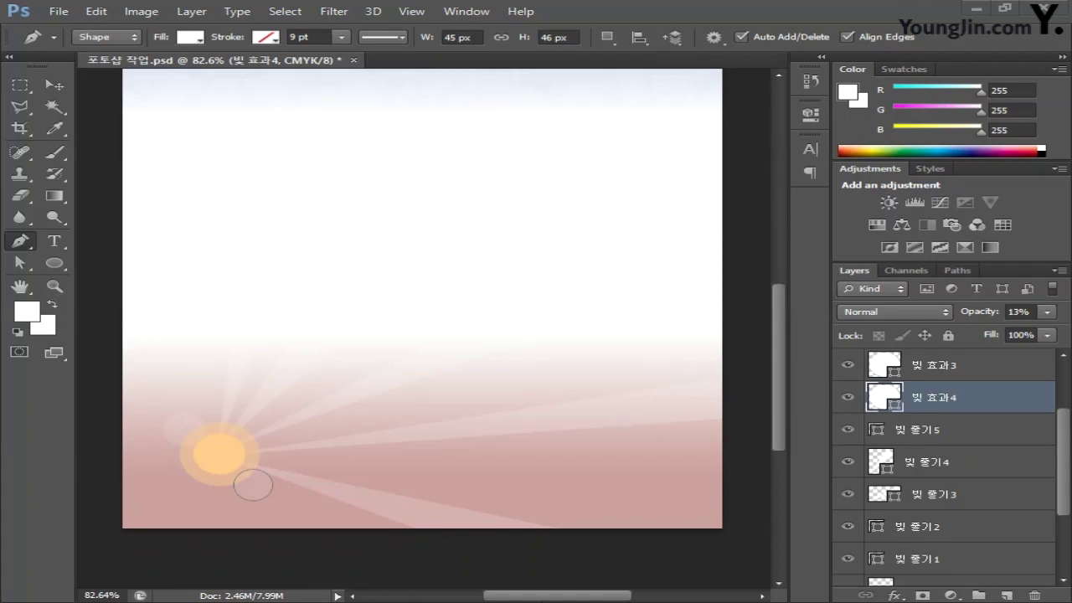
Step: Switch to Illustrator, copy the triangulated sphere, and paste it into the Photoshop composition as pixels
key("alt+Tab")
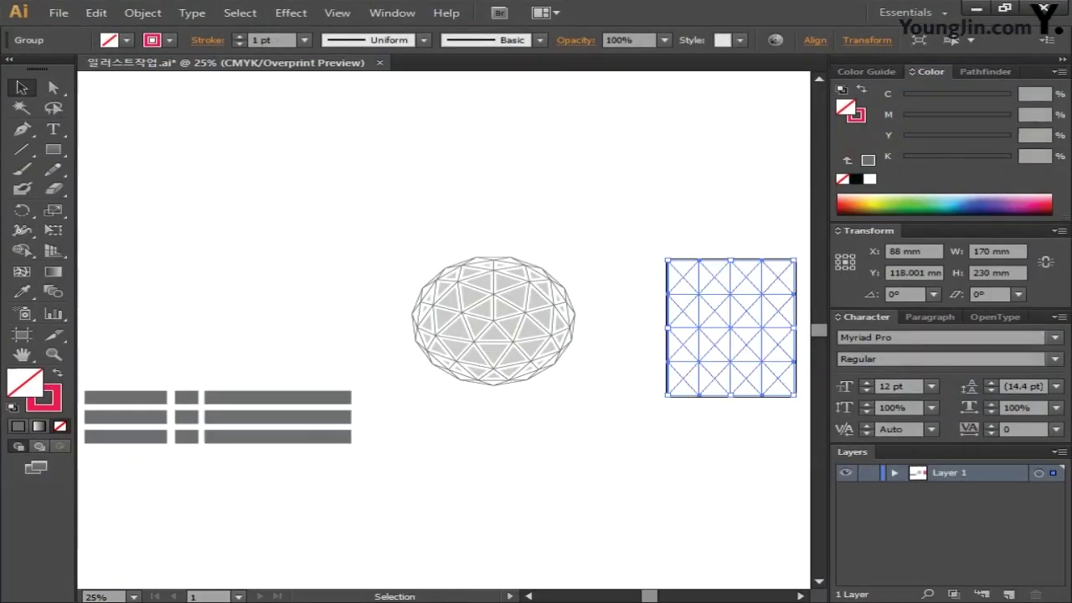
left_click(544, 321)
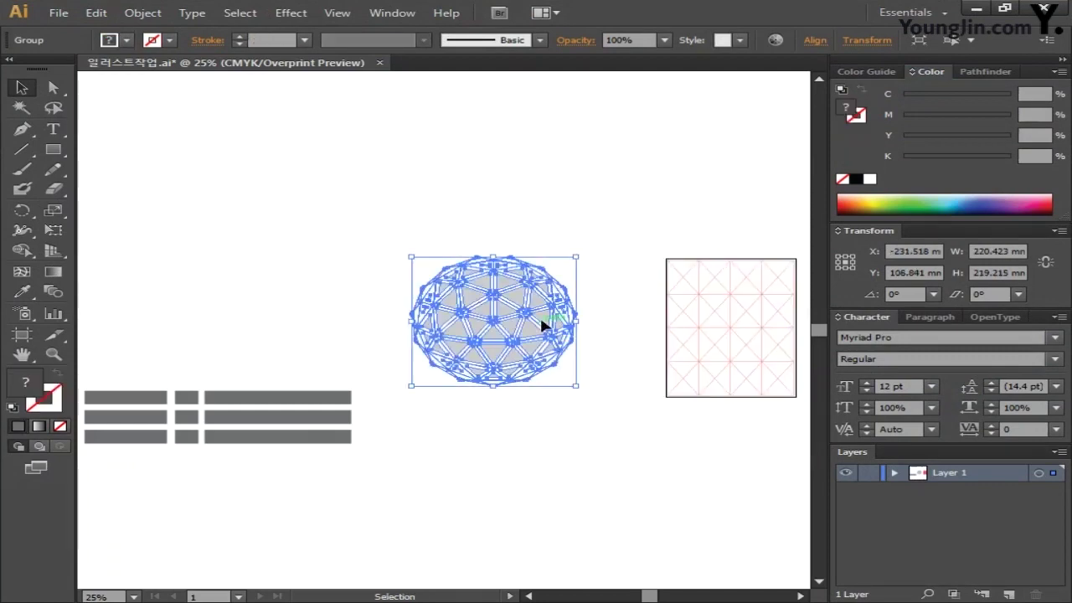
key("alt+Tab")
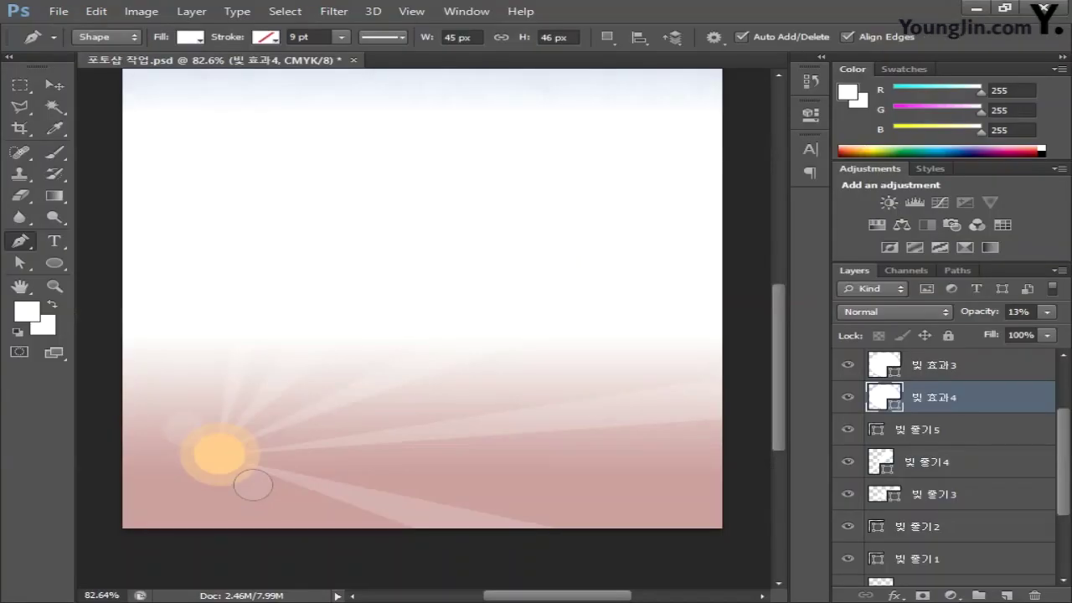
key("ctrl+v")
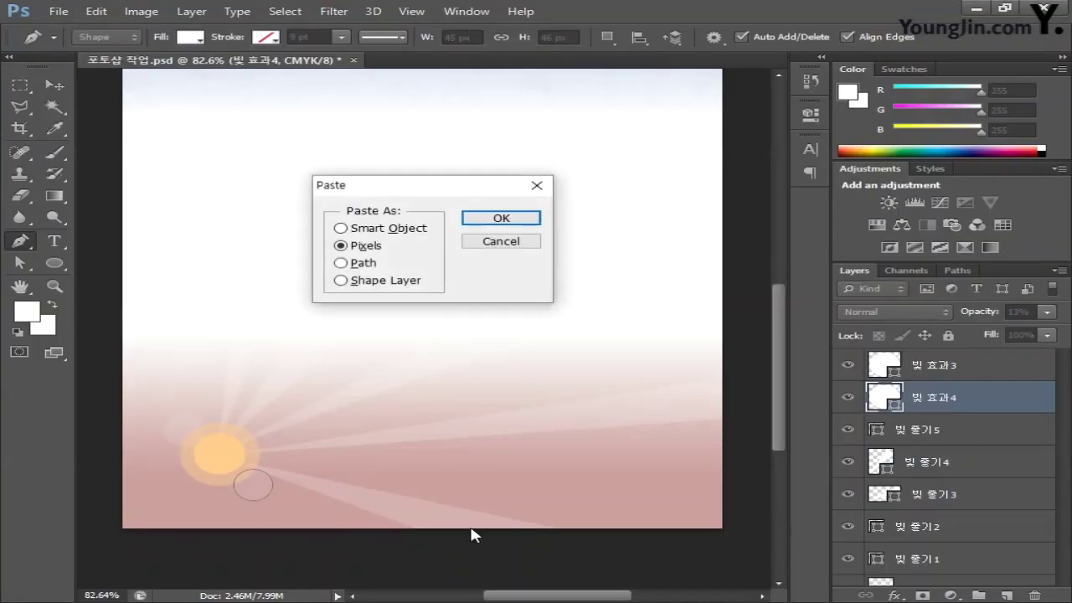
left_click(494, 219)
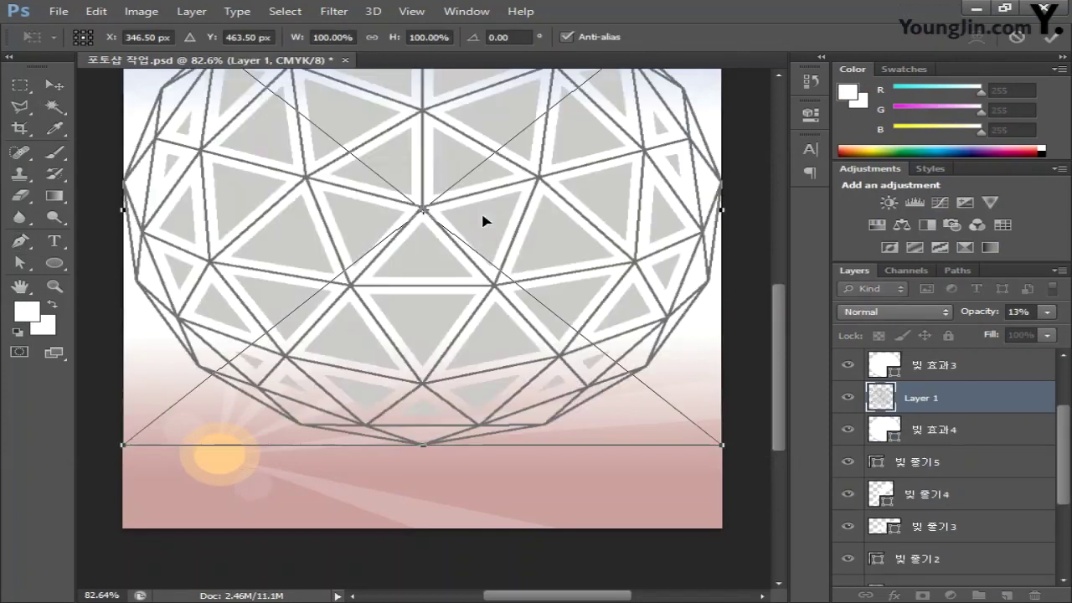
key("Return")
Step: Scale the pasted sphere to about 73%, rotate it slightly counterclockwise and move it above the sun near the canvas's middle
double_click(52, 288)
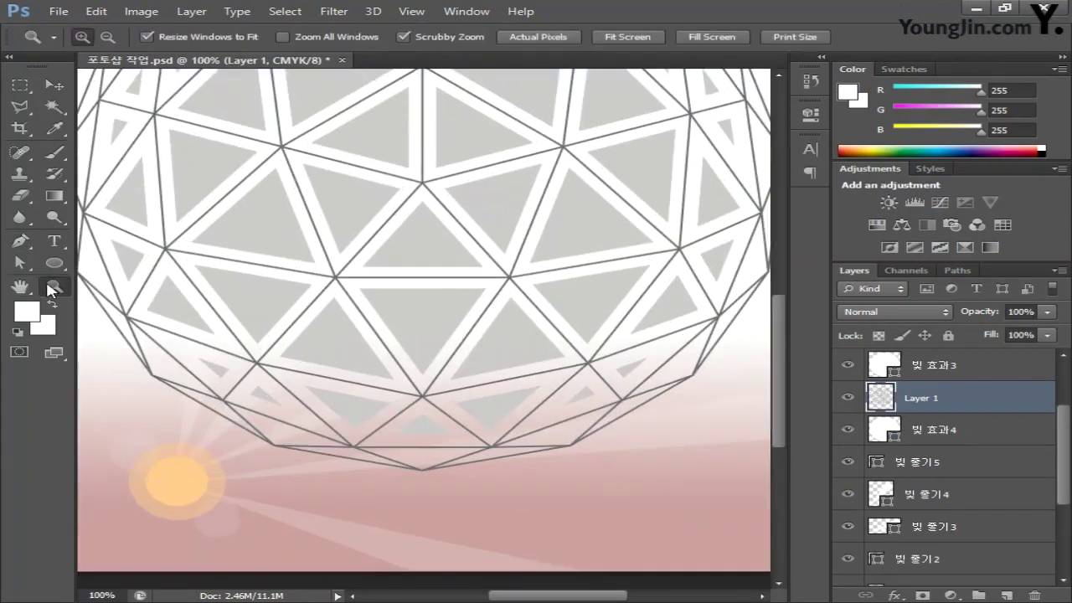
double_click(20, 288)
key("ctrl+t")
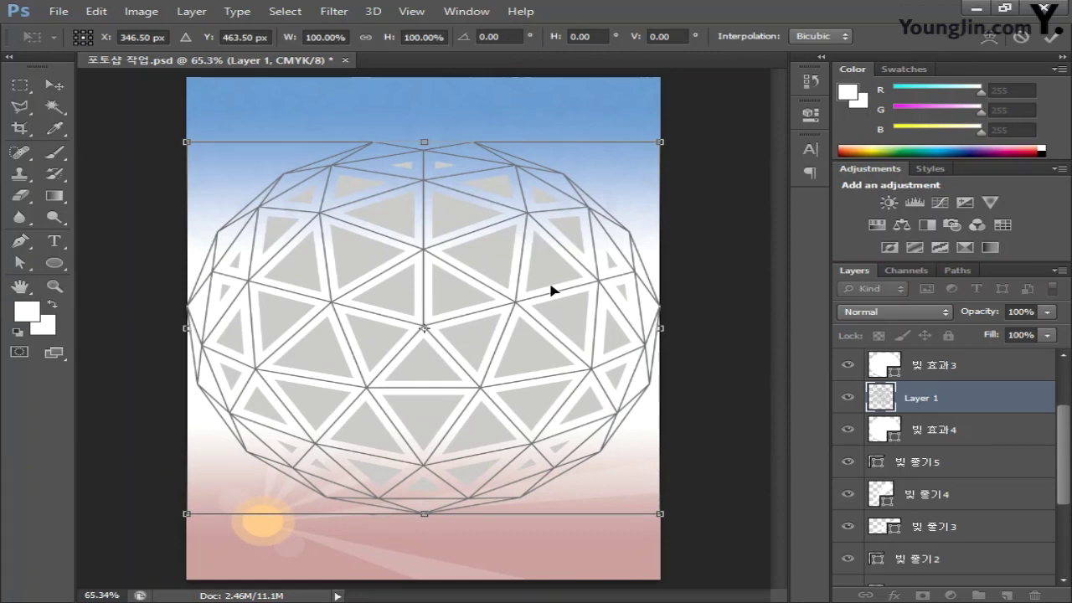
left_click_drag(660, 143, 540, 252)
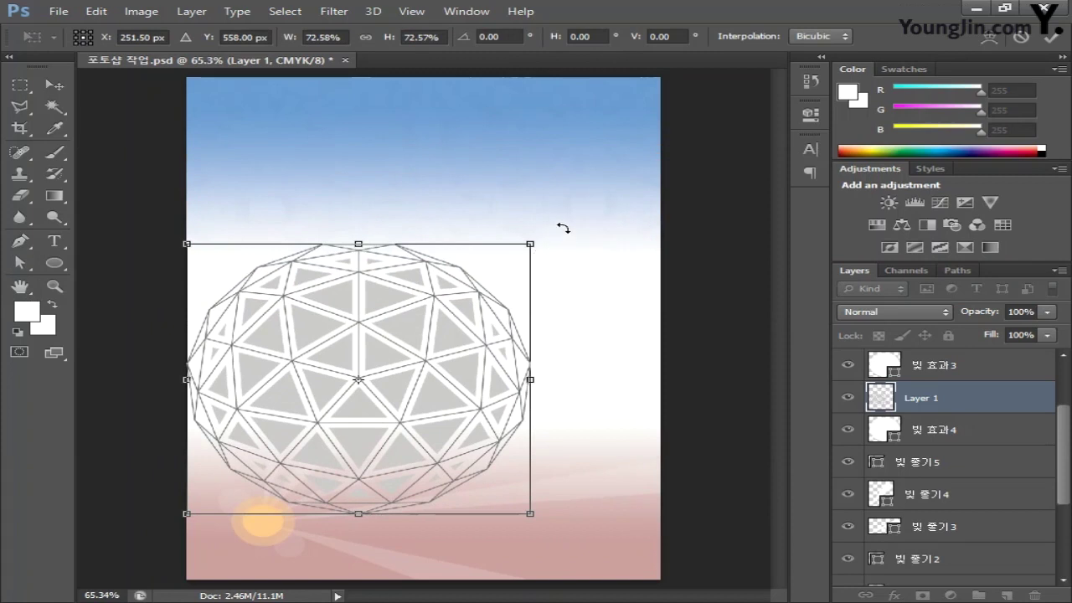
left_click_drag(561, 223, 473, 180)
left_click_drag(409, 357, 469, 304)
key("Return")
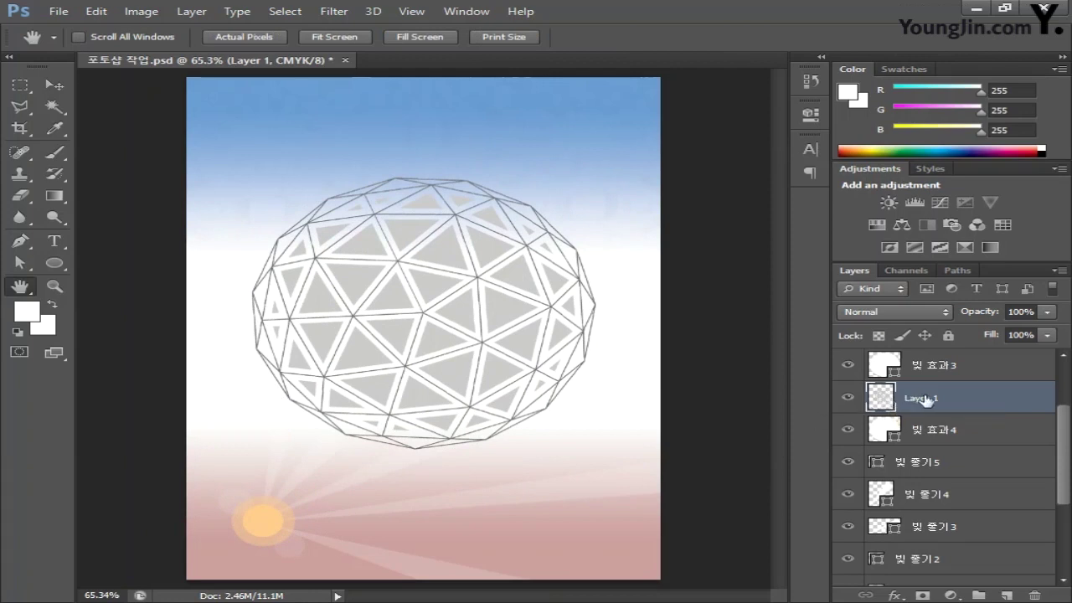
Step: Rename the sphere layer as 입체구, scale it to about 95% and shift it slightly within the middle of the canvas
double_click(925, 399)
type("입체구")
left_click(1024, 397)
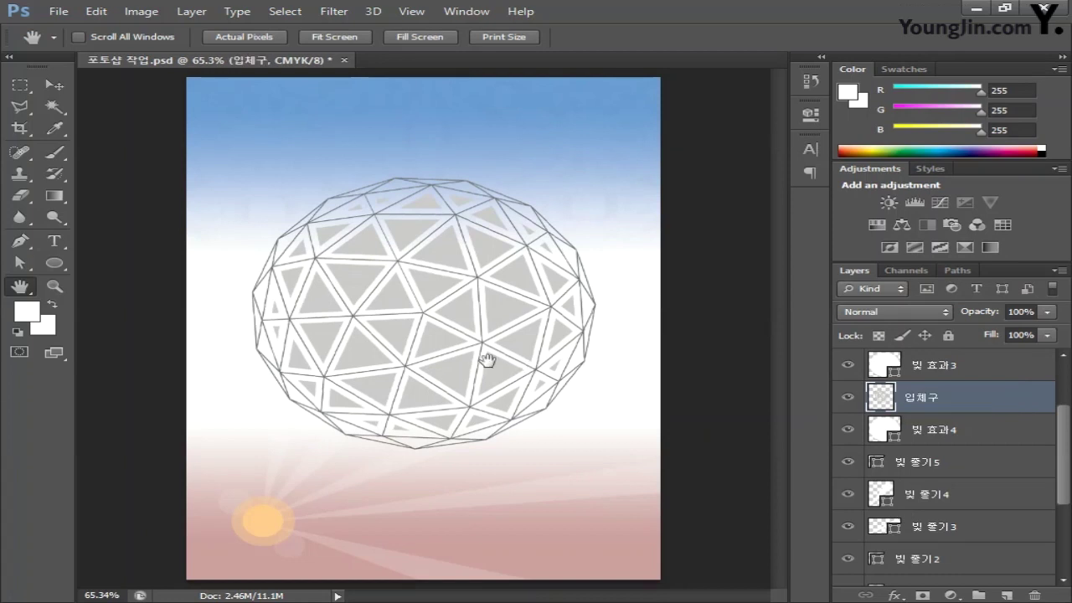
key("ctrl+t")
left_click_drag(596, 179, 584, 195)
left_click_drag(464, 300, 479, 293)
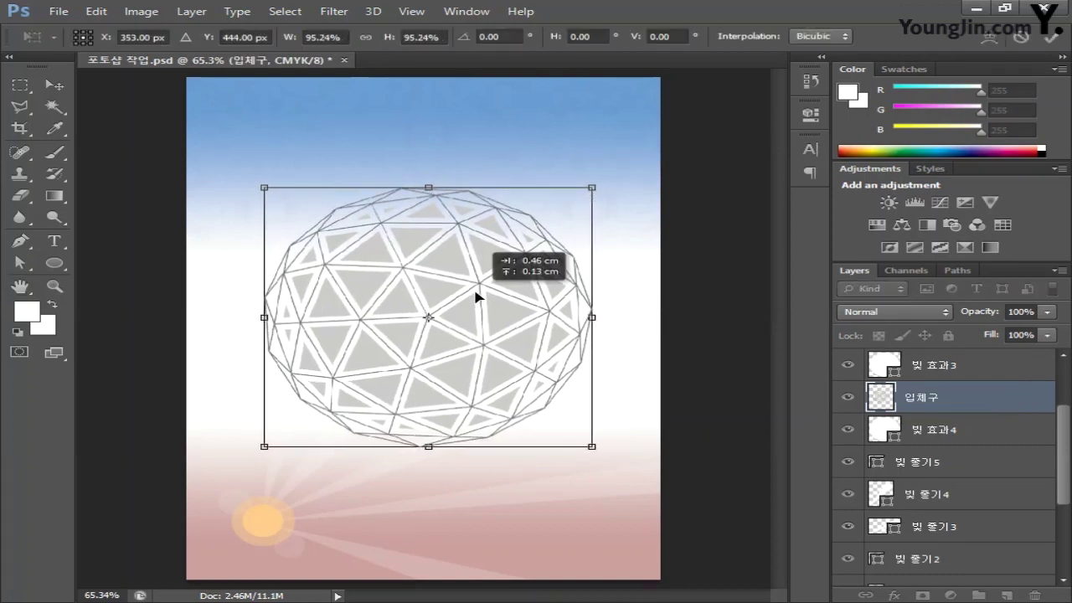
key("Return")
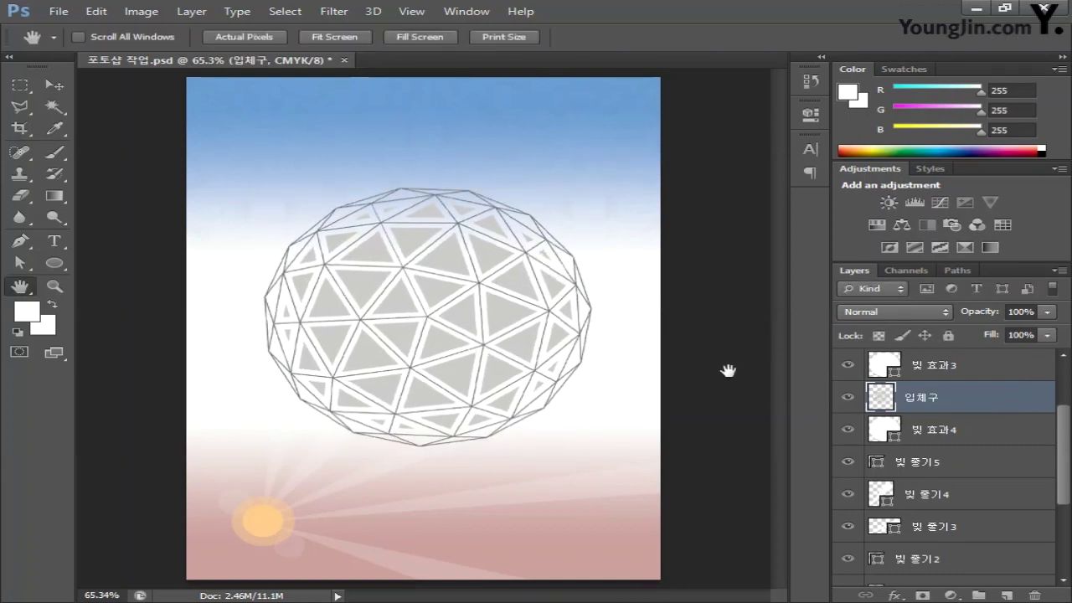
Step: Apply Bevel & Emboss to the 입체구 layer with Inner Bevel, Smooth technique, 400% depth, 5 px size and 0 px soften
double_click(1011, 396)
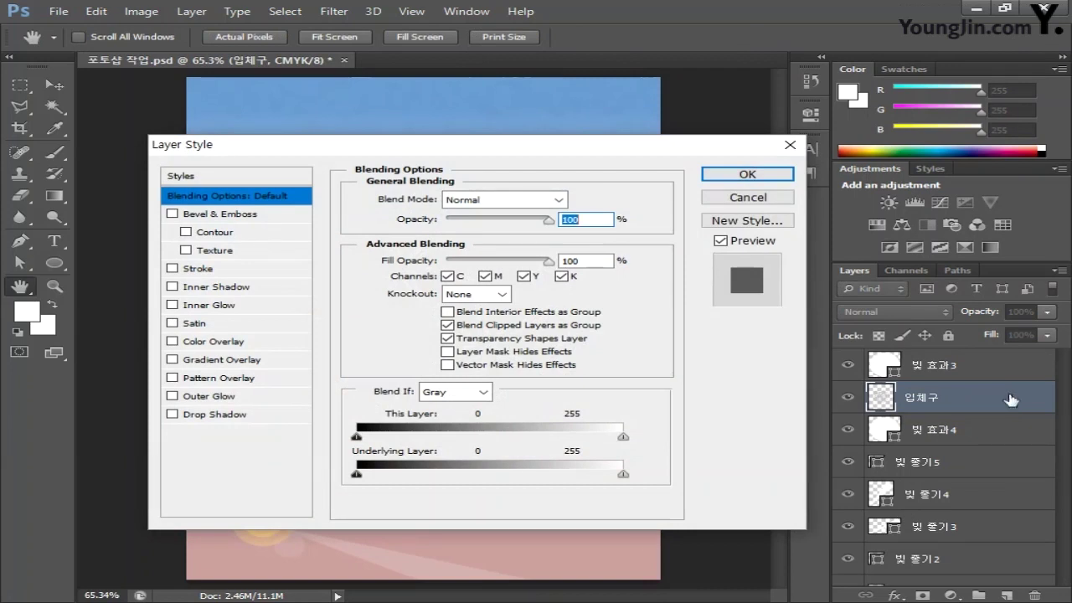
left_click(238, 215)
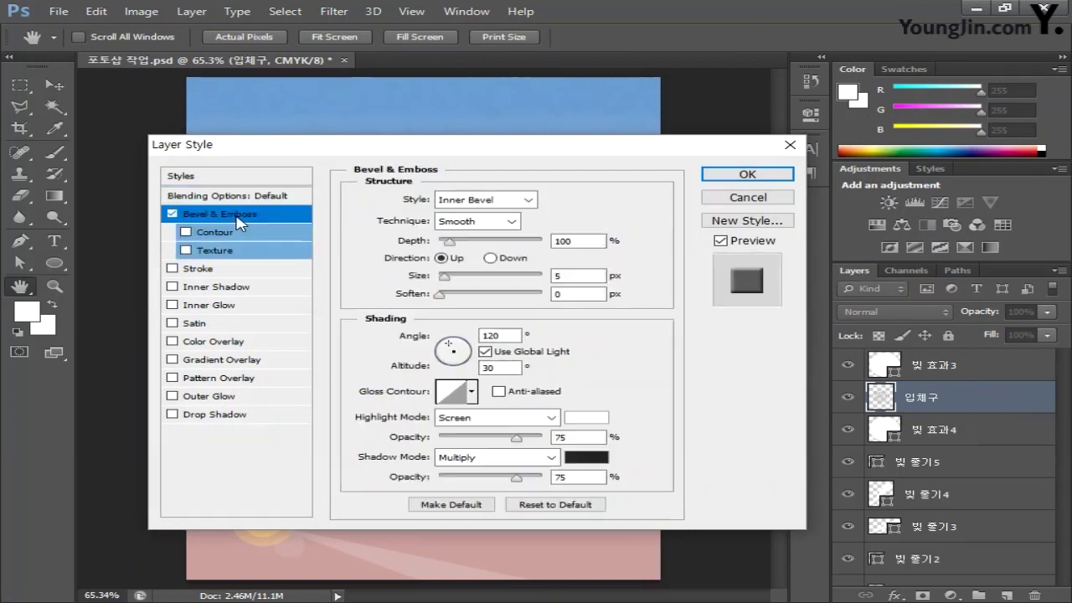
left_click(533, 201)
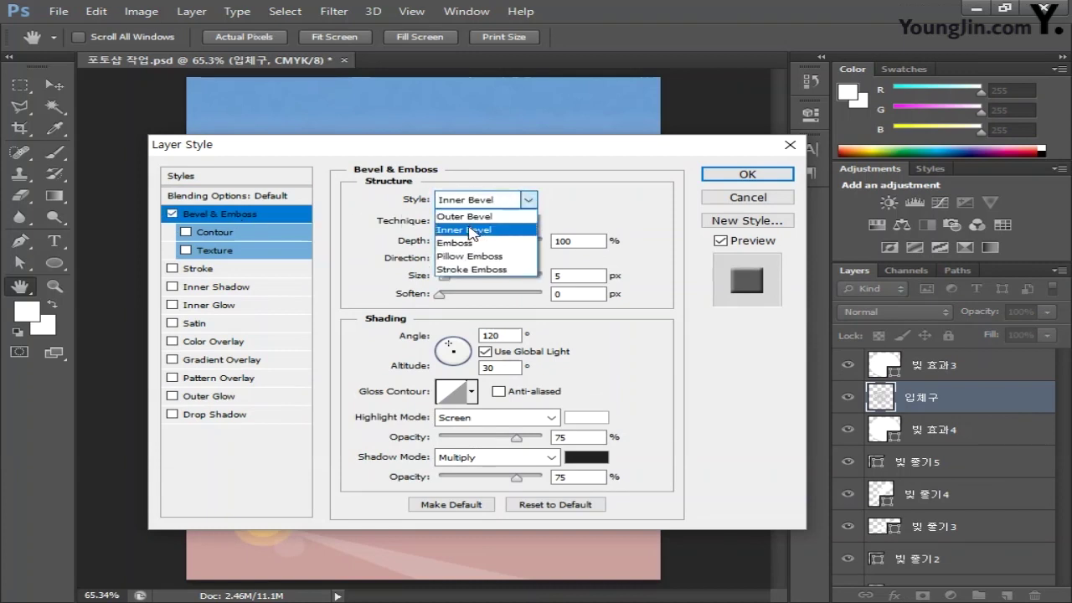
left_click(474, 230)
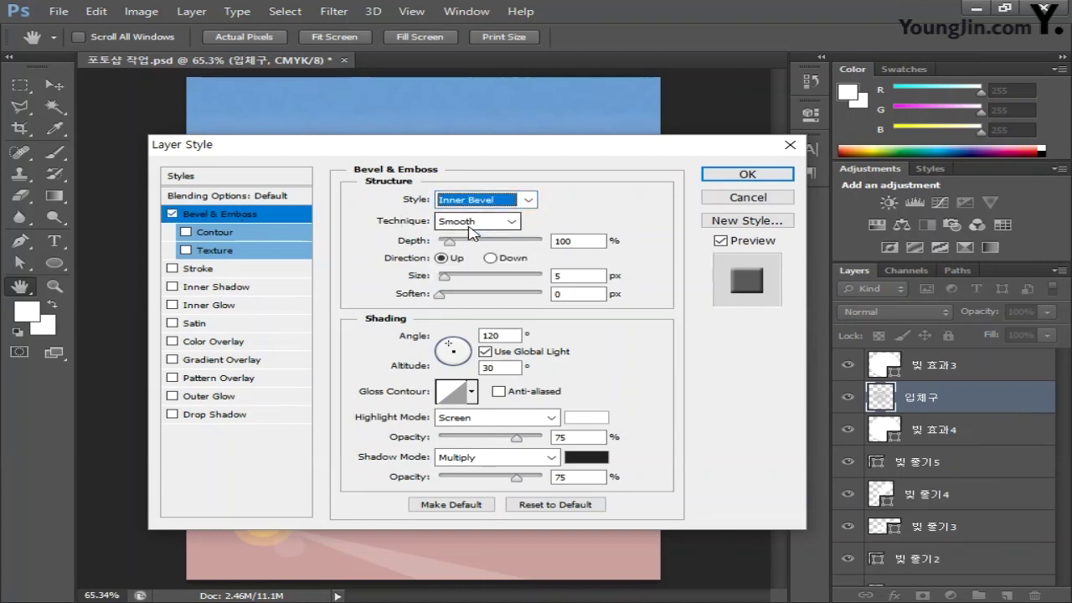
left_click(512, 222)
left_click(483, 240)
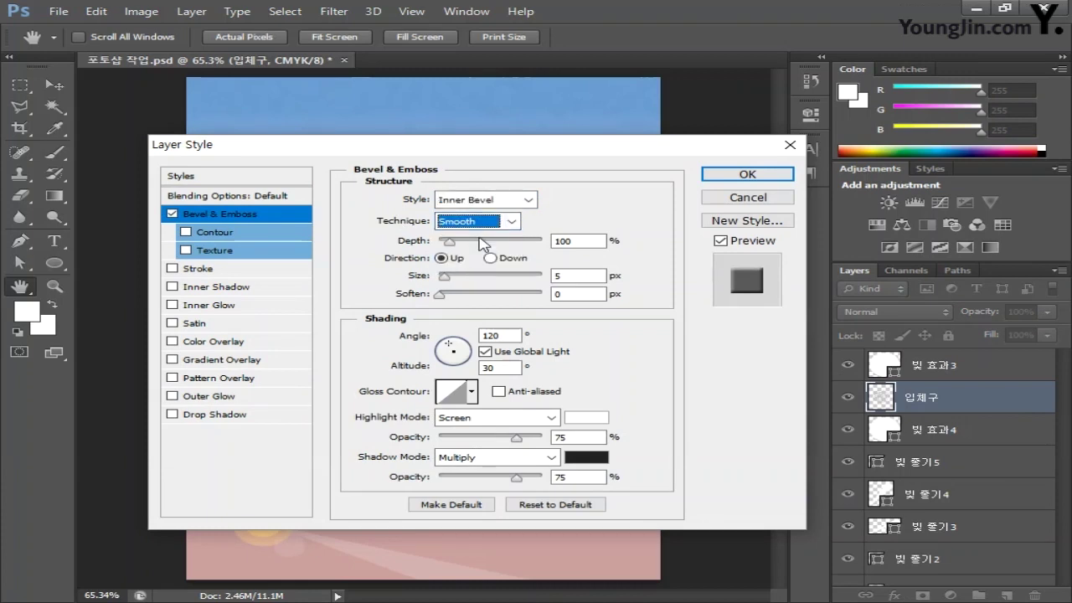
double_click(582, 241)
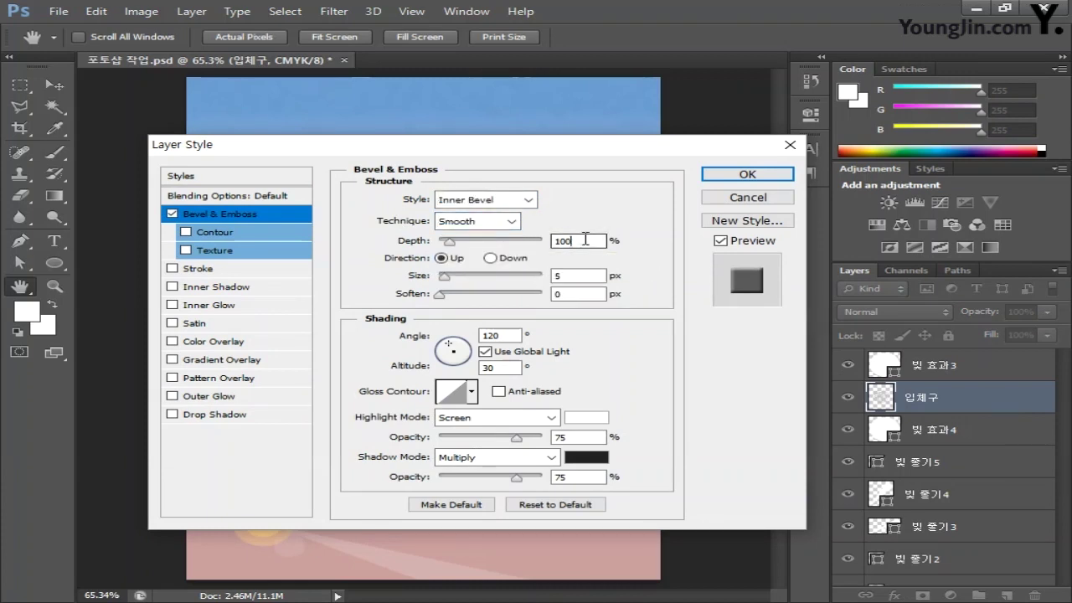
type("400")
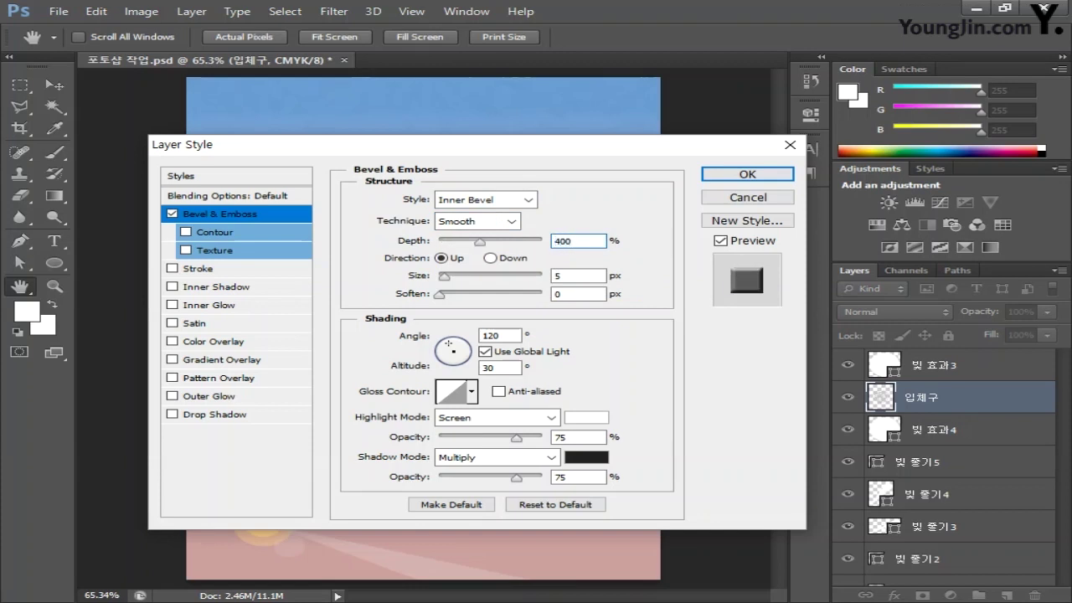
left_click(557, 275)
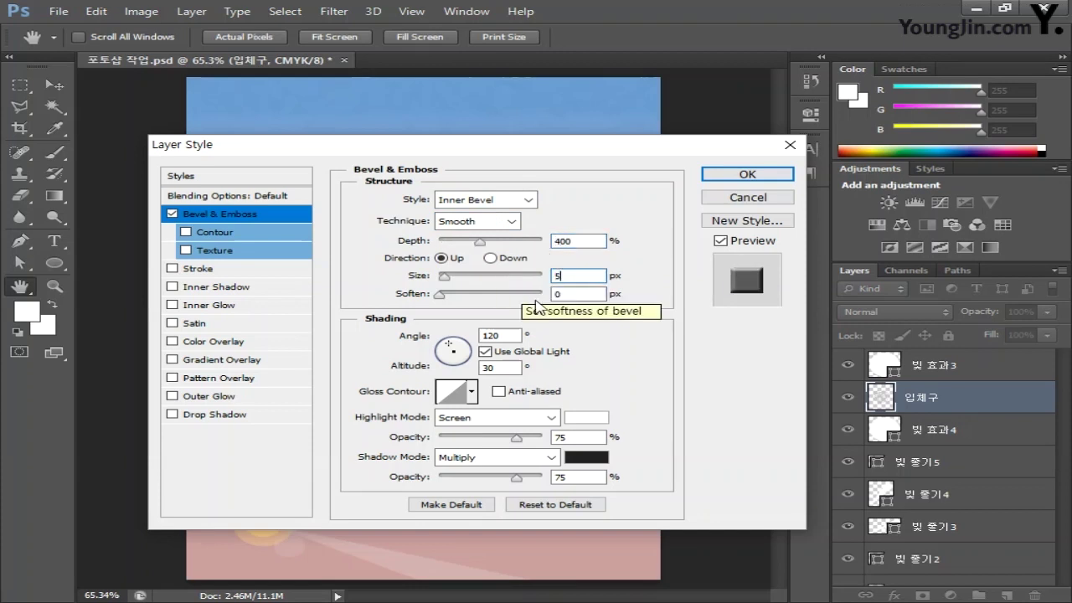
left_click(578, 293)
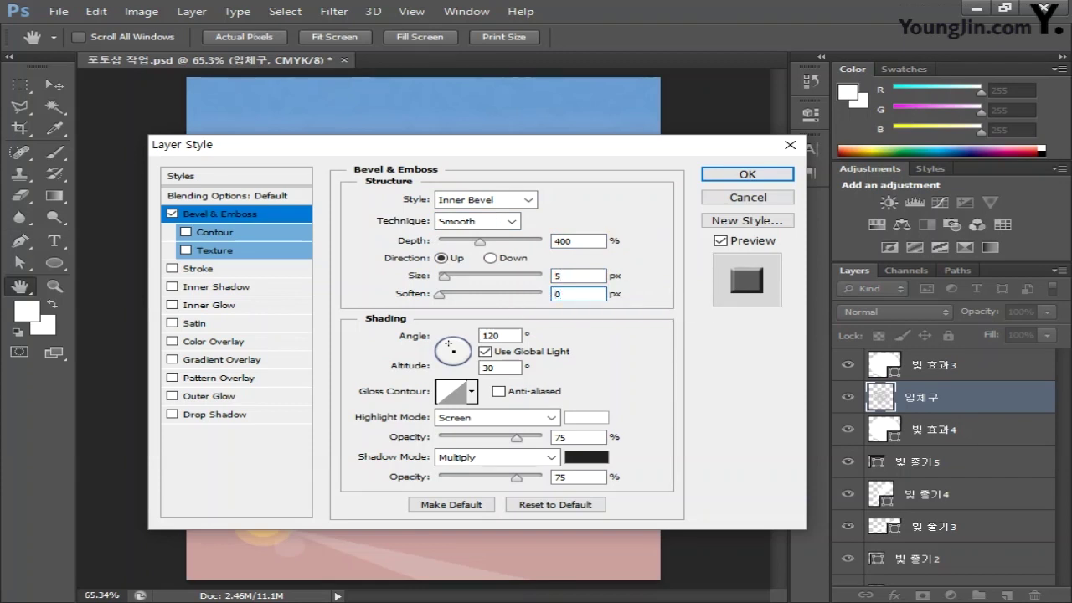
left_click(747, 174)
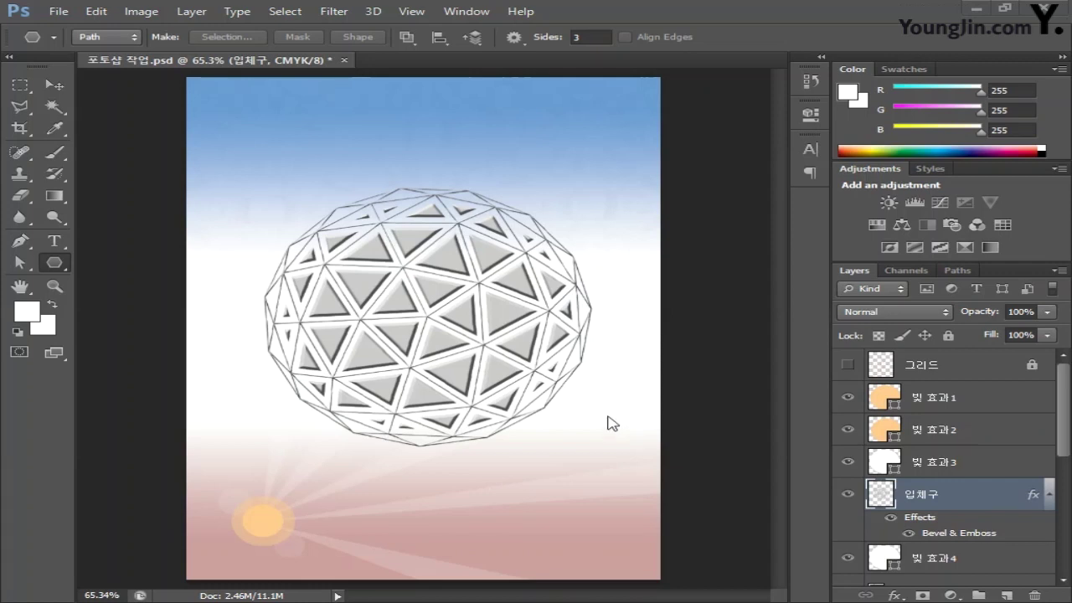
Step: Open the pattern image 문양 01 from the 기출 유형 문제 3회 folder
left_click(58, 10)
left_click(71, 46)
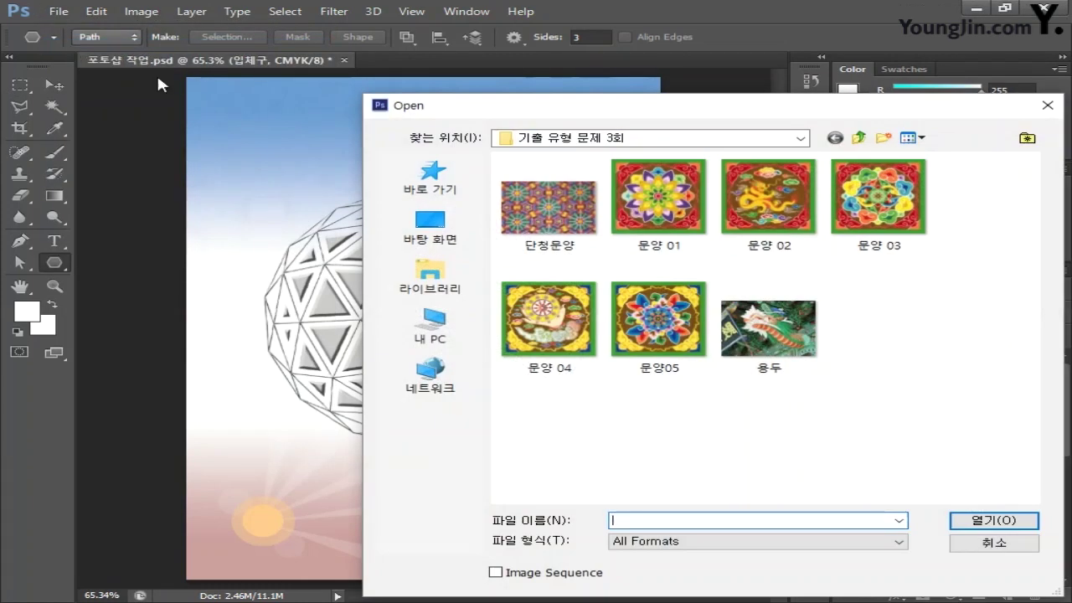
left_click(641, 224)
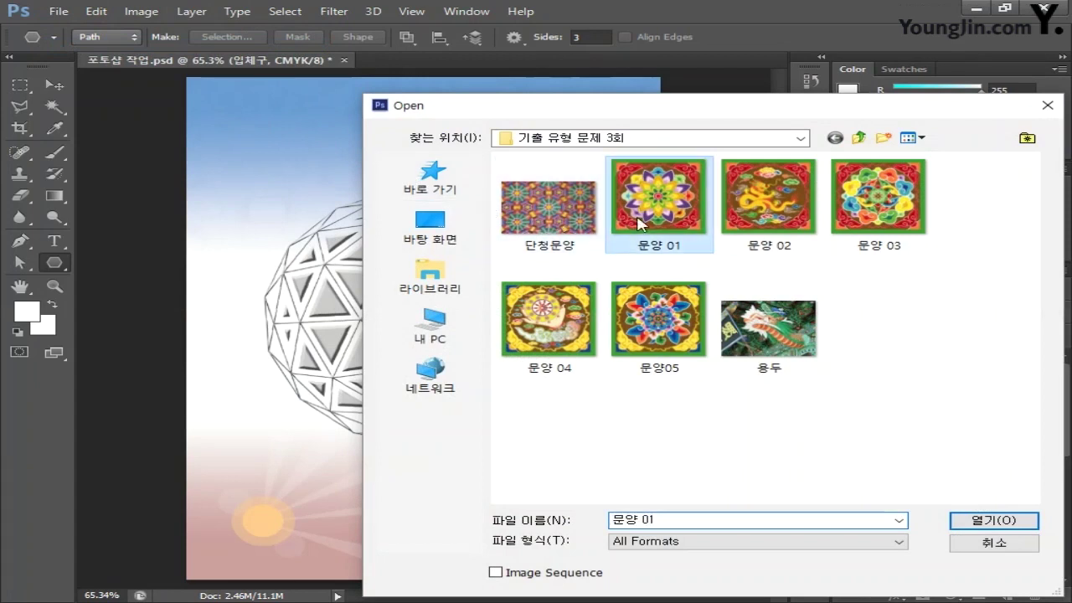
left_click(1004, 522)
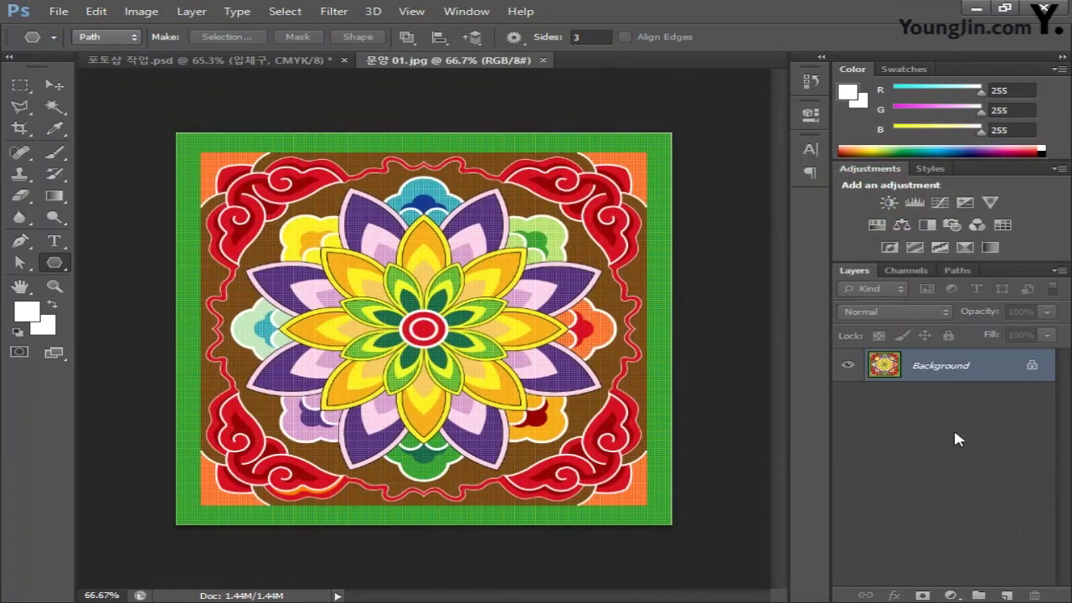
Step: Draw a three-sided Polygon tool path outward from the centre of the flower pattern and convert it into a selection
right_click(56, 264)
left_click(130, 303)
left_click(132, 37)
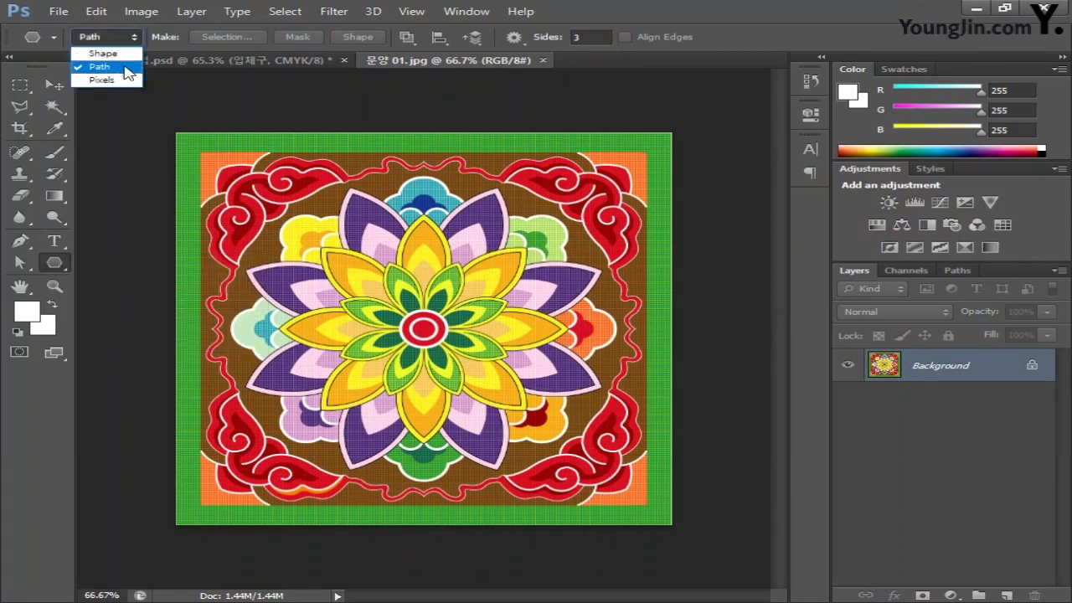
left_click(126, 67)
left_click(590, 37)
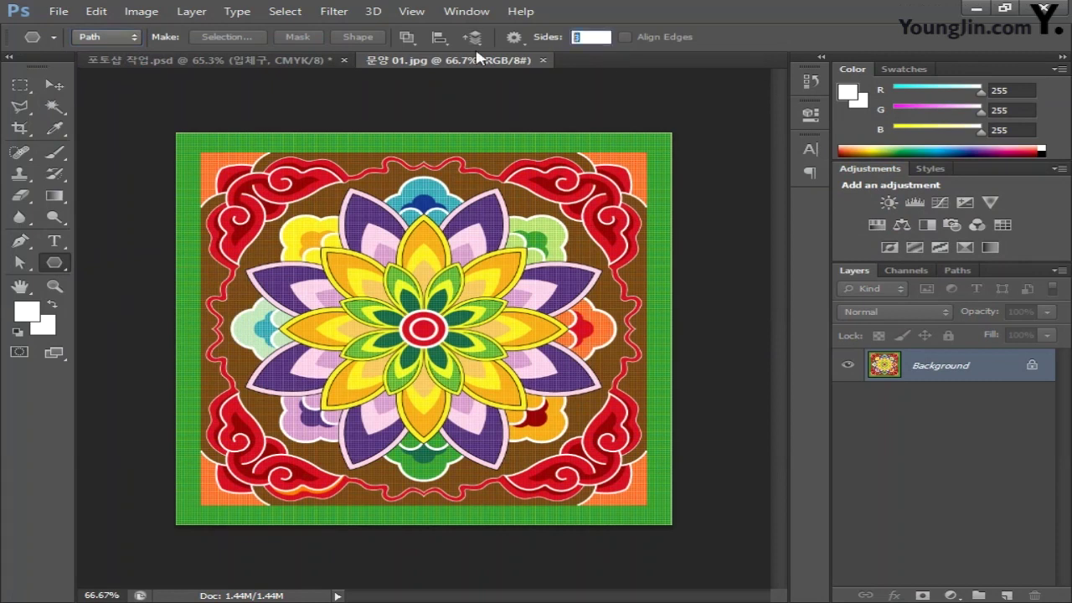
key("Return")
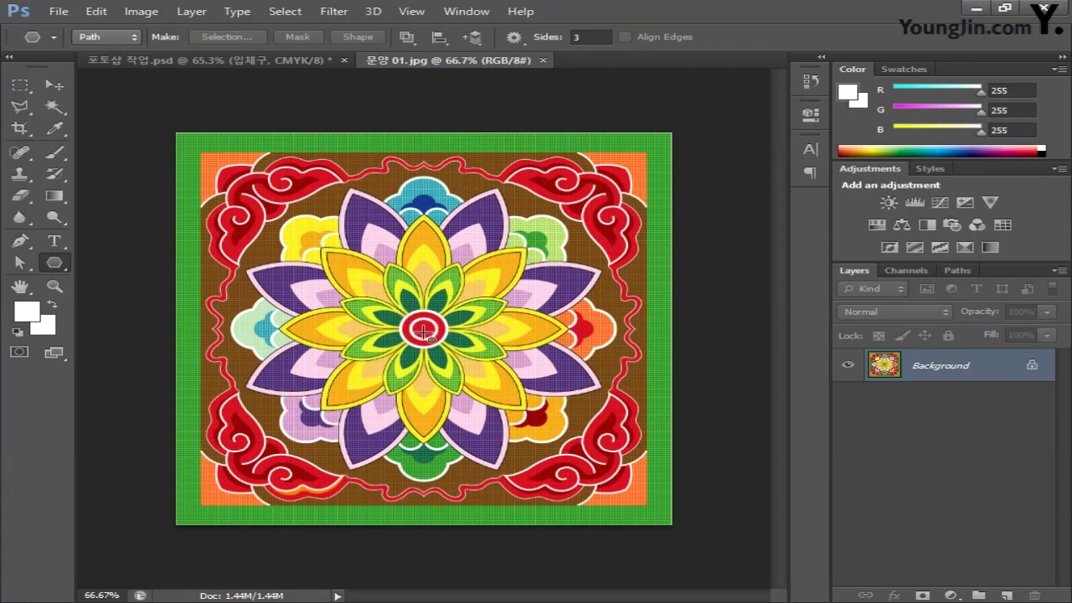
left_click_drag(424, 332, 603, 415)
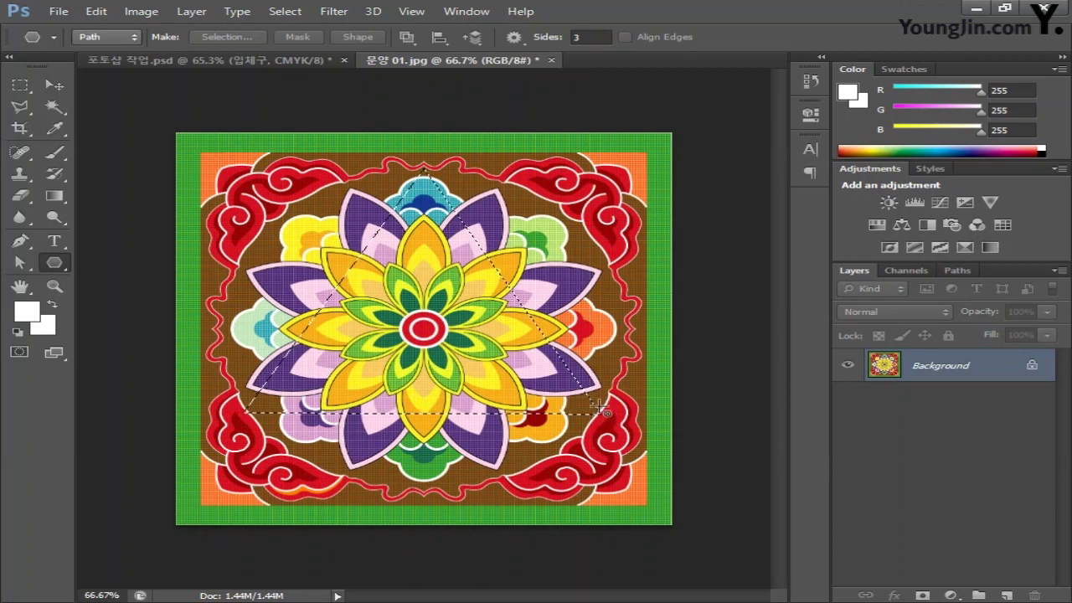
Step: Transform the triangular selection on the flower pattern, lowering its apex to reduce the height to about 87%
left_click(285, 11)
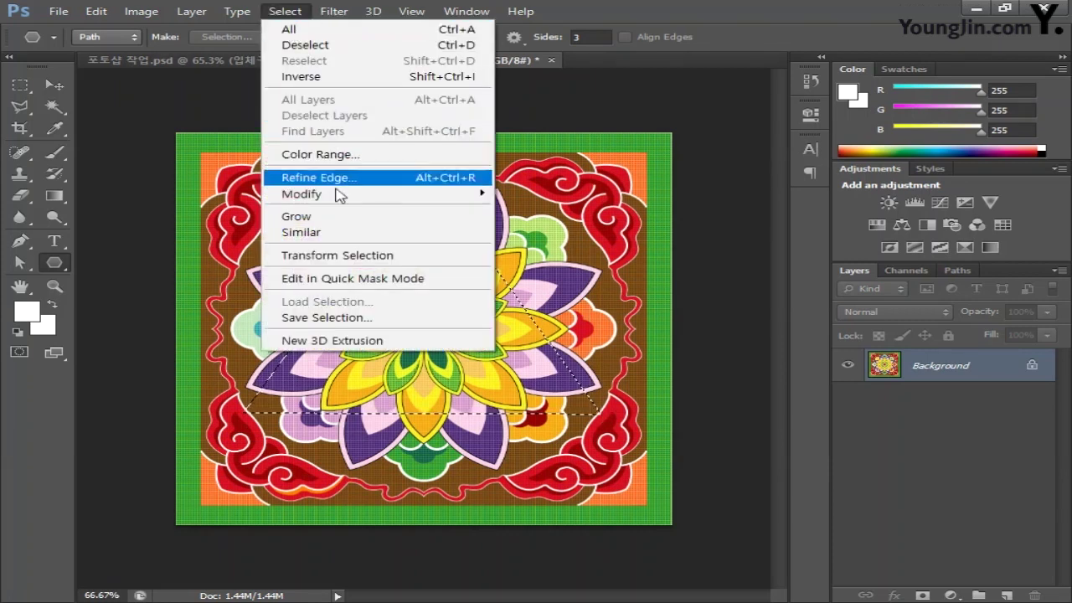
left_click(335, 255)
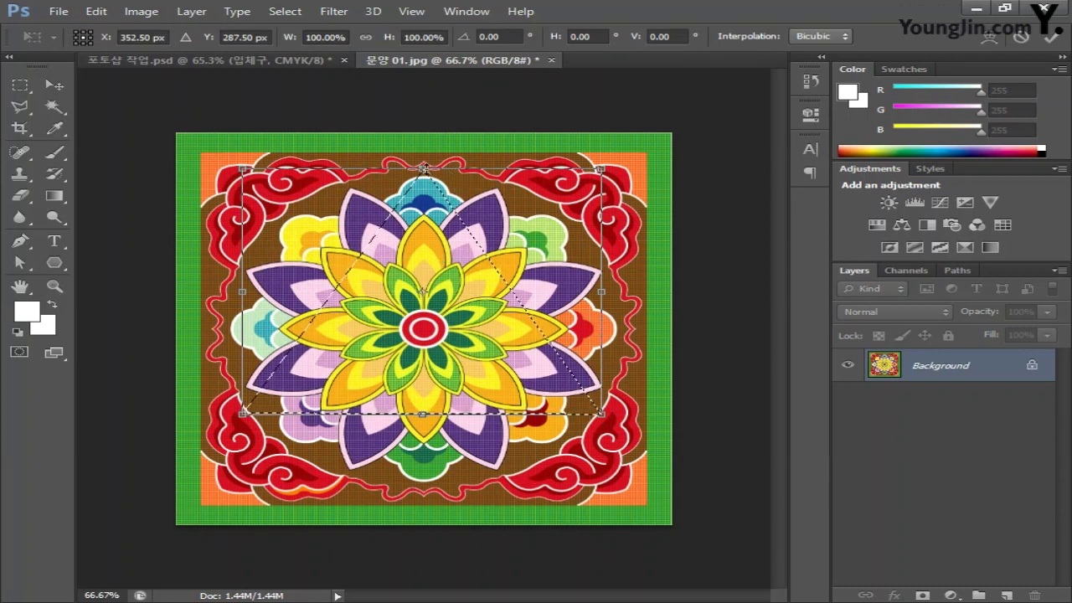
left_click_drag(422, 166, 427, 201)
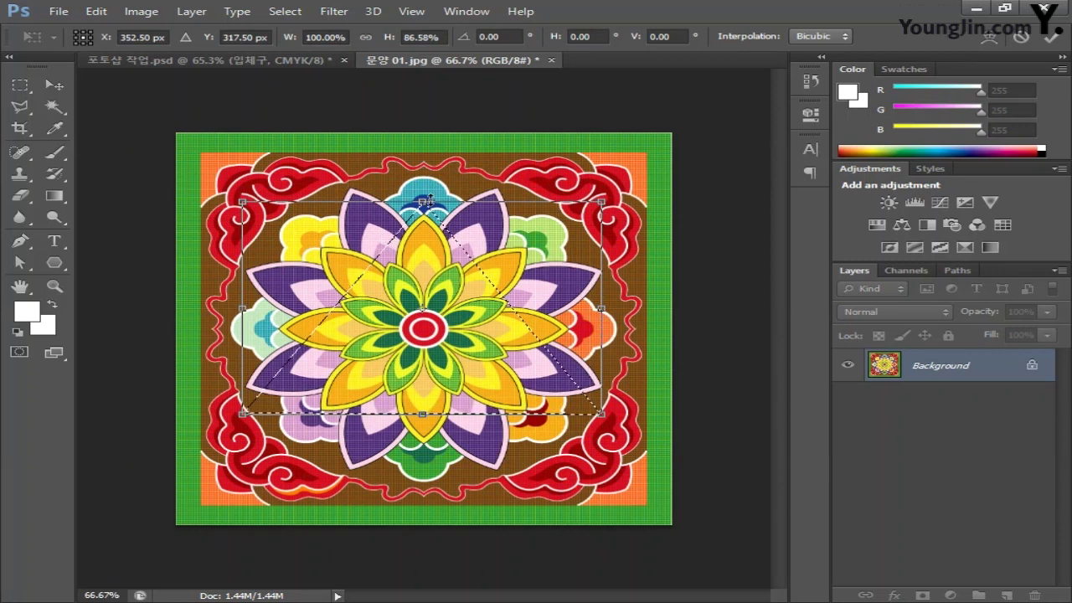
key("Return")
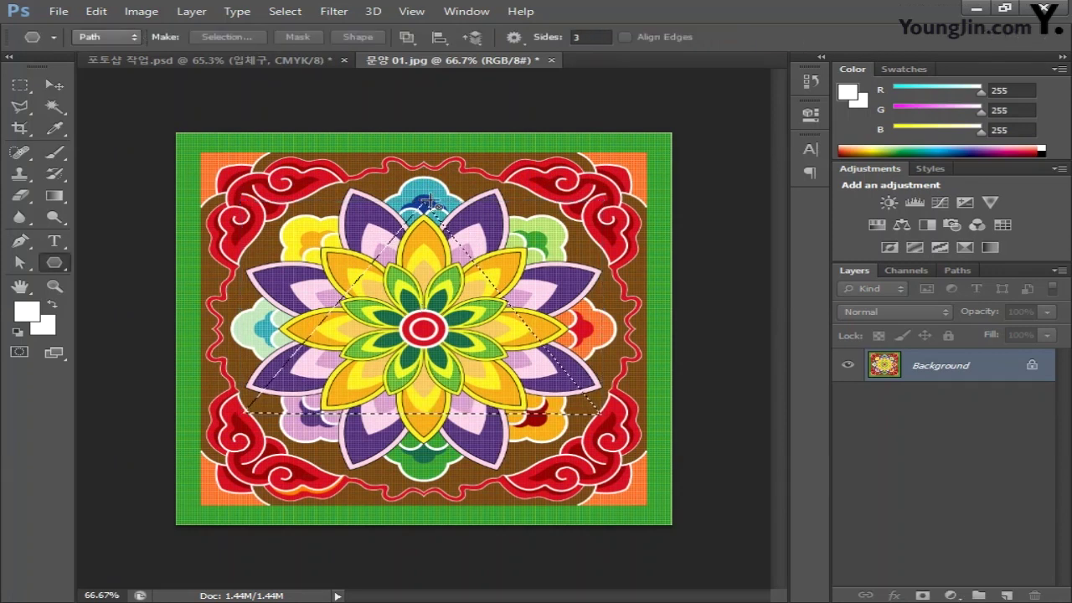
Step: Move the selected flower triangle into the 포토샵 작업 document, and close the 문양 01 image without saving
left_click(51, 87)
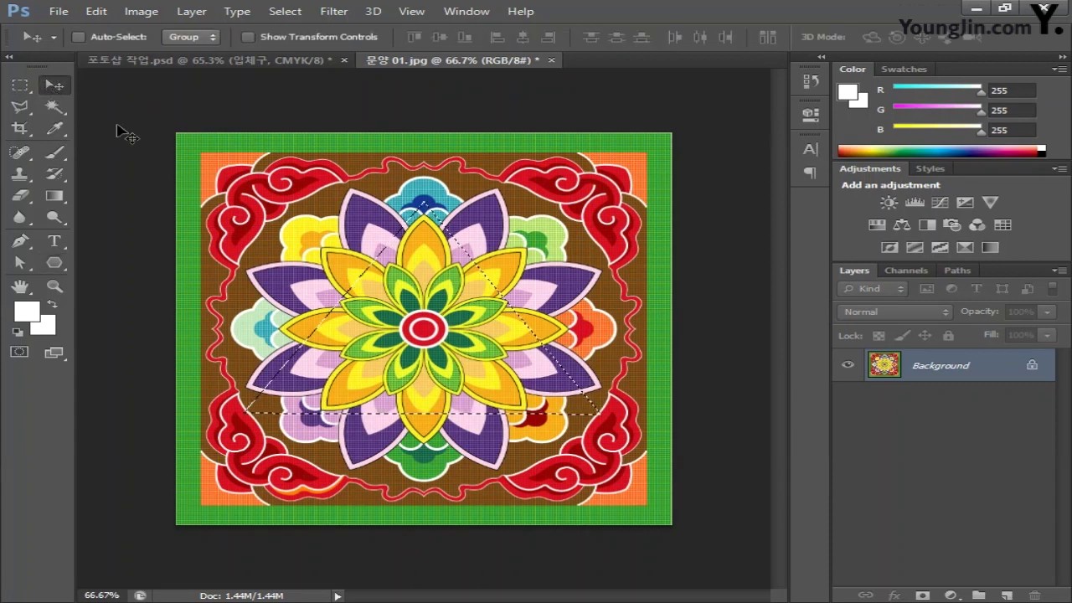
left_click_drag(417, 63, 598, 201)
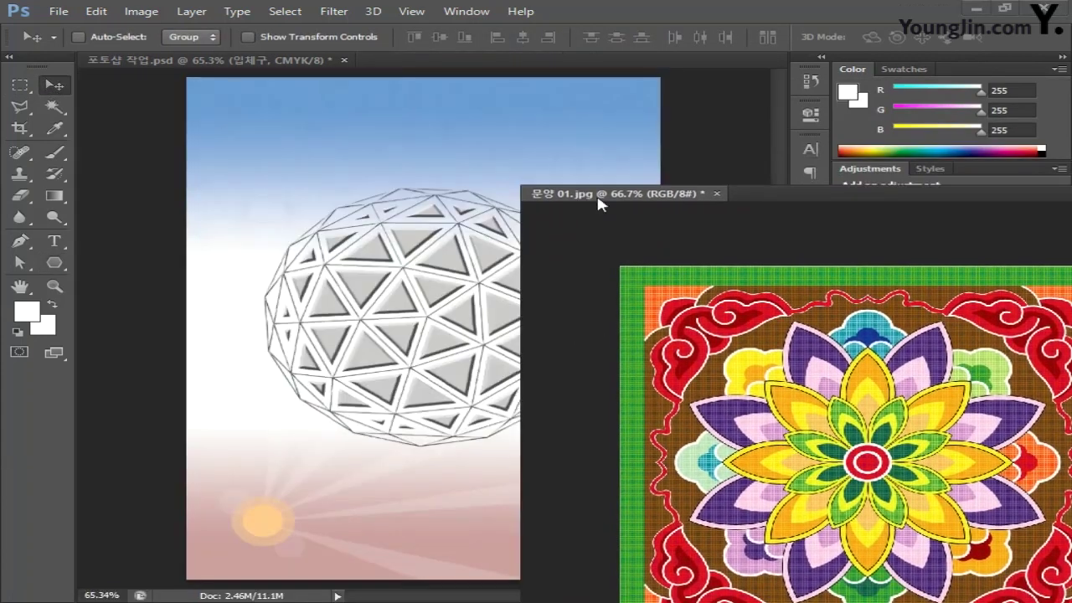
left_click_drag(789, 408, 381, 316)
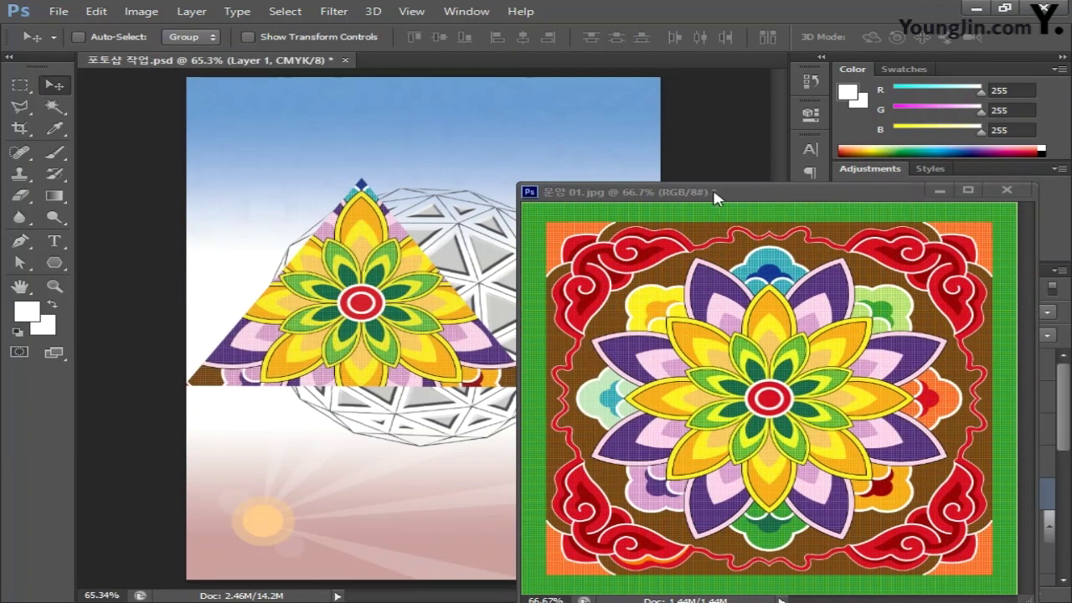
left_click_drag(710, 197, 578, 195)
left_click(872, 188)
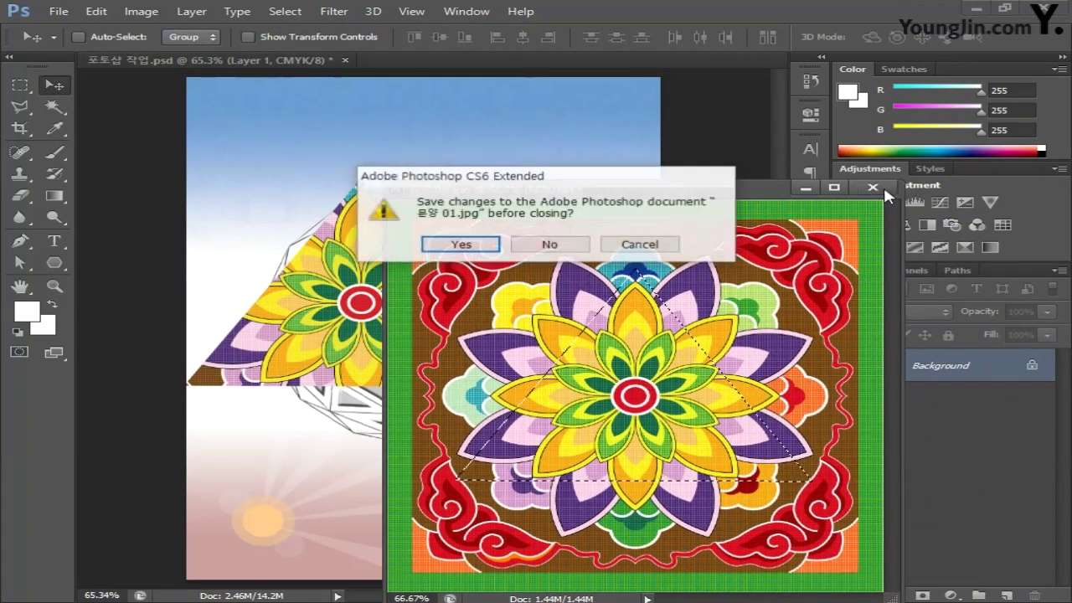
left_click(546, 245)
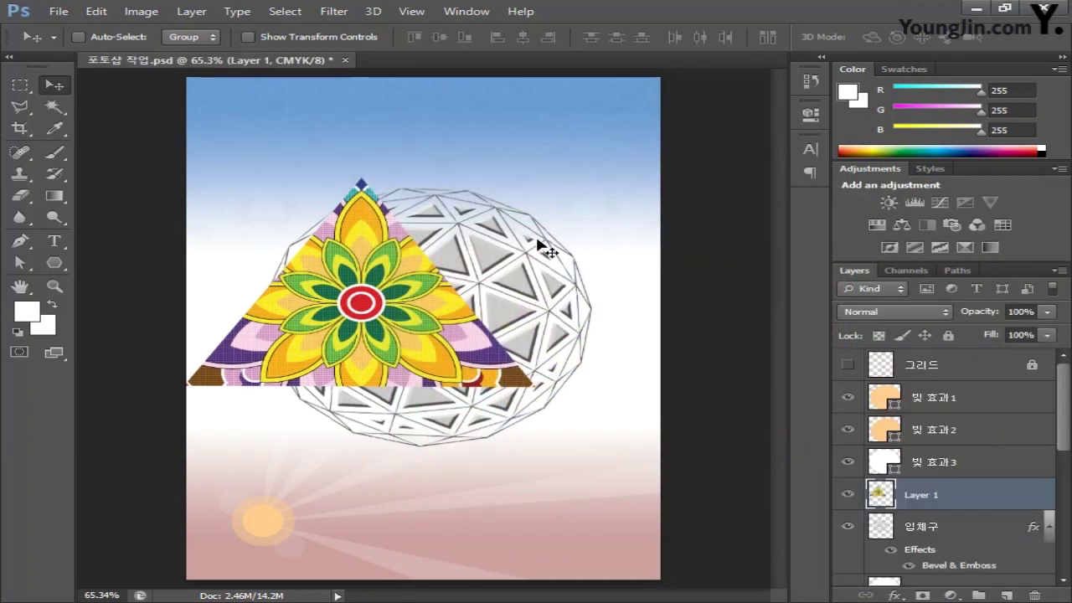
Step: Scale the flower triangle to about 36% width and 35% height, rotate it about 50°, and fit it over the sphere's lower-left edge
key("ctrl+t")
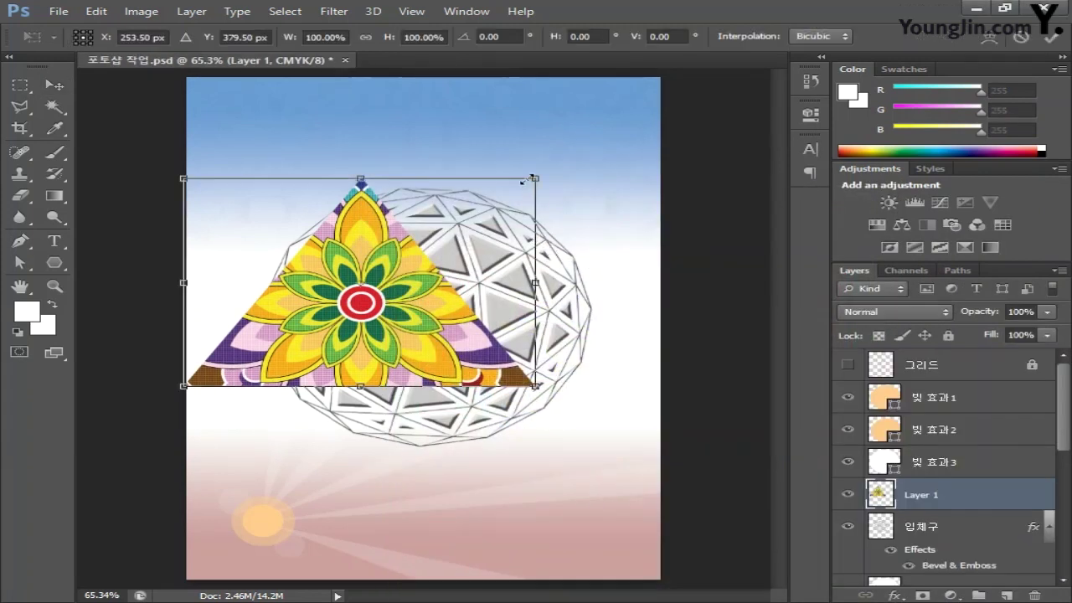
left_click_drag(530, 186, 362, 291)
key("ctrl+z")
left_click_drag(391, 282, 392, 375)
left_click_drag(392, 375, 422, 387)
left_click_drag(365, 363, 366, 355)
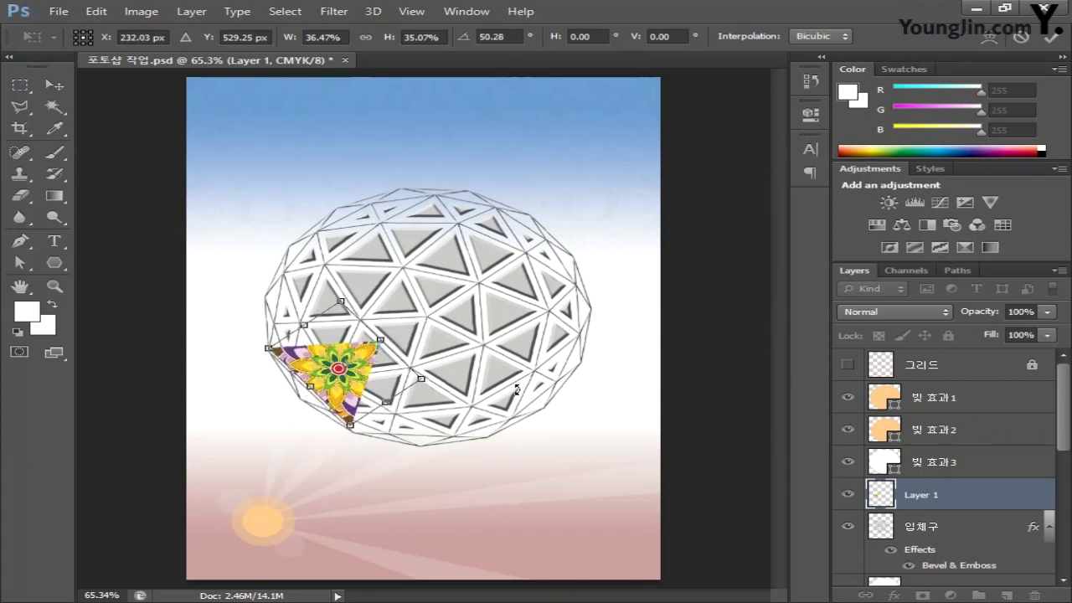
key("Return")
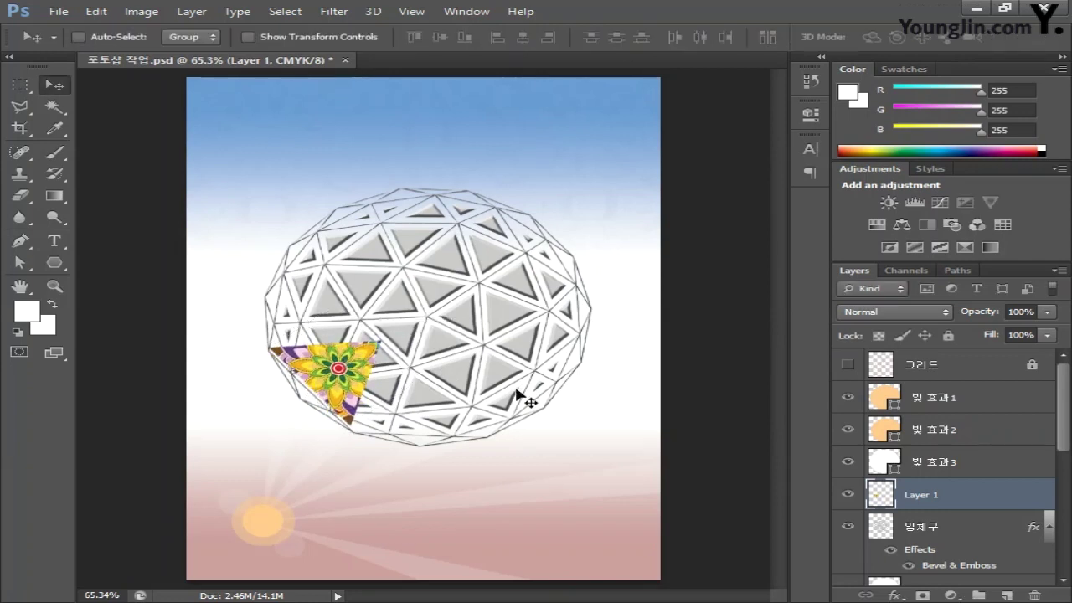
Step: Rename the flower triangle's layer as 문양1
double_click(921, 495)
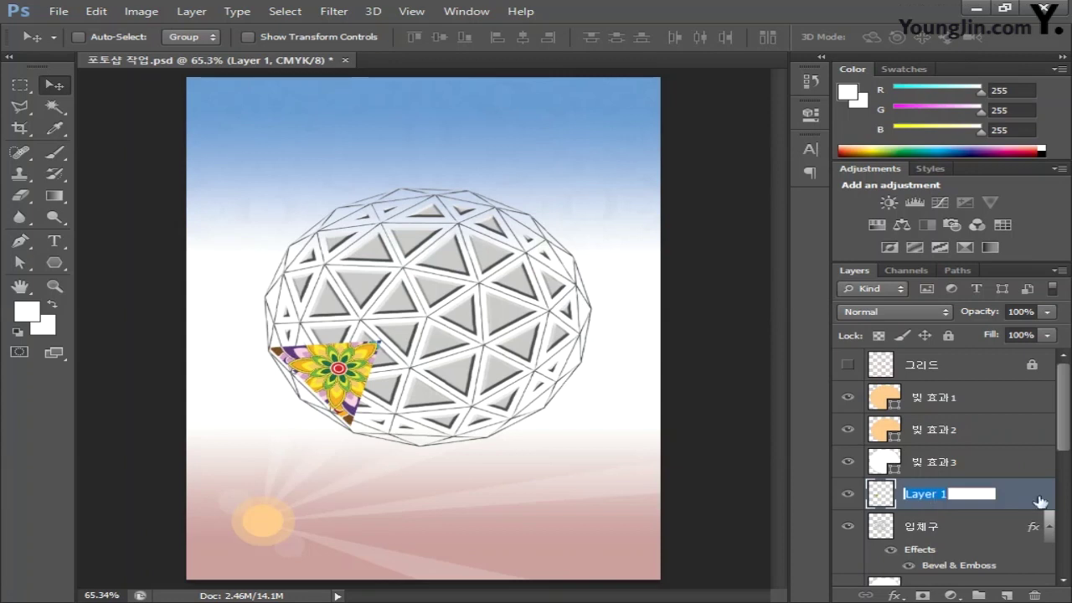
type("문양1")
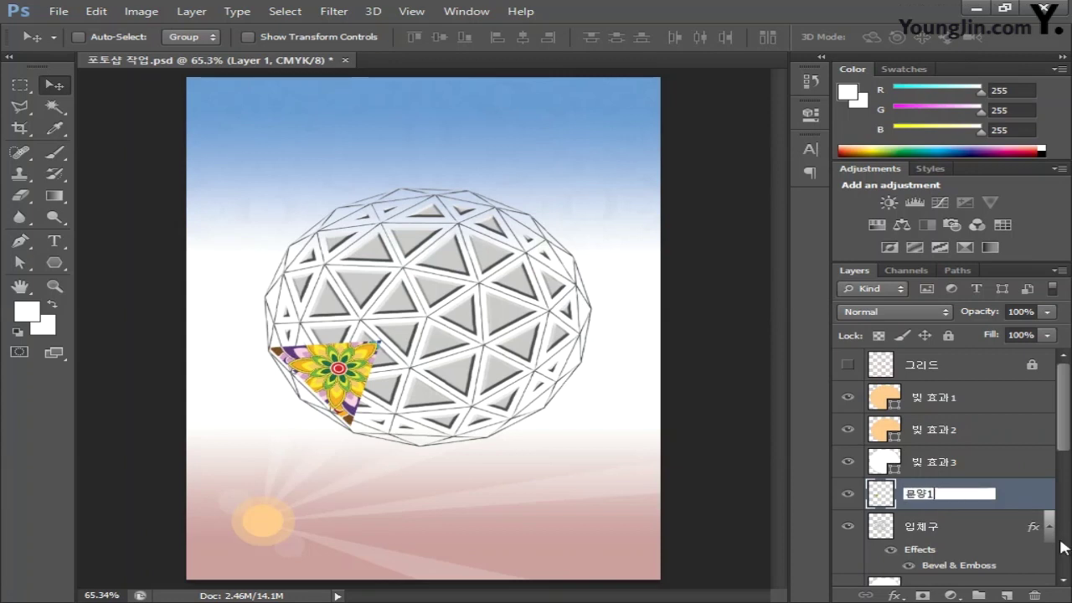
left_click(1029, 496)
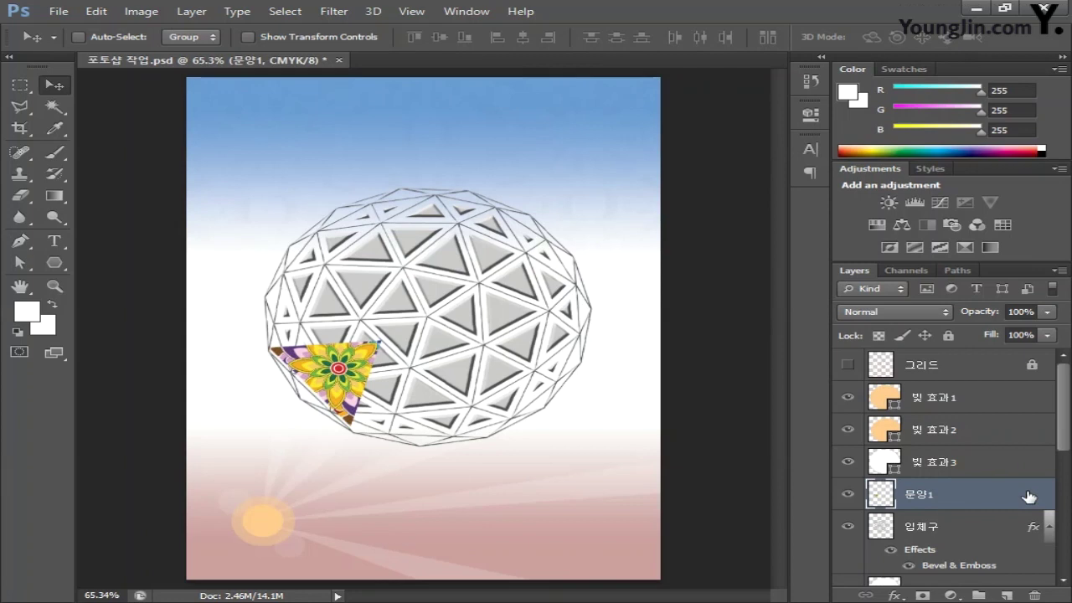
Step: Duplicate the 문양1 layer, scale the copy to about 38%, and place it over a small triangular cell near the sphere's centre
key("ctrl+j")
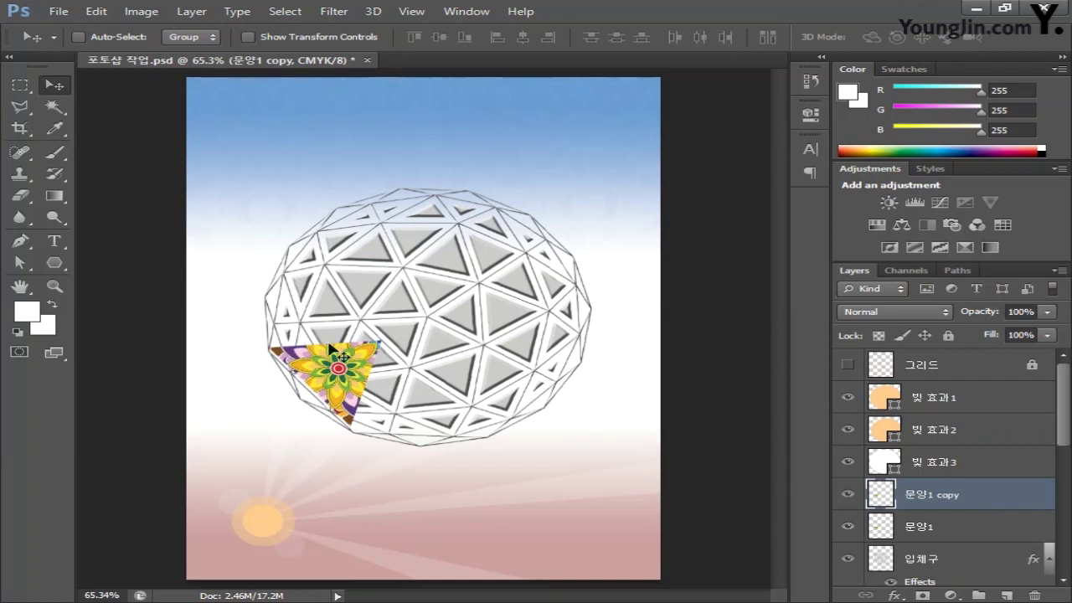
left_click_drag(332, 349, 414, 319)
key("ctrl+t")
left_click_drag(416, 359, 414, 360)
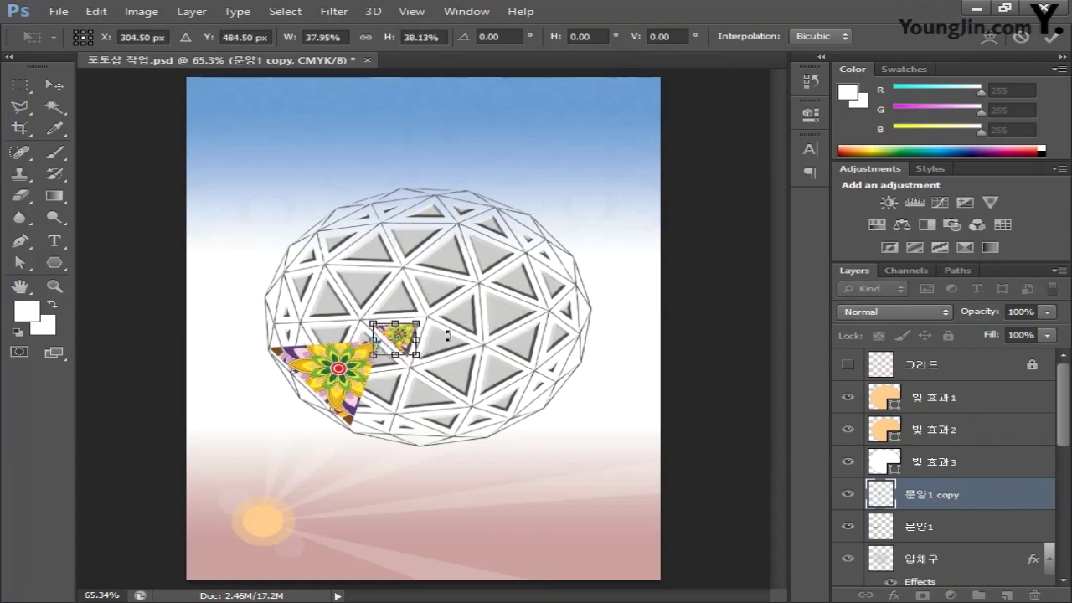
key("Return")
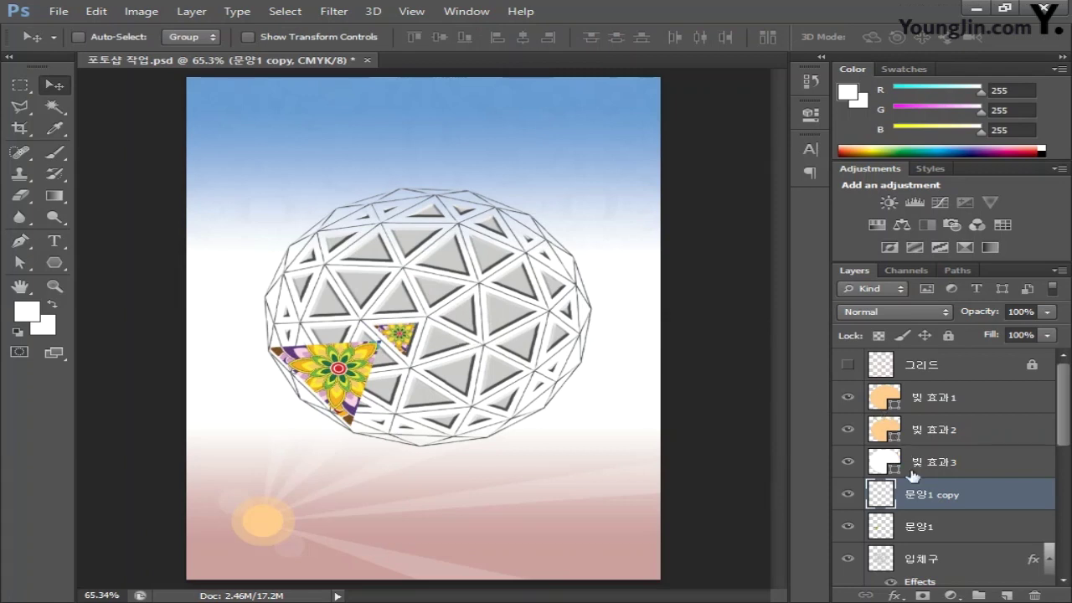
Step: Rename the small flower triangle's layer as 작은문양1
double_click(936, 495)
type("작은문양1")
key("Return")
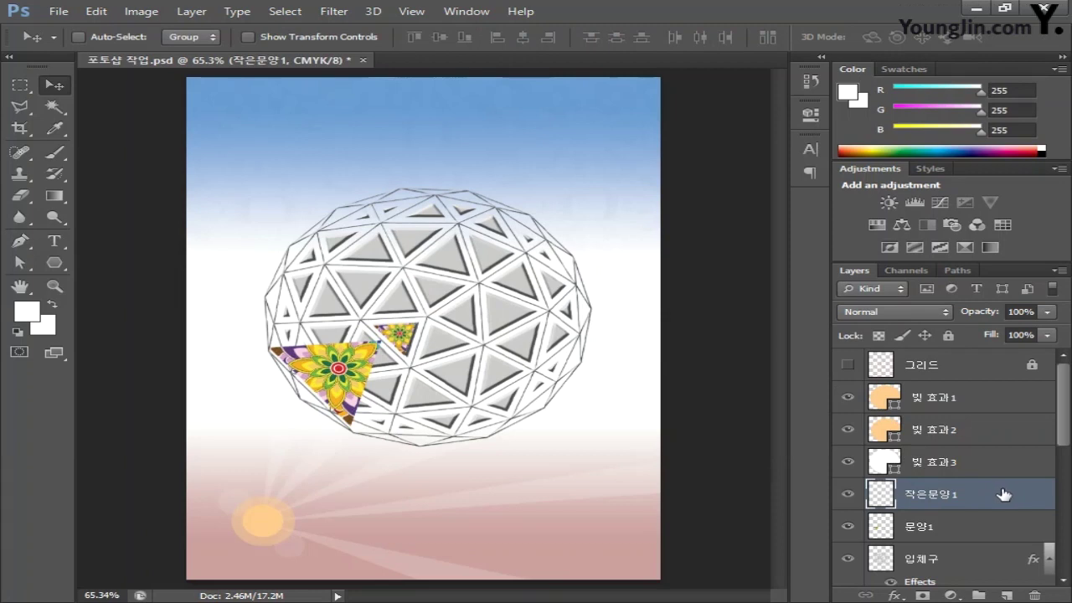
Step: Place the 작은문양1 layer directly above the 입체구 layer and clip it to the sphere with a clipping mask
scroll(1003, 477, "down", 1)
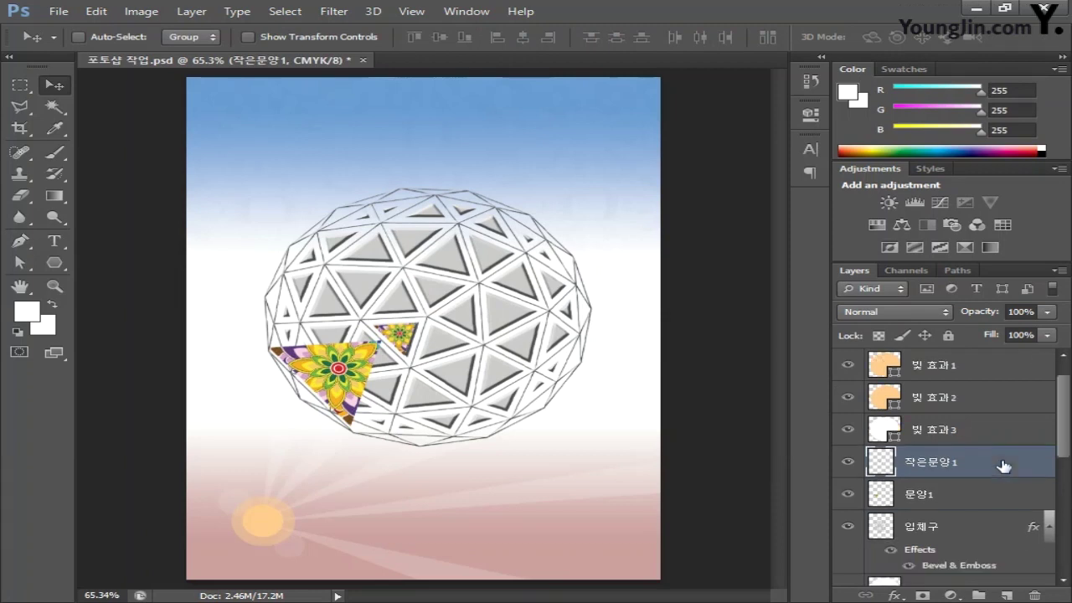
left_click_drag(977, 461, 978, 511)
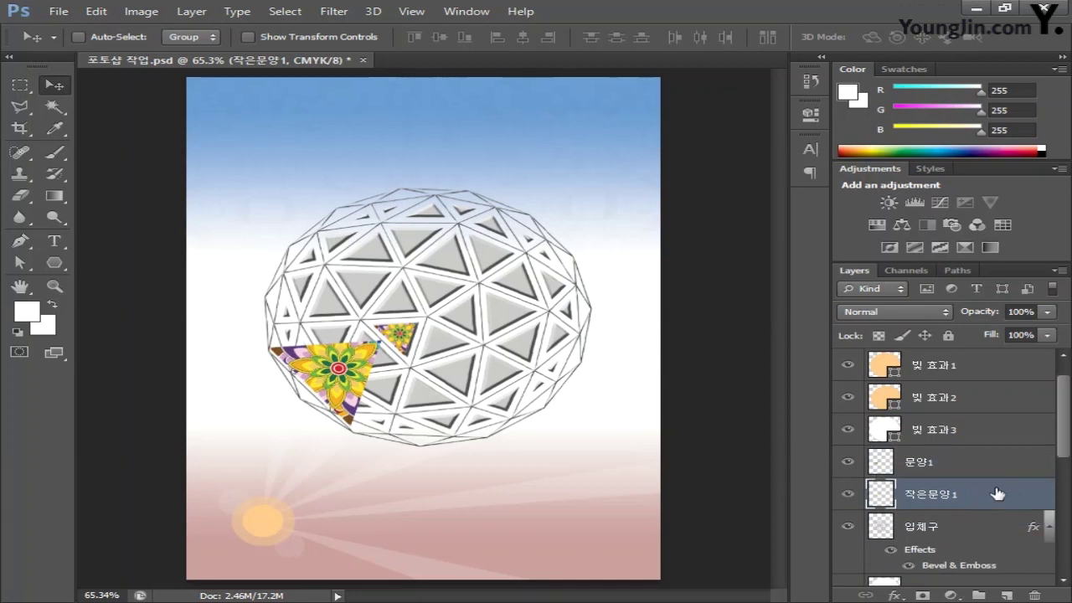
right_click(997, 494)
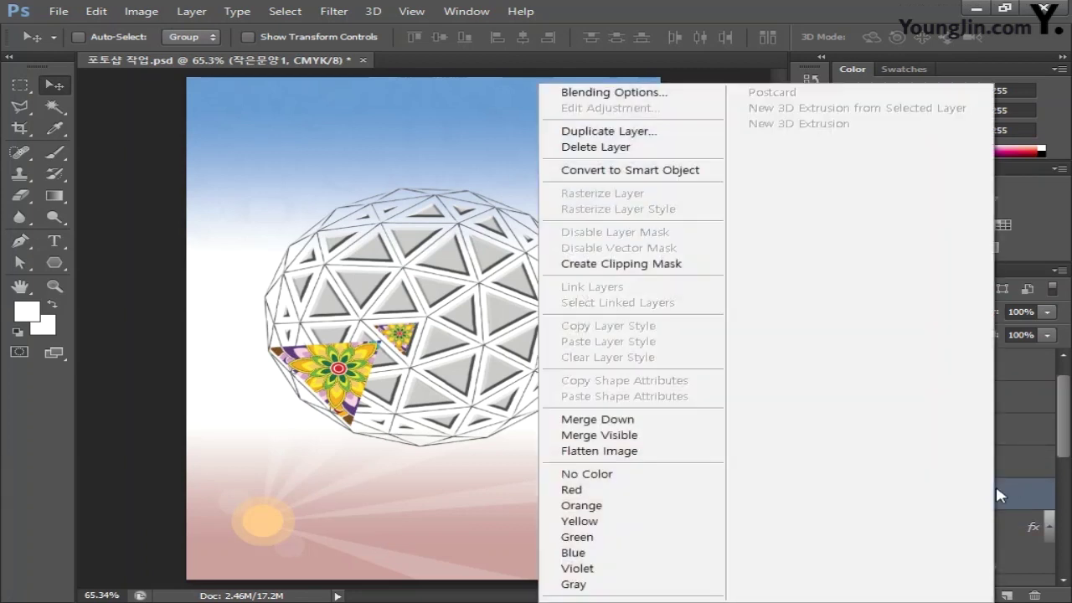
left_click(704, 264)
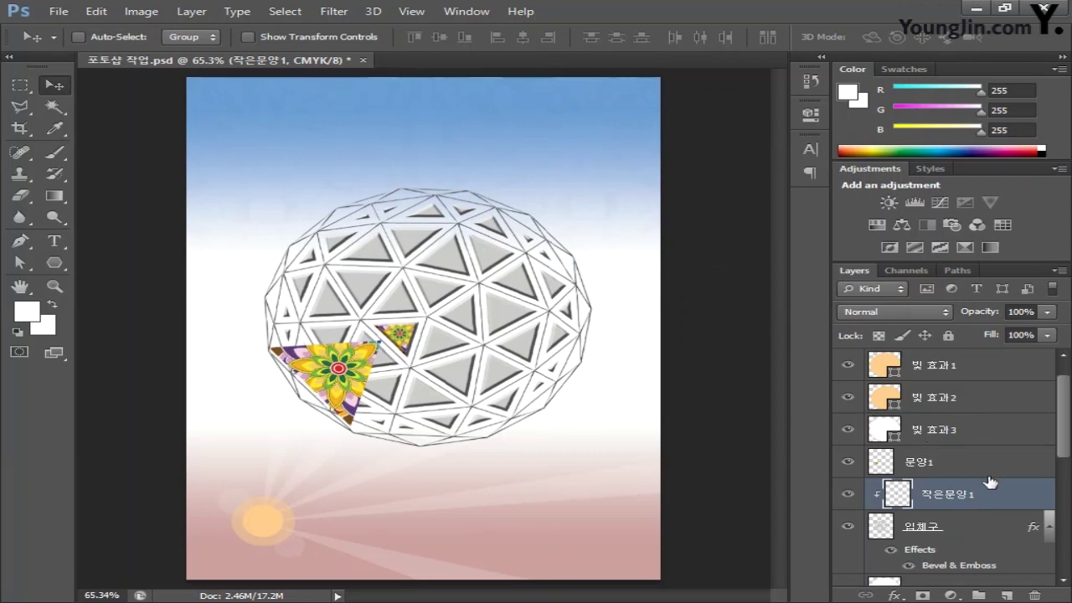
Step: Apply a Drop Shadow to the 문양1 layer with 90% opacity, 6 px distance and 6 px size
left_click(1011, 466)
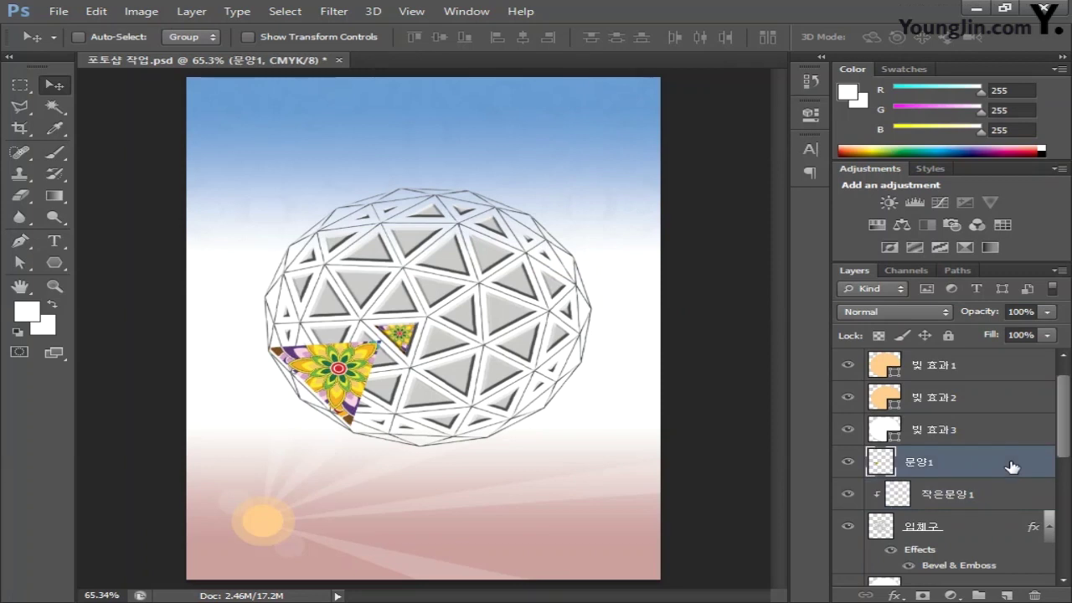
double_click(1011, 466)
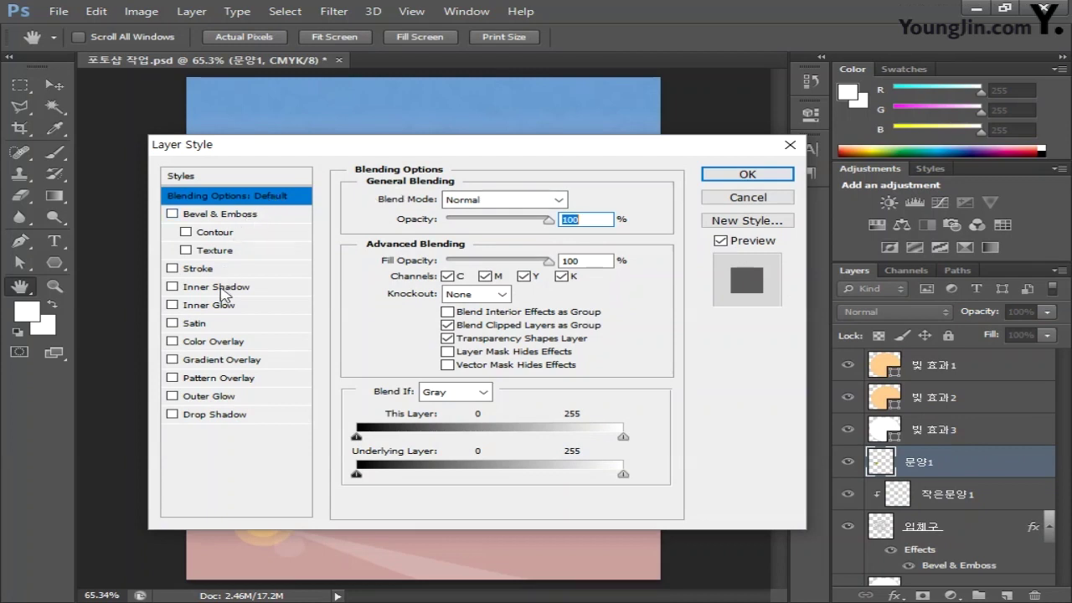
left_click(230, 415)
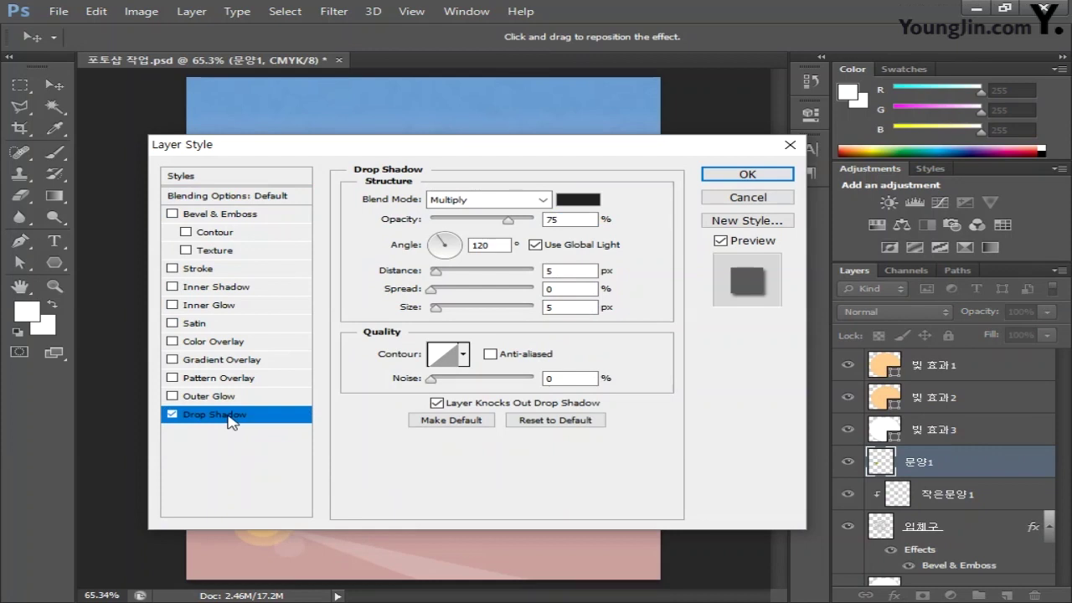
left_click_drag(594, 220, 530, 238)
type("90")
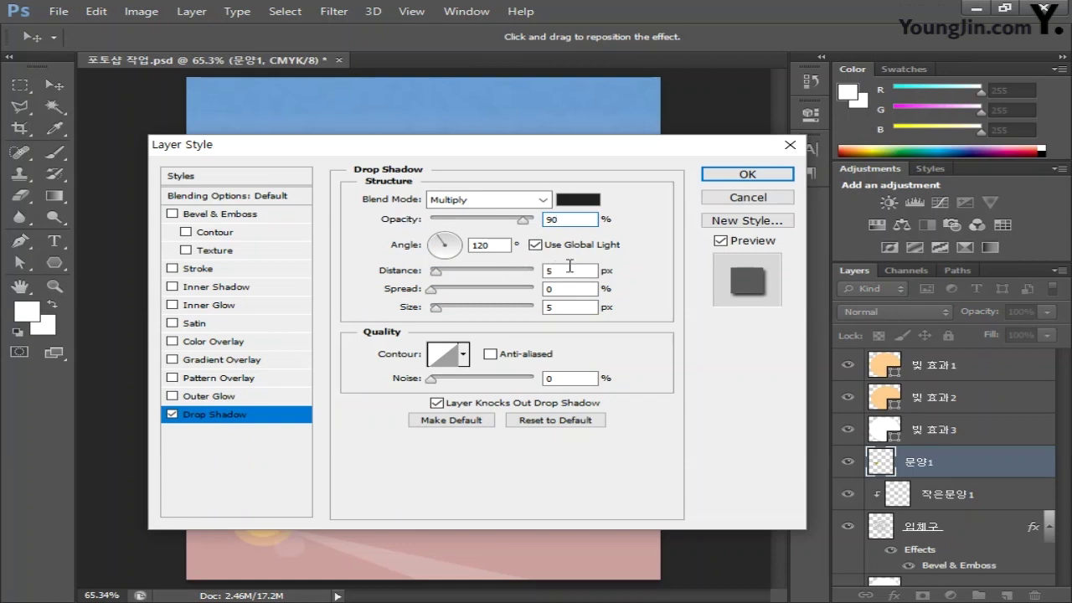
left_click_drag(570, 266, 529, 275)
type("6")
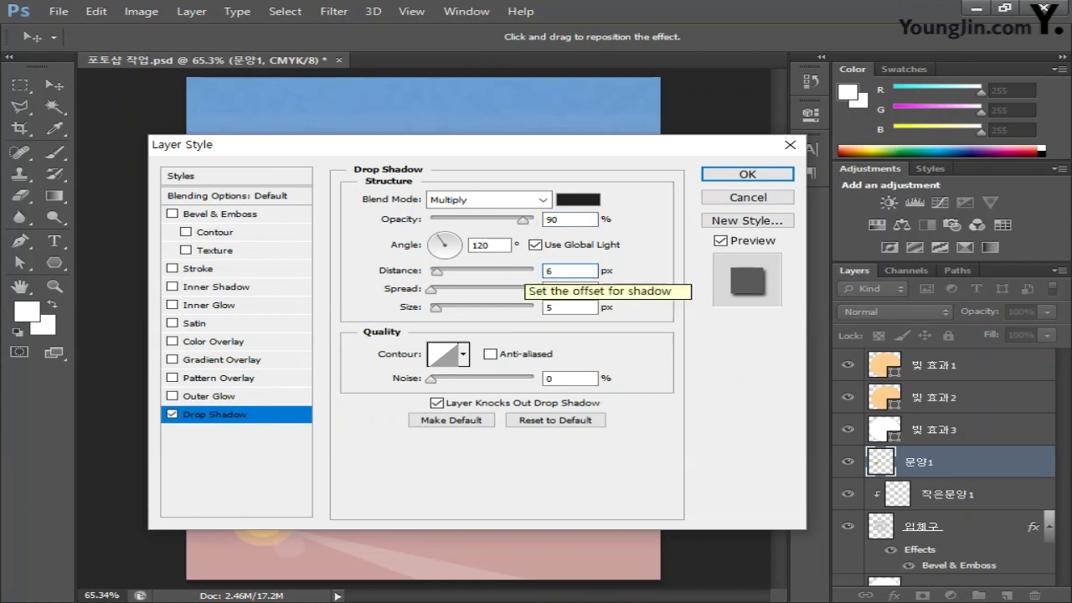
left_click_drag(566, 309, 531, 308)
type("6")
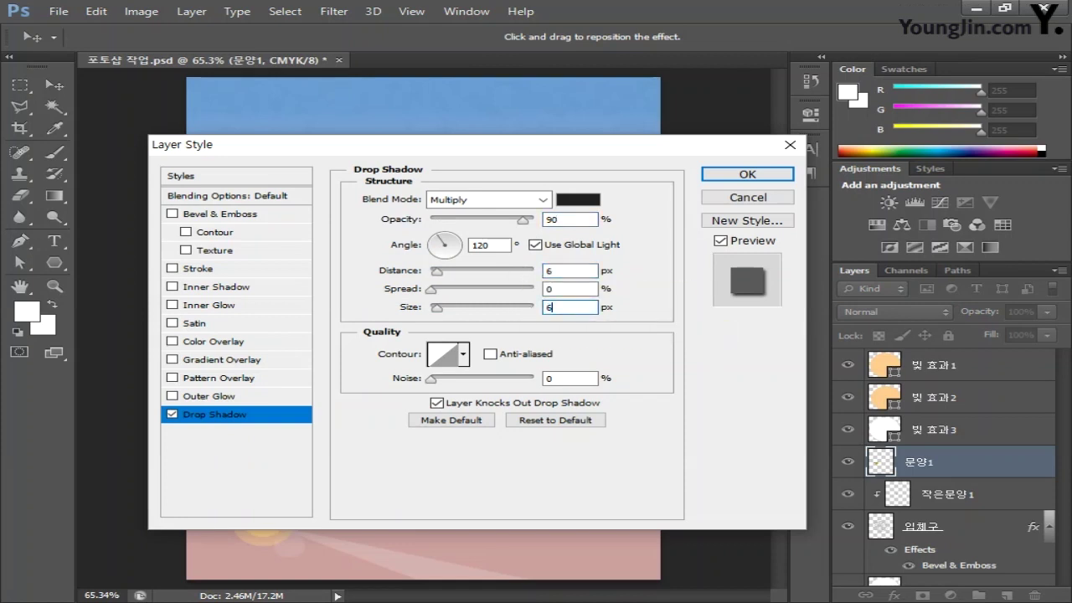
left_click(748, 174)
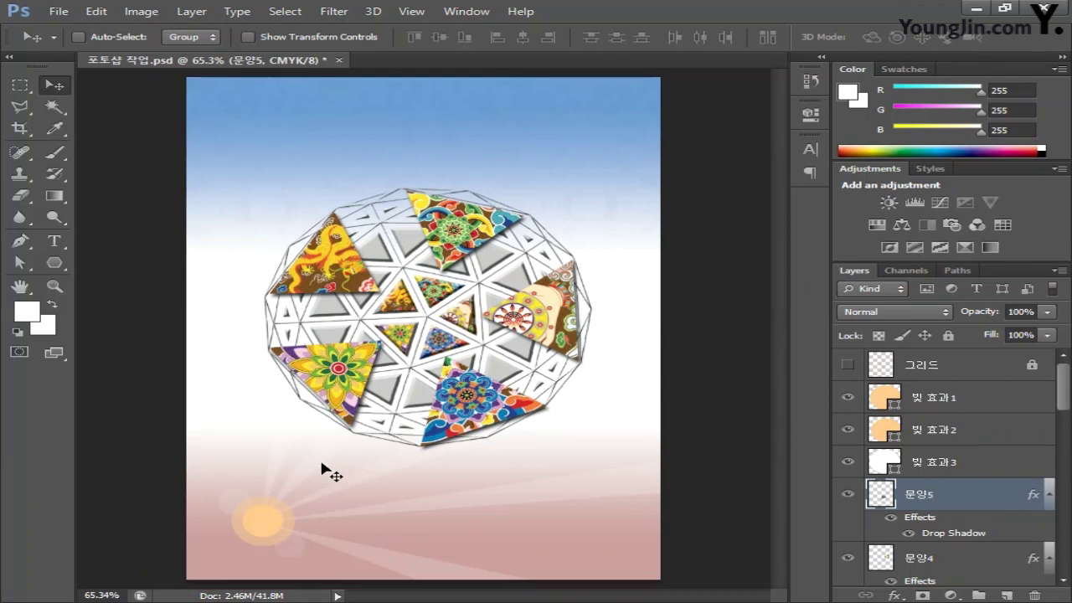
Step: With the Line tool in Shape mode, draw a line about 150 × 45 px from the large yellow-flower triangle's left corner to its small counterpart
scroll(322, 464, "up", 4)
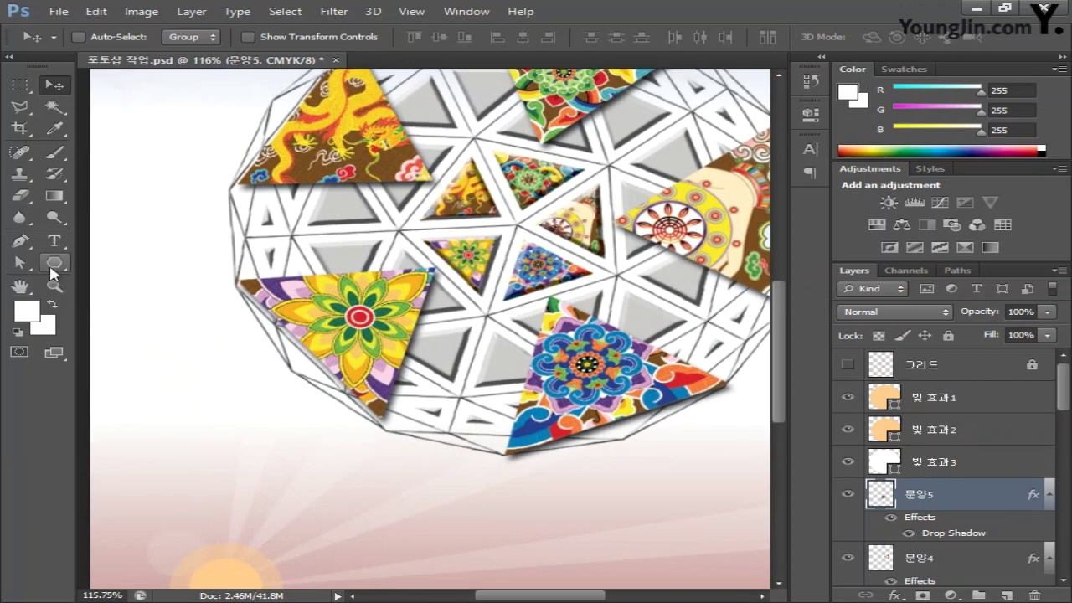
left_click(56, 264)
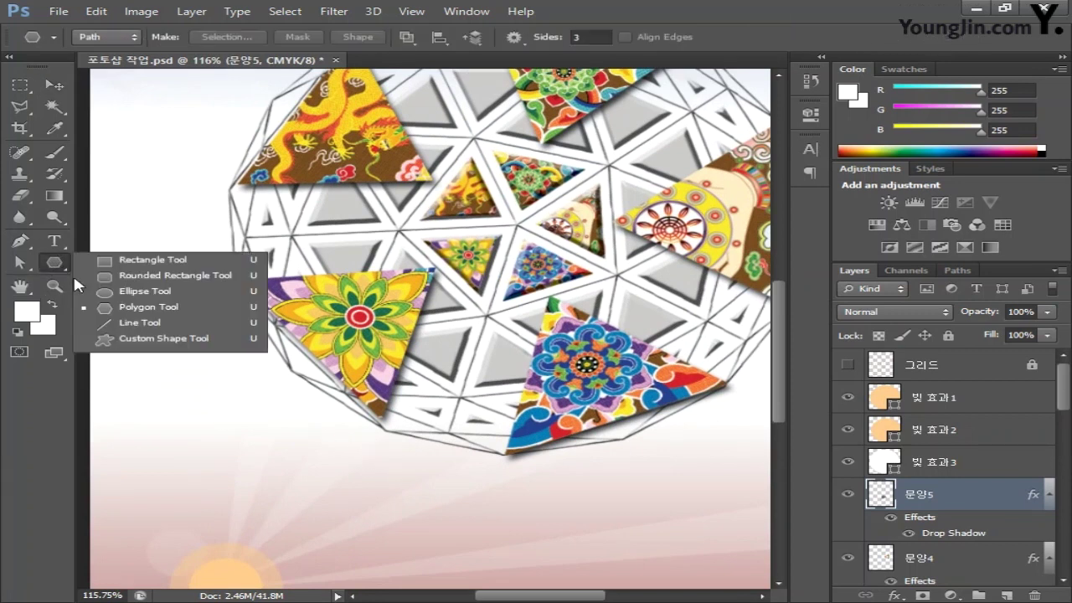
left_click(153, 323)
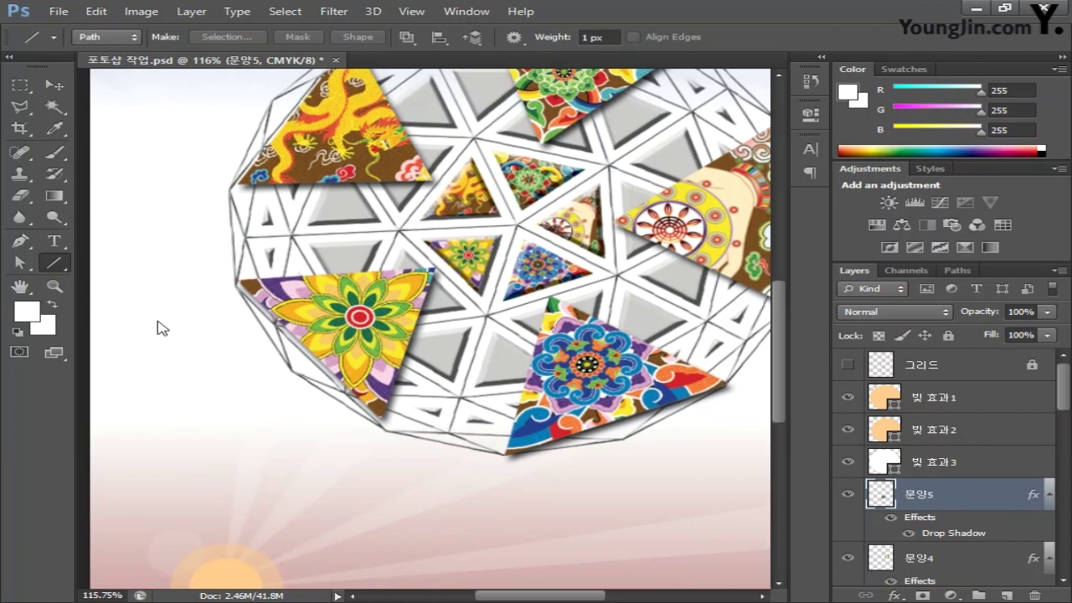
left_click(125, 37)
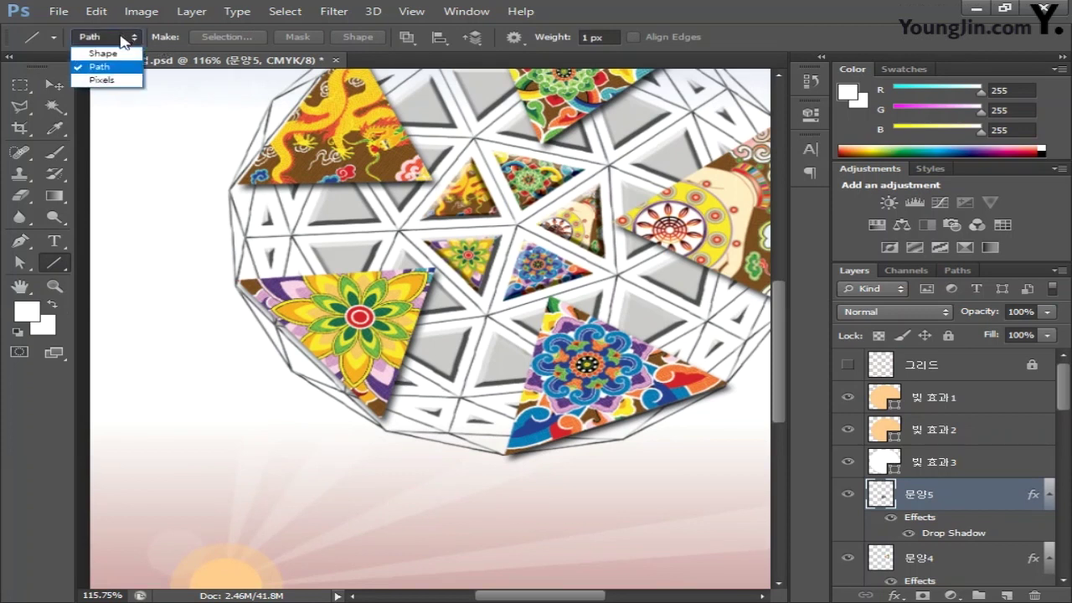
left_click(123, 54)
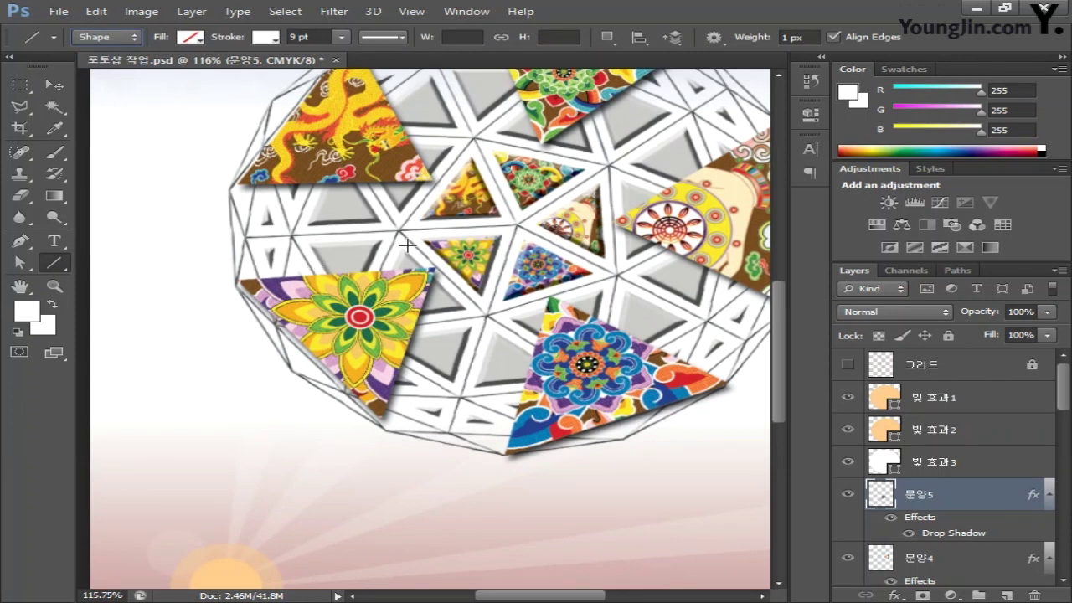
left_click_drag(251, 278, 420, 240)
Step: Set the line shape's fill colour to C 0, M 0, Y 0, K 70
left_click(191, 37)
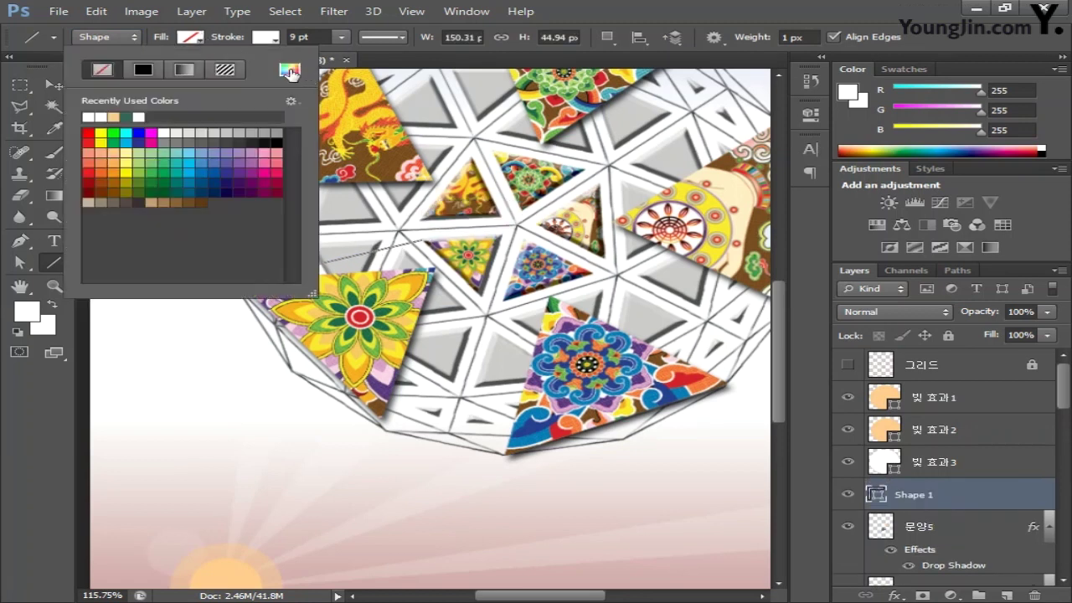
left_click(290, 70)
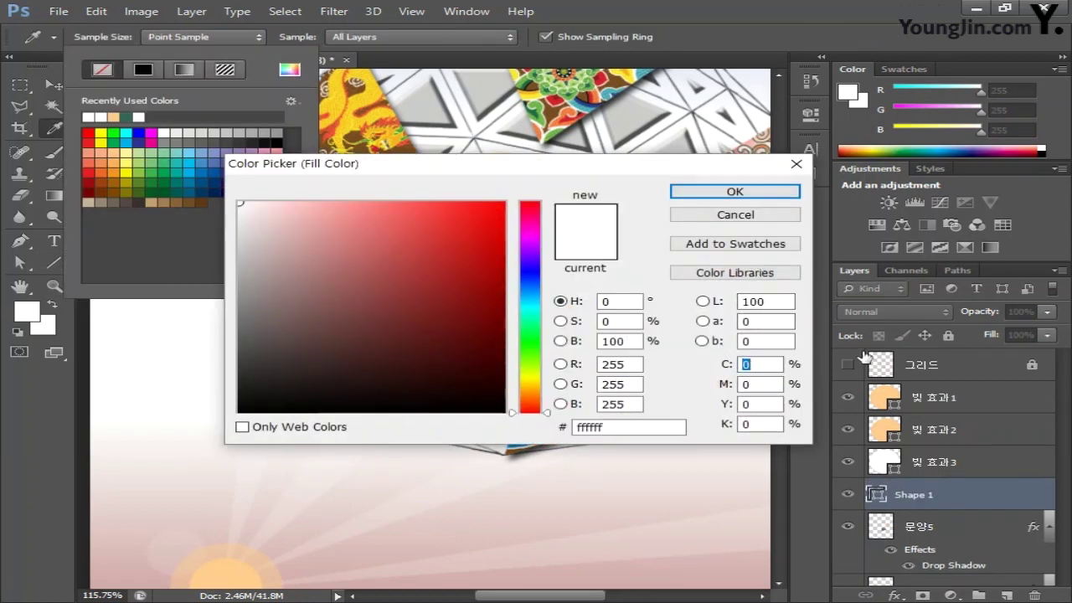
key("Tab")
type("0")
key("Tab")
type("0")
key("Tab")
type("70")
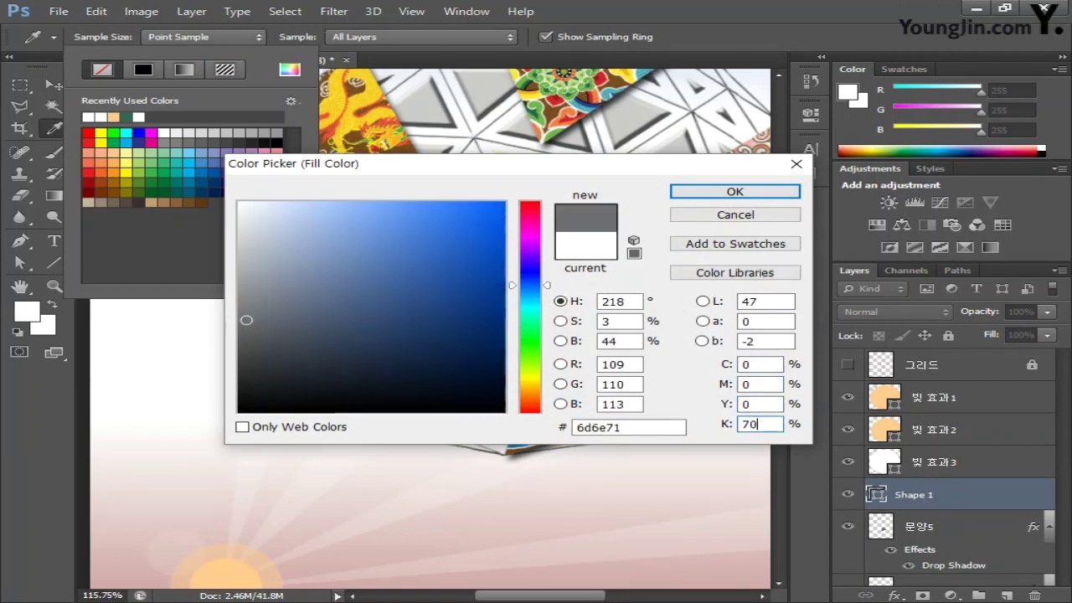
left_click(782, 198)
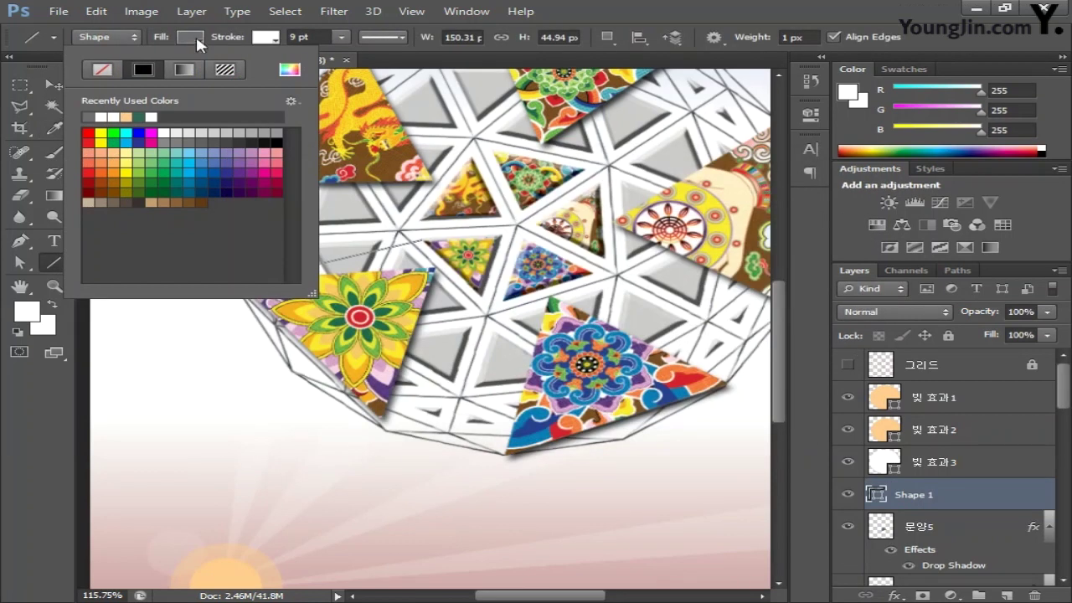
left_click(191, 39)
left_click(1021, 311)
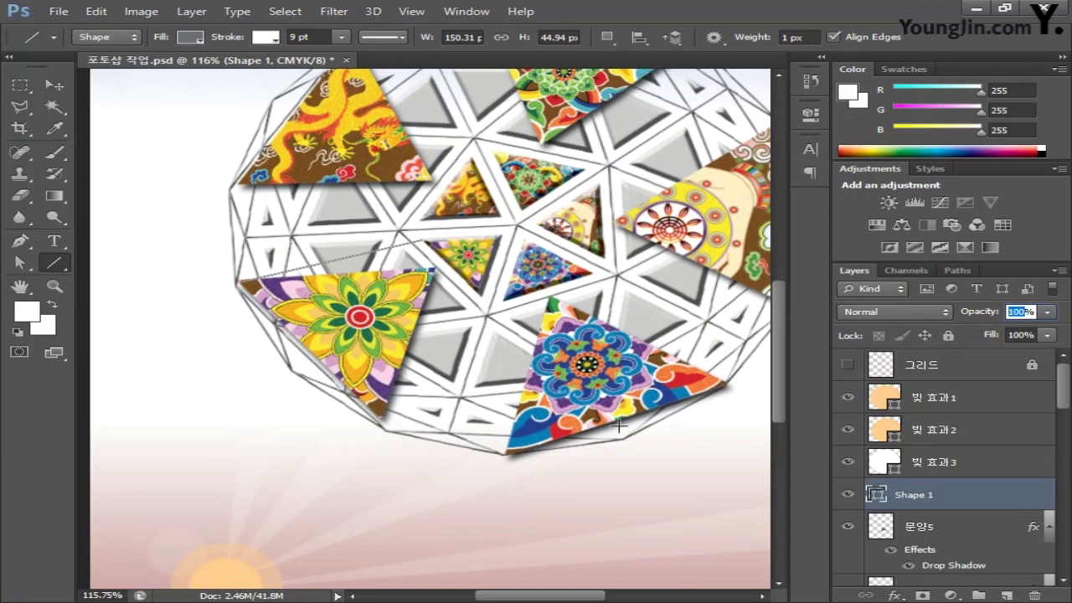
Step: Draw nine more 1 px connecting lines from the outer corners of the five large pattern triangles to the matching small triangles at the sphere's centre
left_click_drag(391, 414, 479, 295)
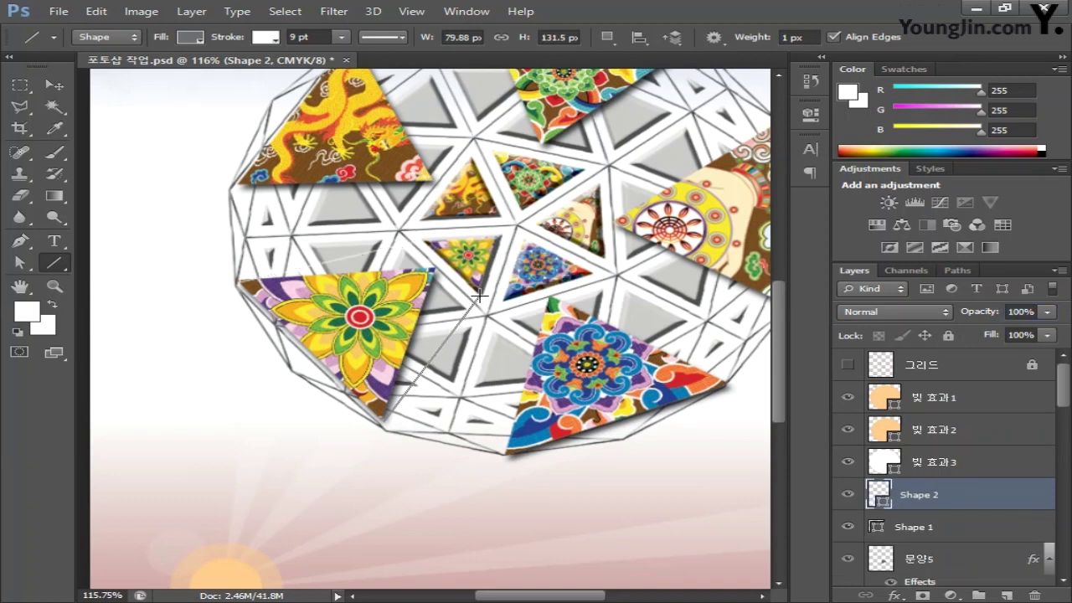
scroll(743, 410, "up", 3)
scroll(743, 409, "right", 3)
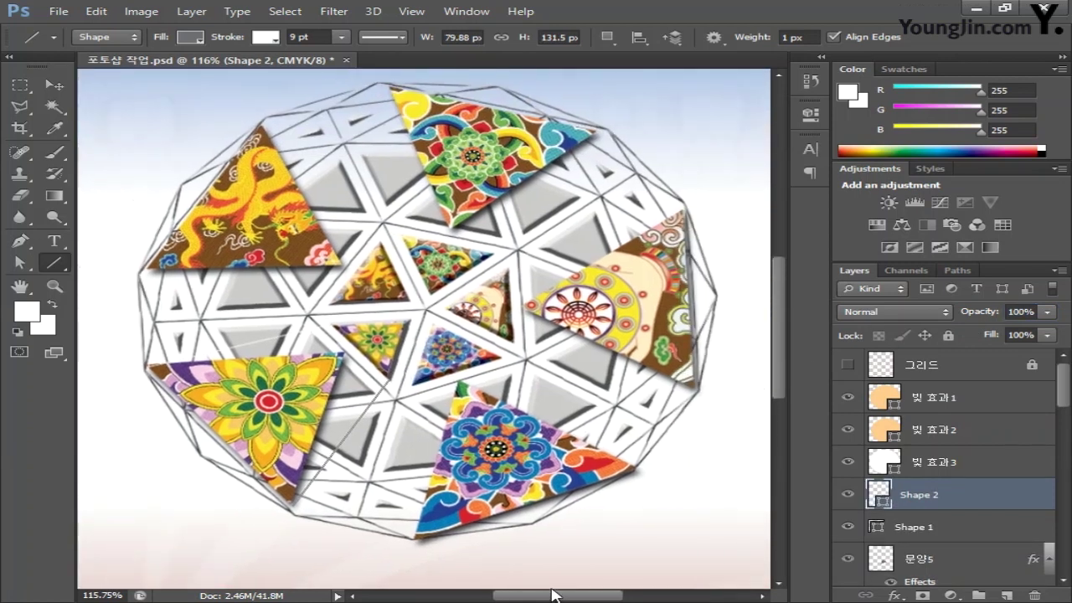
left_click_drag(414, 387, 415, 538)
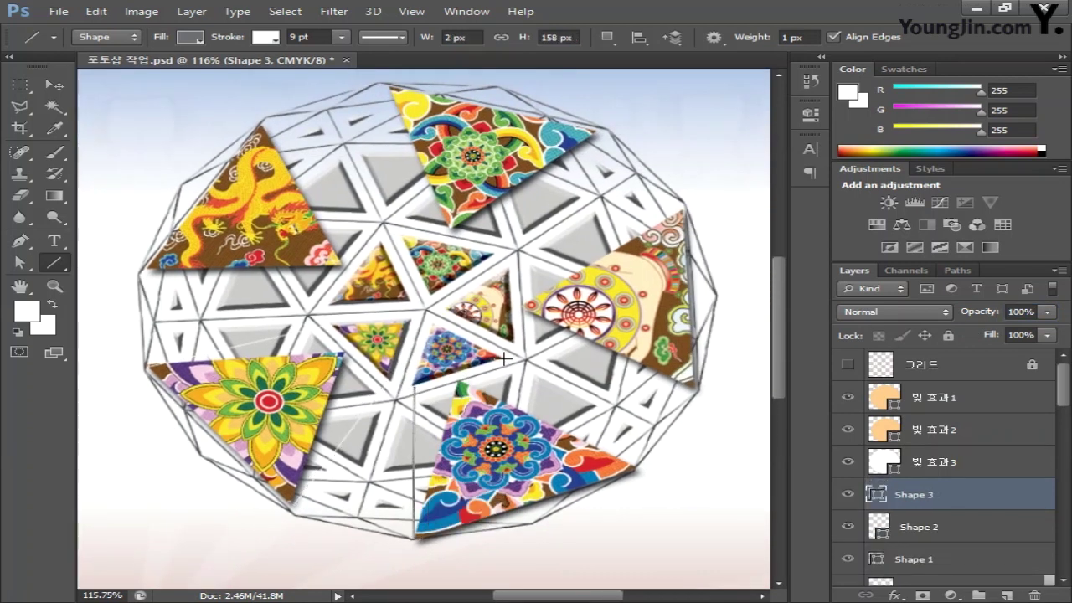
left_click_drag(503, 360, 634, 463)
left_click_drag(509, 342, 692, 387)
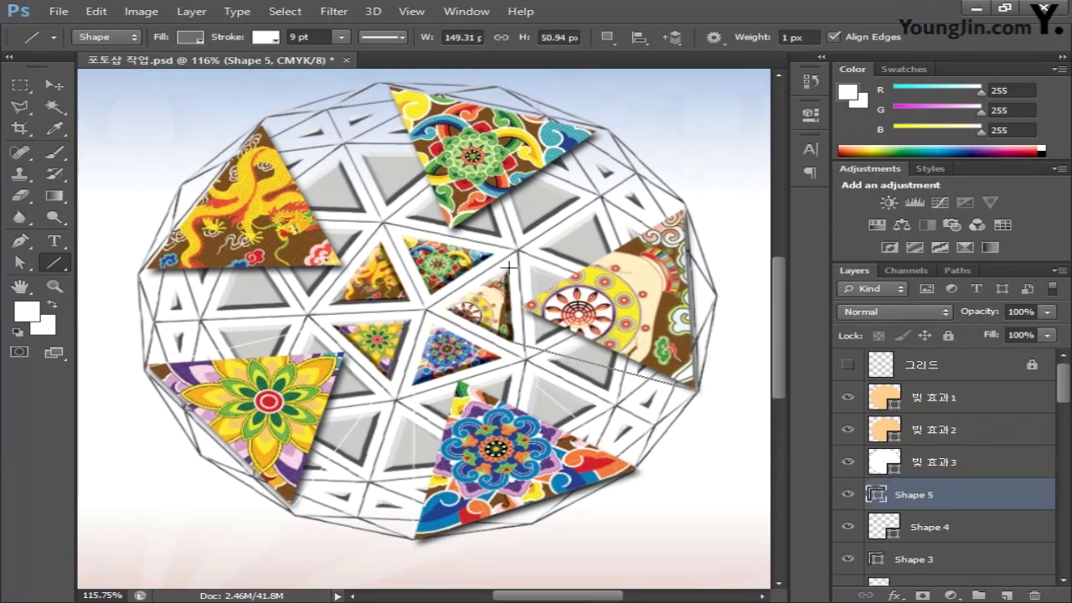
left_click_drag(509, 268, 658, 209)
left_click_drag(602, 132, 516, 251)
left_click_drag(384, 84, 394, 213)
left_click_drag(264, 127, 376, 238)
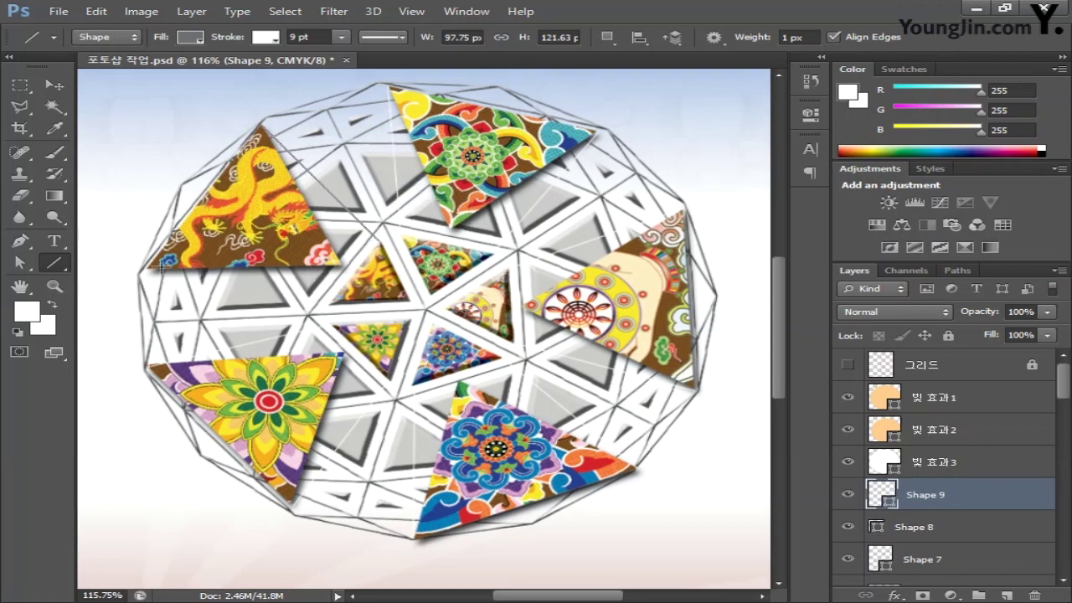
left_click_drag(147, 270, 331, 300)
key("v")
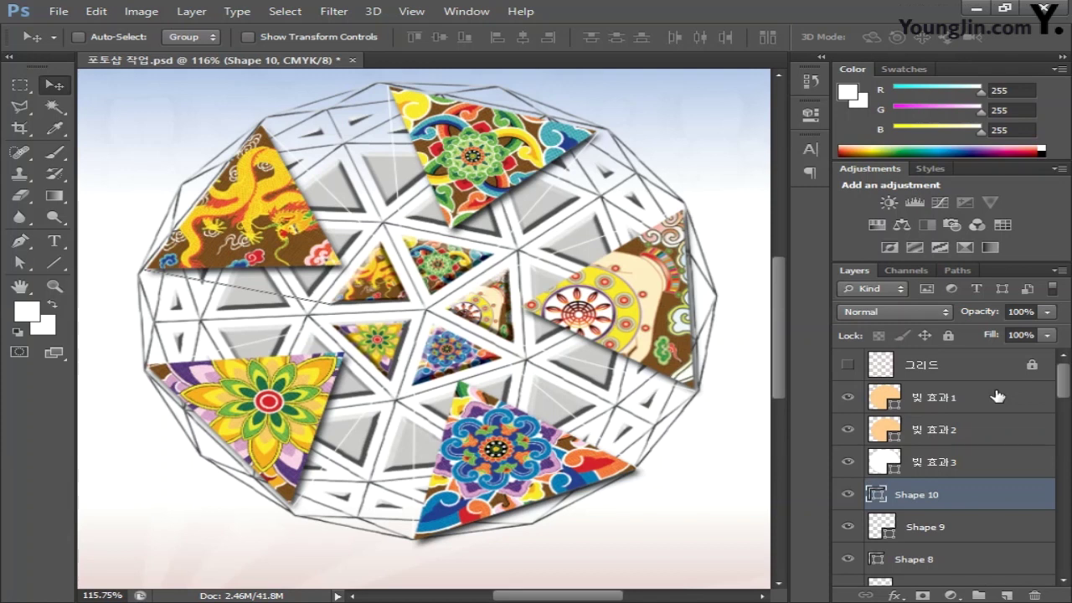
Step: Select all the connecting-line layers from Shape 10 down to Shape 1 and merge them into one layer
scroll(996, 396, "down", 3)
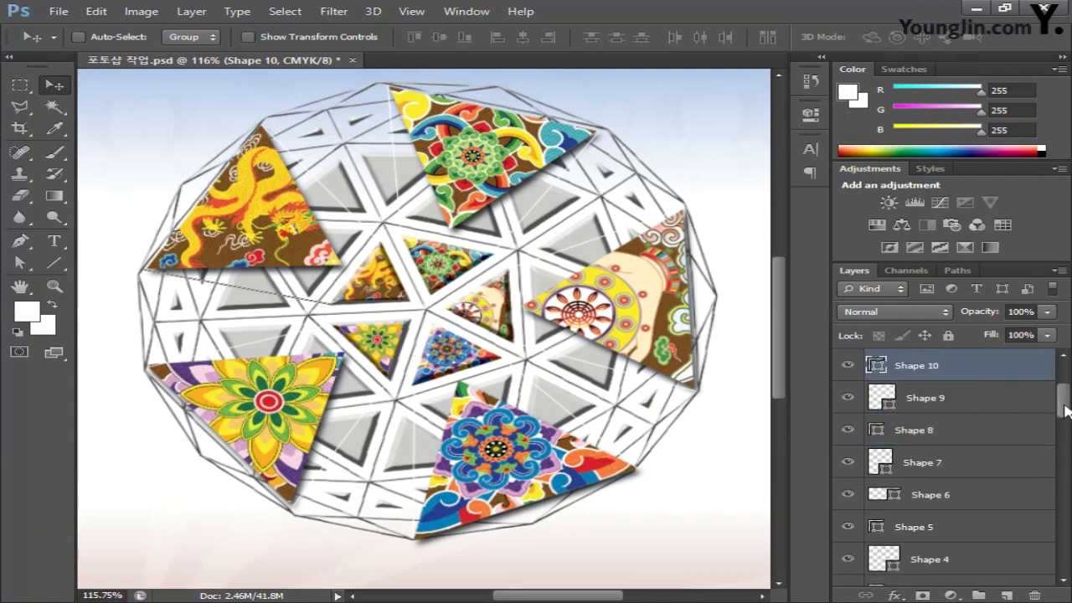
scroll(984, 419, "down", 5)
left_click(976, 455, "shift")
scroll(976, 455, "up", 3)
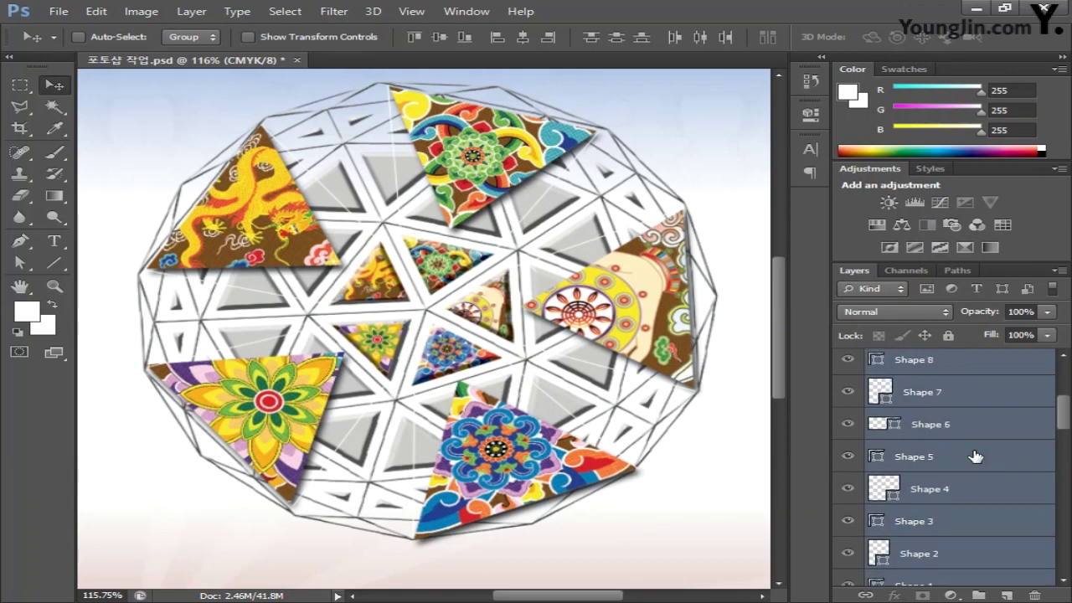
key("ctrl+e")
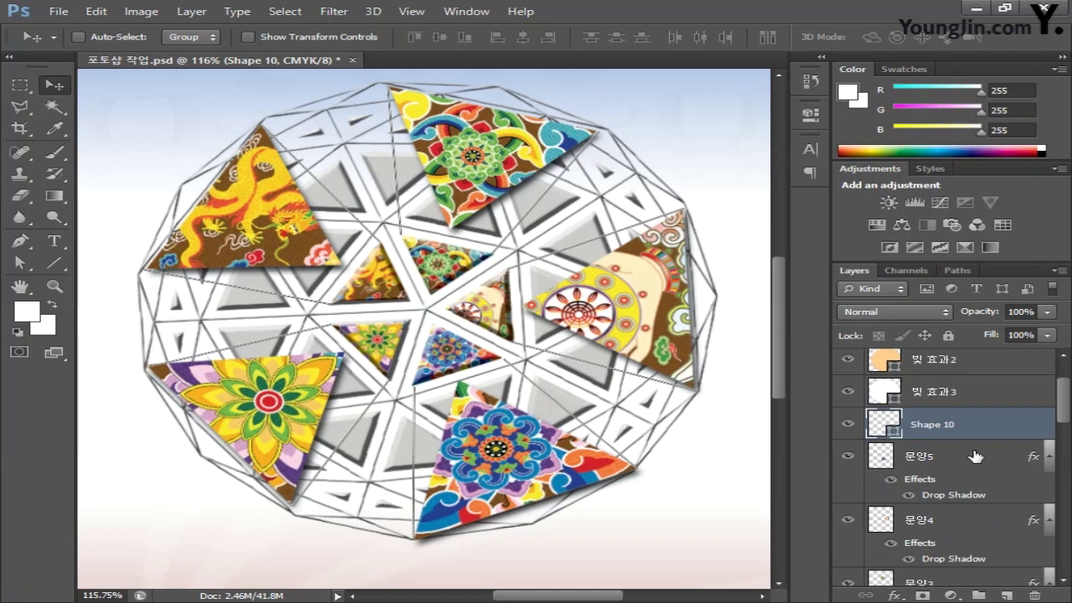
Step: Rename the merged line layer as 연결선
double_click(947, 424)
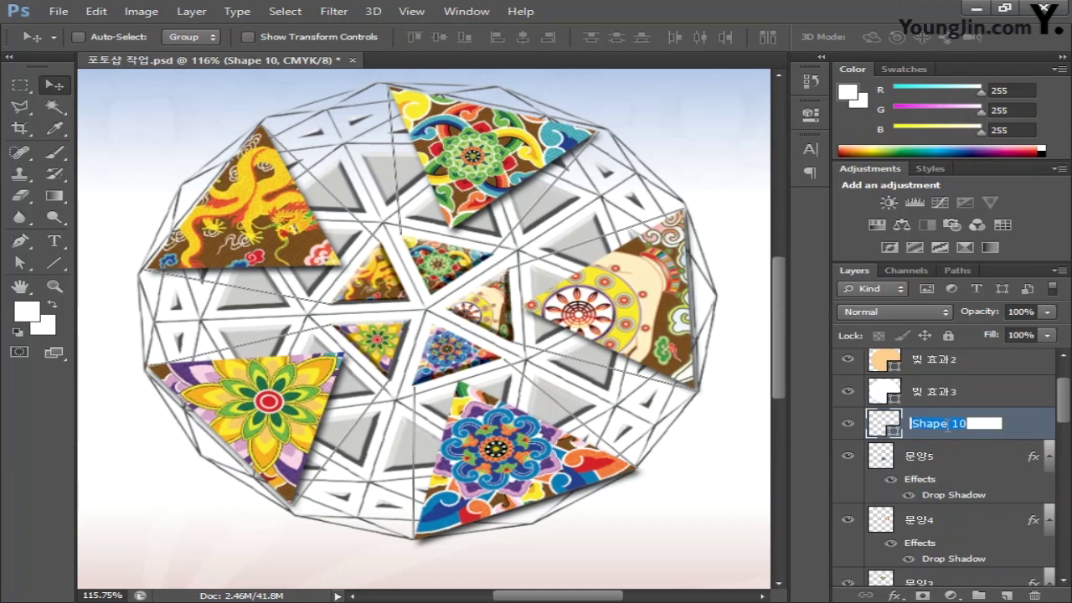
type("연결선")
key("Return")
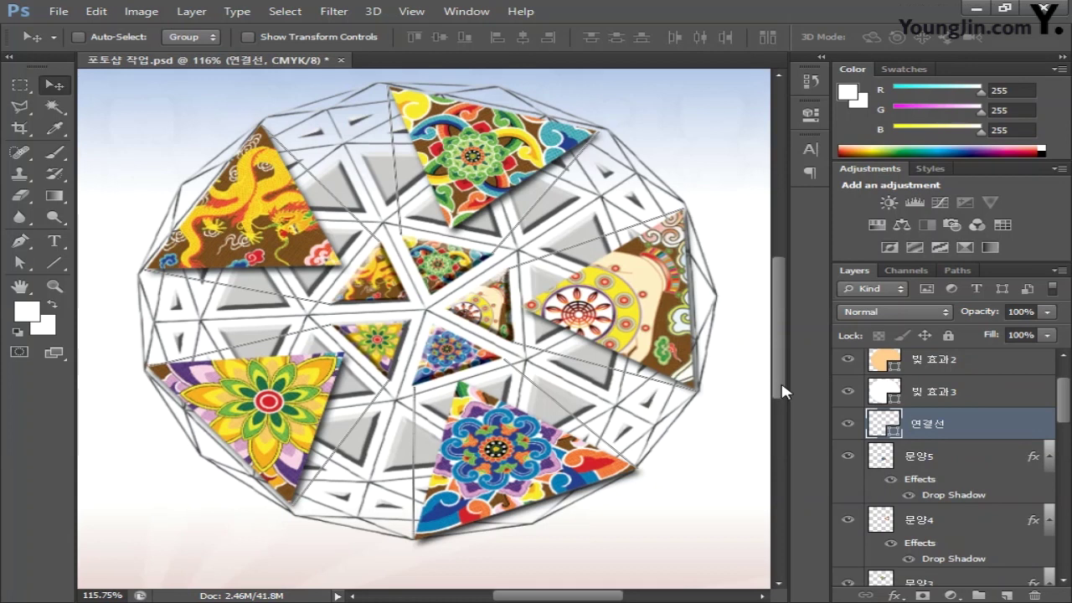
Step: Duplicate all layers from 연결선 down to 입체구 and merge the copies into a single layer
scroll(720, 380, "down", 3)
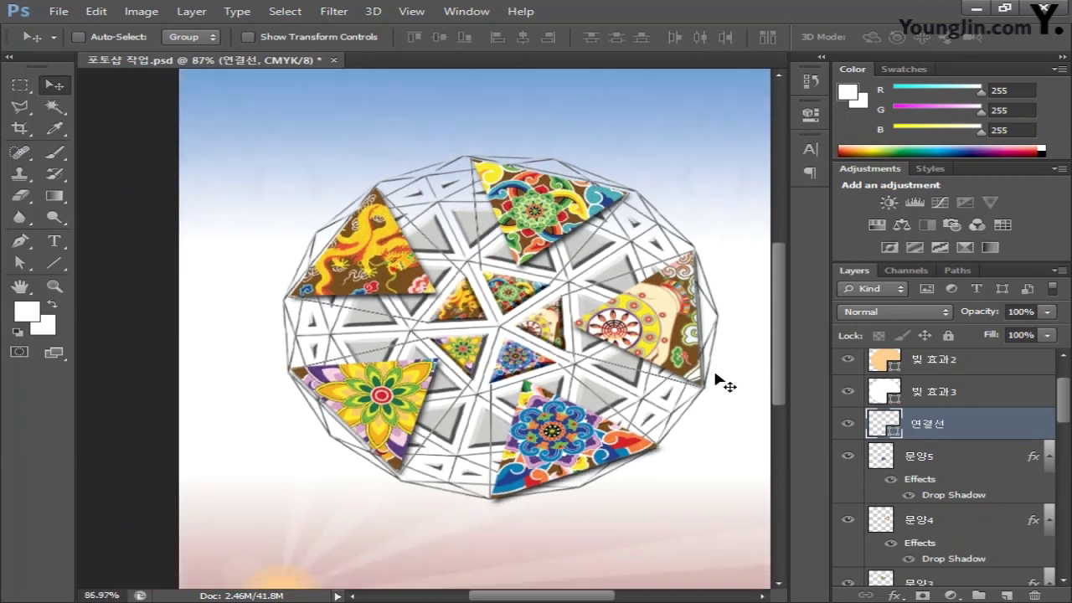
scroll(720, 380, "down", 1)
mouse_move(544, 596)
left_mouse_down()
mouse_move(589, 596)
mouse_move(559, 597)
left_mouse_up()
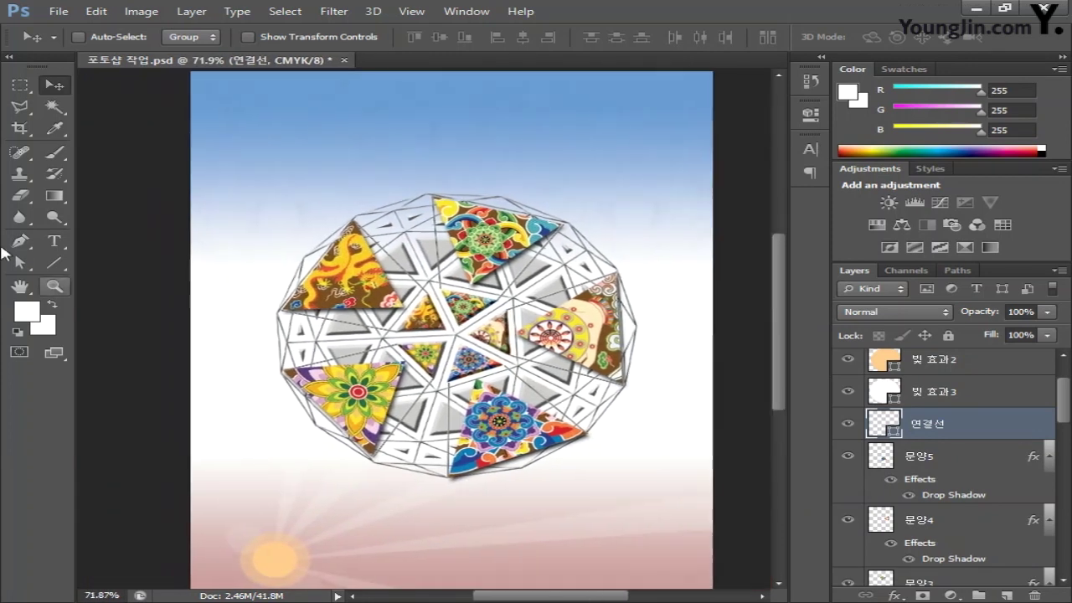
double_click(21, 287)
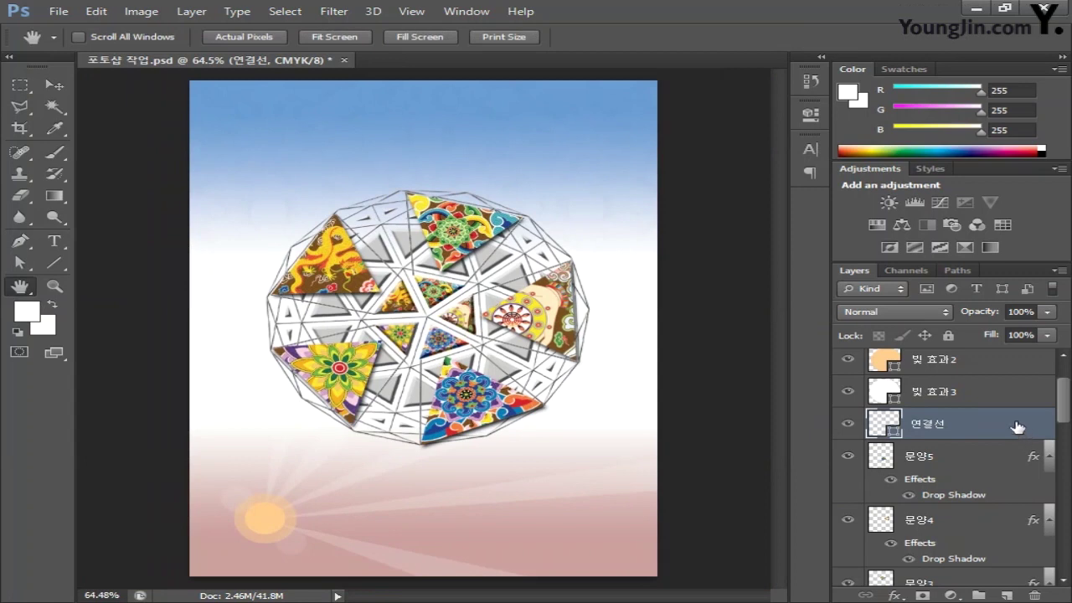
scroll(1003, 416, "down", 1)
scroll(999, 423, "down", 10)
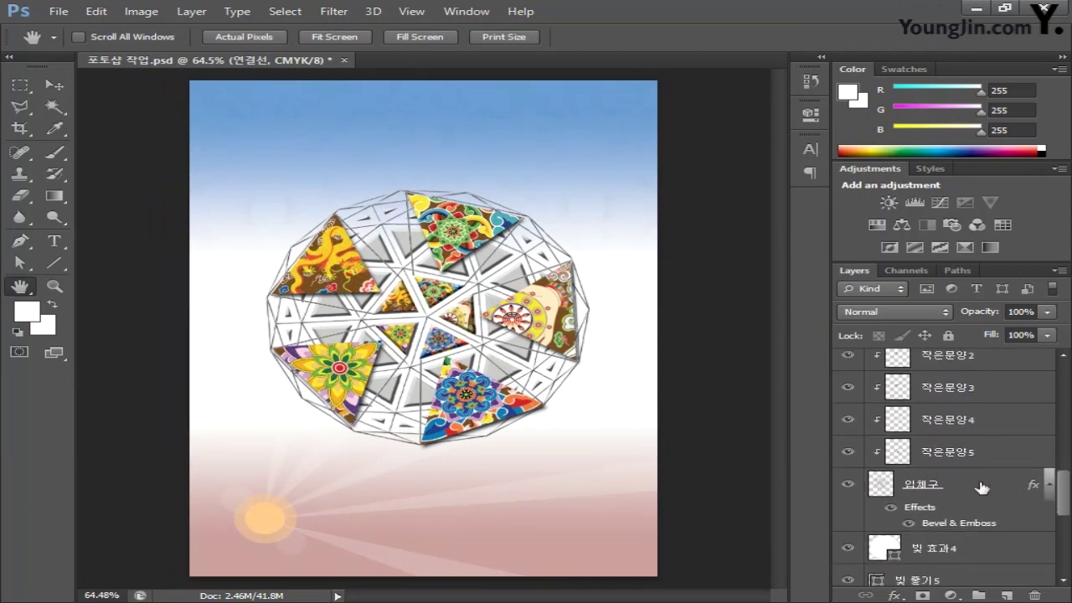
left_click(981, 488, "shift")
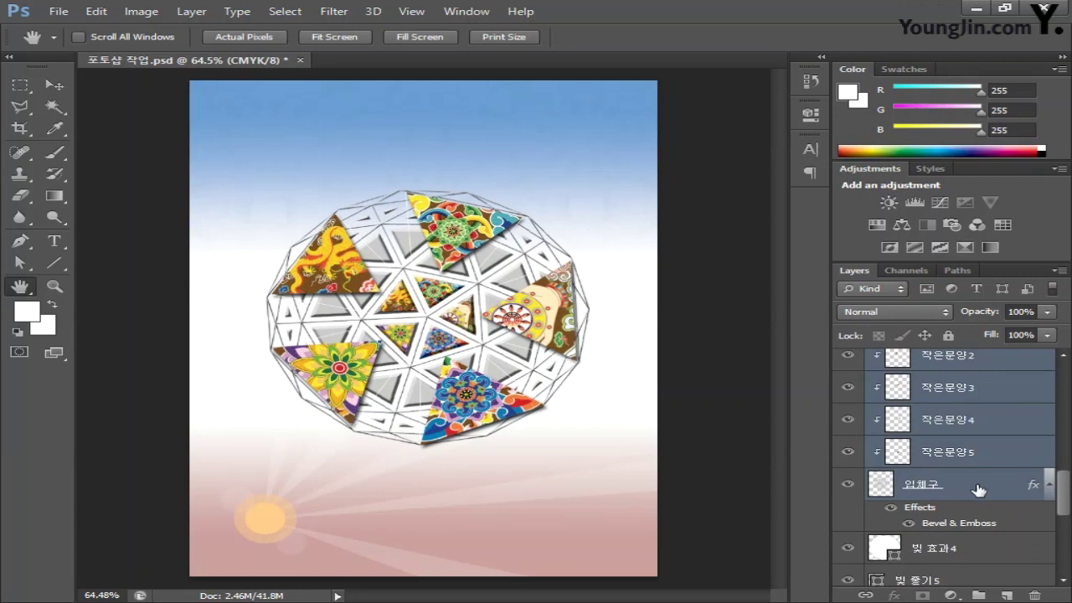
left_click_drag(996, 484, 1008, 595)
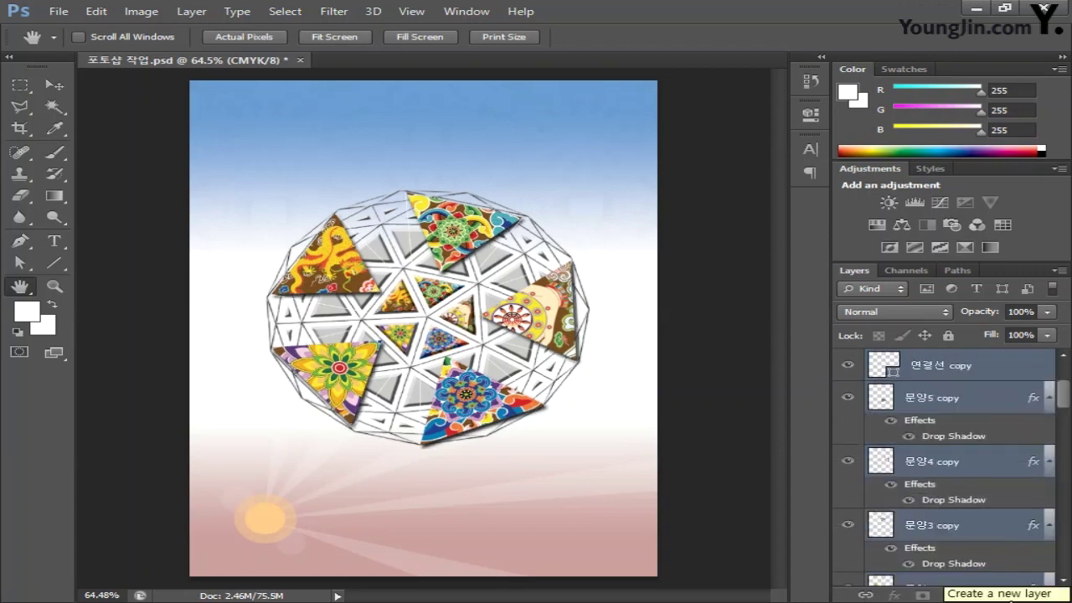
key("ctrl+e")
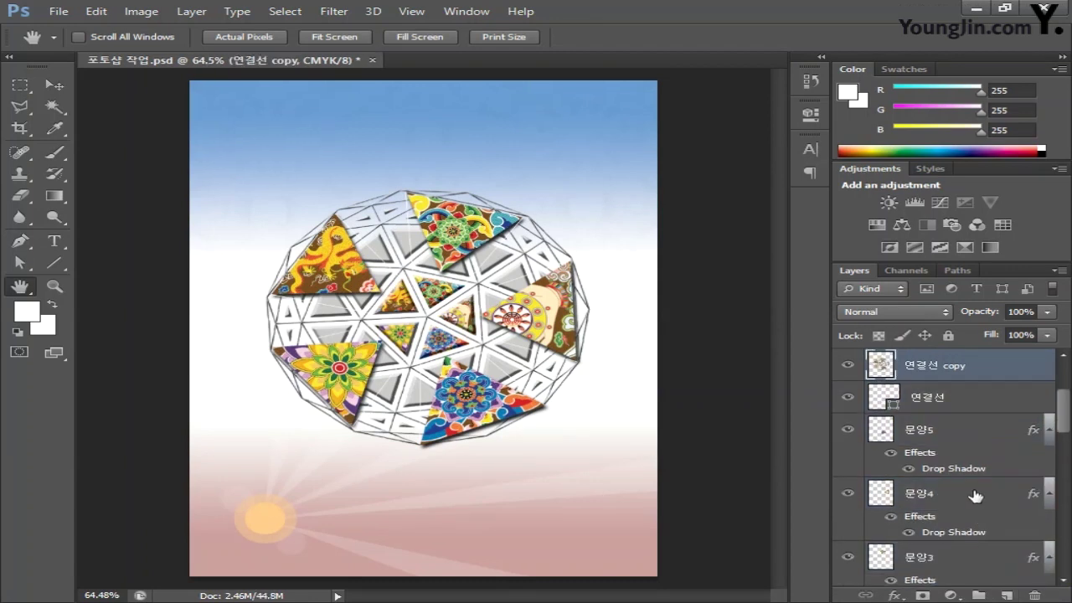
Step: Rename the merged sphere copy's layer as 입체구2
scroll(963, 443, "up", 2)
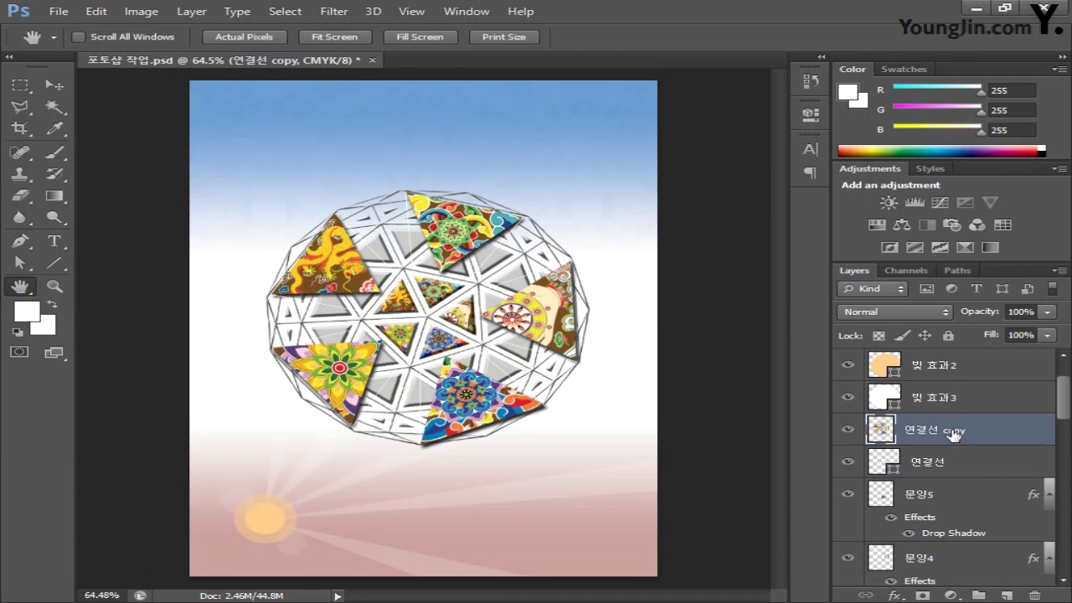
double_click(953, 431)
type("입체구2")
key("Return")
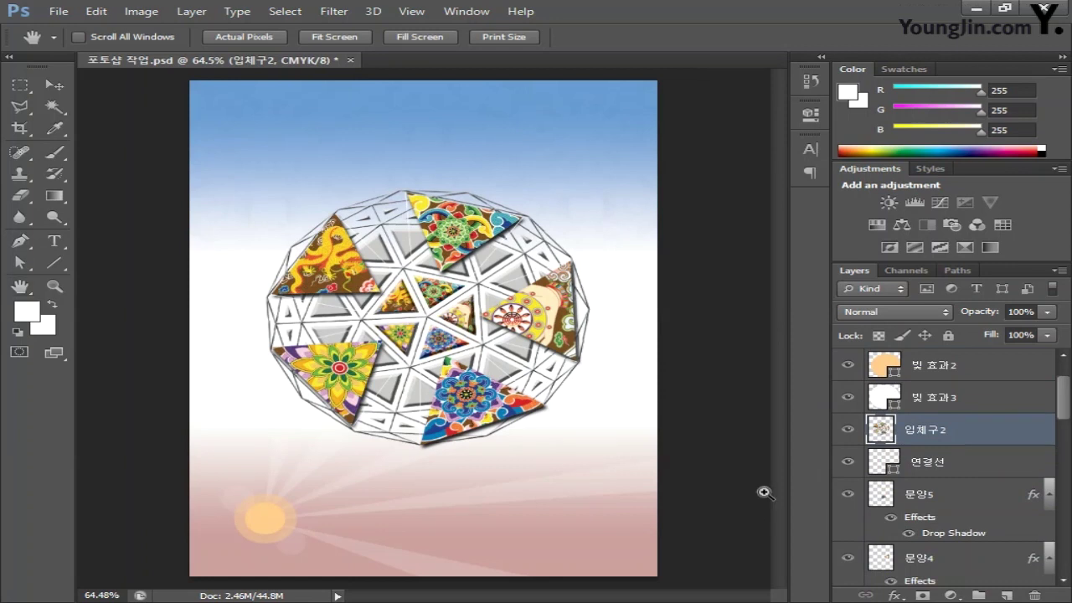
Step: Scale the 입체구2 sphere down to about 38.5% and place it in the blue sky at the upper right of the large sphere
key("ctrl+t")
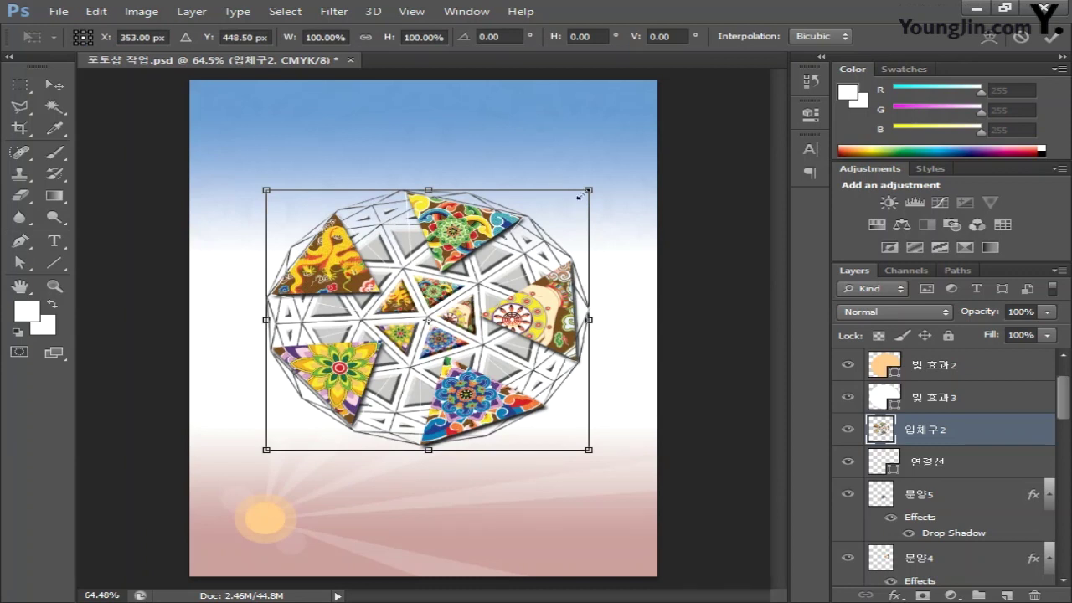
left_click_drag(588, 191, 407, 336)
left_click_drag(373, 400, 597, 159)
left_click_drag(641, 96, 624, 113)
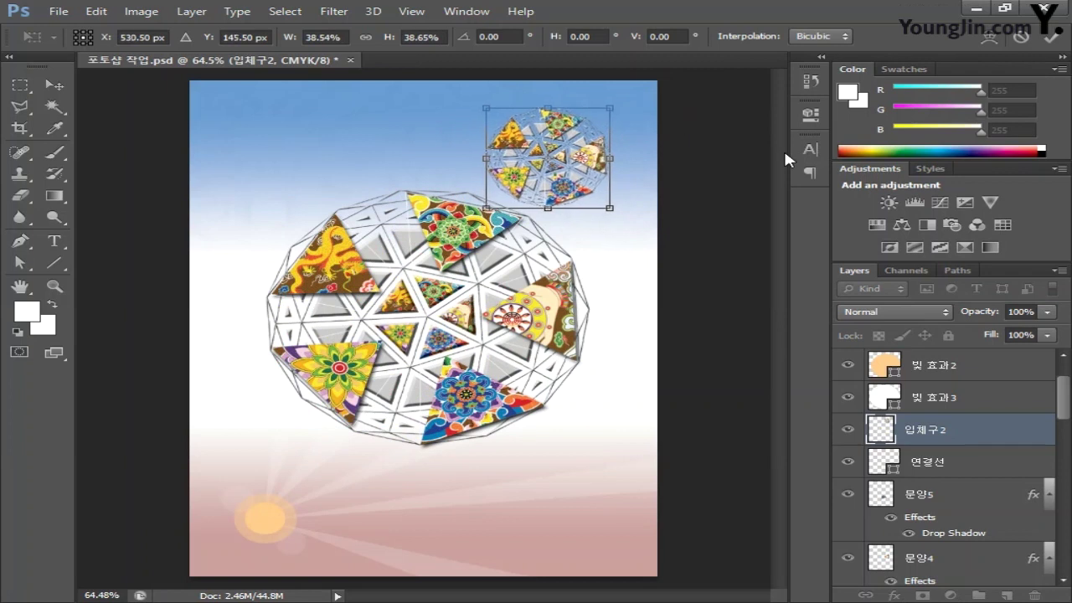
key("Return")
key("h")
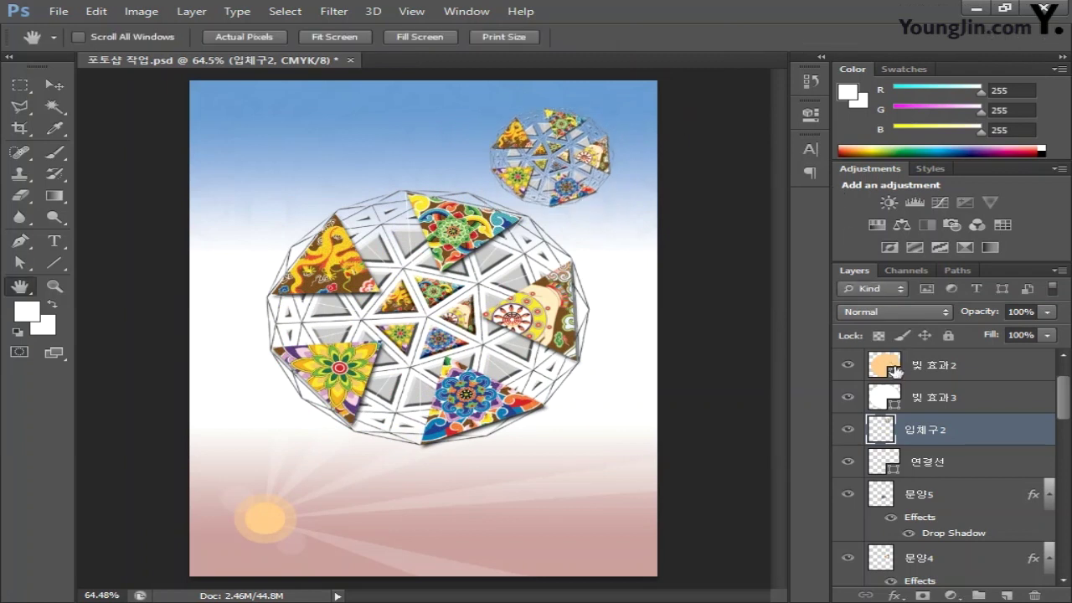
Step: Duplicate the 입체구2 sphere, scale the copy to about 56% and place it just below the large sphere's lower-left edge, above the sun
key("ctrl+j")
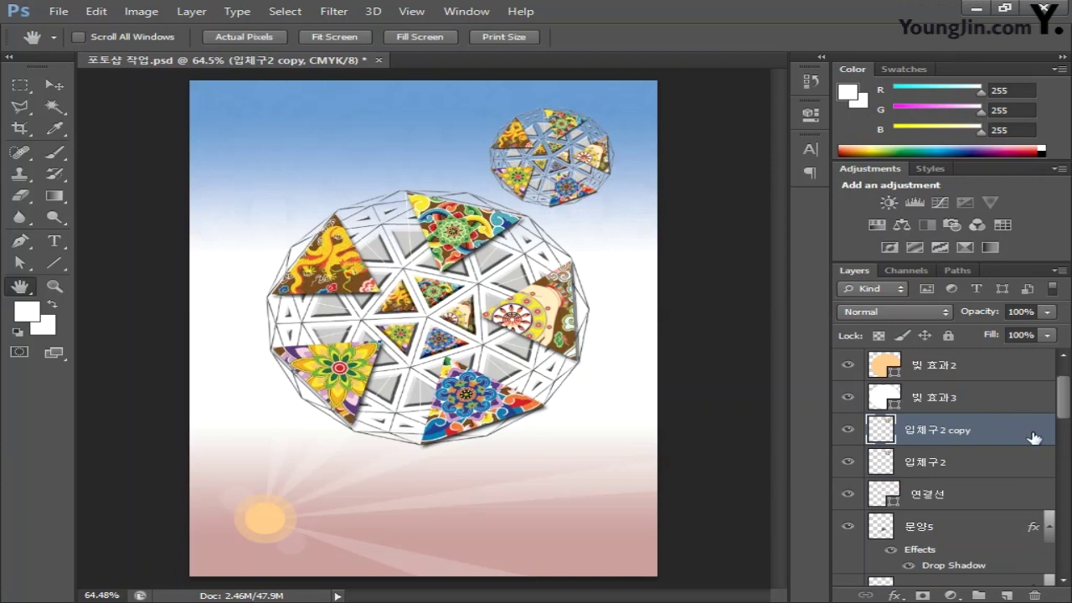
key("ctrl+t")
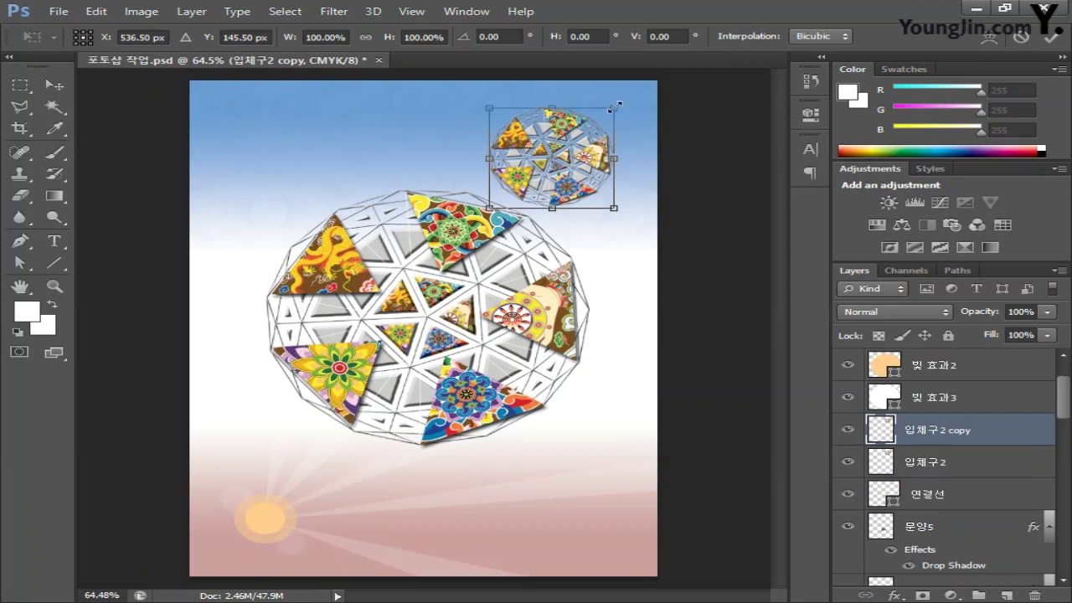
left_click_drag(614, 101, 300, 435)
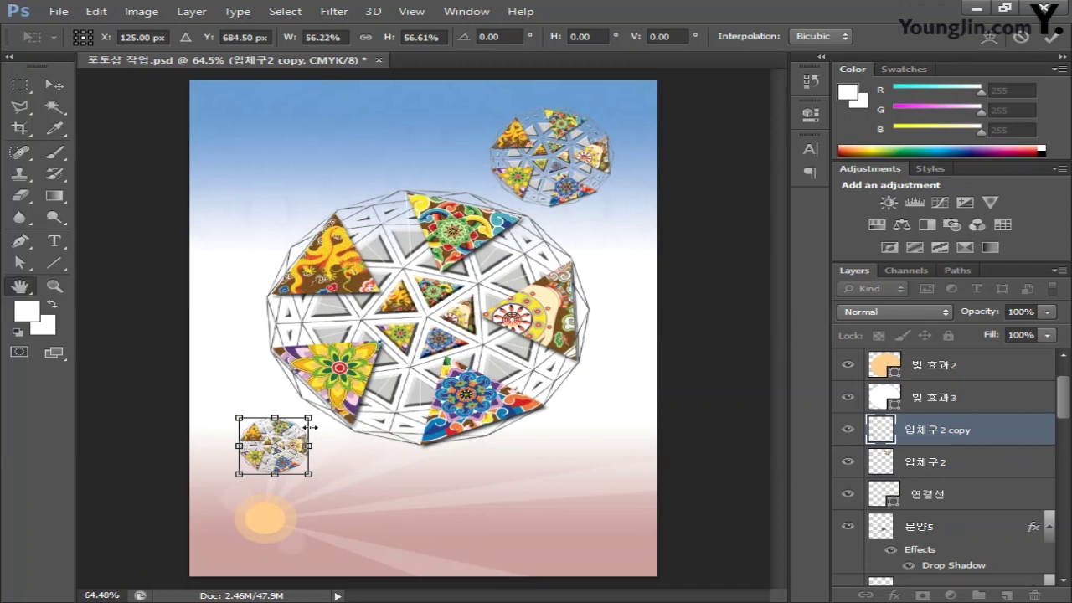
key("Return")
Step: Duplicate the small lower-left sphere, scale the copy down slightly and place it below and to the right of the original
key("ctrl+j")
key("ctrl+t")
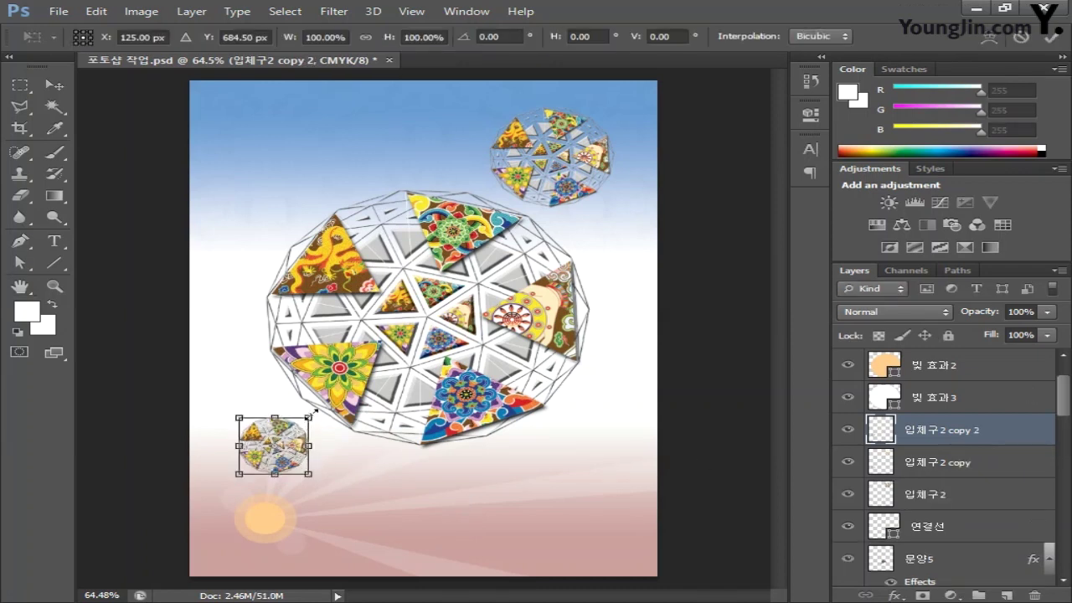
left_click_drag(305, 422, 377, 490)
key("Return")
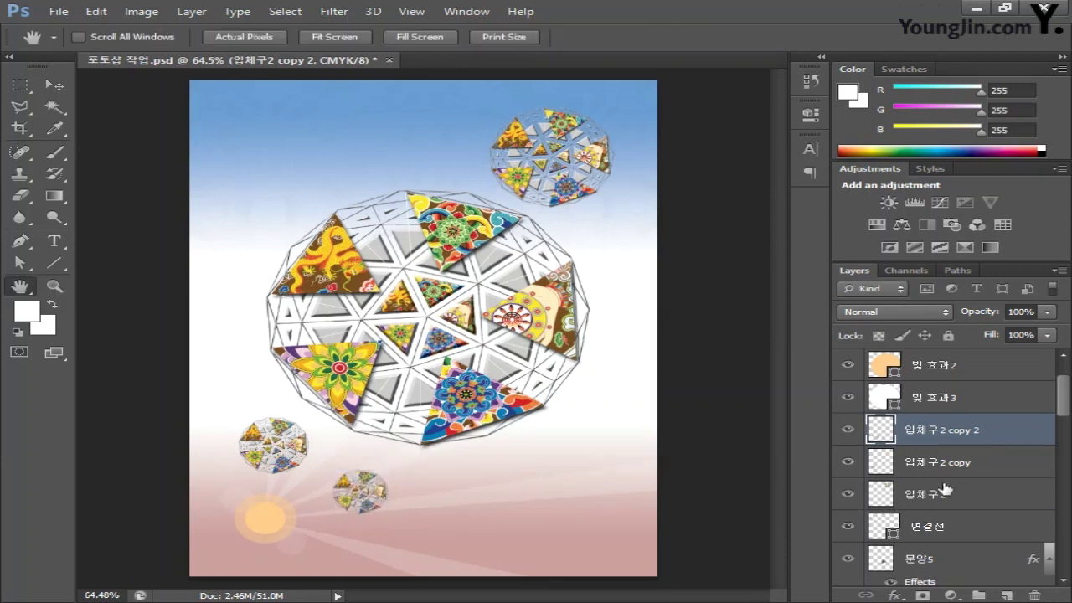
Step: Rename the two new sphere copies' layers as 입체구3 and 입체구4
double_click(959, 462)
type("입체구3")
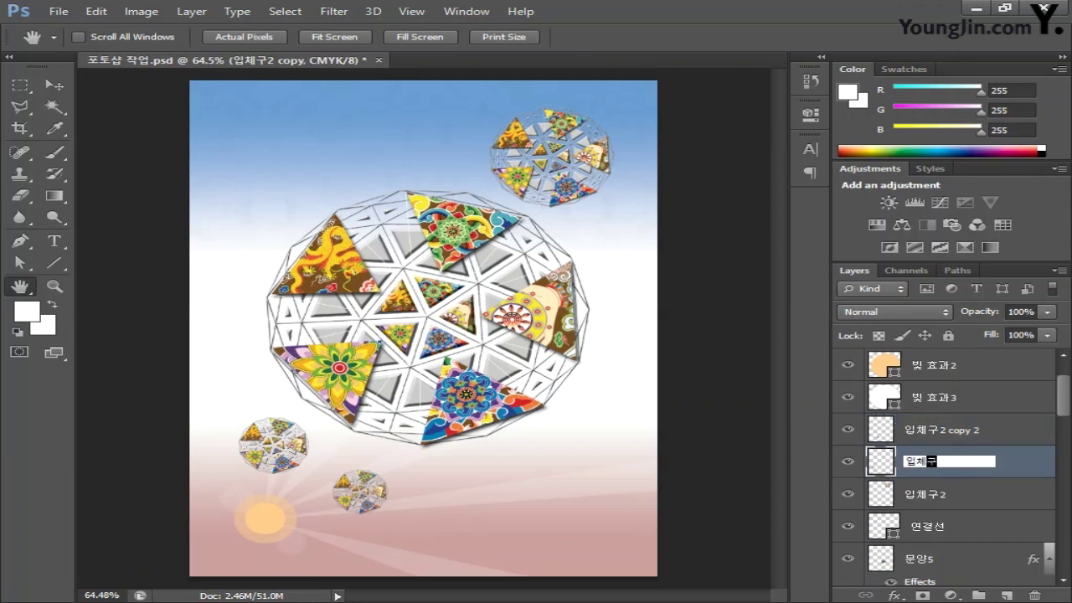
double_click(966, 430)
type("입체구4")
key("Return")
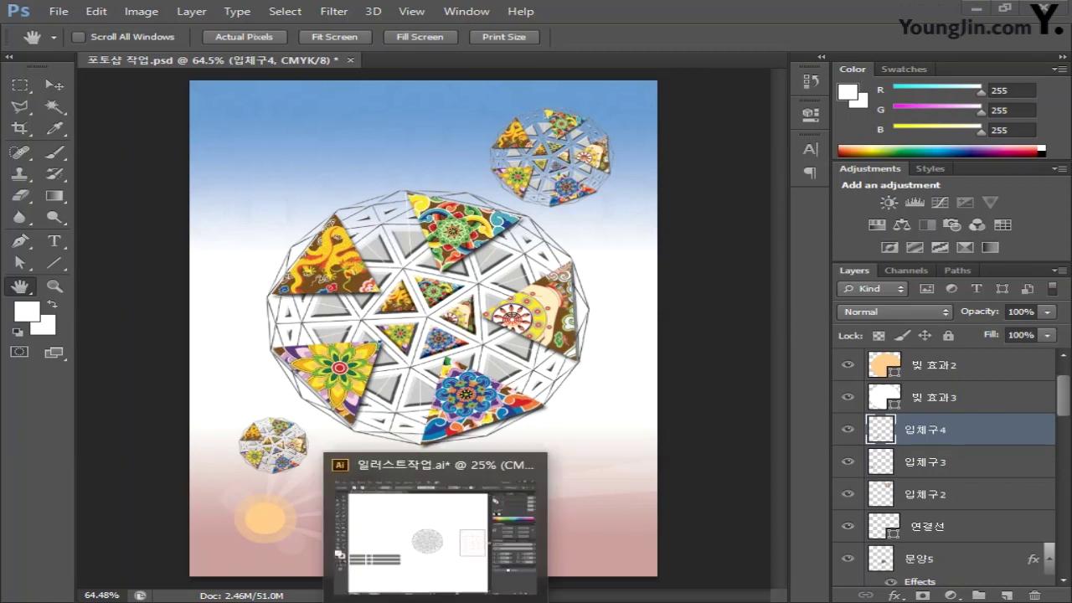
Step: Switch to Illustrator's 일러스트작업.ai to copy the cloud pattern and paste it into the Photoshop document as pixels
left_click(436, 527)
left_click_drag(251, 327, 249, 307)
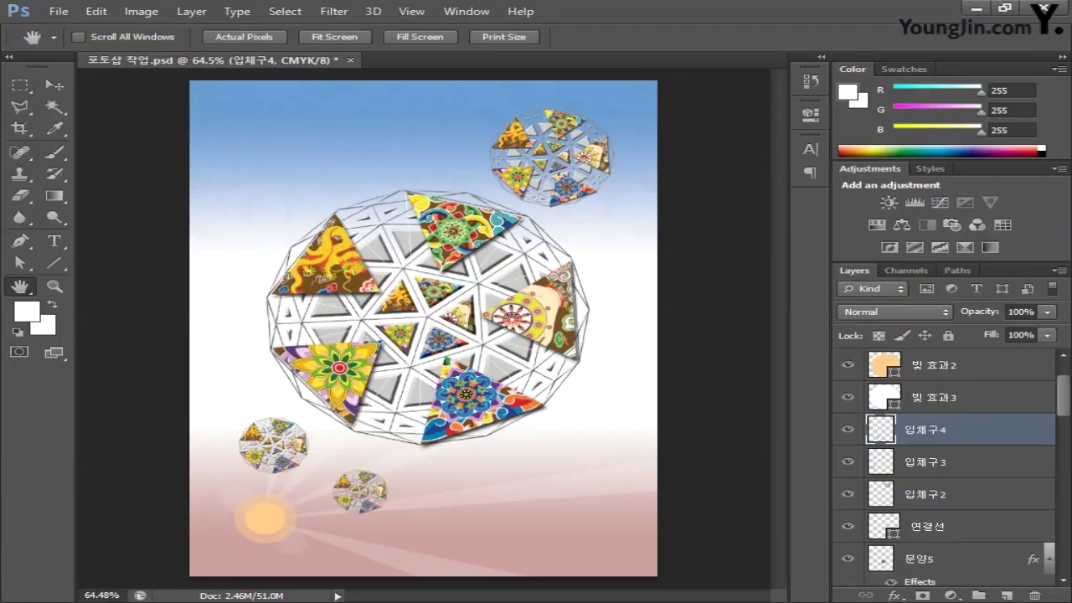
key("ctrl+v")
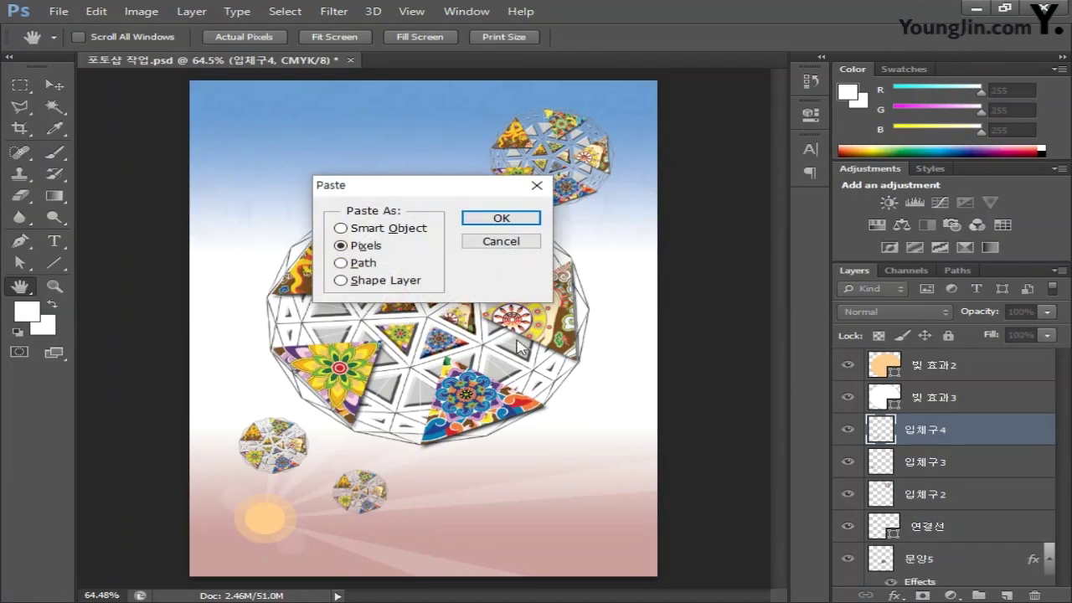
left_click(504, 216)
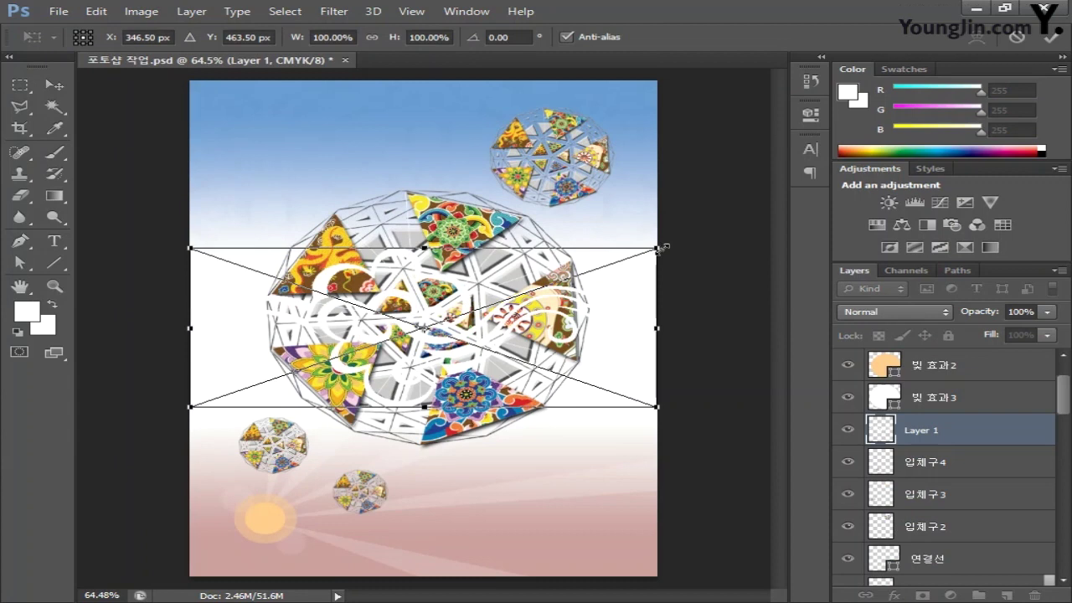
Step: Scale the pasted cloud pattern down proportionally and place it in the upper-left corner of the blue sky
left_click_drag(658, 249, 501, 342)
left_click_drag(374, 165, 375, 127)
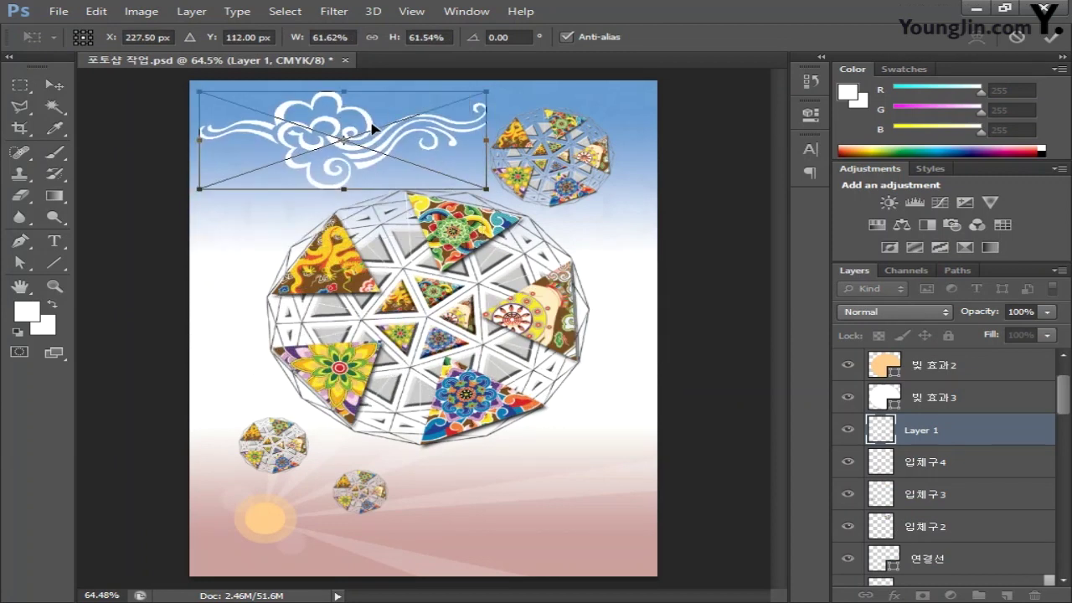
left_click_drag(490, 89, 364, 117)
key("Return")
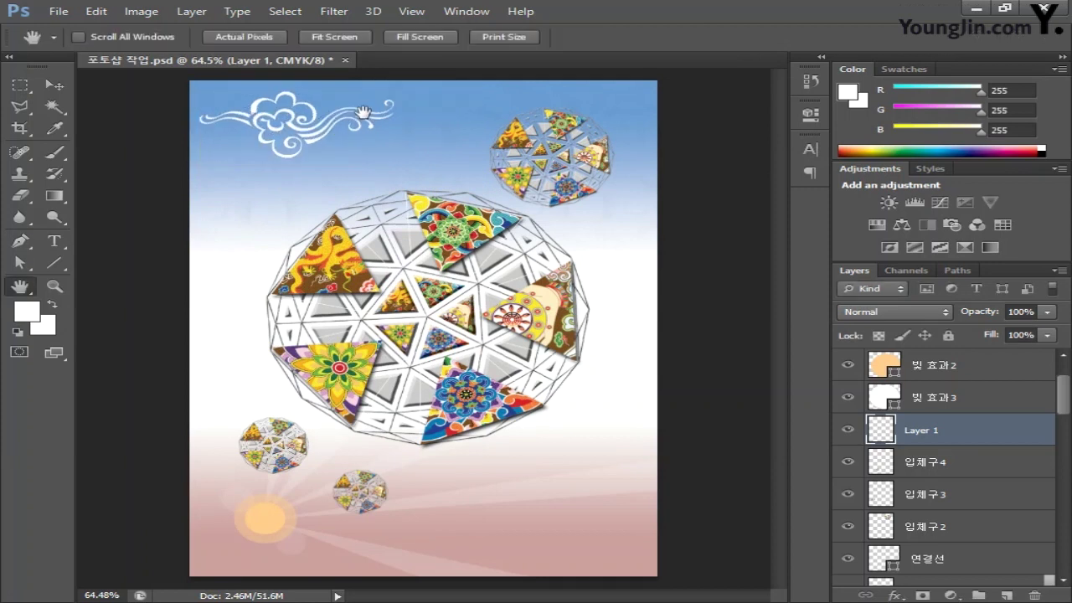
Step: Rename the cloud pattern's layer as 구름문양 and set its opacity to 50%
double_click(927, 430)
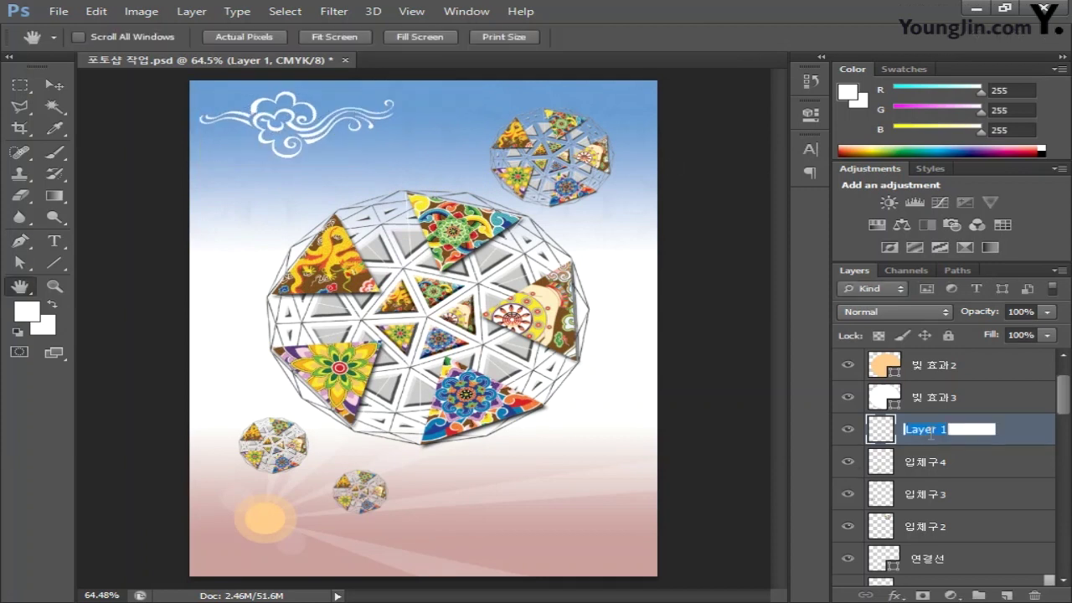
type("구름문양")
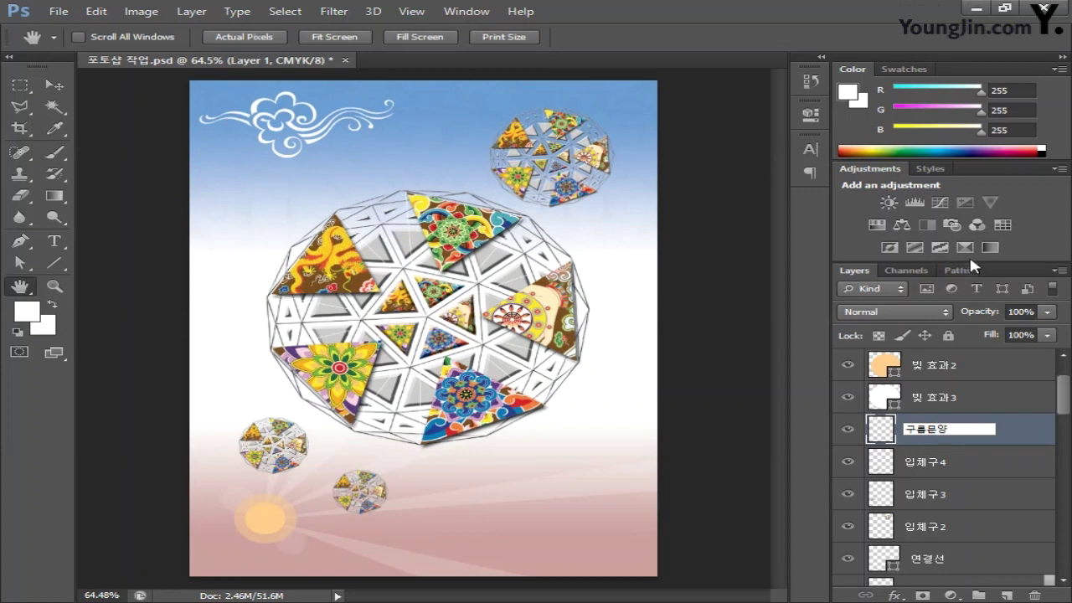
left_click(1023, 311)
type("50")
key("Return")
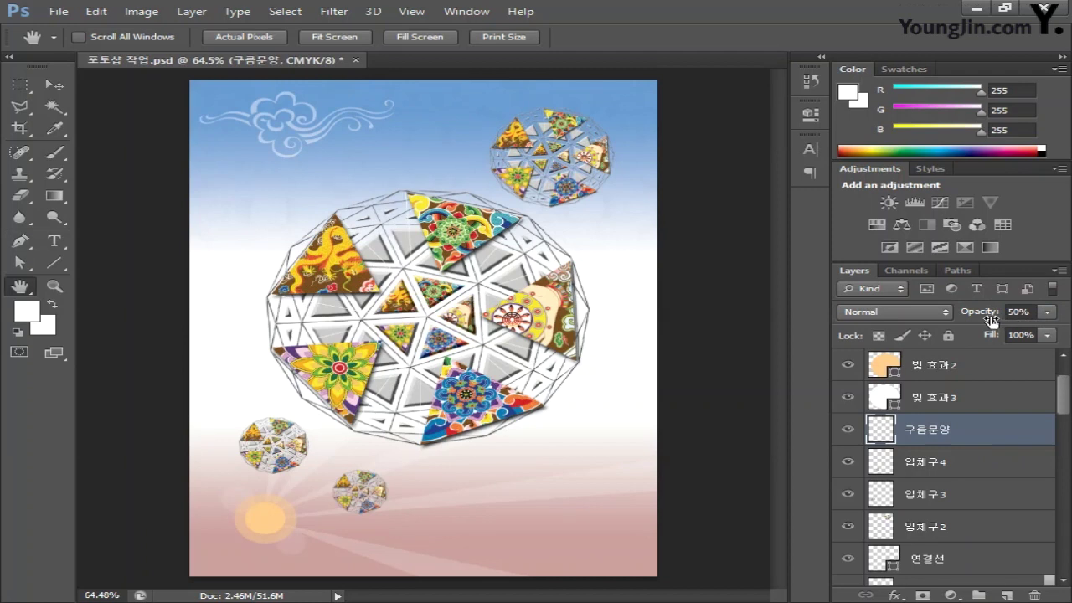
Step: Create a paragraph text box over the cloud pattern with the title 한국의 조각과 문양전, widened to fit on one line
left_click(56, 241)
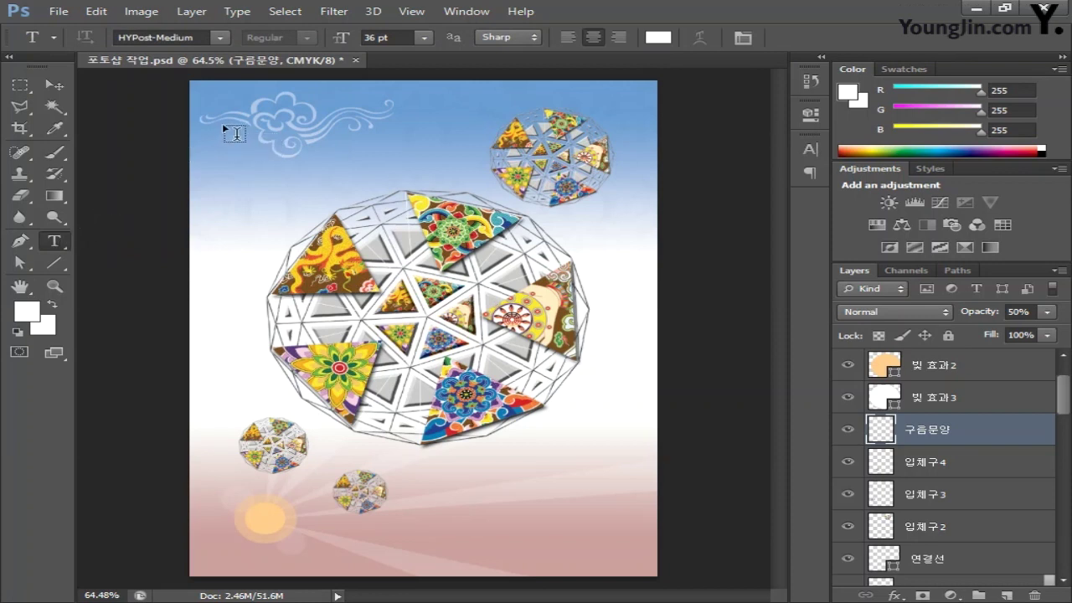
left_click_drag(221, 125, 446, 157)
type("한국의")
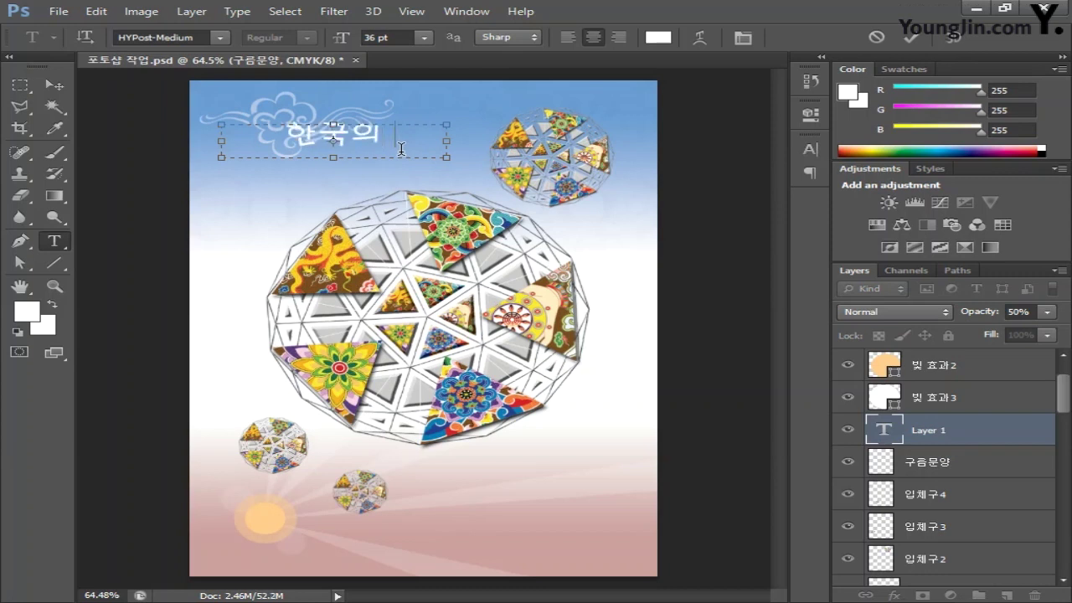
type(" 조각과")
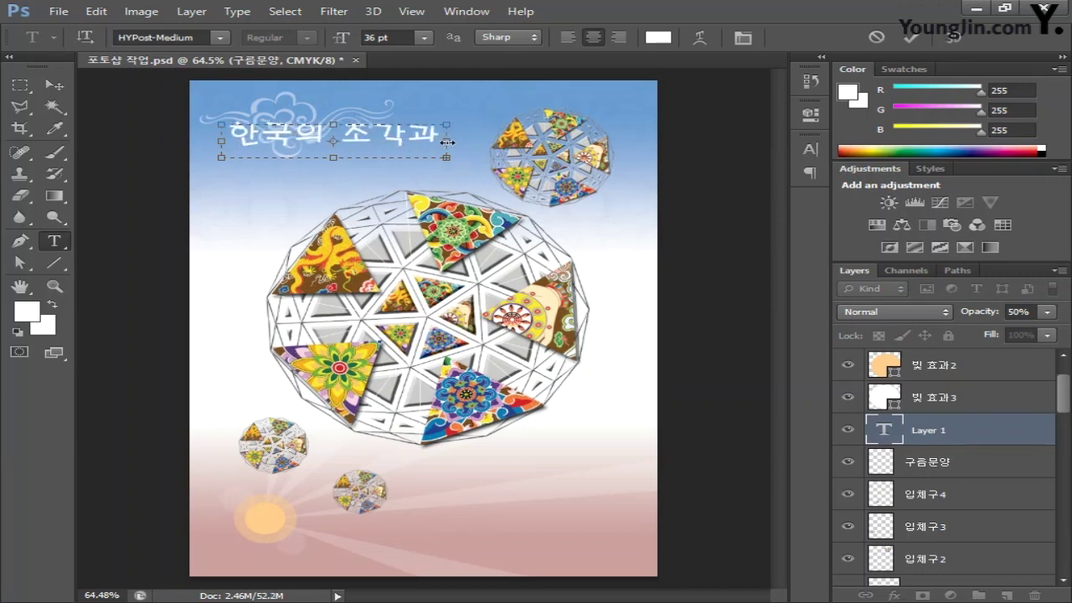
left_click_drag(447, 142, 222, 138)
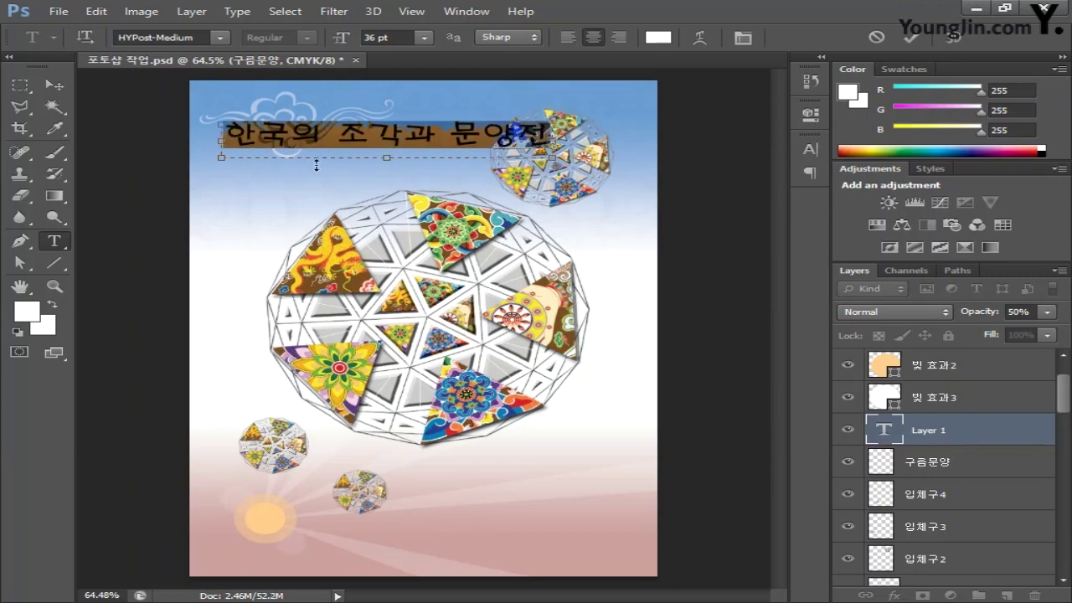
Step: Set the title text's font size to 33 pt
left_click(810, 149)
left_click(615, 182)
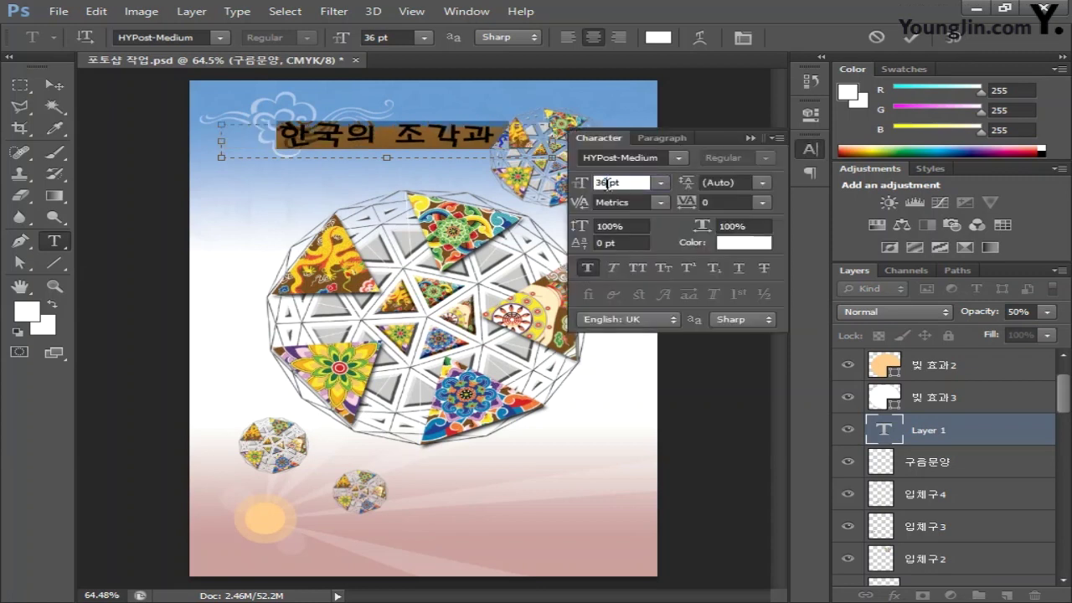
type("3")
key("Return")
type("3")
key("Return")
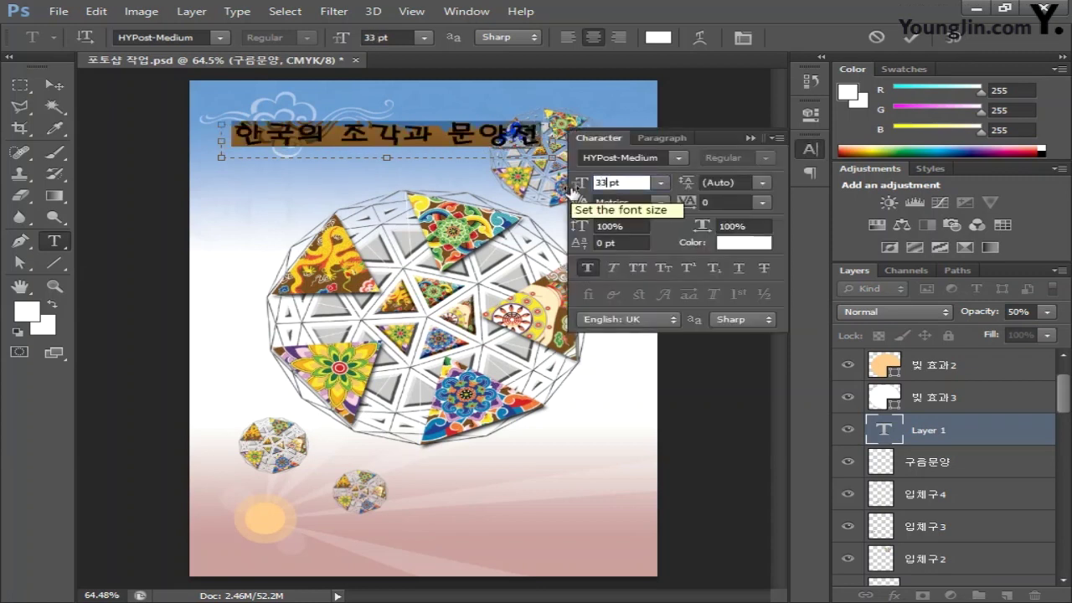
Step: Change the title's font to HYPMokGak-Bold and set its tracking to -50
left_click(678, 157)
scroll(753, 377, "up", 3)
left_click(677, 280)
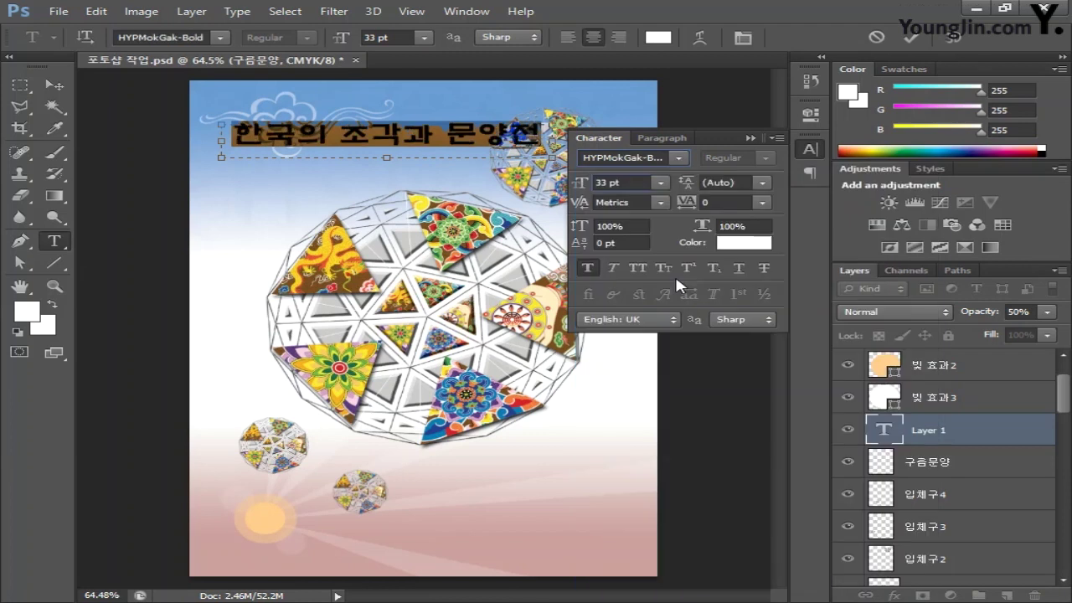
left_click(722, 201)
type("-50")
key("Return")
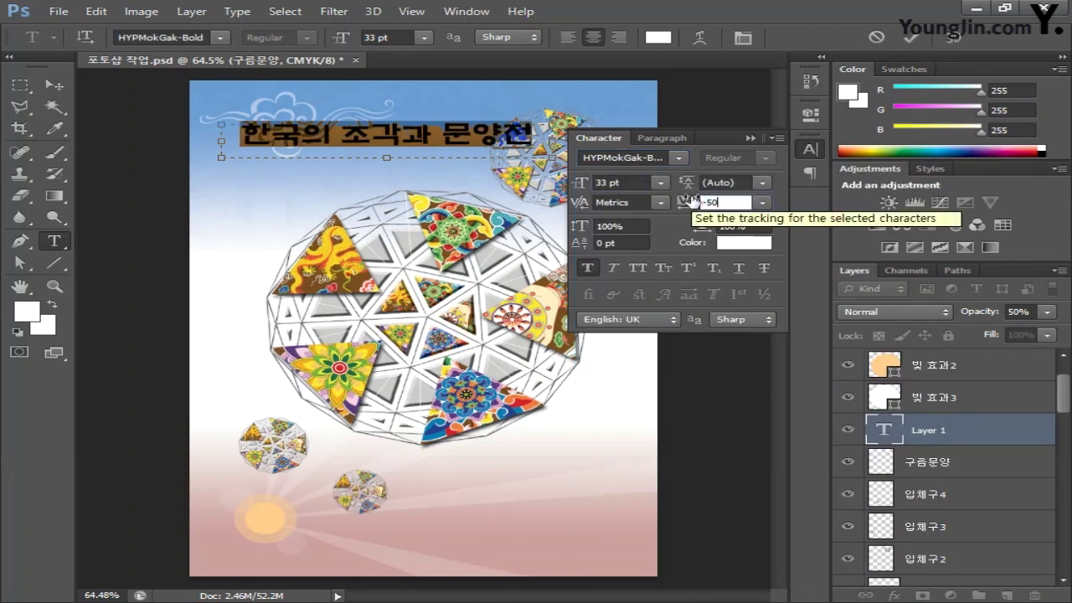
Step: Move the title left and slightly down over the cloud pattern, and narrow its text box to about 11.46 cm wide
key("ctrl+Return")
key("v")
left_click_drag(396, 138, 360, 147)
left_click(53, 241)
left_click(393, 144)
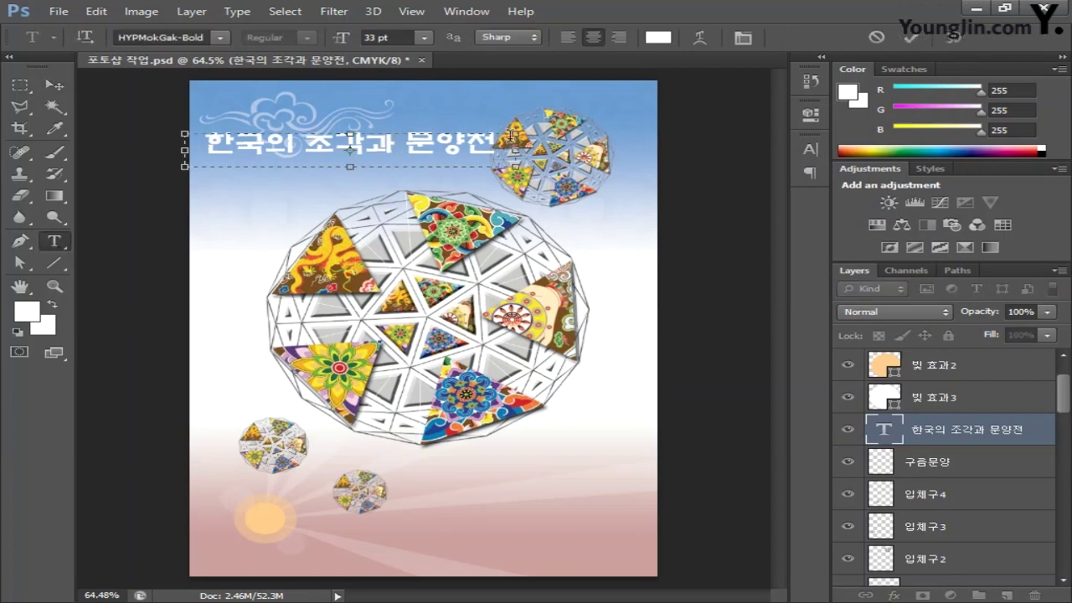
key("ctrl+a")
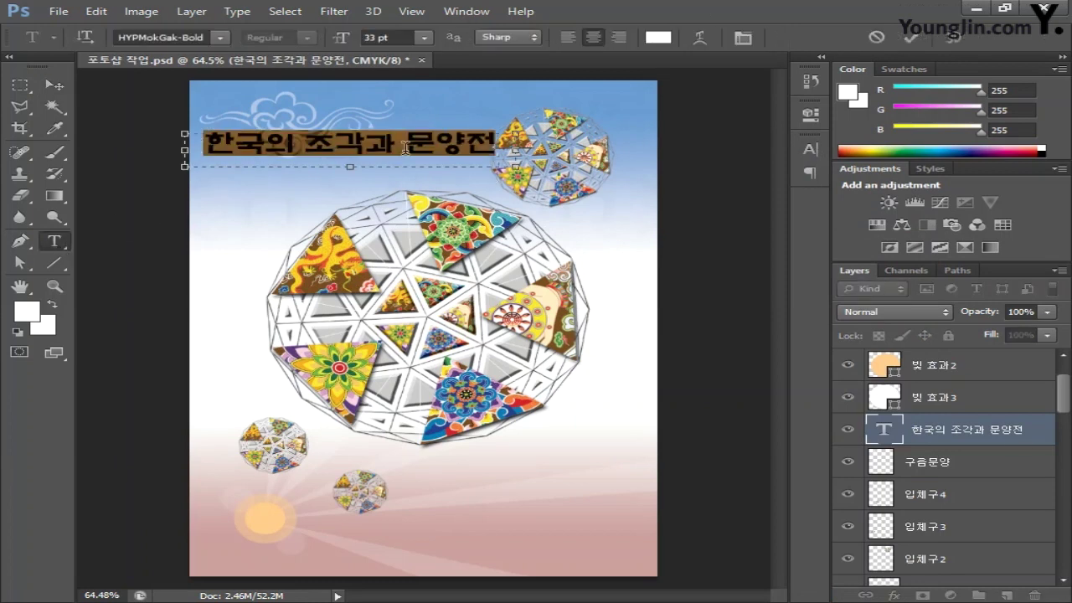
key("ctrl+h")
key("BackSpace")
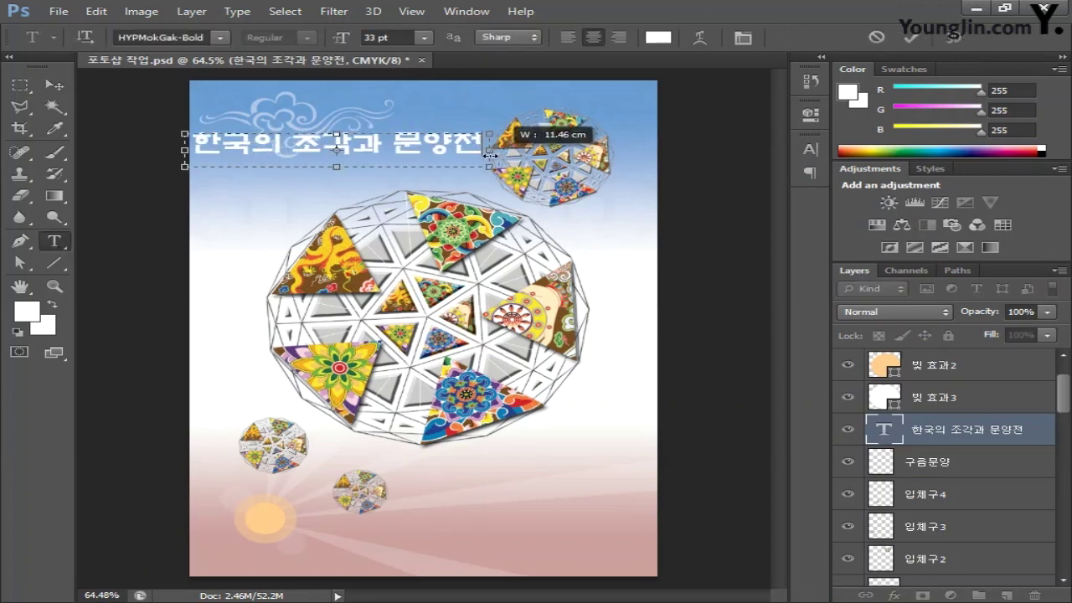
Step: Transform the title to about 92% width and 145% height, and position it just below the cloud pattern's center
left_click(54, 85)
key("ctrl+t")
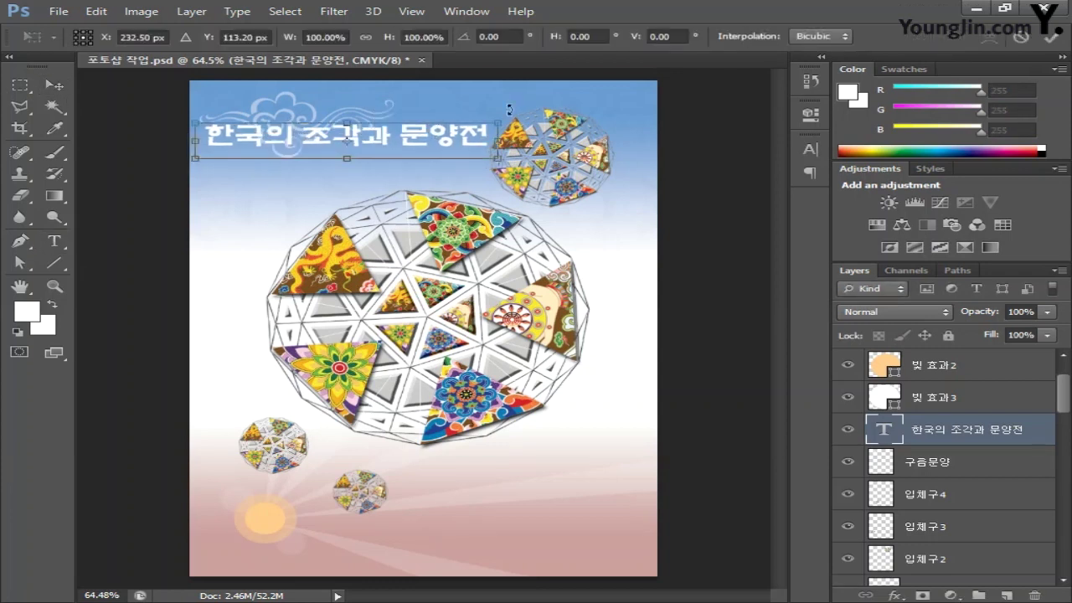
left_click_drag(499, 119, 470, 101)
left_click_drag(443, 137, 446, 140)
left_click_drag(339, 116, 340, 109)
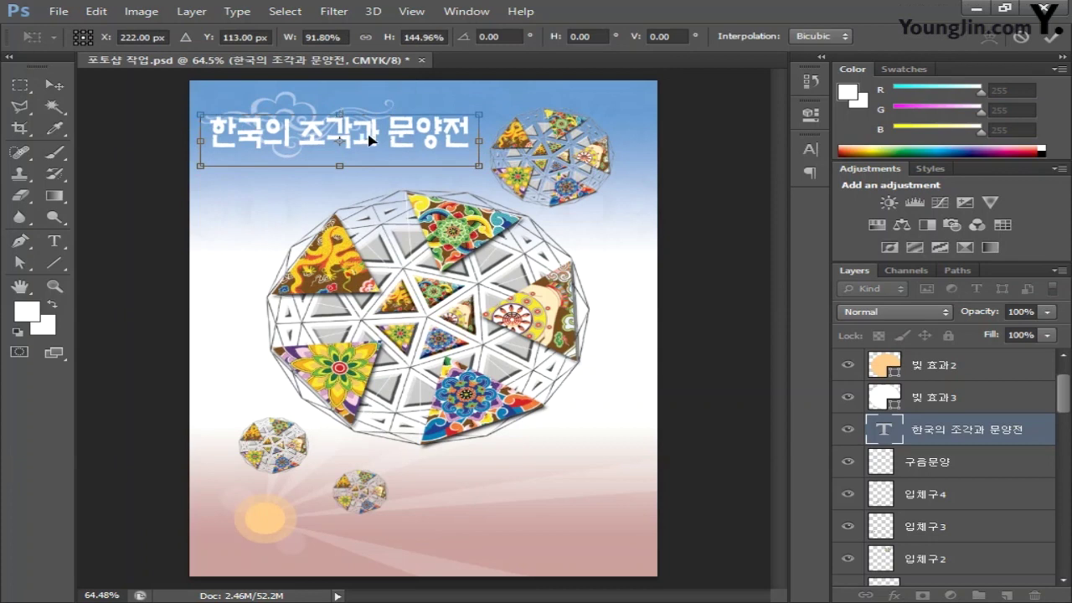
left_click_drag(372, 142, 374, 150)
key("Return")
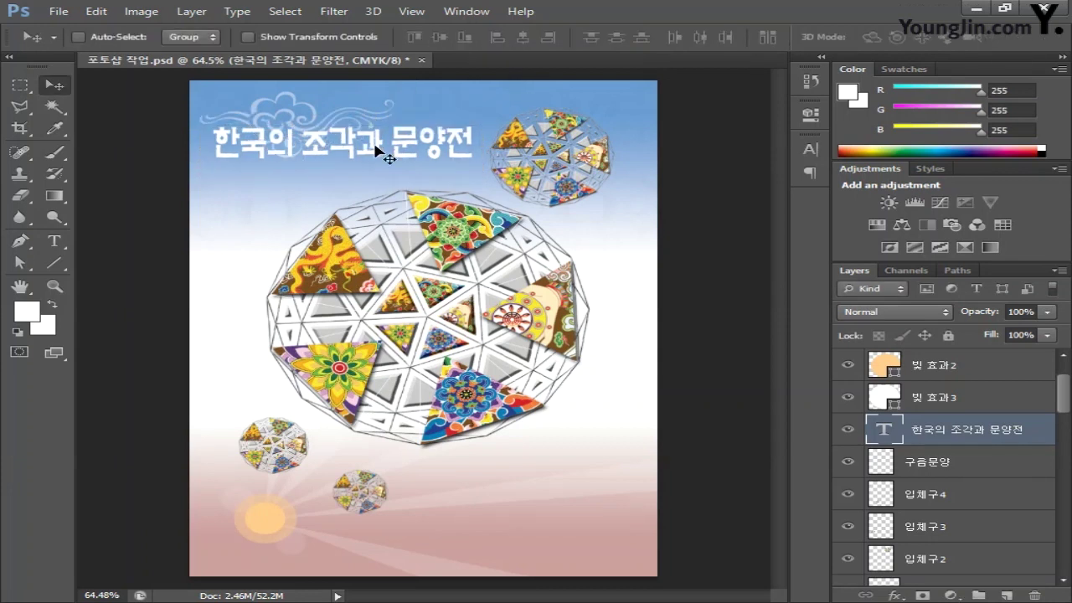
Step: Add a Drop Shadow to the 한국의 조각과 문양전 title layer, with its color at C0 M0 Y0 K100
double_click(1039, 432)
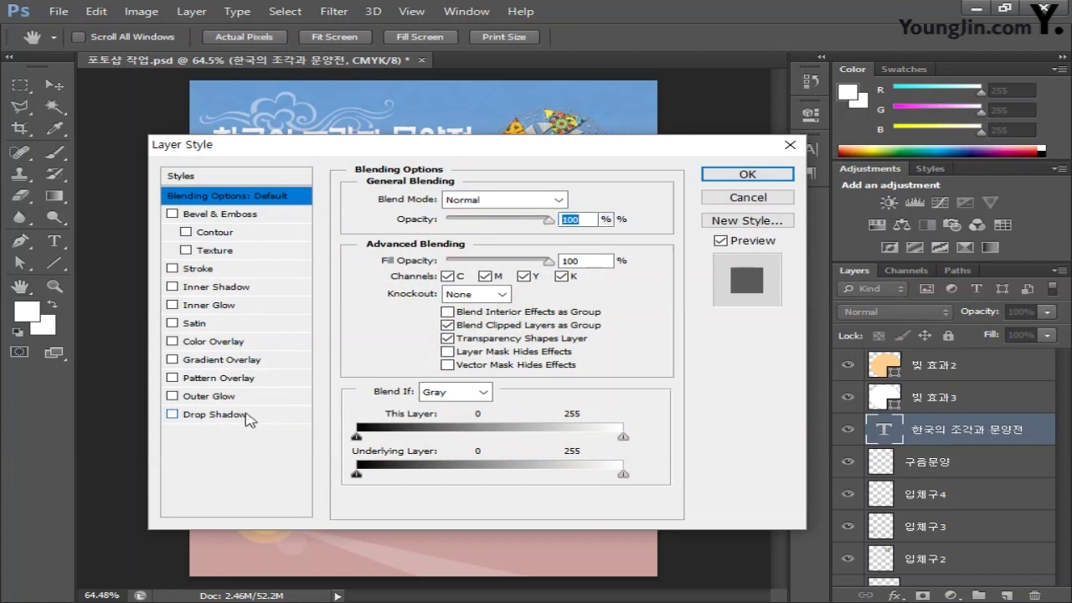
left_click(214, 415)
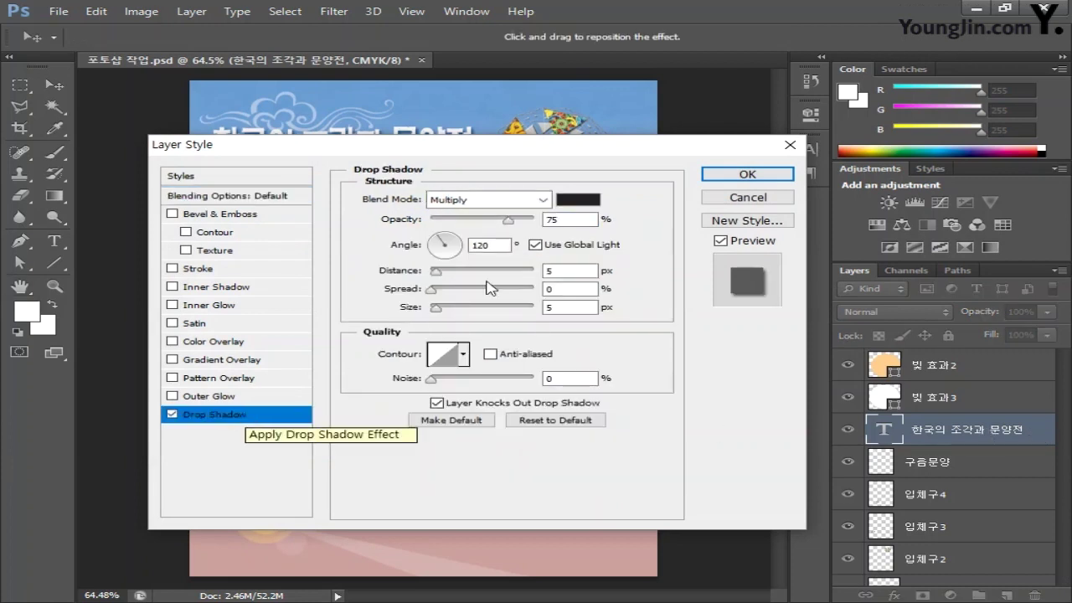
left_click(589, 201)
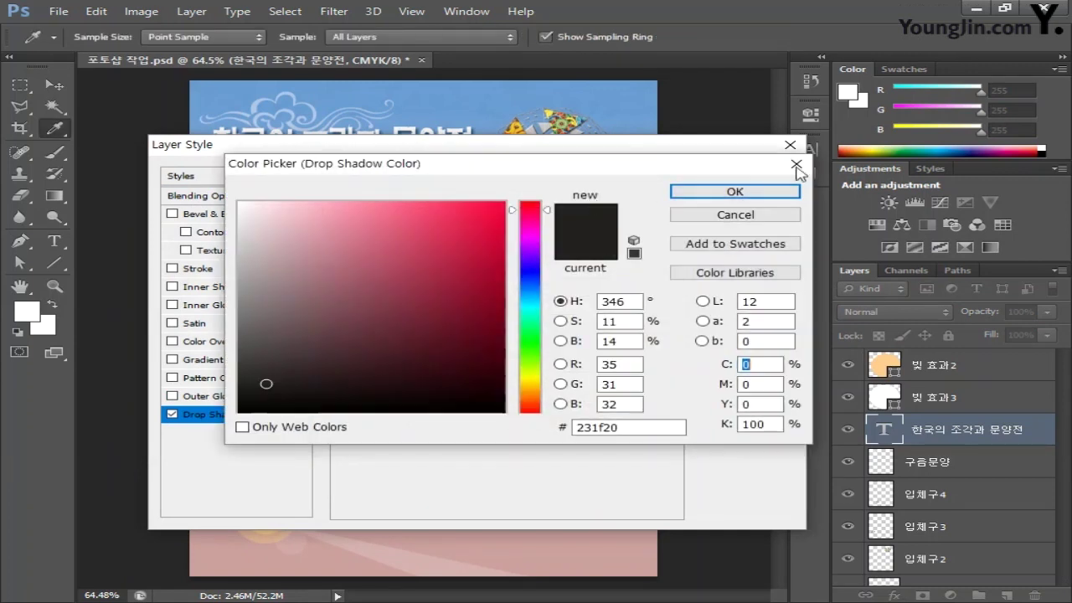
left_click(761, 192)
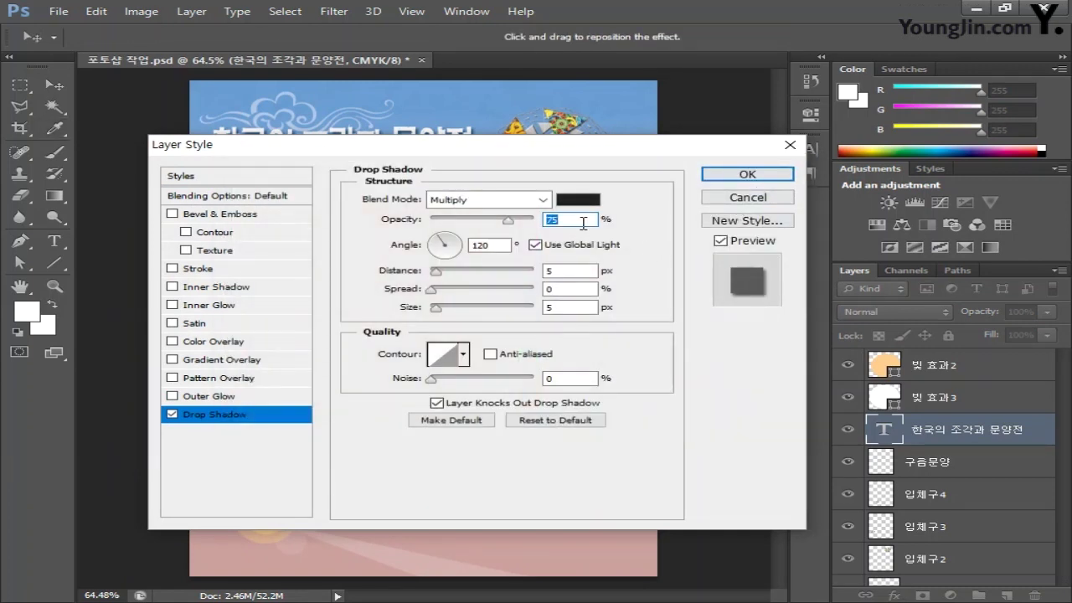
Step: Set the title's drop shadow to 95% opacity, 6 px distance and 0 px size, and apply it
type("95")
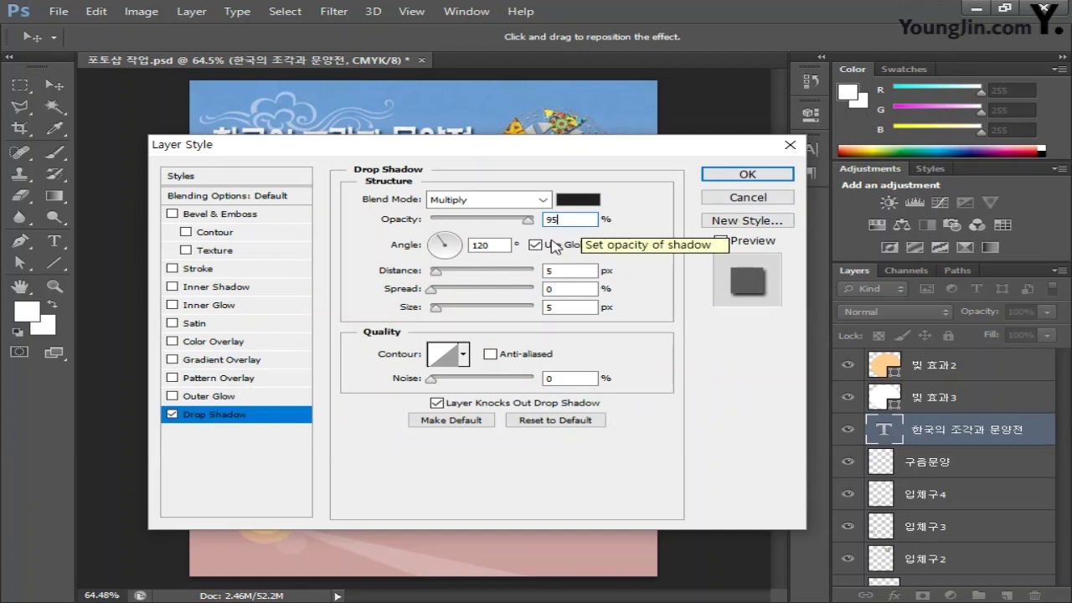
double_click(559, 270)
type("6")
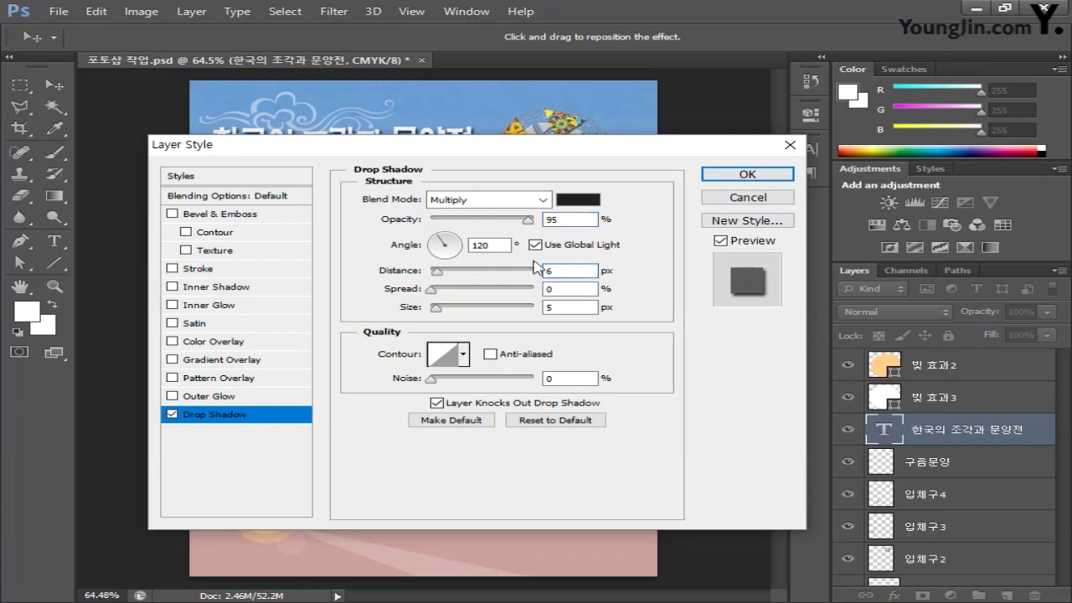
double_click(550, 301)
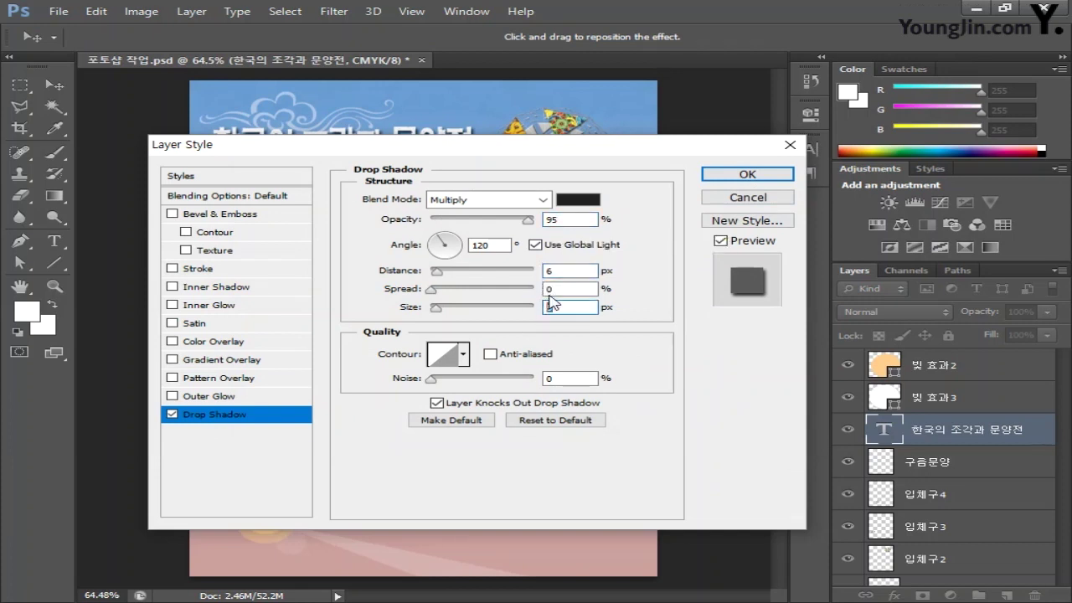
type("0")
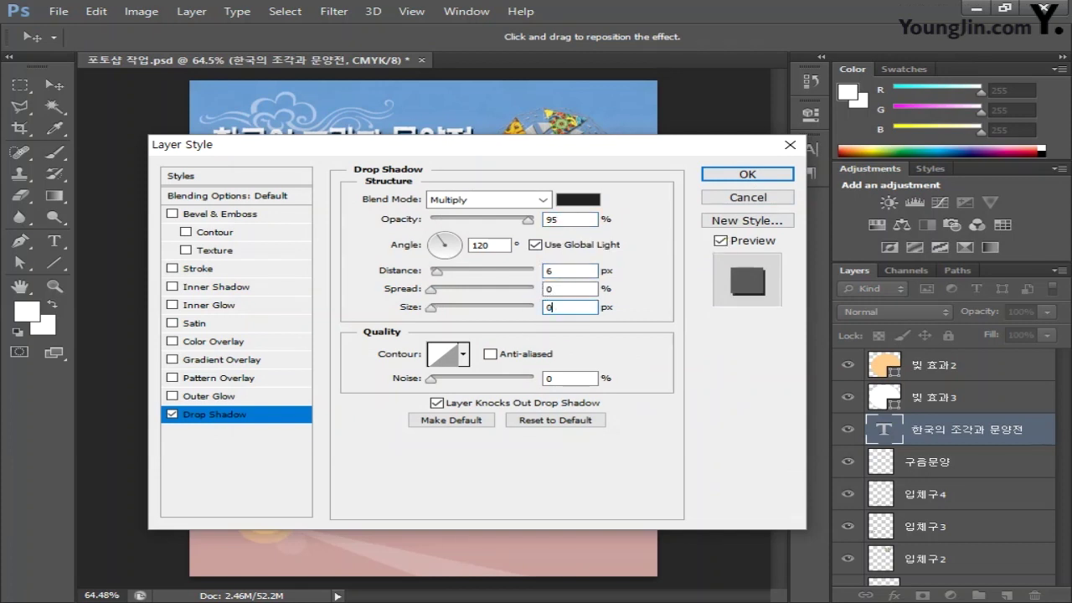
left_click(748, 175)
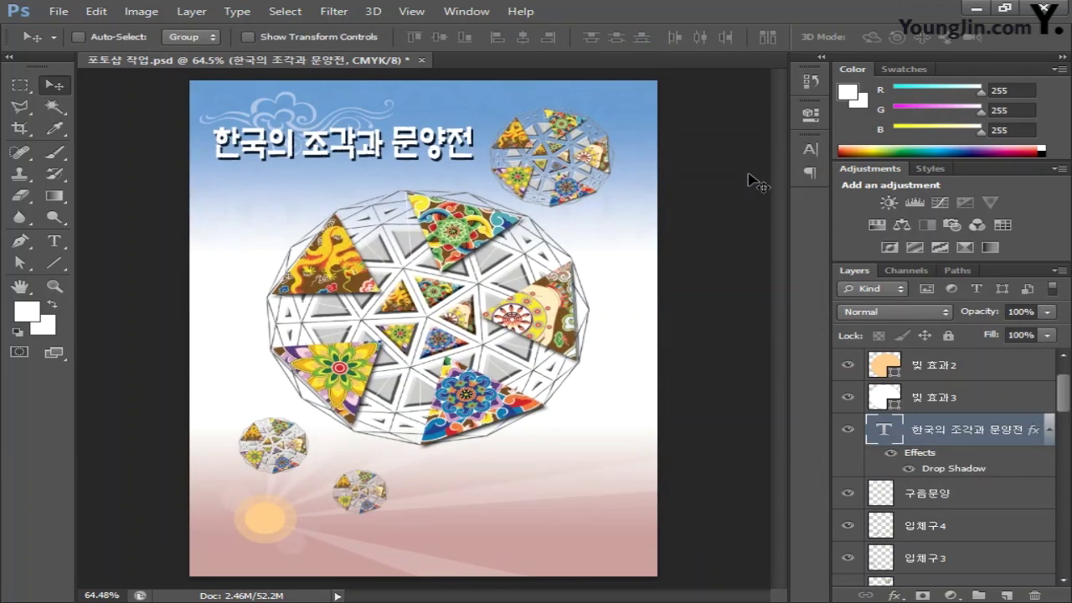
Step: Add a Gradient Overlay to the title layer and set the gradient's starting color stop to C0 M75 Y50 K0
double_click(995, 445)
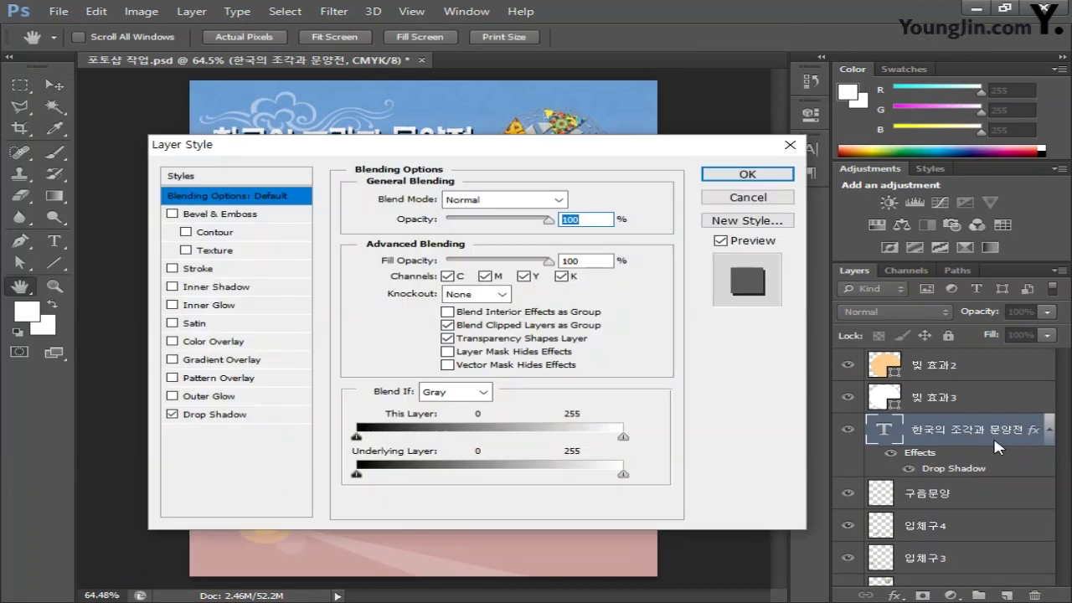
left_click(254, 364)
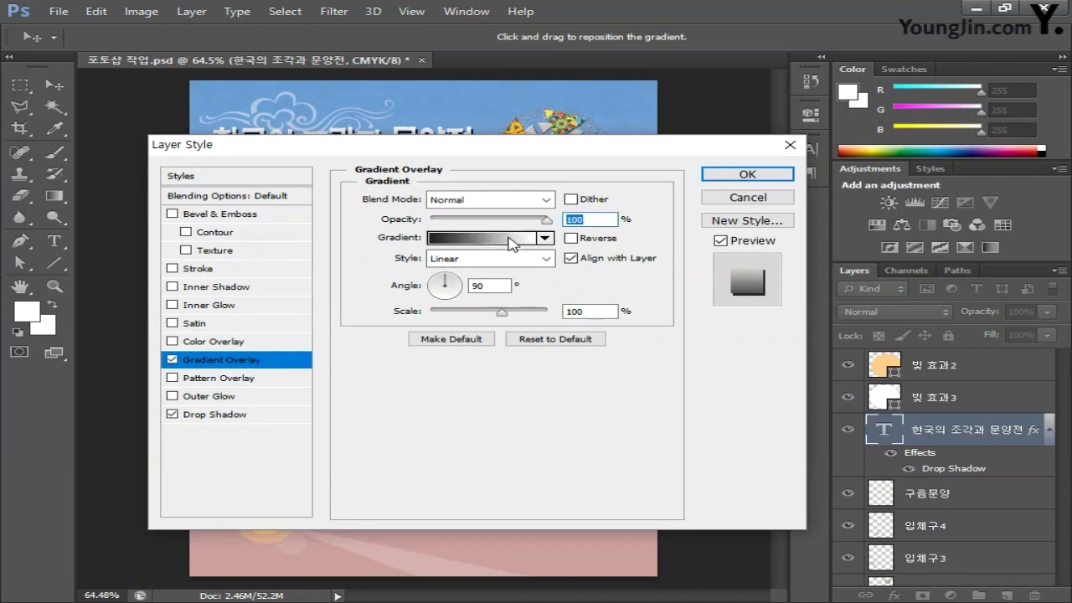
left_click(508, 240)
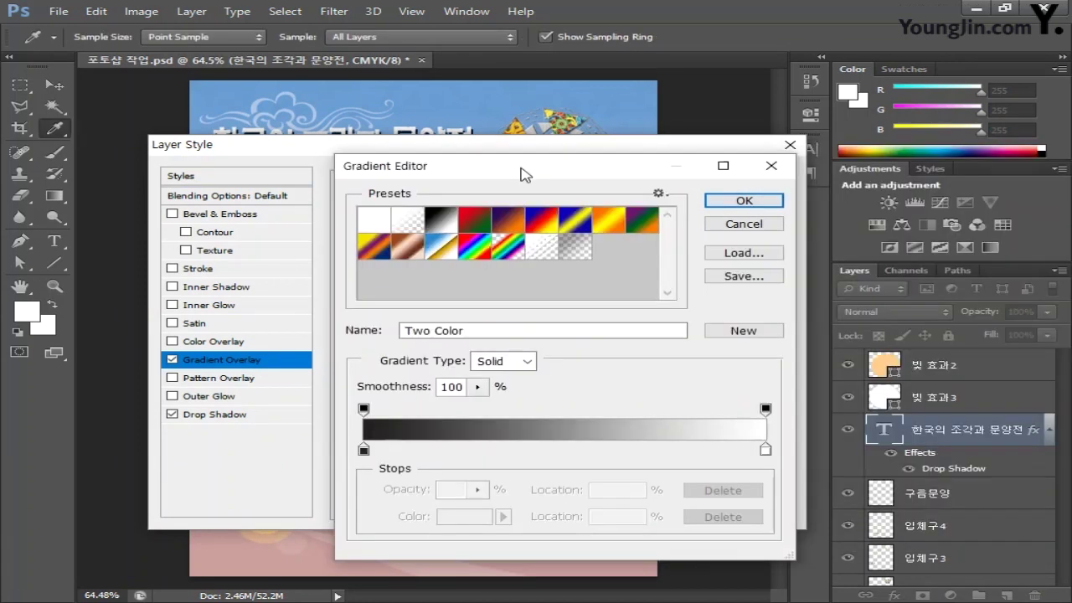
left_click(363, 450)
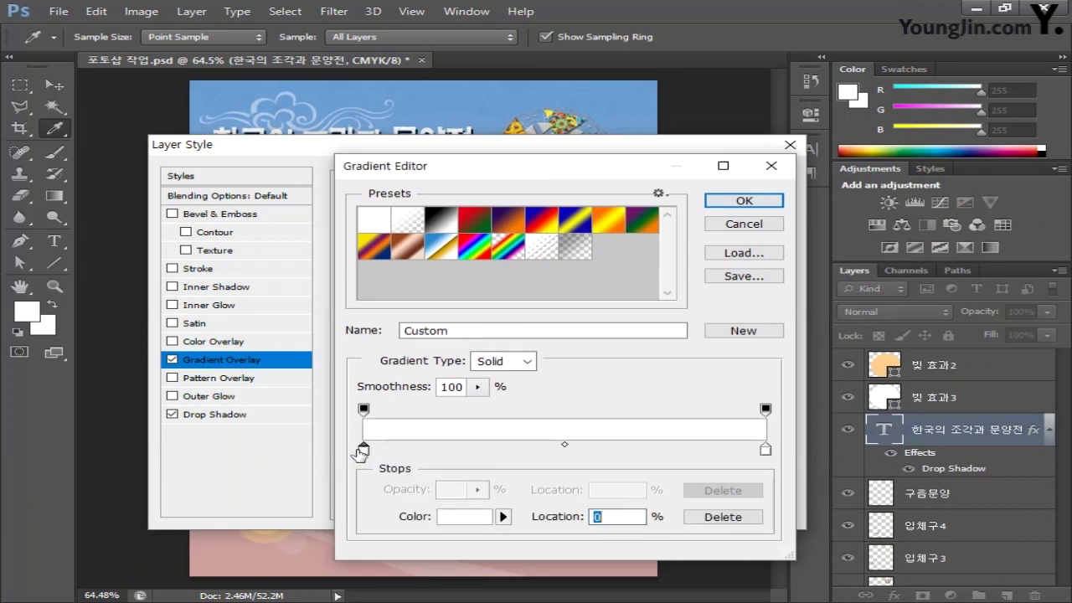
double_click(363, 451)
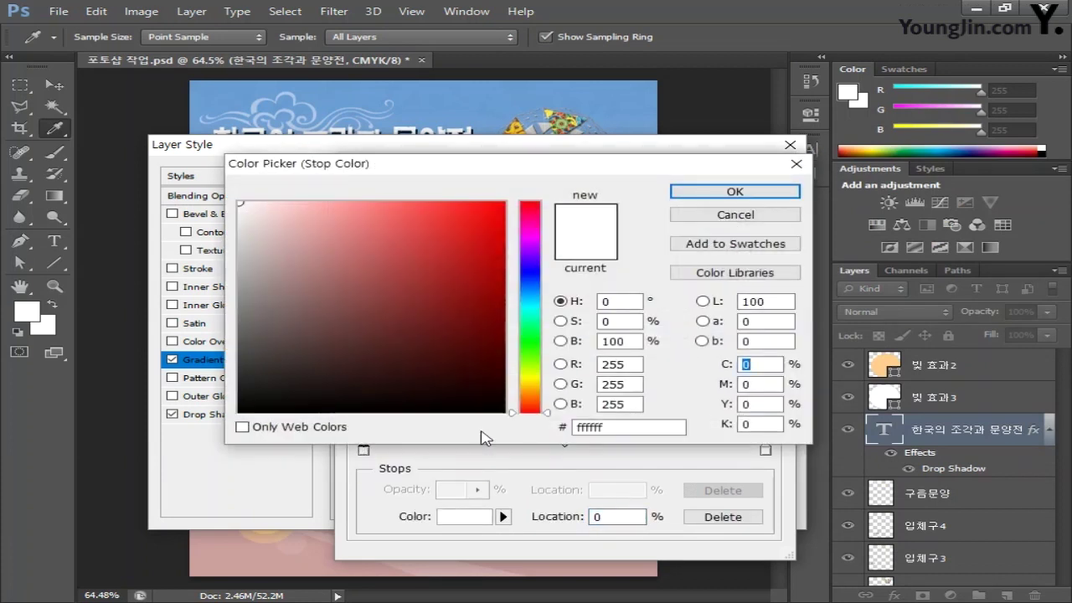
key("Tab")
type("75")
key("Tab")
type("5")
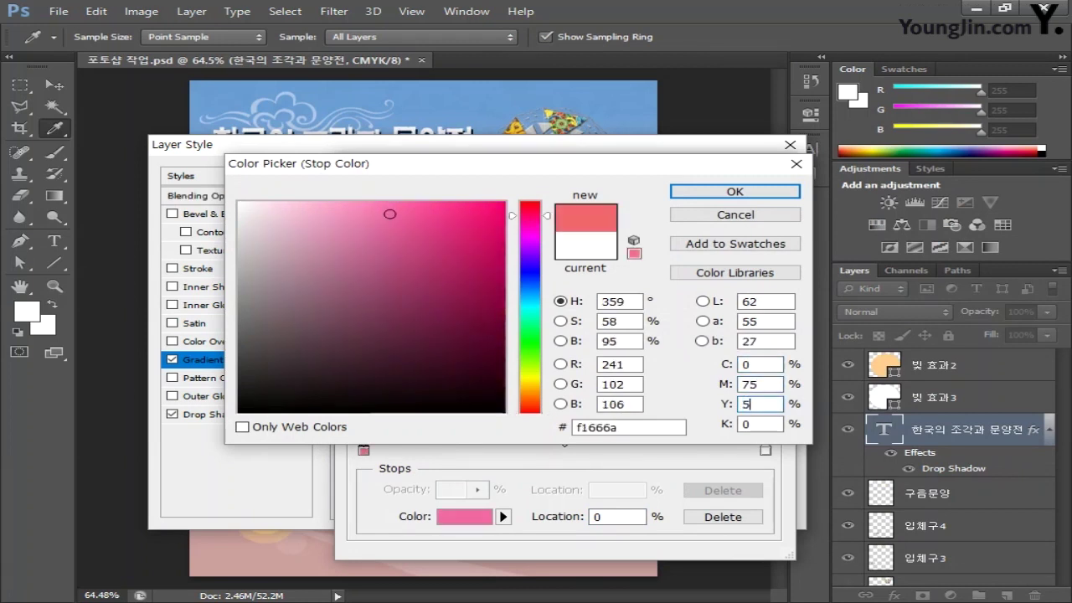
type("0")
key("Tab")
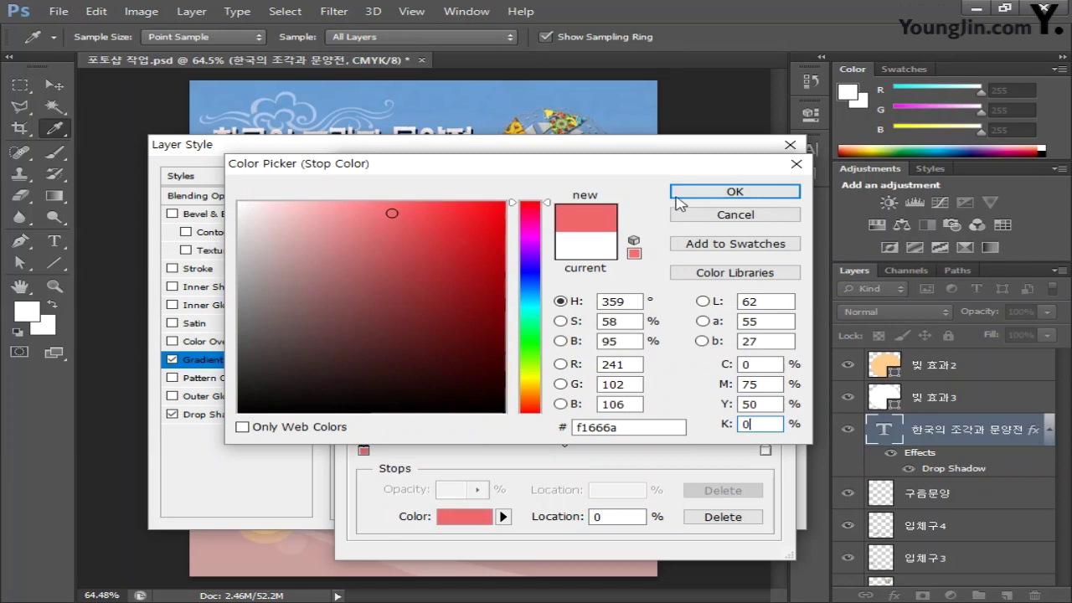
left_click(694, 192)
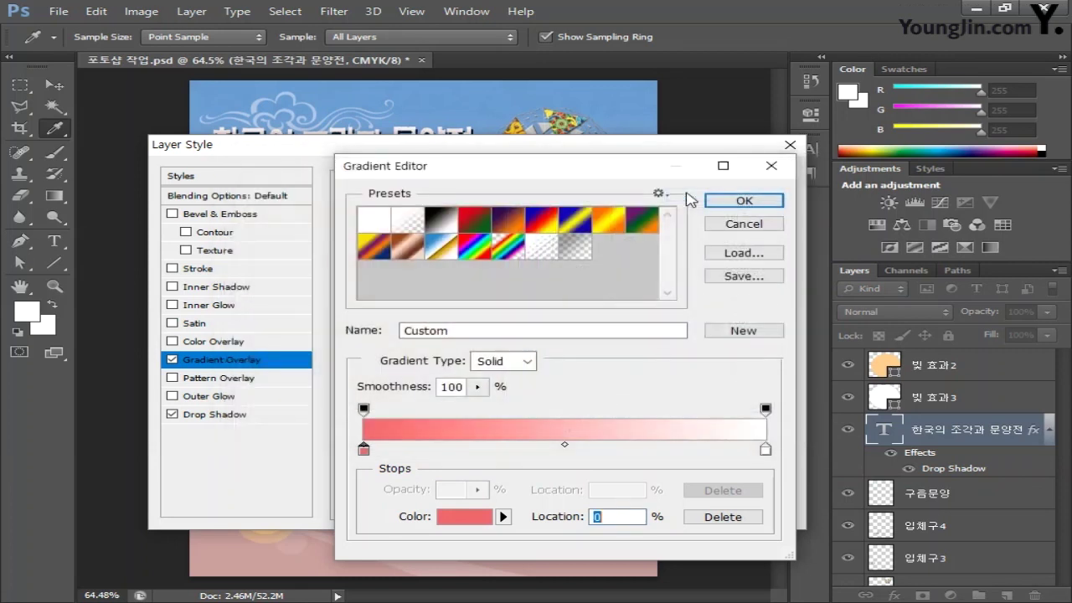
Step: Set the overlay gradient's end color stop, at location 100%, to C50 M0 Y100 K0
double_click(765, 449)
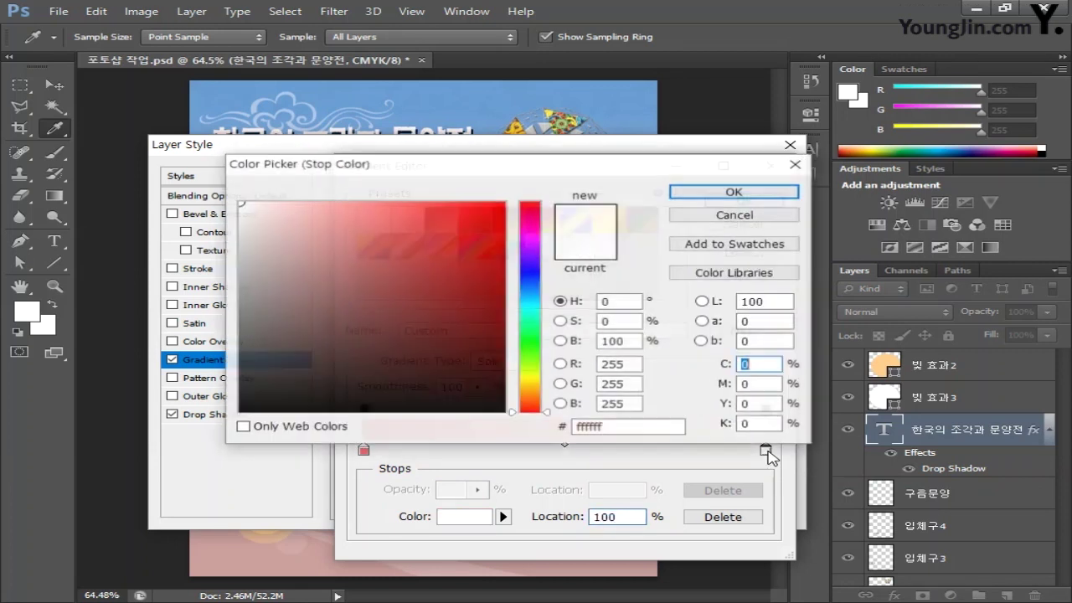
type("50")
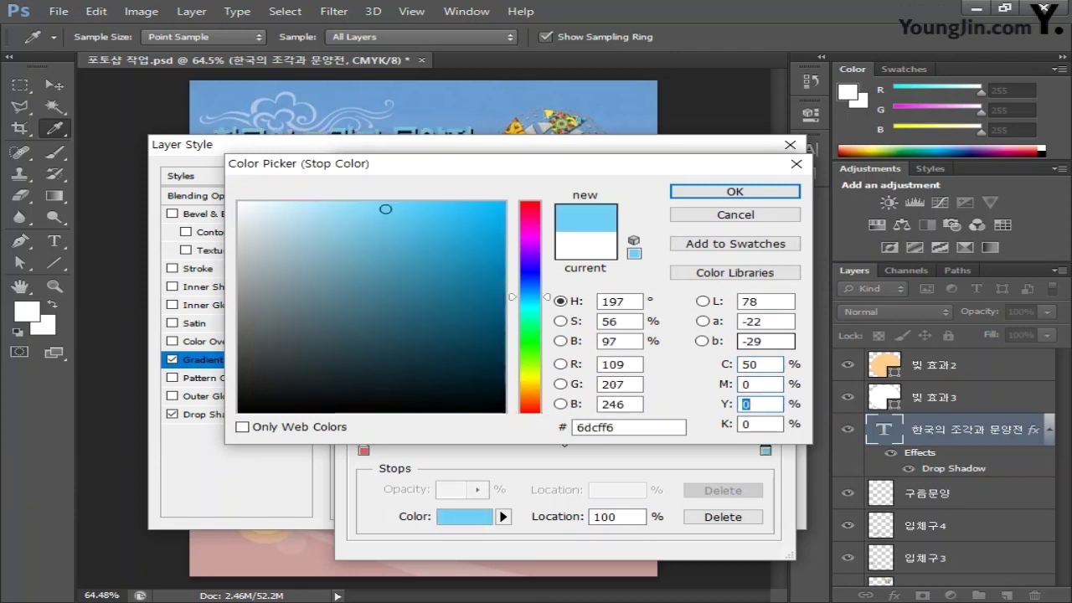
type("100")
key("Tab")
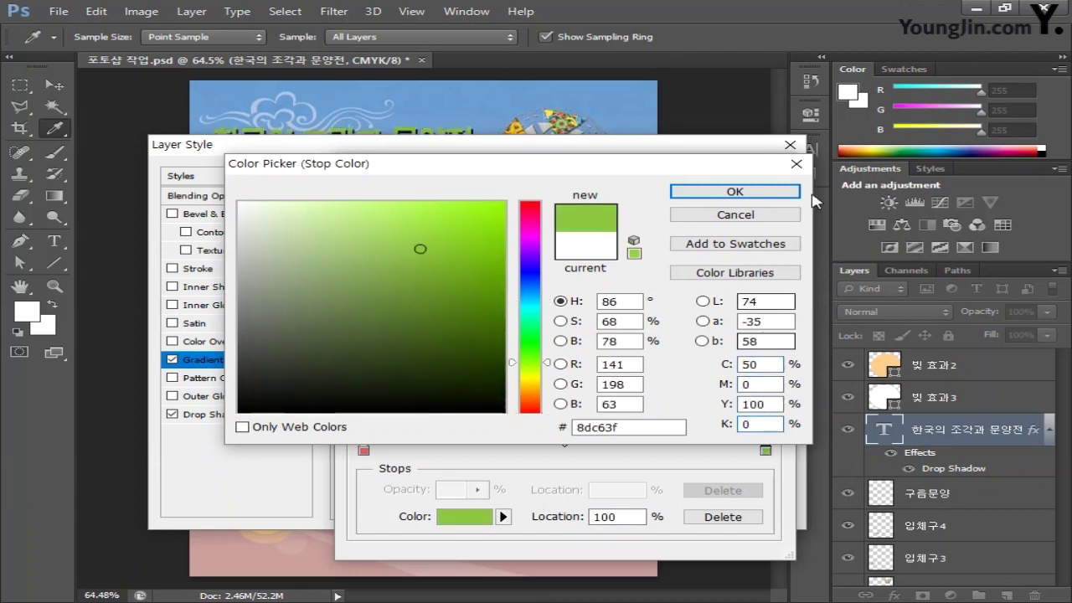
left_click(735, 192)
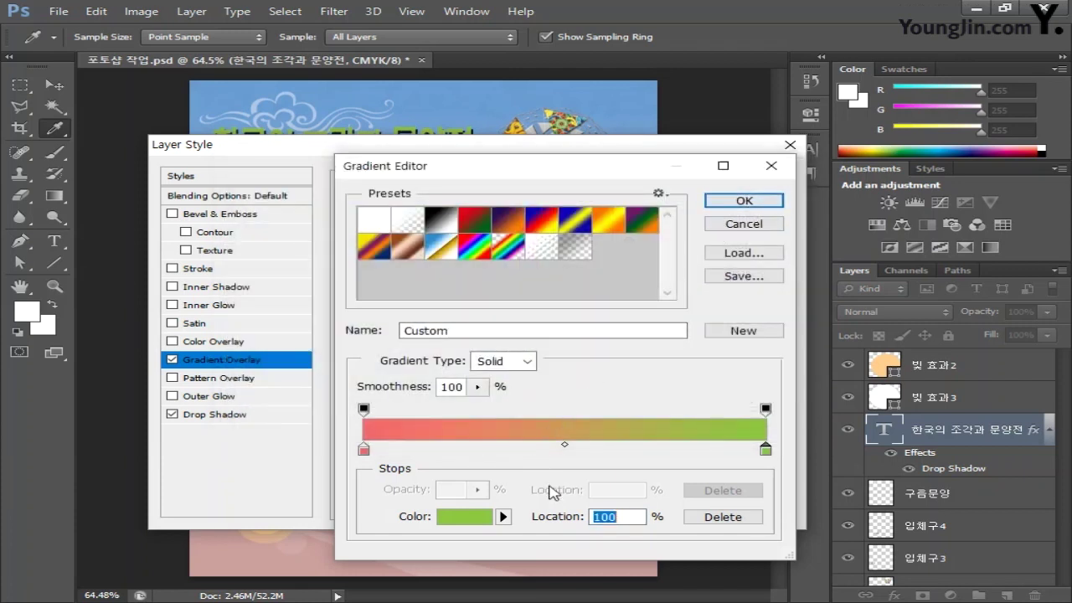
Step: Add a white middle stop (C0 M0 Y0 K0) at about 52% of the gradient and apply the overlay to the title
left_click(565, 445)
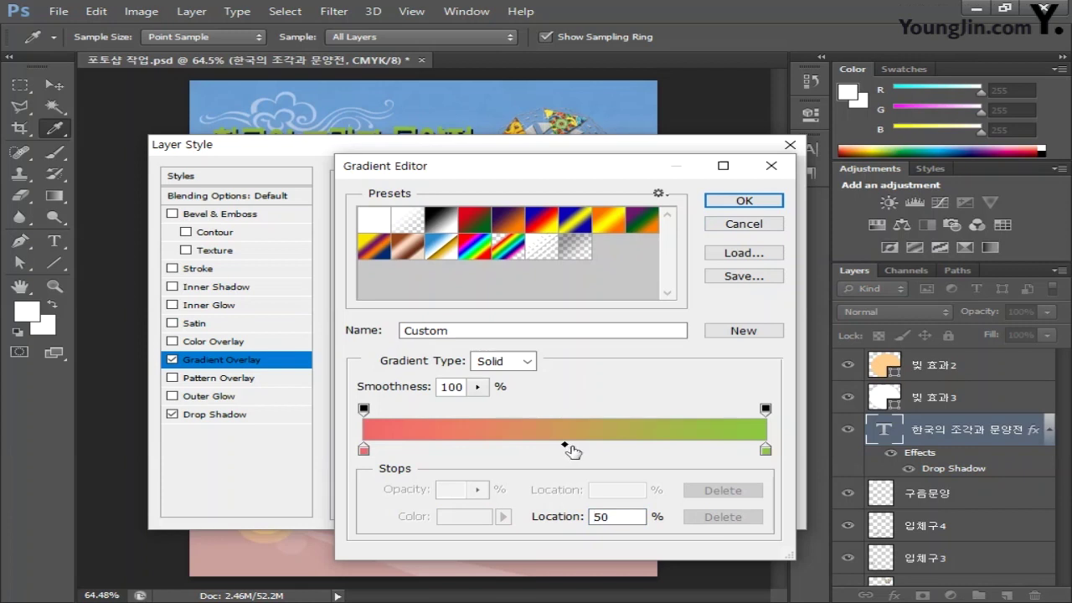
left_click(571, 450)
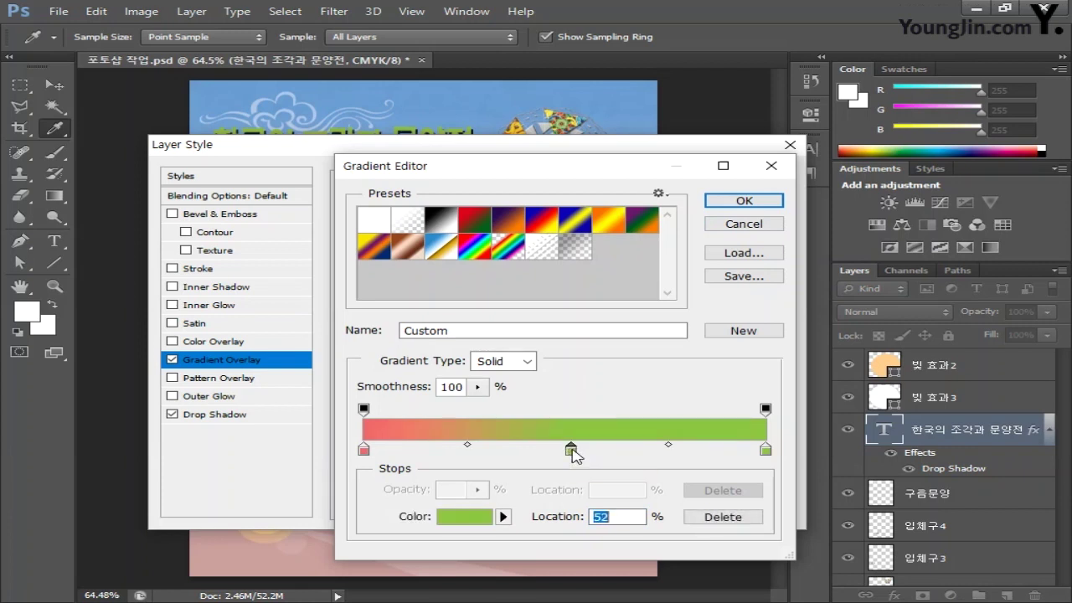
double_click(571, 452)
type("0")
key("Tab")
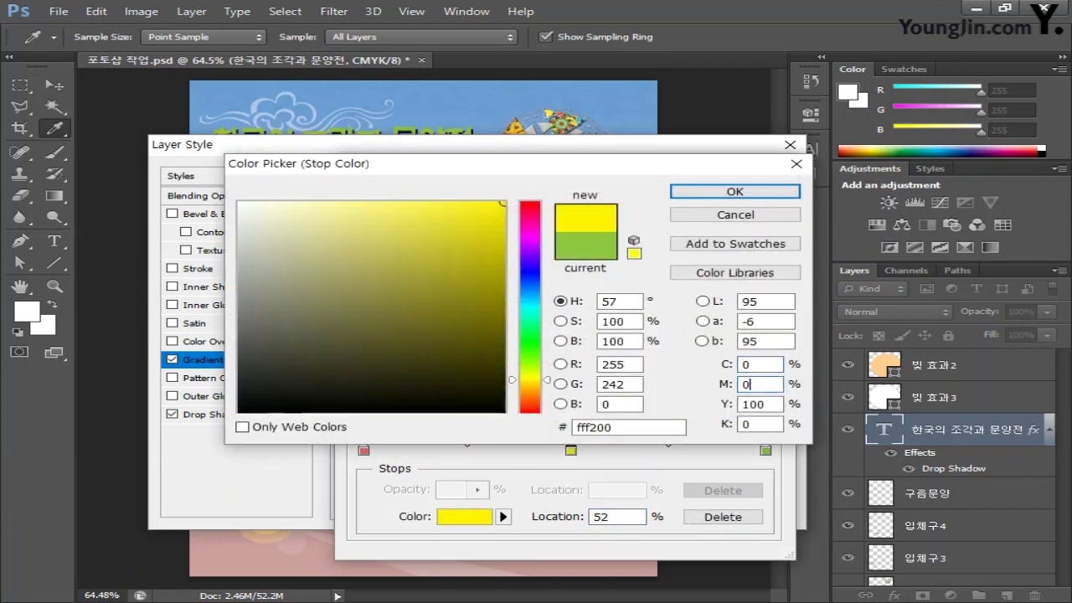
key("Tab")
type("0")
key("Tab")
left_click(743, 192)
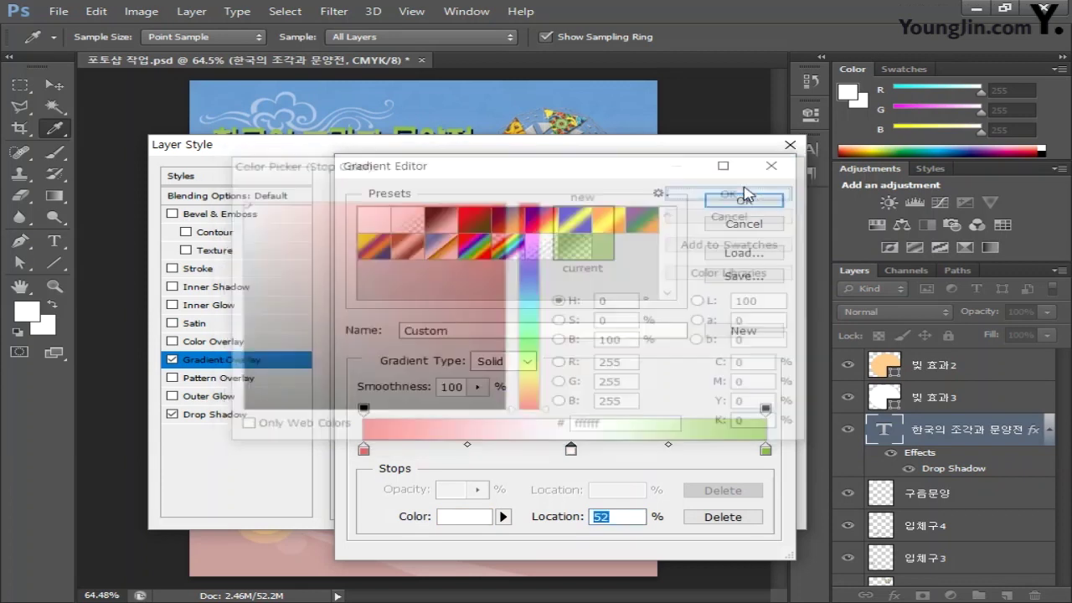
left_click(743, 197)
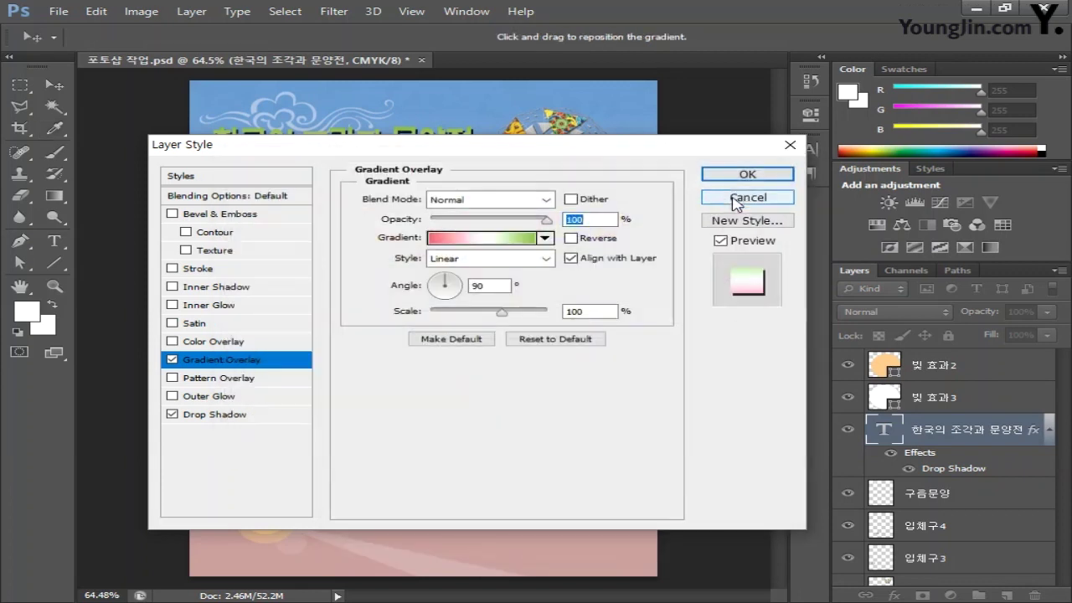
left_click(737, 175)
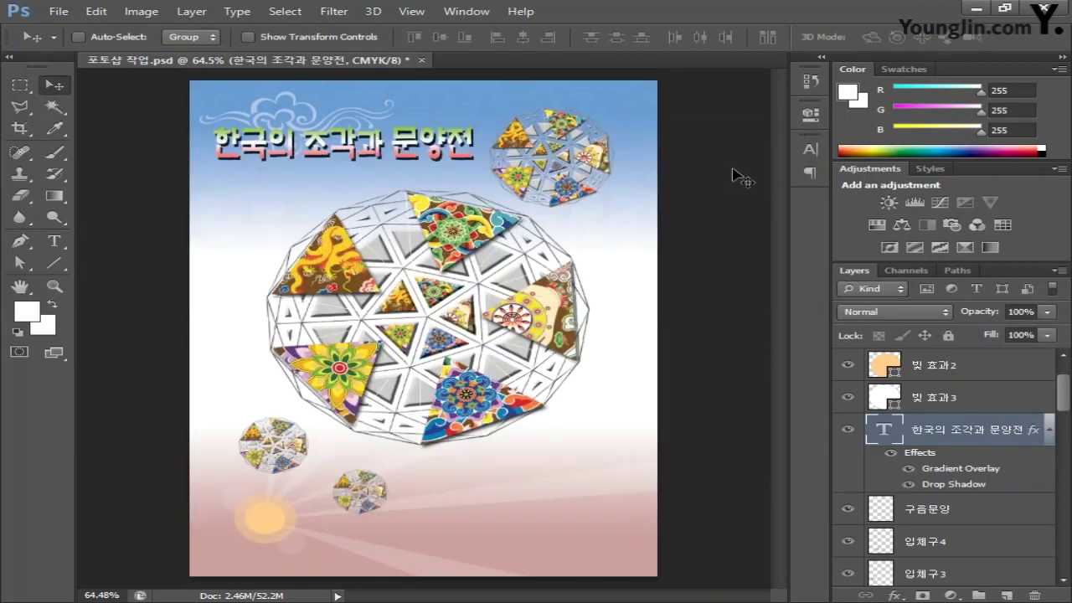
Step: Add a 1 px black Stroke positioned outside the title lettering and apply the layer style
double_click(1003, 425)
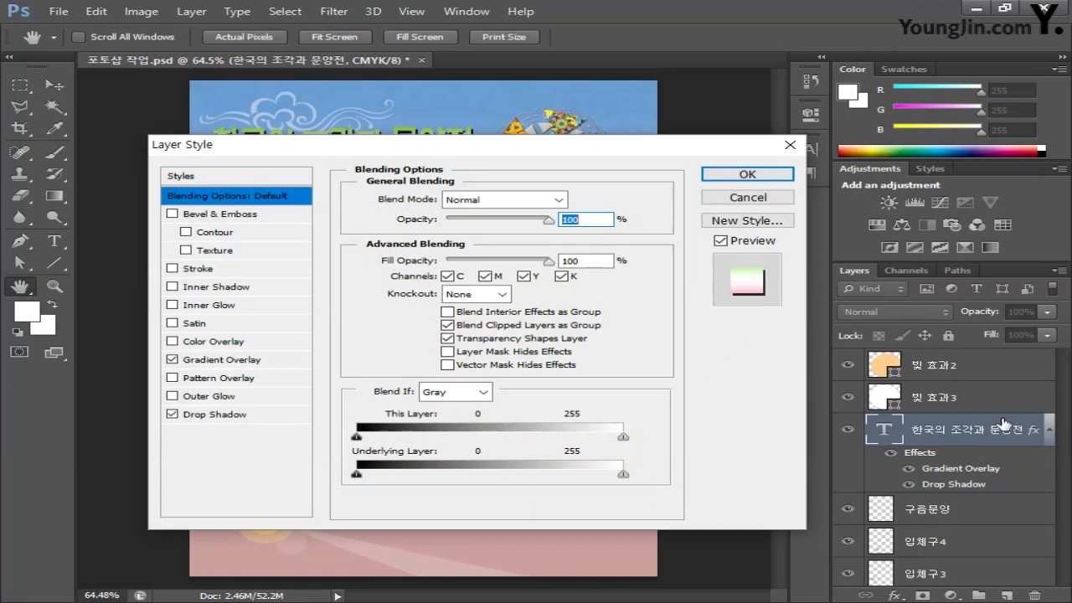
left_click(216, 268)
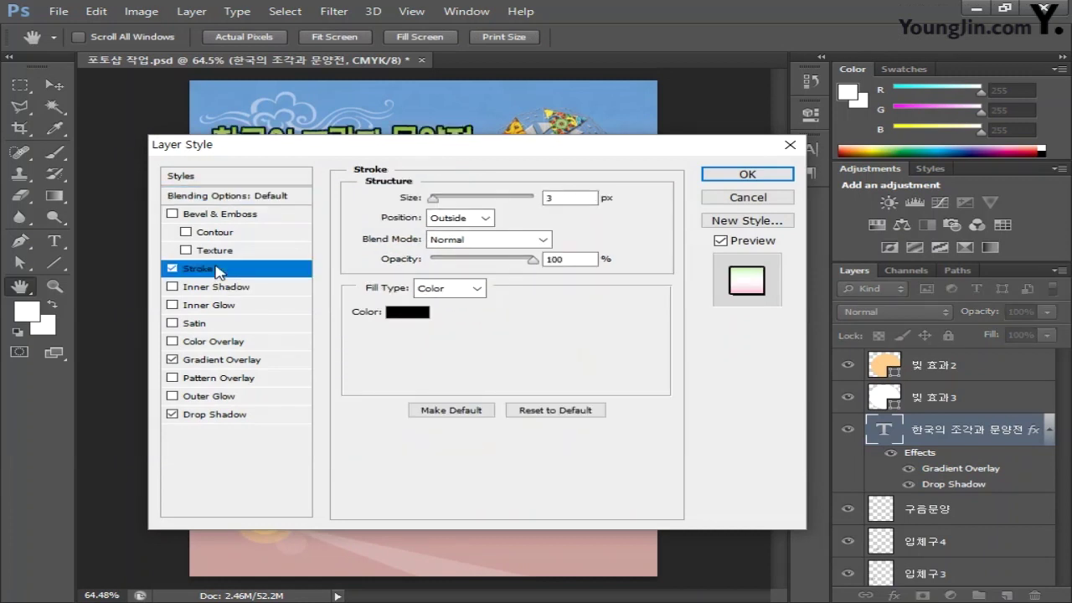
type("1")
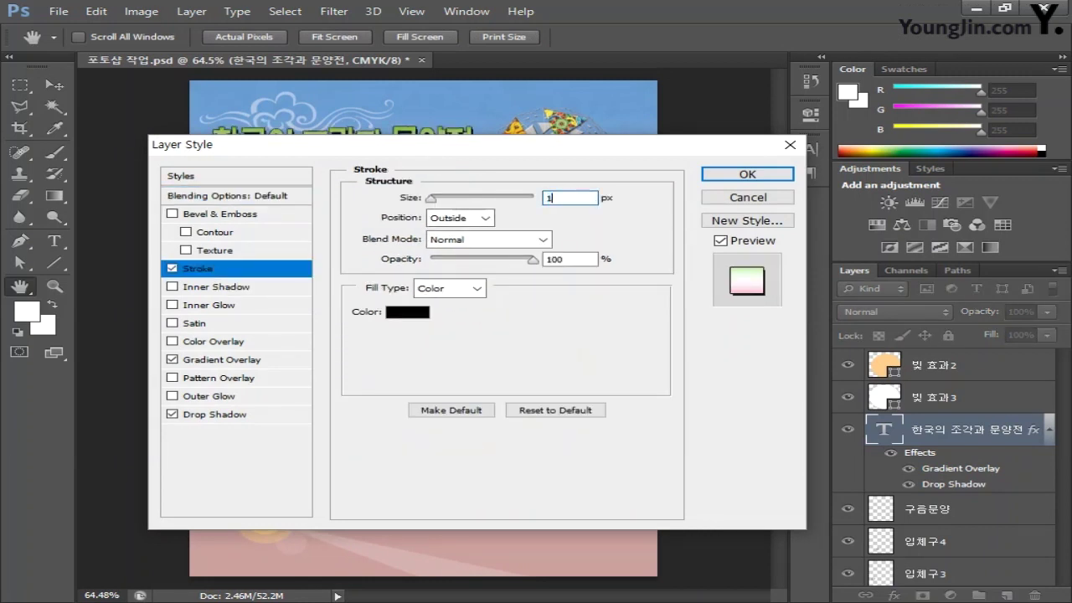
left_click(485, 218)
left_click(482, 235)
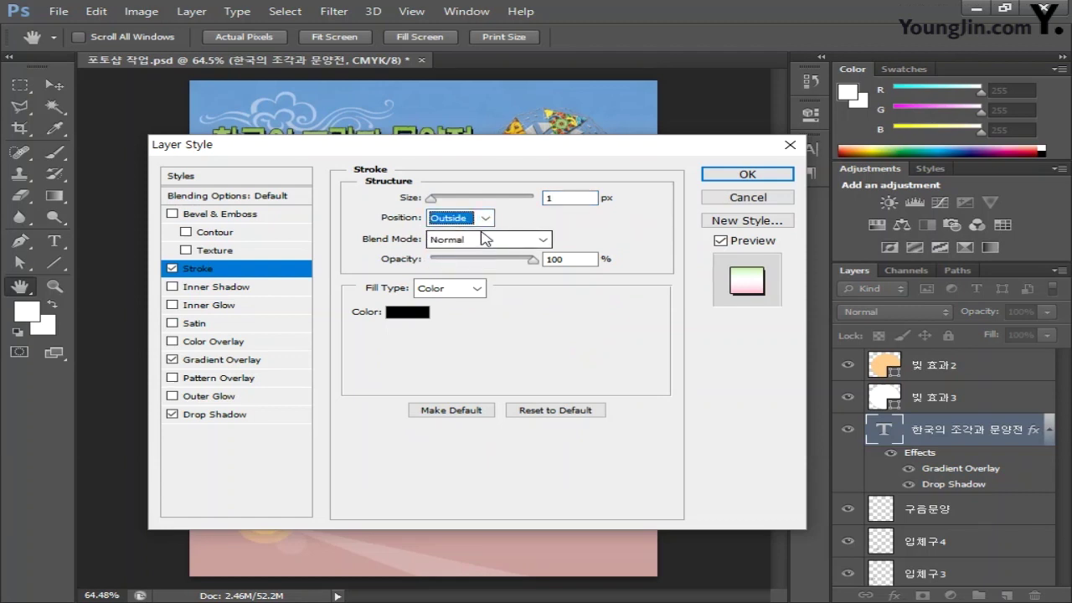
left_click(407, 315)
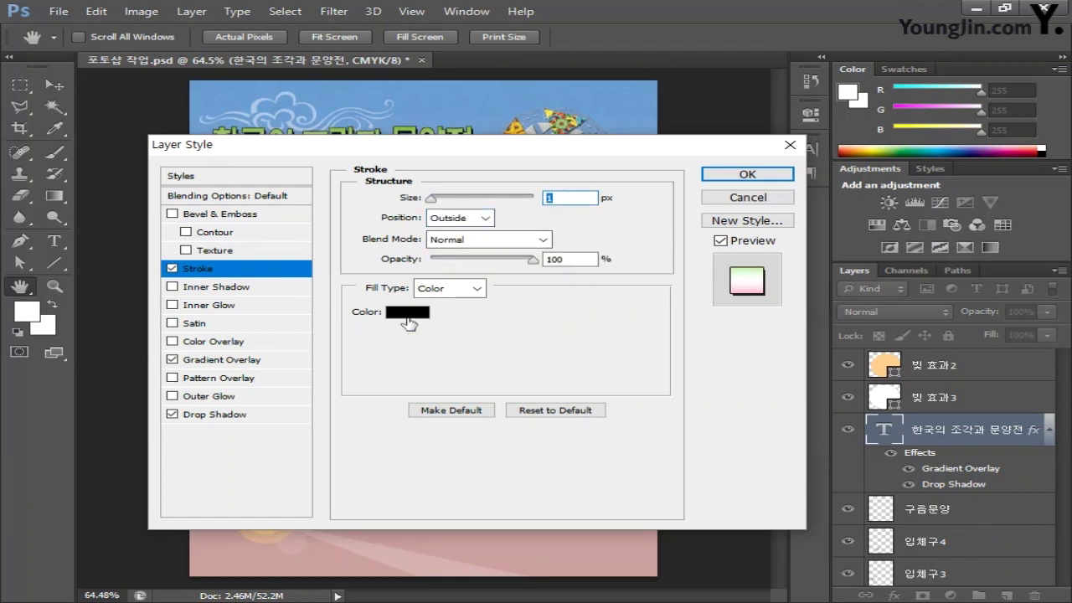
left_click(764, 195)
left_click(748, 174)
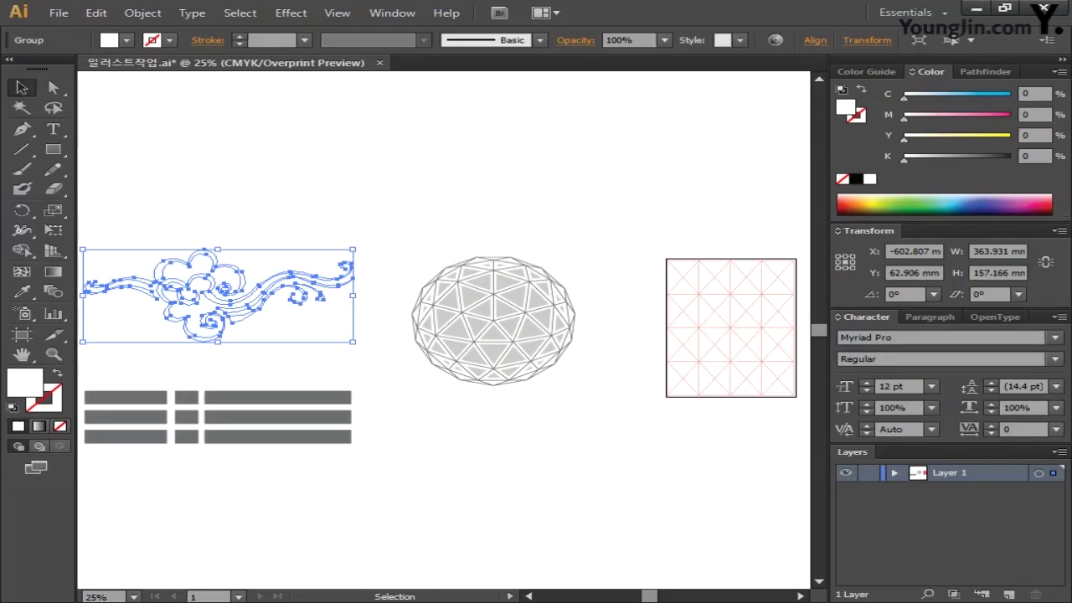
Step: Copy the grey bar artwork from the Illustrator document and paste it into the Photoshop poster as pixels
left_click(331, 398)
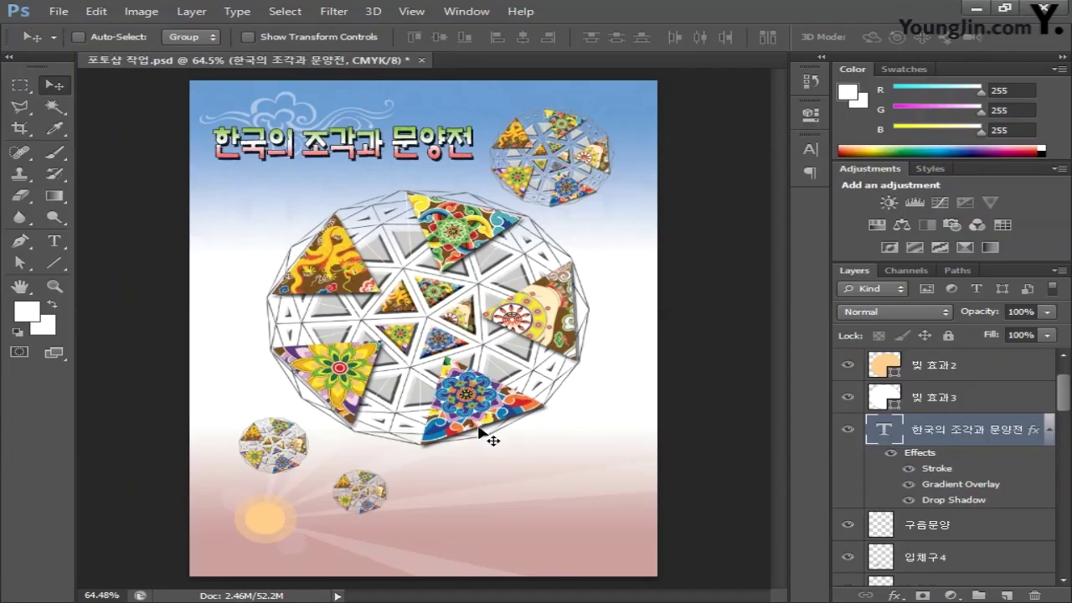
key("ctrl+v")
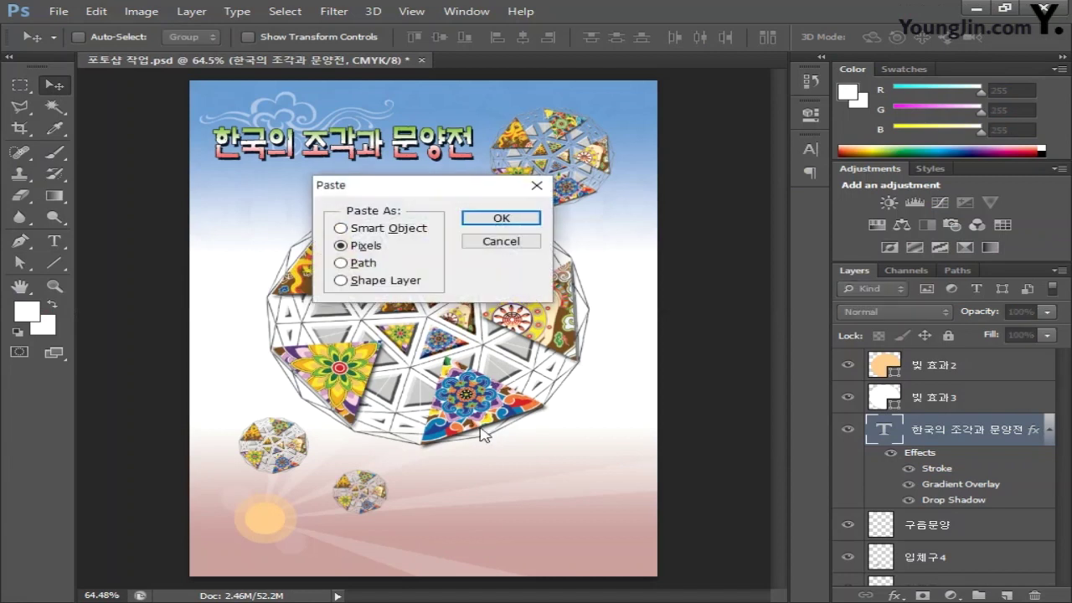
left_click(502, 219)
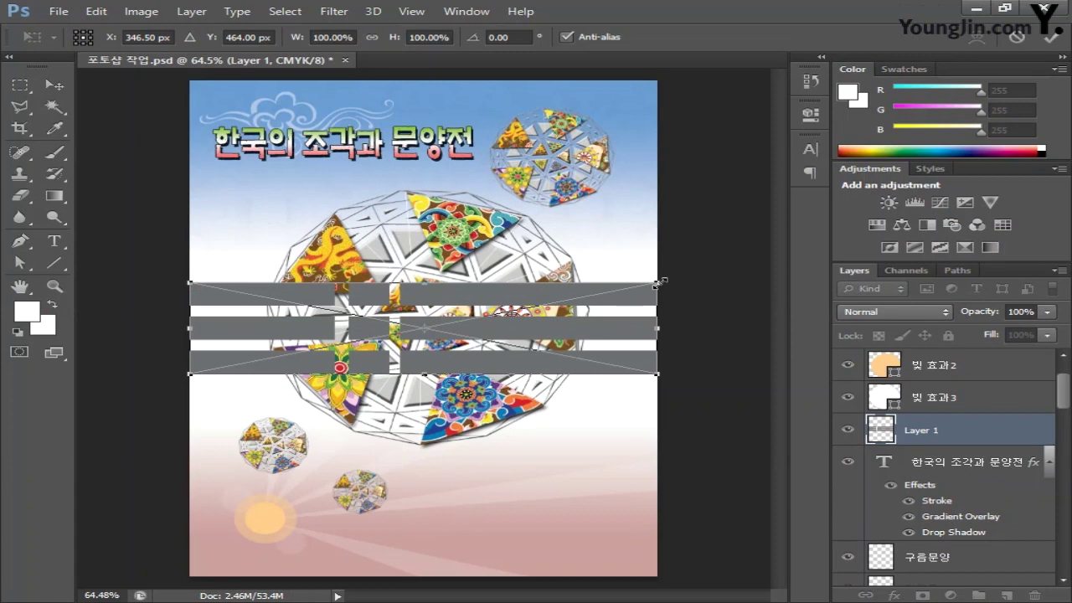
Step: Scale the pasted bars down and place them just below the orange sun near the poster's lower edge
left_click_drag(658, 282, 390, 536)
left_click_drag(425, 568, 352, 549)
key("Return")
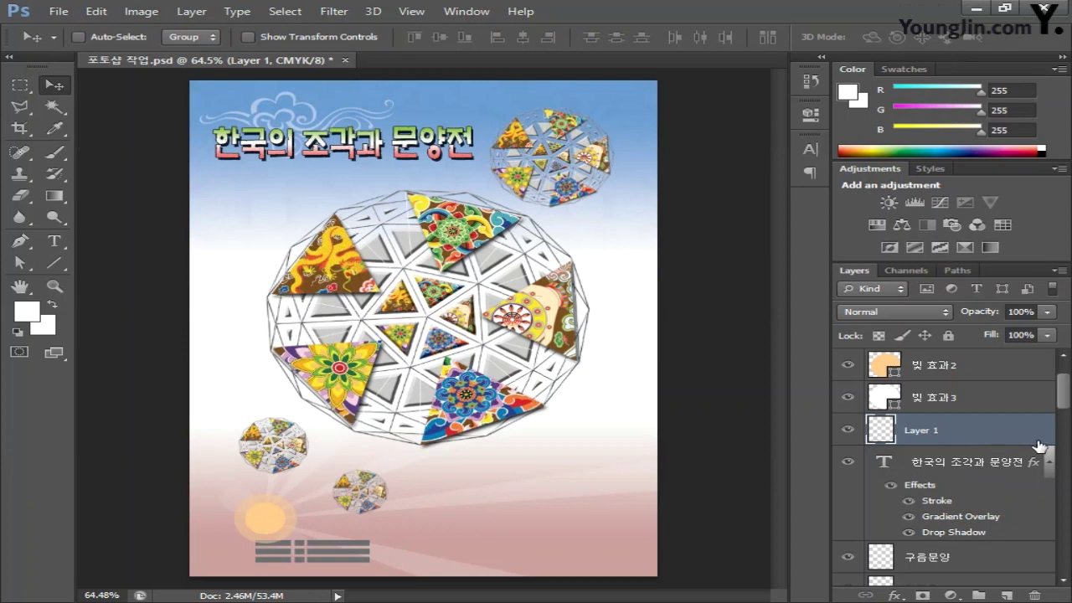
Step: Rename the bars layer as 로고 and move it directly below the 그리드 layer, above the light effect layers
double_click(931, 431)
type("로고")
key("Return")
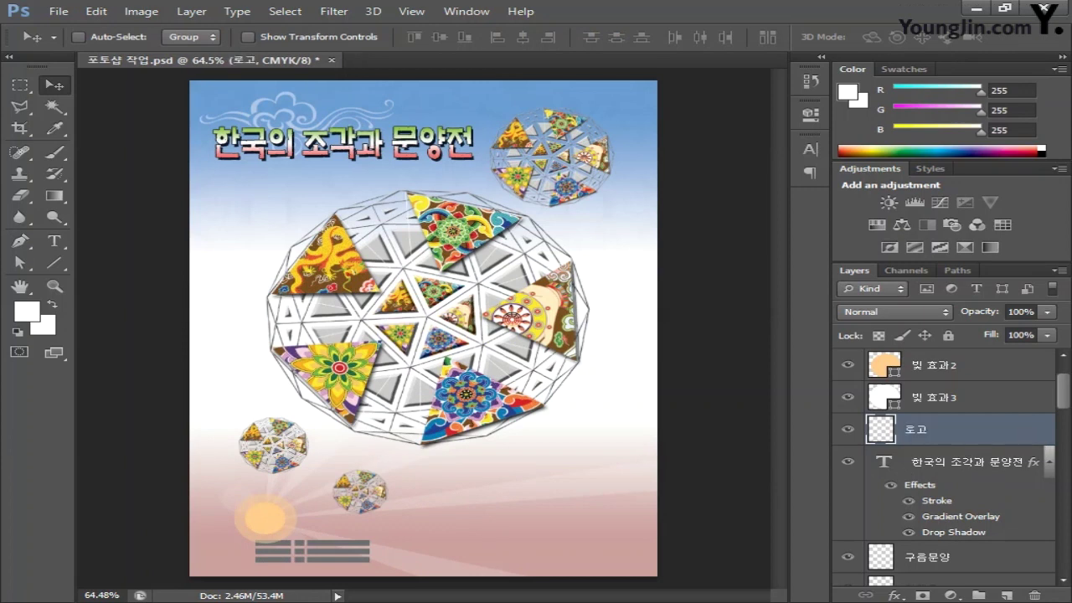
scroll(916, 426, "up", 2)
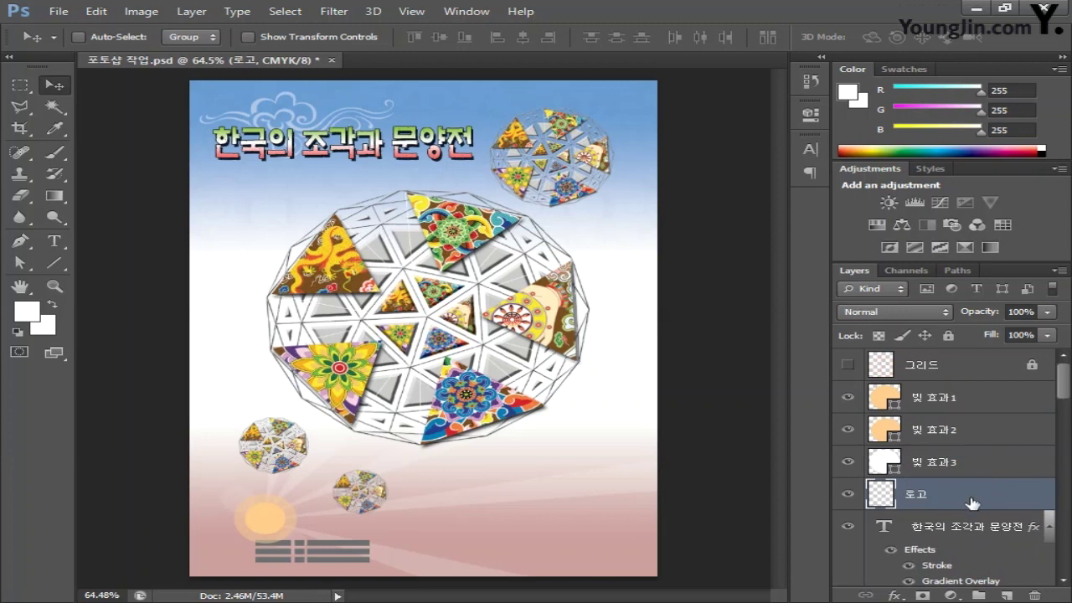
left_click_drag(976, 503, 991, 383)
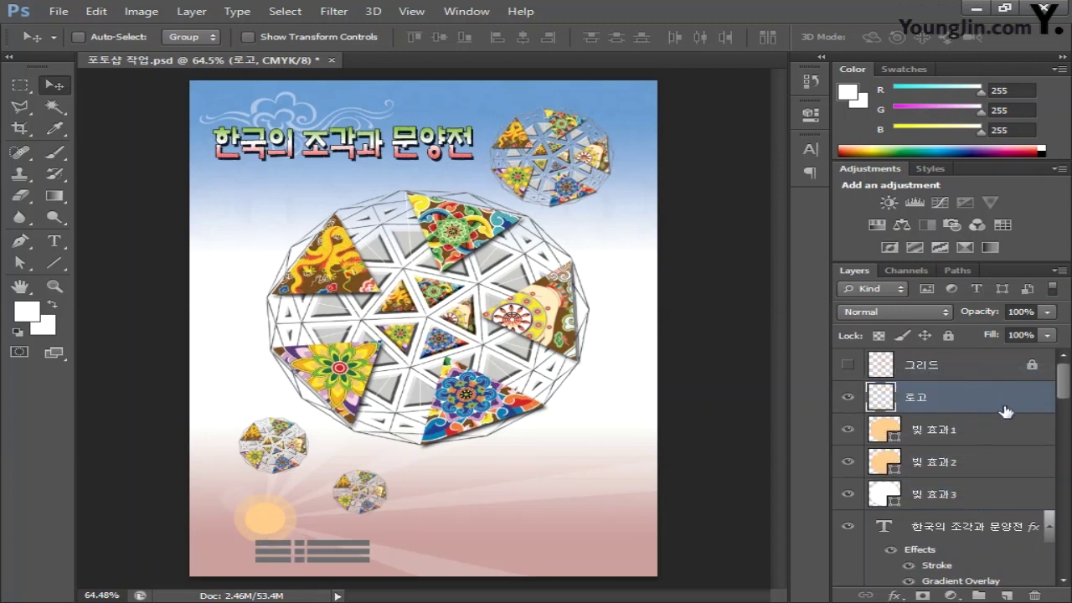
Step: Open the dragon photo 용두 from the folder 기출 유형 문제 3회
key("g")
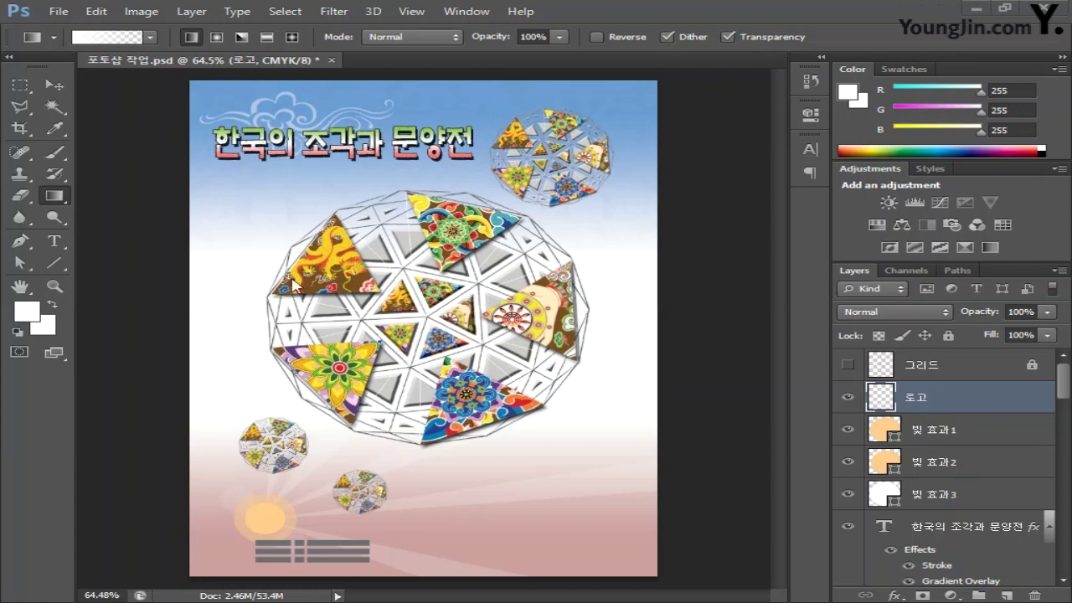
left_click(56, 11)
left_click(67, 41)
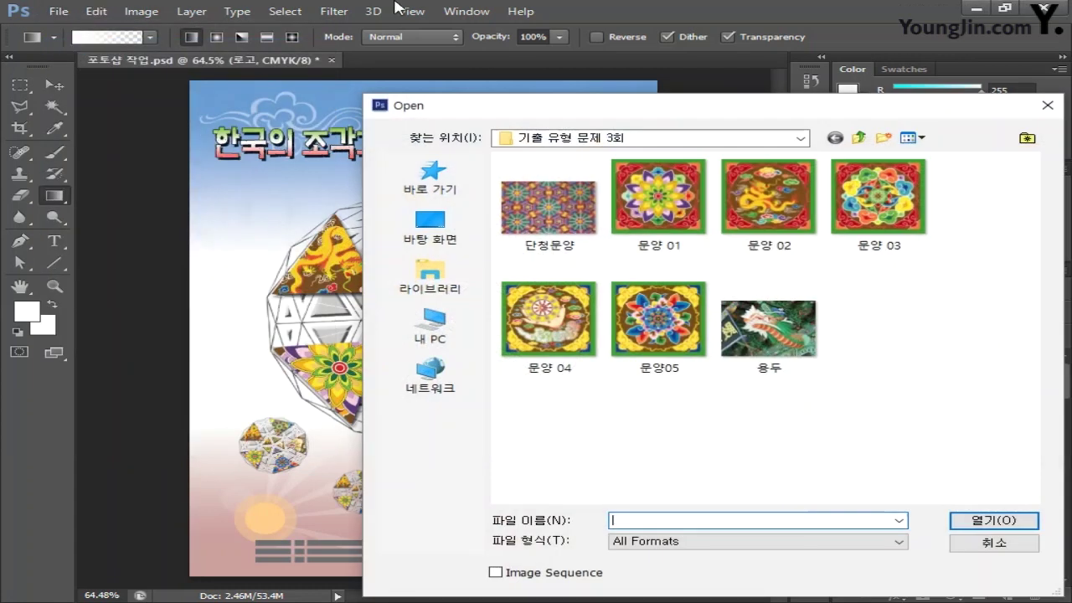
left_click(816, 367)
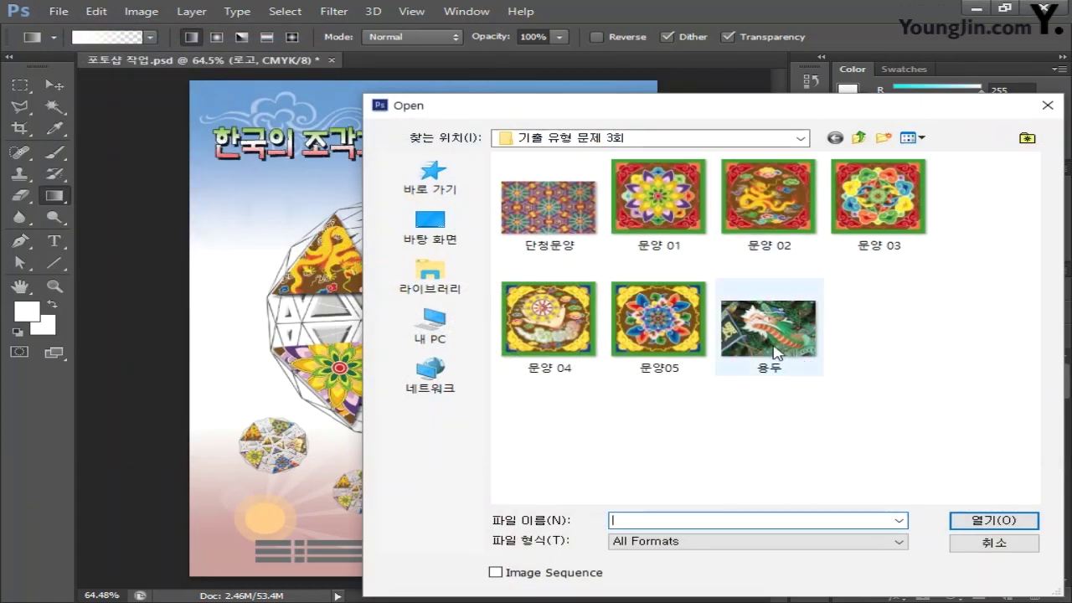
left_click(1016, 521)
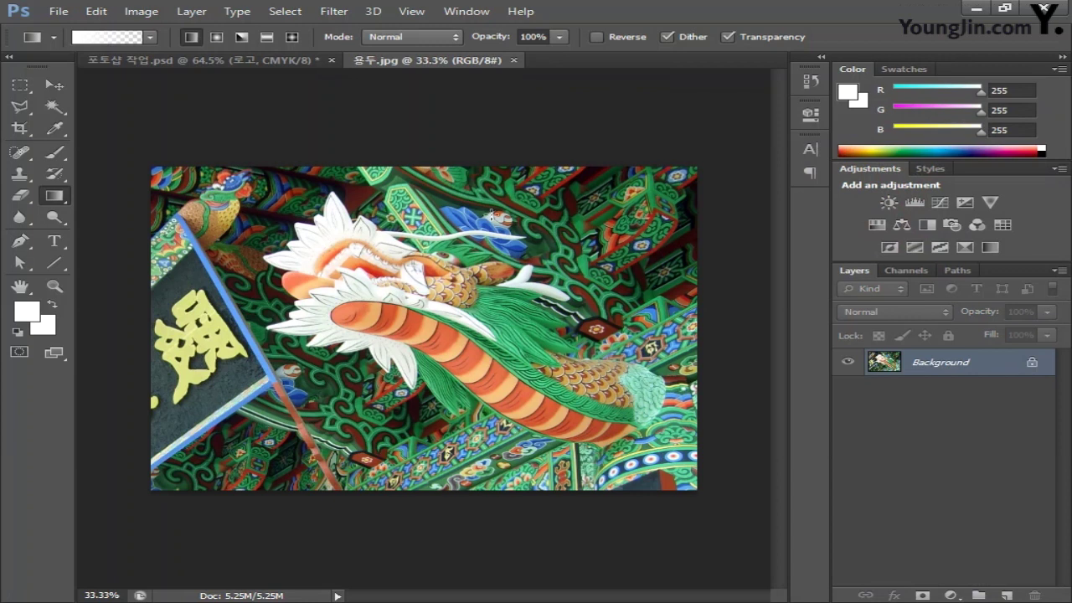
Step: Trace a closed Pen path around the dragon, following its white mane, underside, tail, green hair, horn and long whisker
scroll(457, 360, "up", 1)
key("p")
left_click(251, 130)
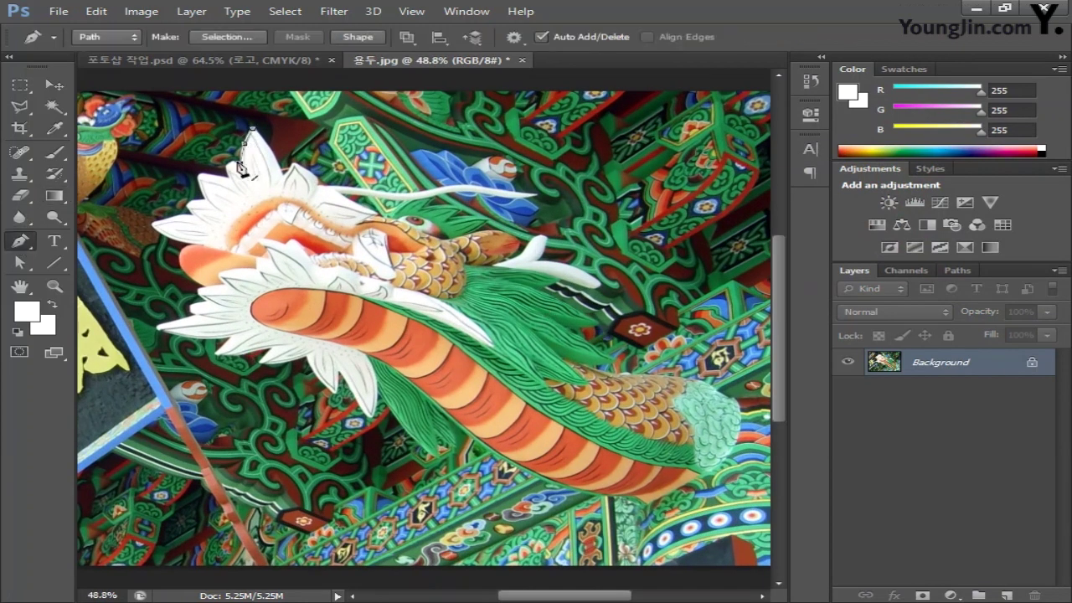
left_click(237, 162)
left_click(229, 179)
left_click(202, 174)
left_click(204, 196)
left_click(194, 204)
left_click(154, 221)
left_click(162, 234)
left_click(178, 246)
left_click(195, 248)
left_click(180, 261)
left_click(199, 282)
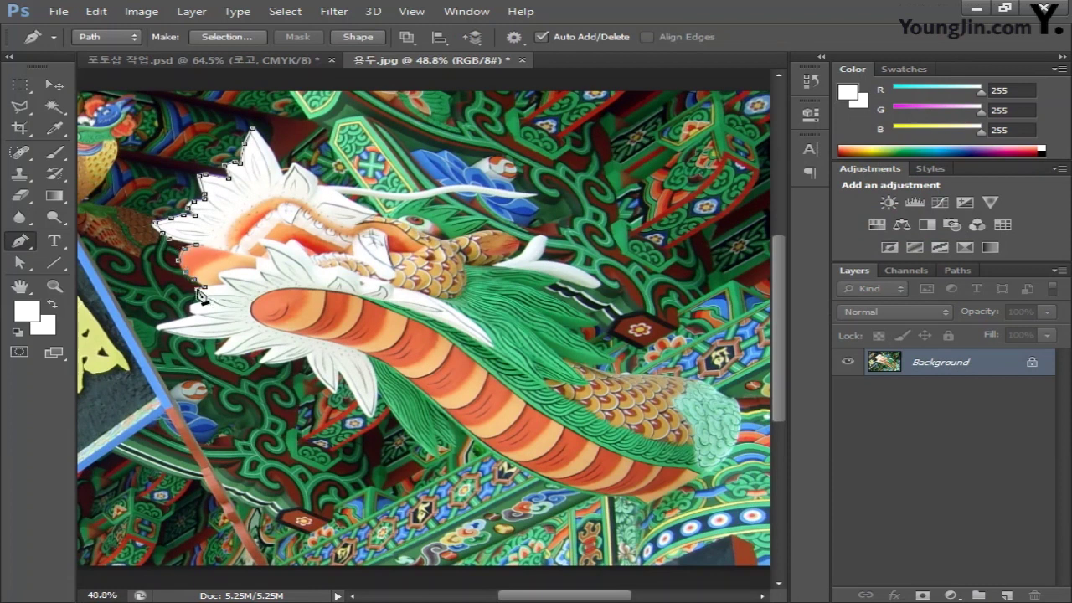
left_click(202, 293)
left_click(191, 308)
left_click(164, 325)
left_click(218, 351)
left_click(230, 338)
left_click(246, 353)
left_click(269, 350)
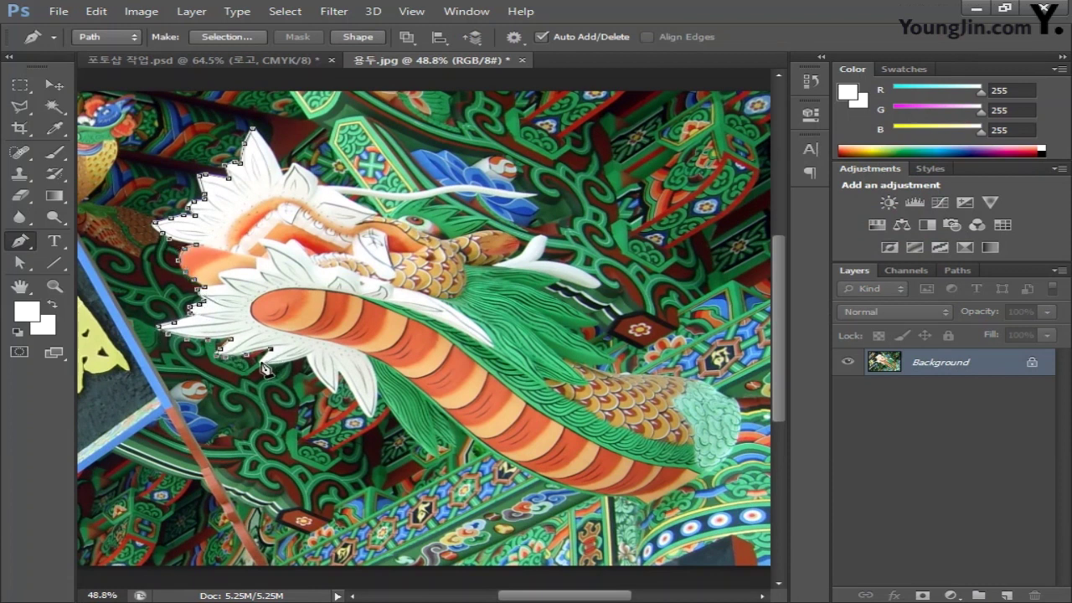
left_click(295, 361)
left_click(312, 372)
left_click(329, 391)
left_click(337, 375)
left_click(352, 393)
left_click(373, 390)
left_click(374, 407)
left_click(393, 417)
left_click(413, 438)
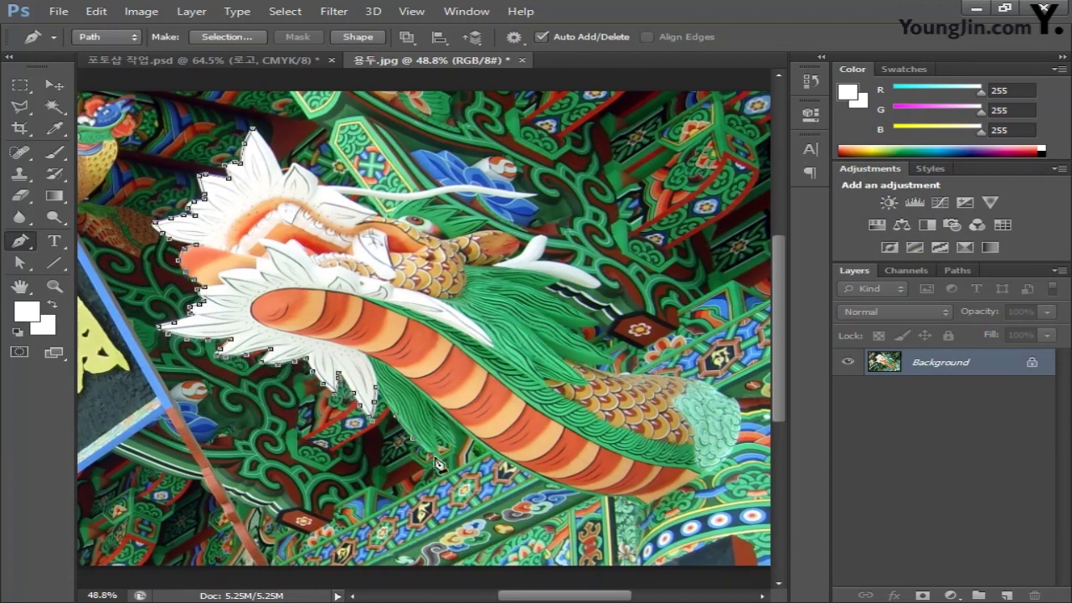
left_click(435, 457)
left_click(442, 446)
left_click(445, 419)
left_click(454, 427)
left_click(462, 437)
left_click(464, 446)
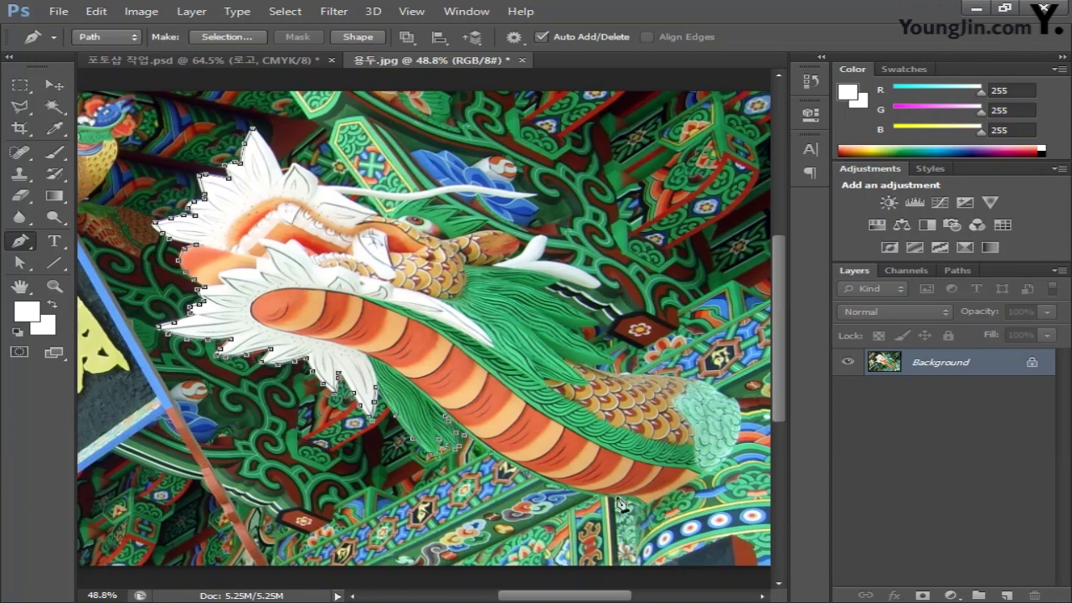
left_click(712, 471)
left_click(737, 438)
left_click(738, 414)
left_click(718, 390)
left_click(685, 379)
left_click(657, 376)
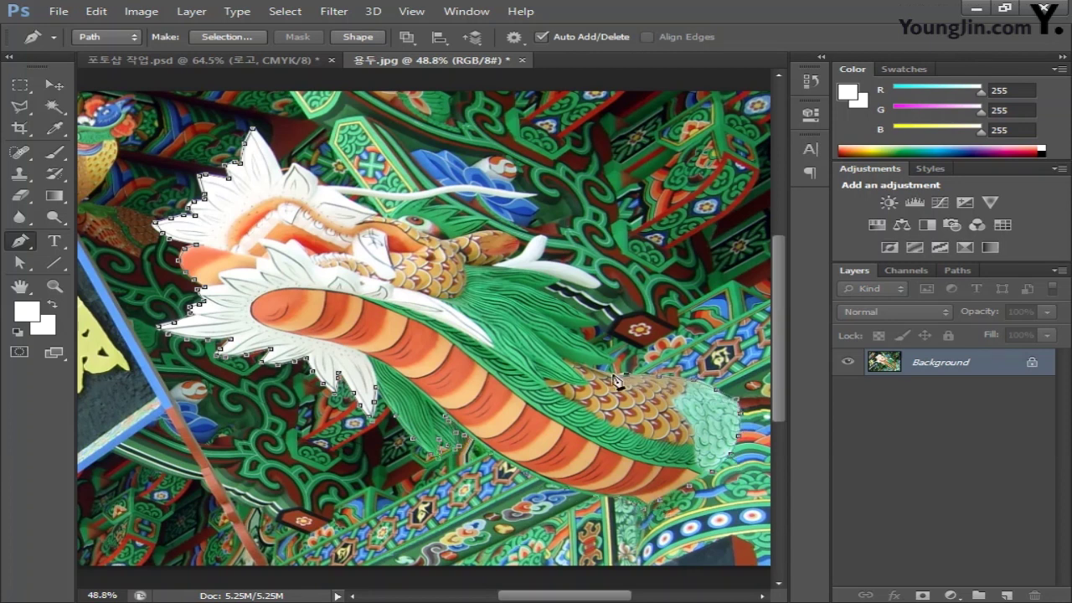
left_click(633, 373)
left_click(605, 362)
left_click(592, 345)
left_click(581, 329)
left_click(568, 311)
left_click(556, 297)
left_click(550, 285)
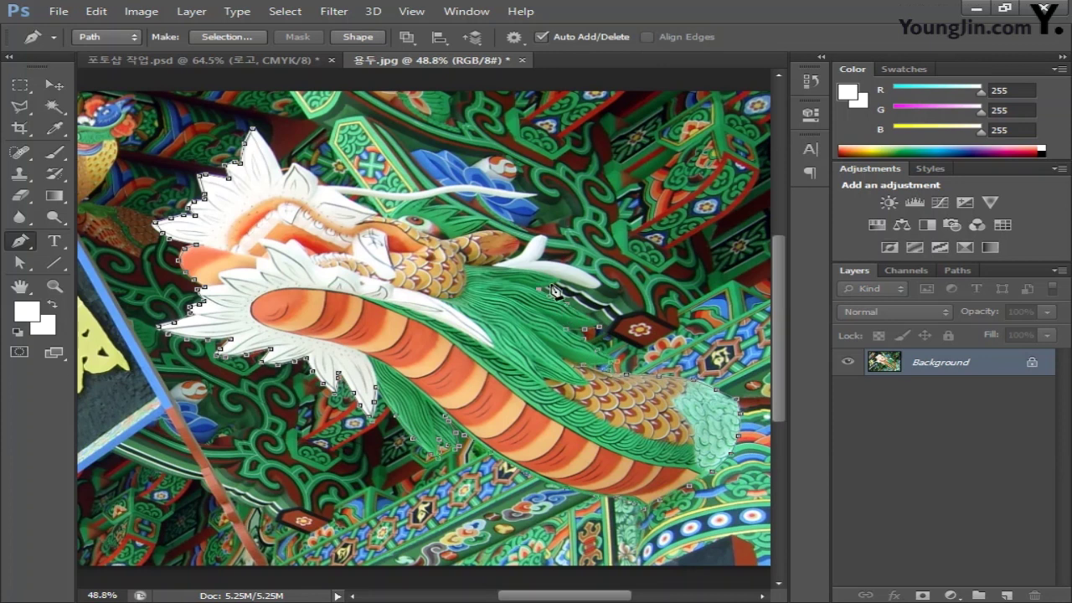
left_click(573, 282)
left_click(597, 287)
left_click(578, 273)
left_click(555, 266)
left_click(536, 254)
left_click(539, 242)
left_click(548, 238)
left_click(517, 257)
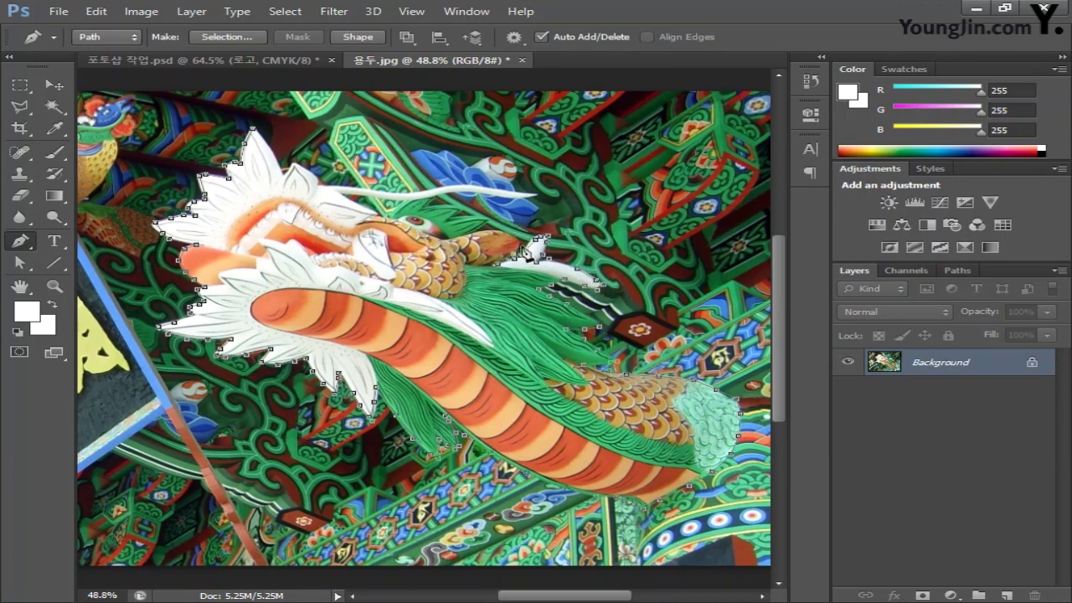
left_click(505, 259)
left_click(488, 233)
left_click(472, 222)
left_click(458, 213)
left_click(444, 206)
left_click(433, 203)
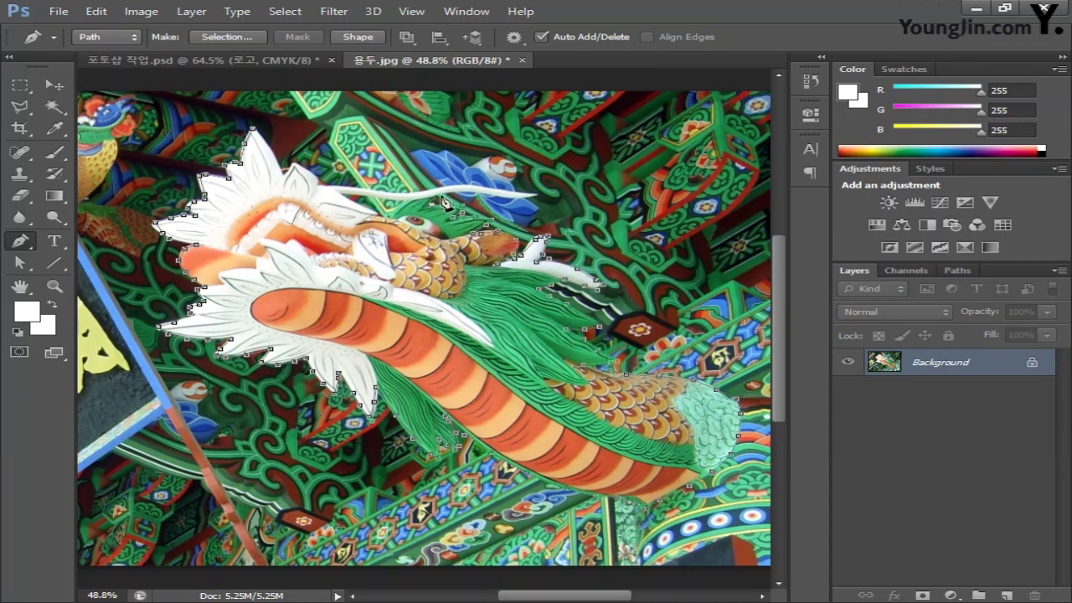
left_click(450, 194)
left_click(471, 192)
left_click(512, 194)
left_click(537, 194)
left_click(512, 190)
left_click(491, 189)
left_click(471, 188)
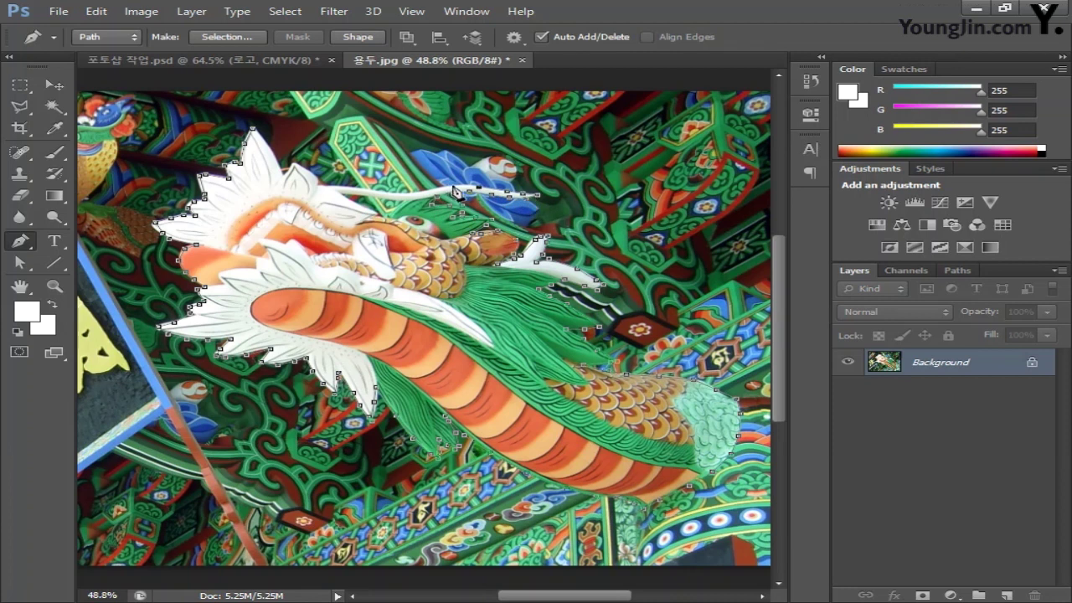
left_click(450, 188)
left_click(431, 190)
left_click(412, 195)
left_click(360, 190)
left_click(316, 178)
left_click(293, 166)
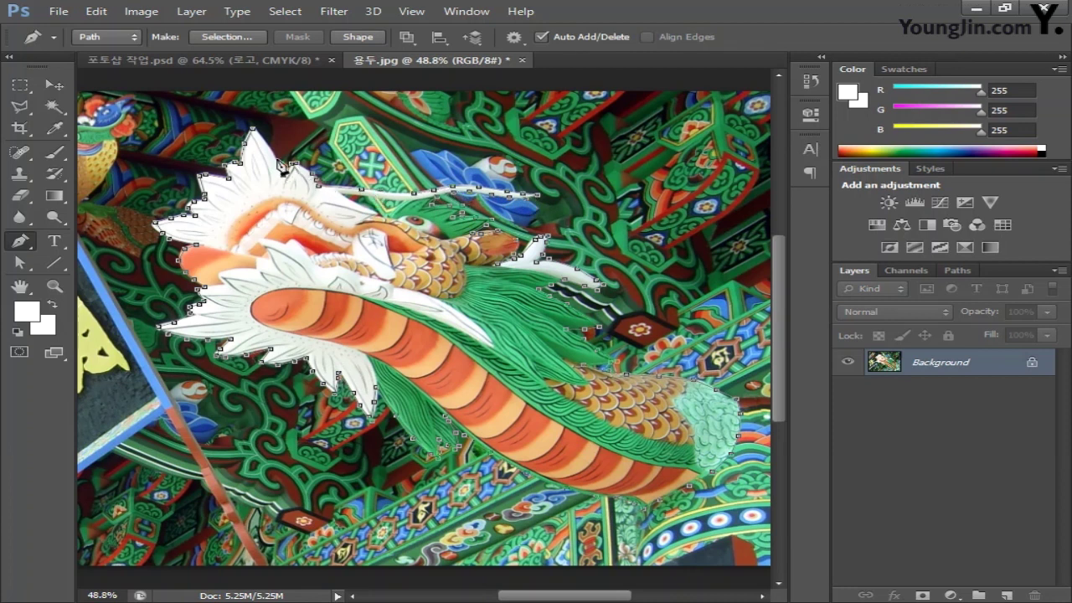
left_click(273, 149)
left_click(256, 134)
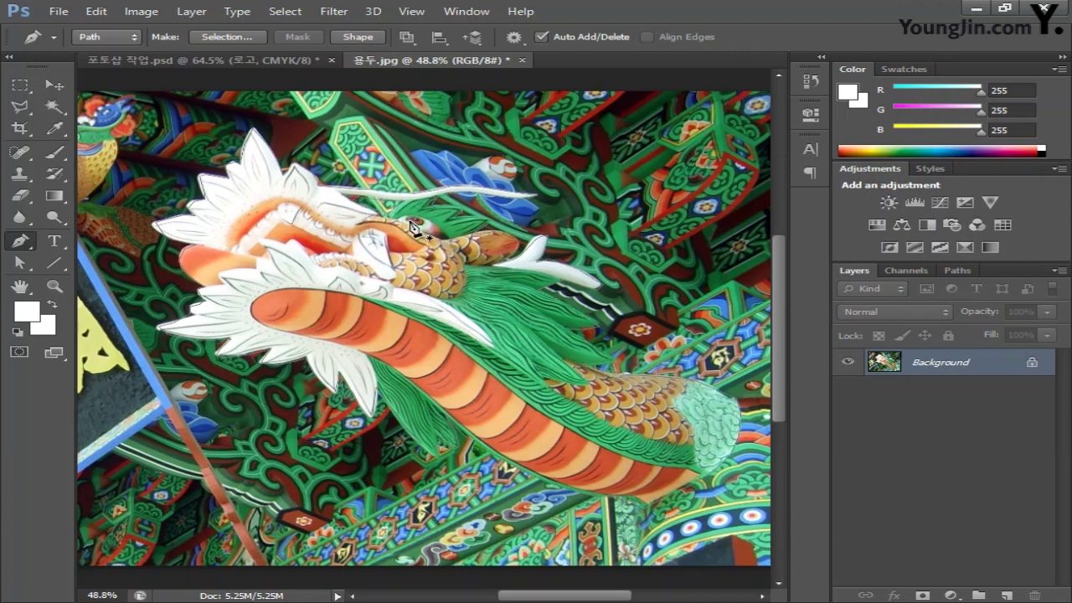
Step: Convert the dragon path to a selection and copy the selected dragon to a new layer
key("ctrl+Return")
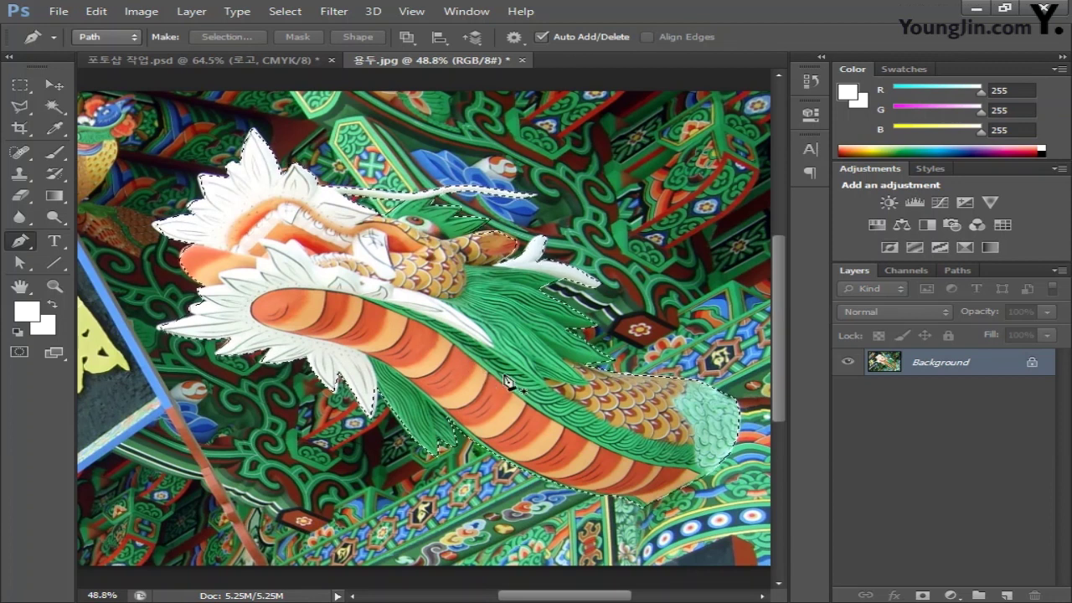
key("ctrl+j")
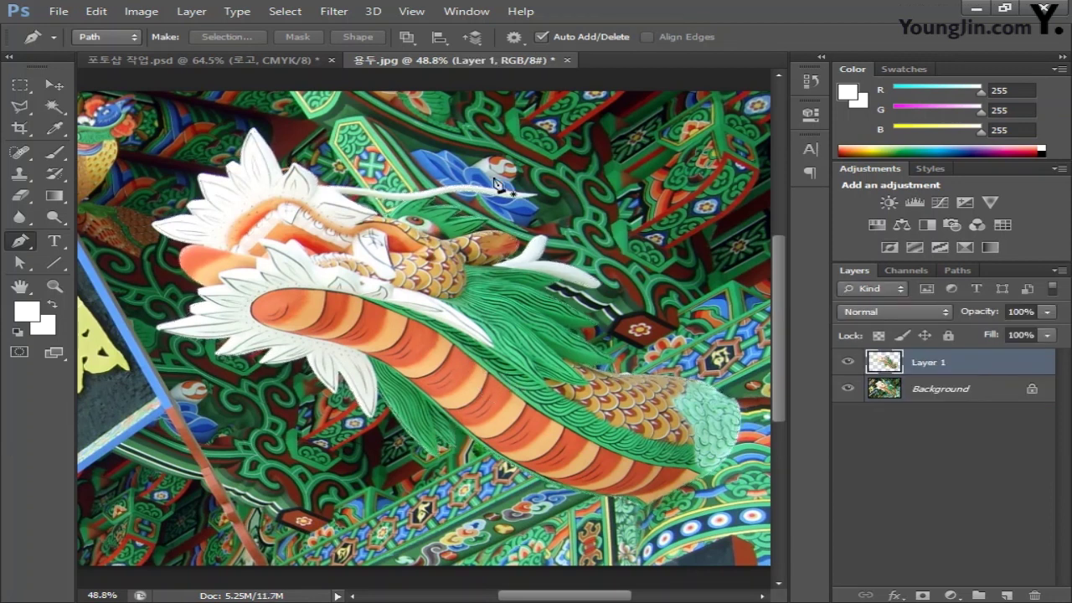
Step: Copy the dragon cut-out layer into the poster document and close 용두.jpg without saving its changes
left_click(55, 85)
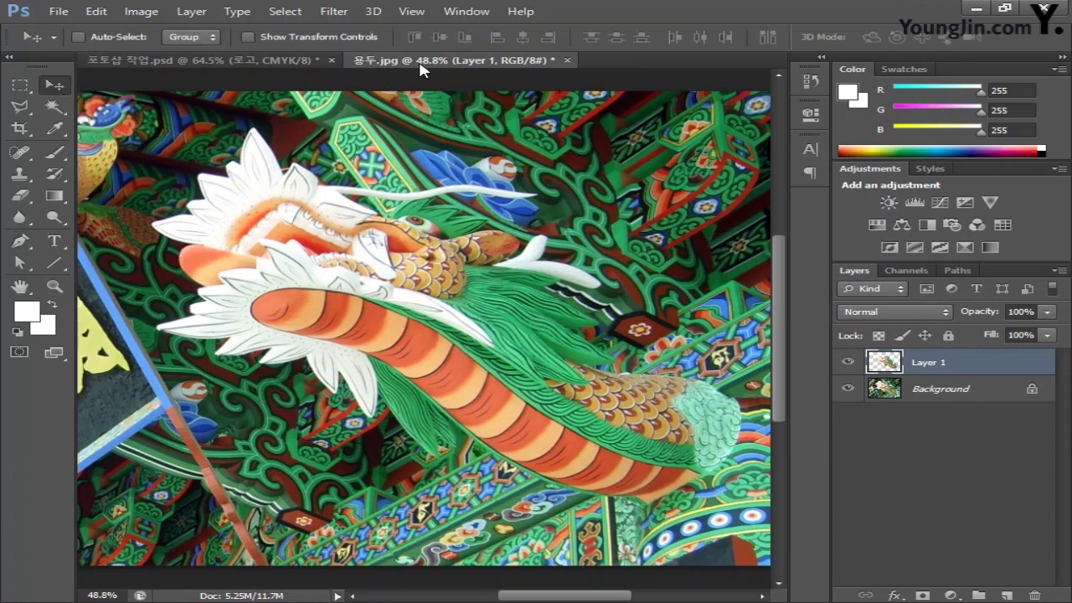
left_click_drag(425, 63, 465, 323)
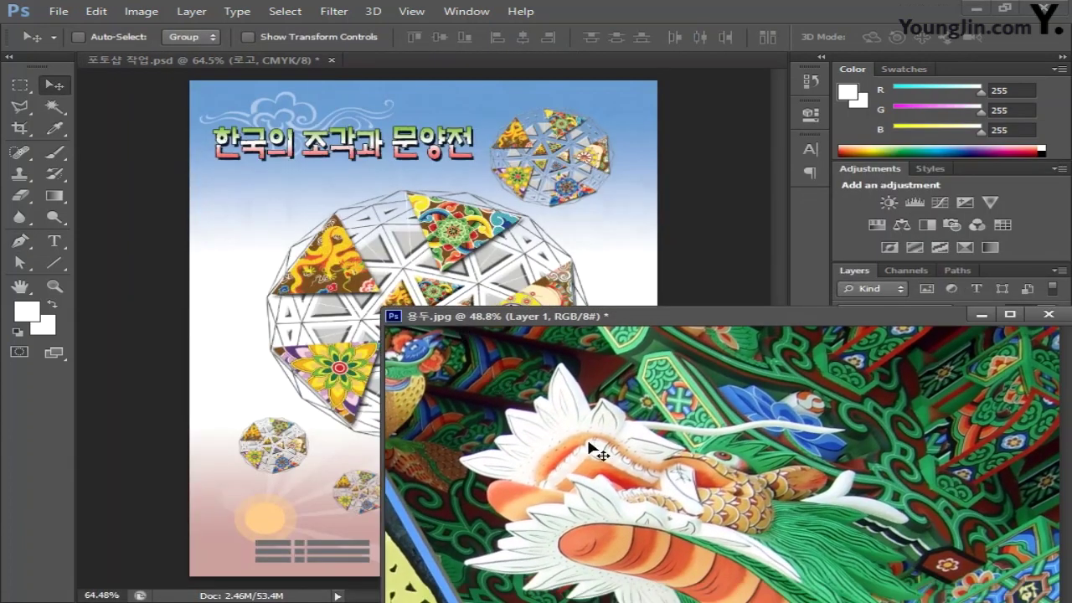
left_click_drag(876, 316, 555, 363)
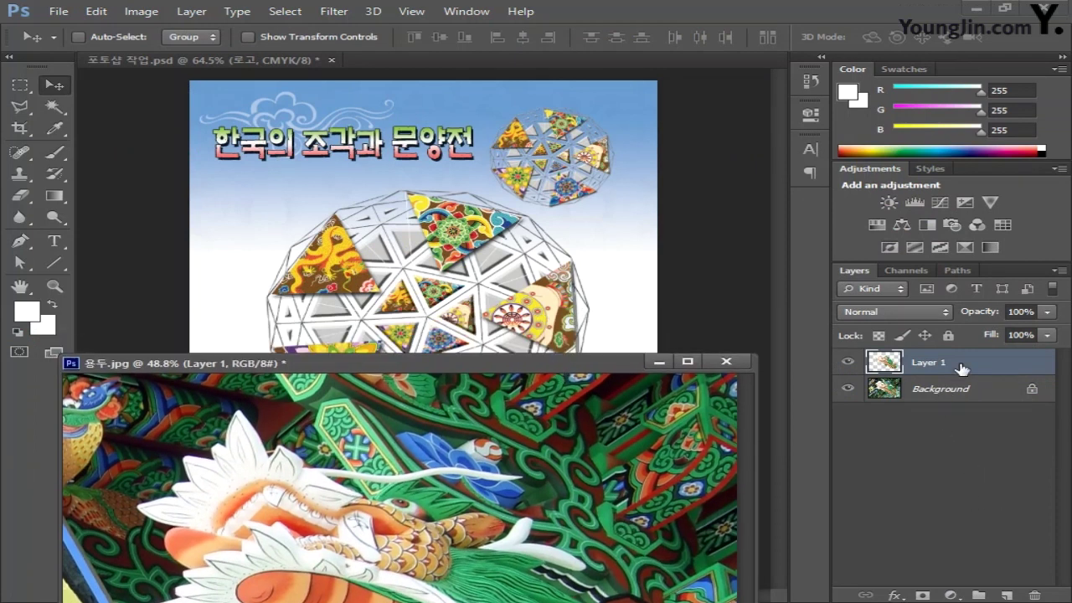
left_click_drag(967, 370, 628, 293)
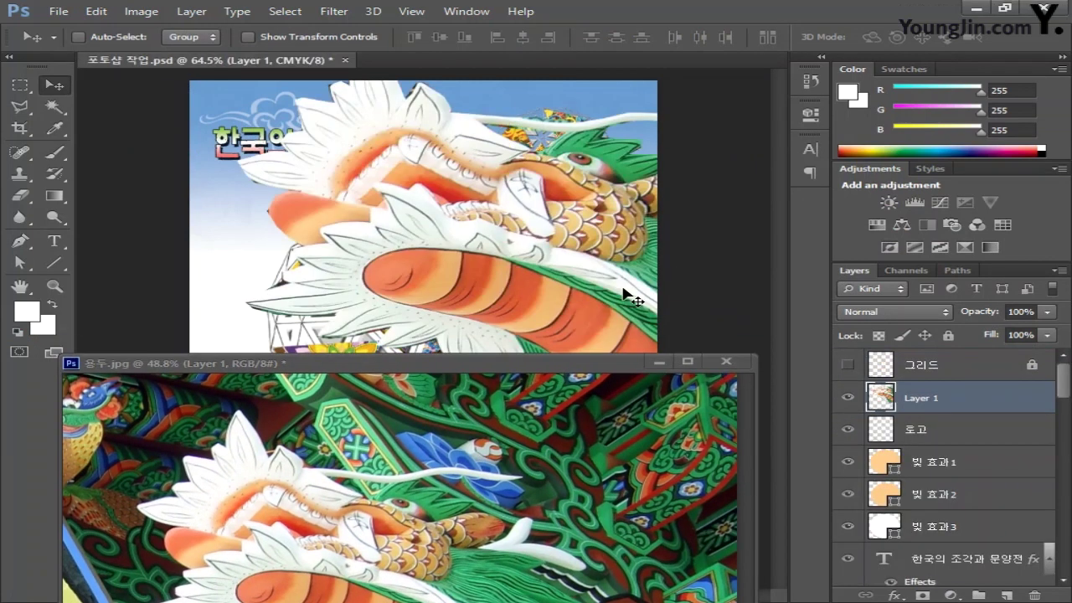
left_click(725, 367)
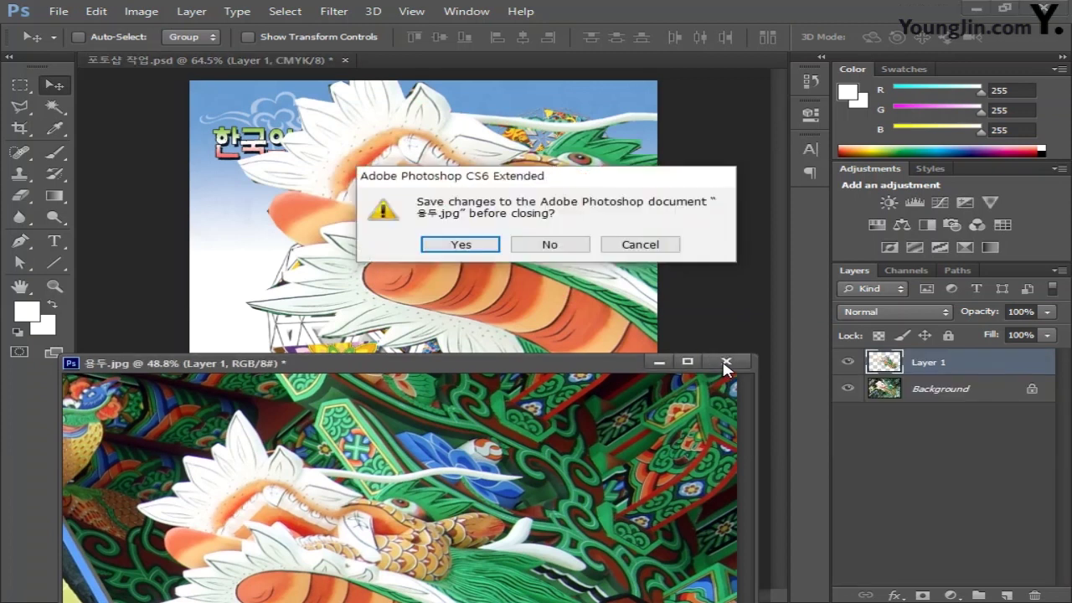
left_click(545, 249)
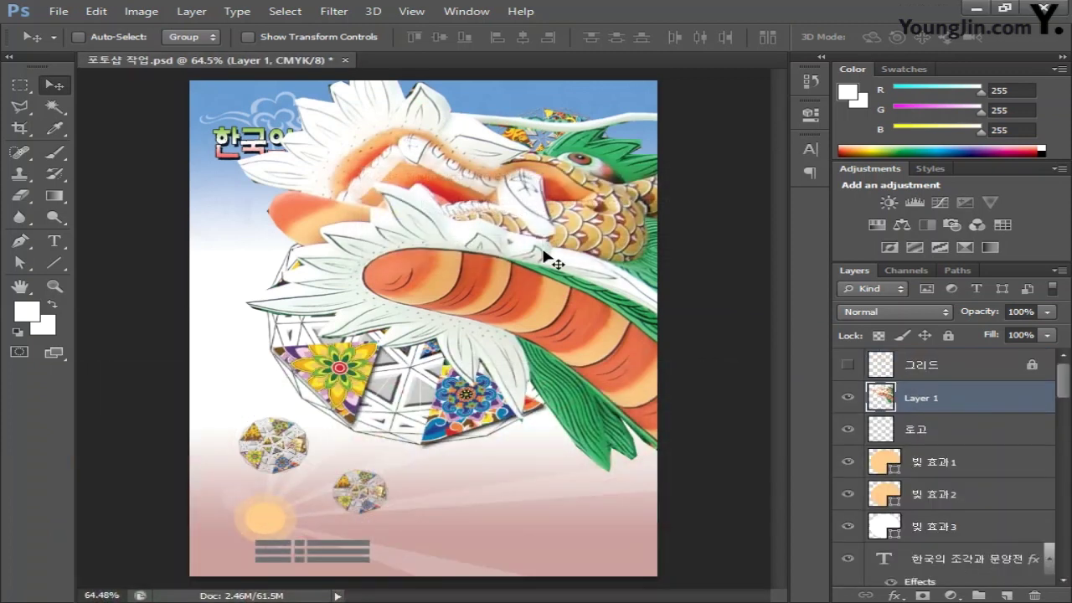
Step: Scale the dragon down proportionally and place it in the poster's lower-right corner, below the large sphere
key("ctrl+t")
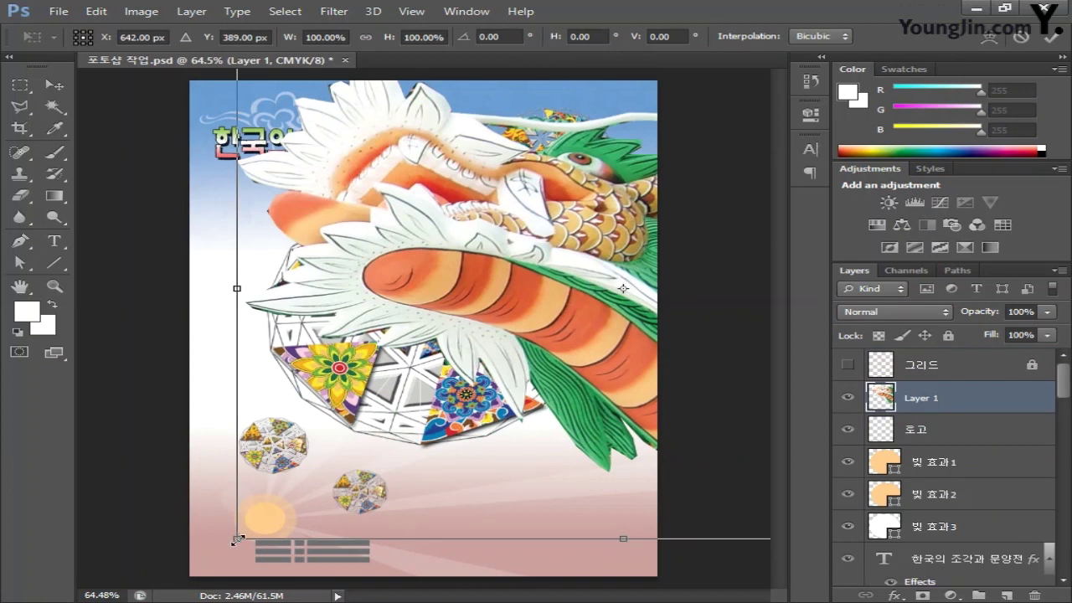
left_click_drag(237, 540, 366, 424)
left_click_drag(607, 410, 624, 566)
key("Return")
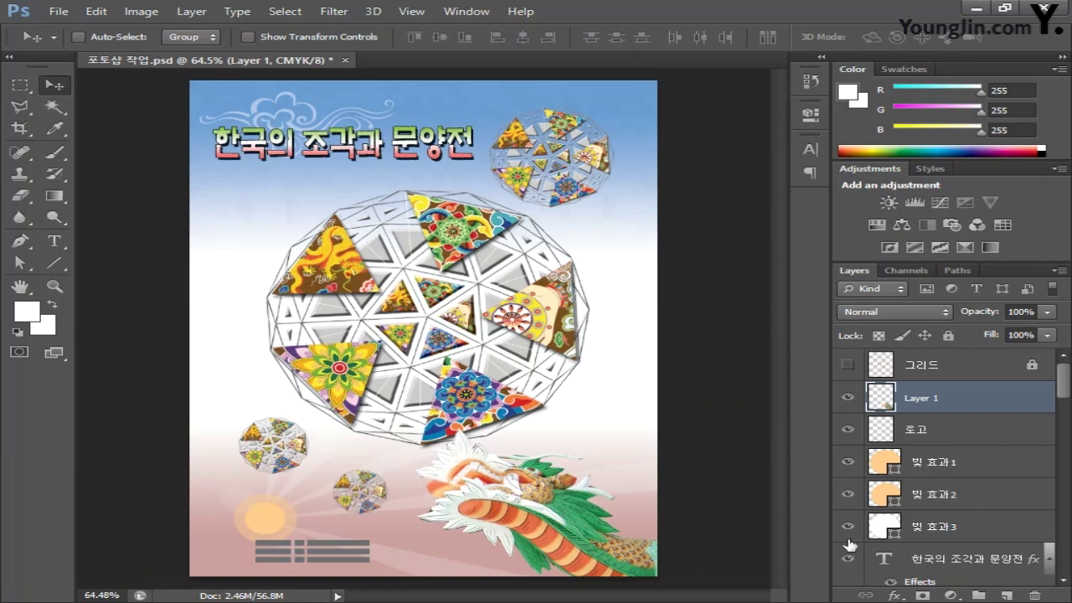
Step: Rename the dragon layer as 용두 컬러
double_click(931, 399)
type("용두 컬러")
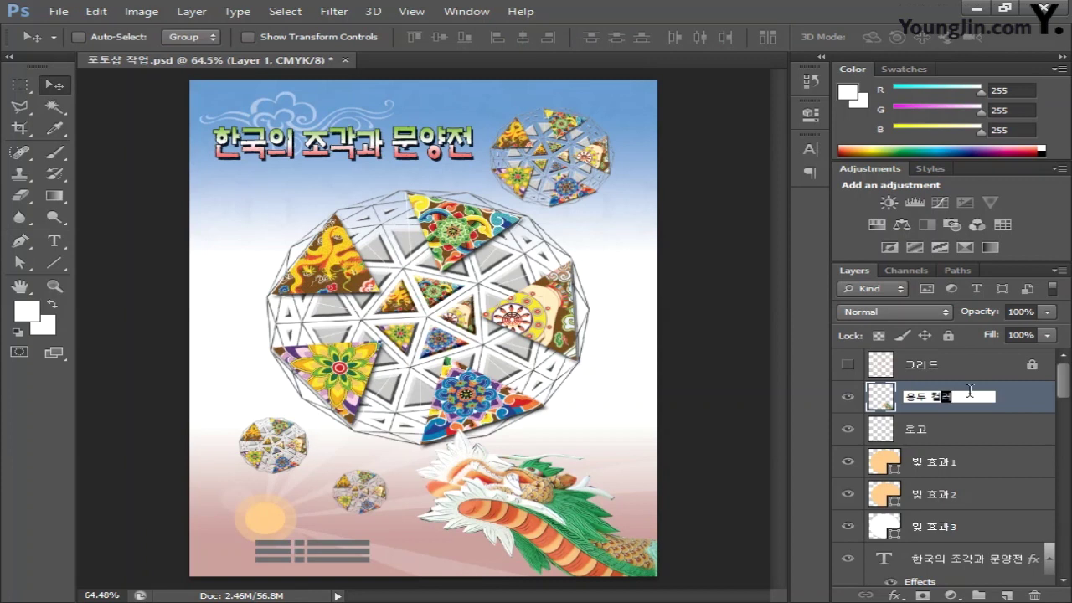
key("Return")
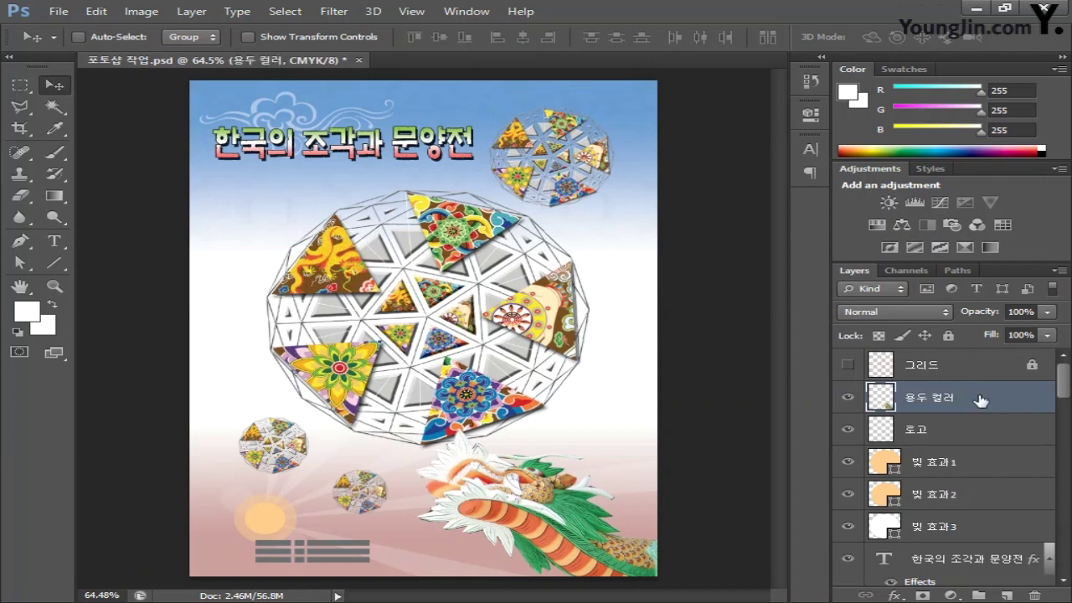
Step: Duplicate the 용두 컬러 layer and rename the copy as 용두 흑백
key("ctrl+j")
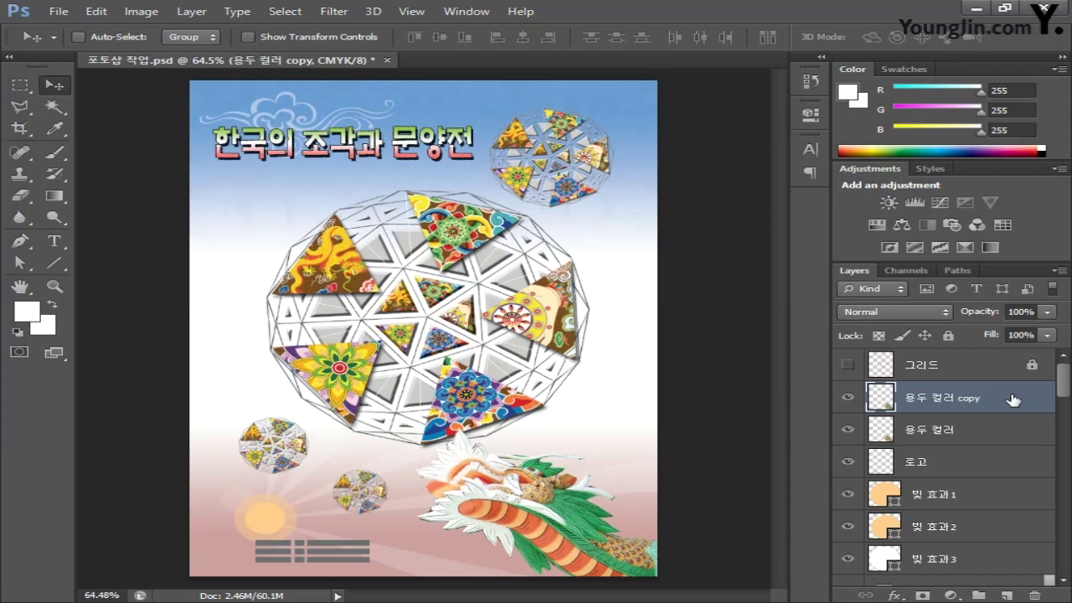
double_click(961, 398)
type("용두 흑백")
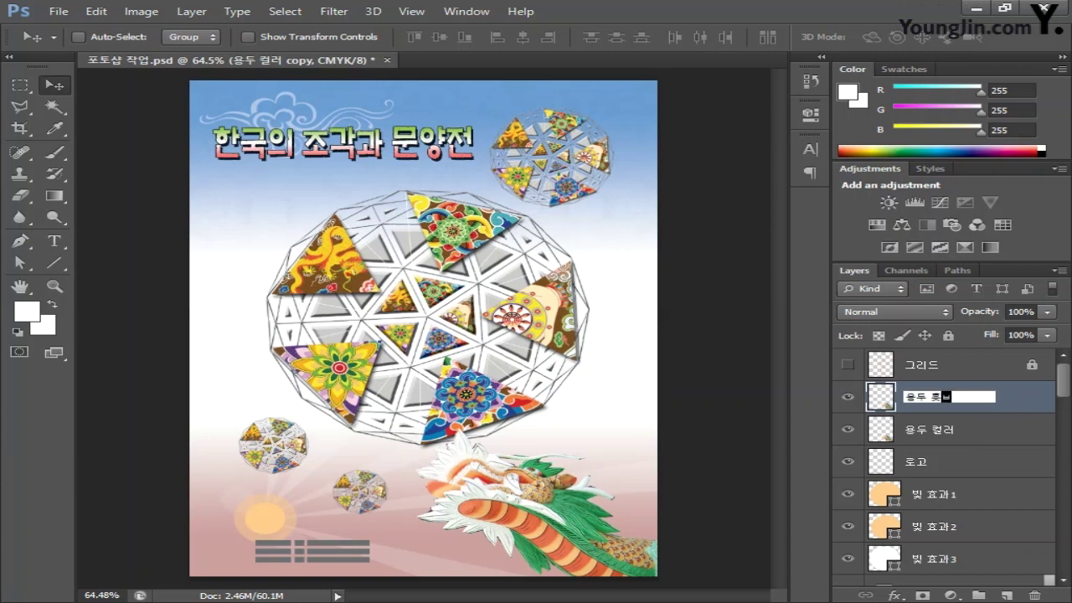
key("Return")
Step: Desaturate the dragon on the 용두 흑백 layer
left_click(141, 11)
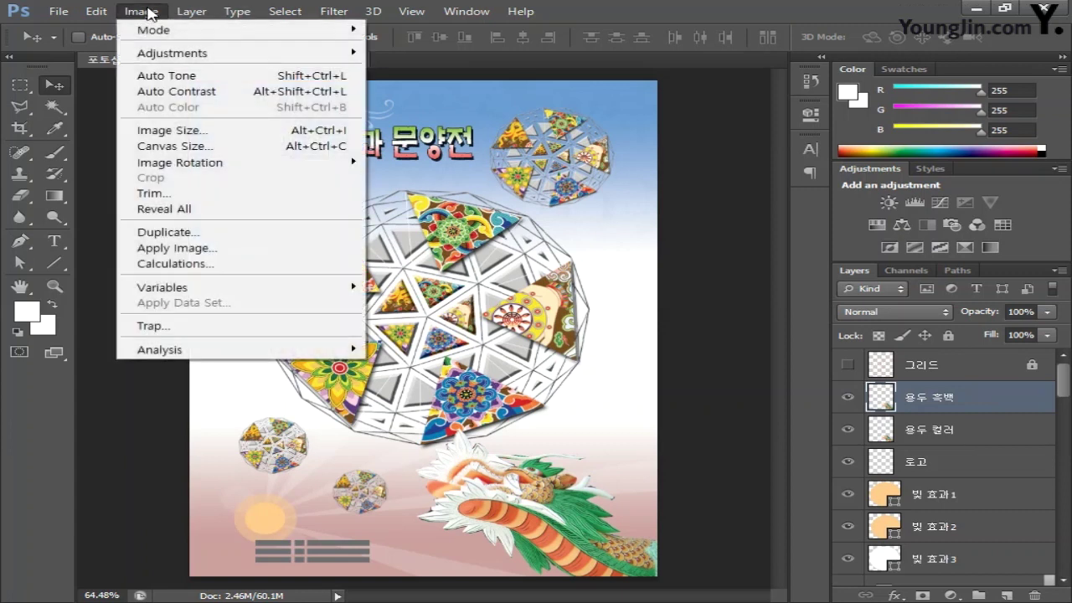
mouse_move(250, 52)
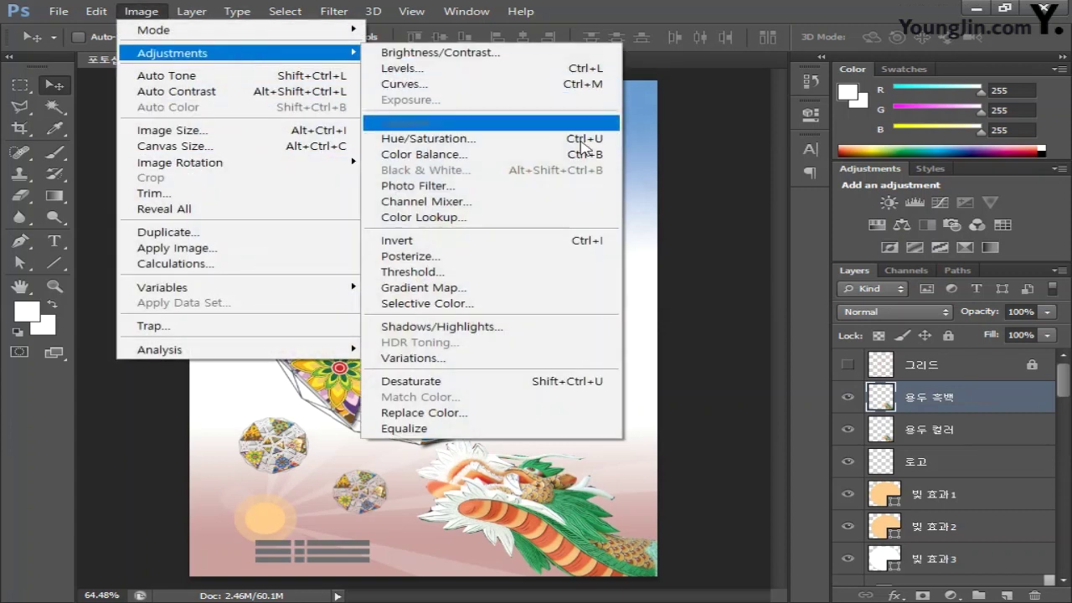
left_click(488, 386)
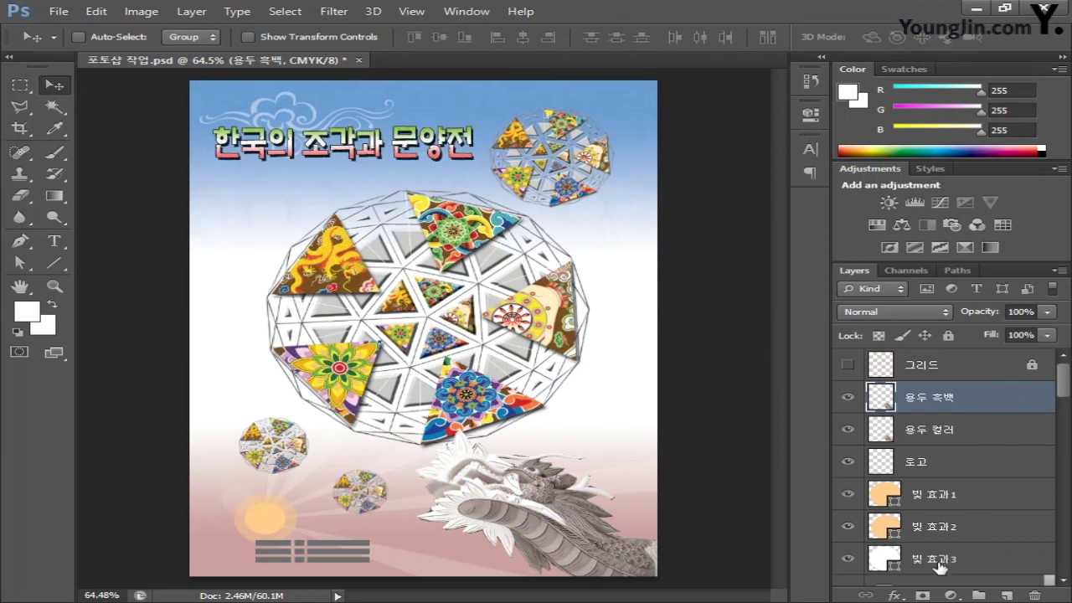
Step: Mask the 용두 흑백 layer with a linear black-to-white gradient across the dragon, hiding the grey head and keeping the grey neck at the right
left_click(922, 594)
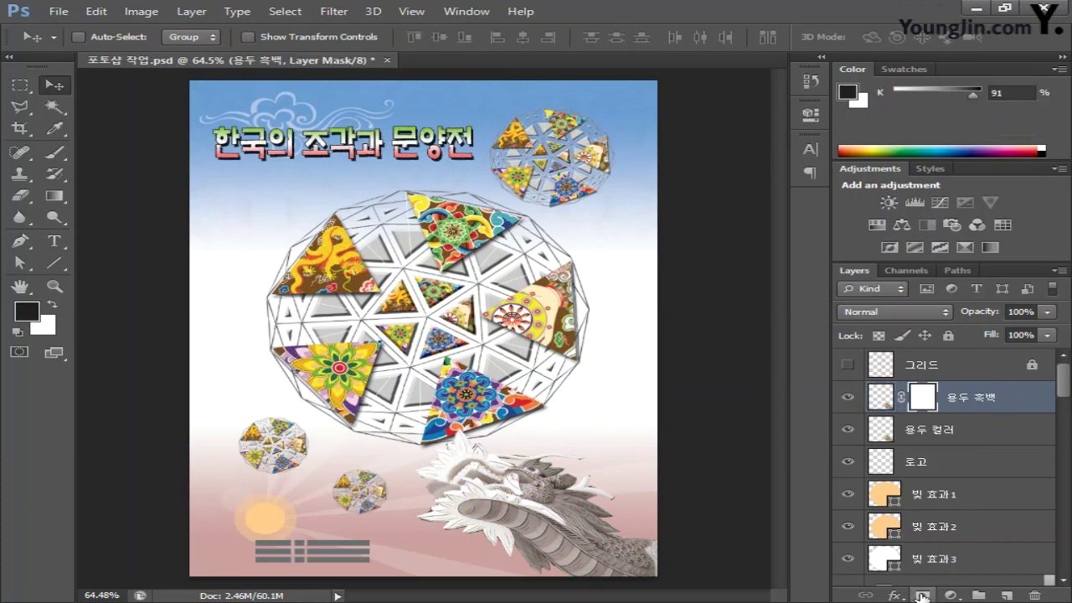
left_click(26, 311)
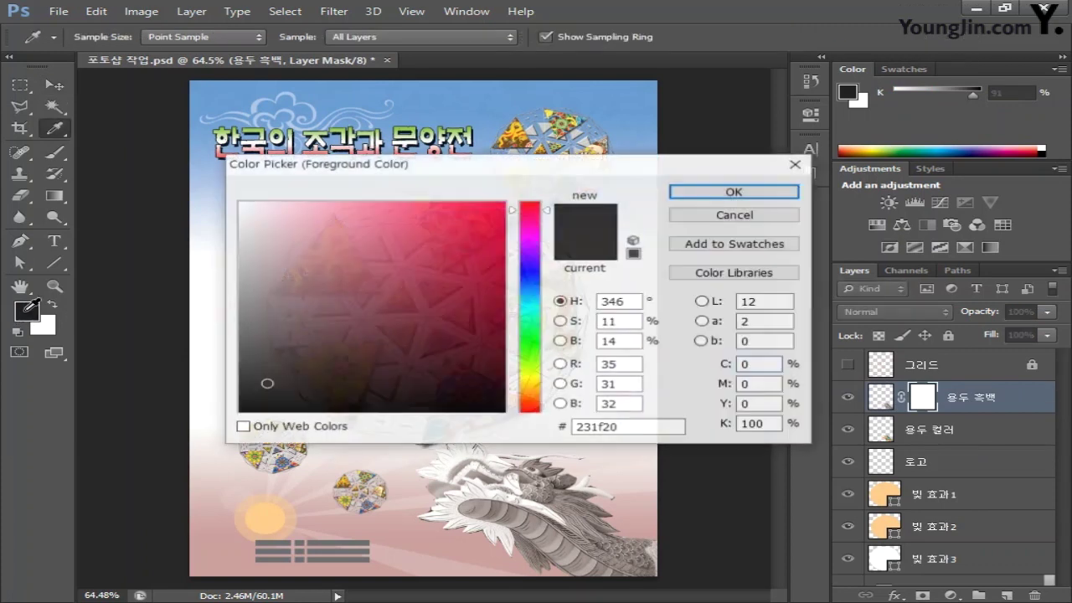
left_click(722, 192)
left_click(42, 327)
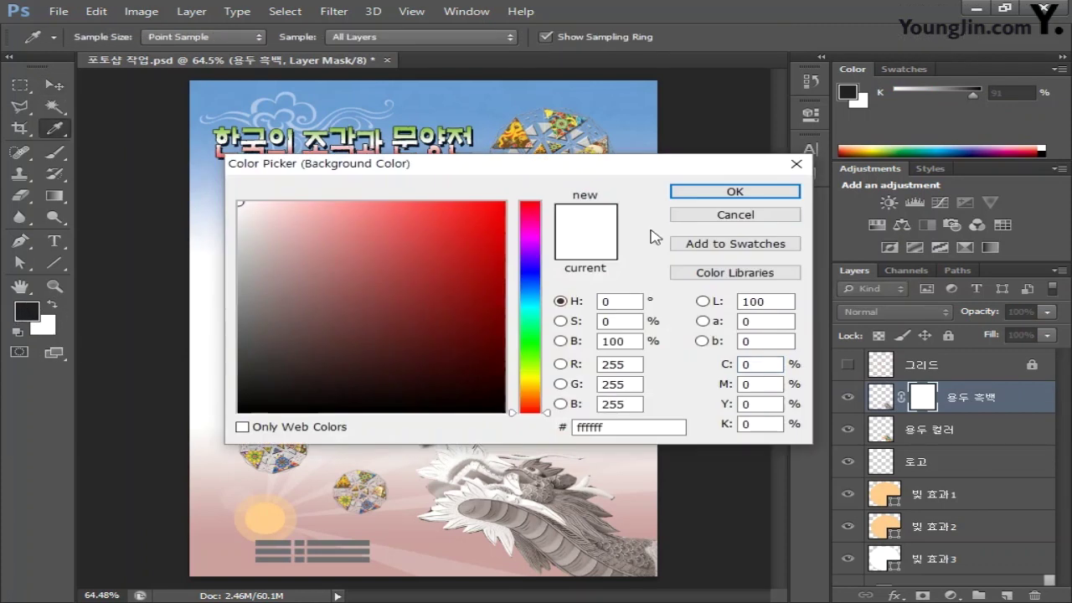
left_click(742, 192)
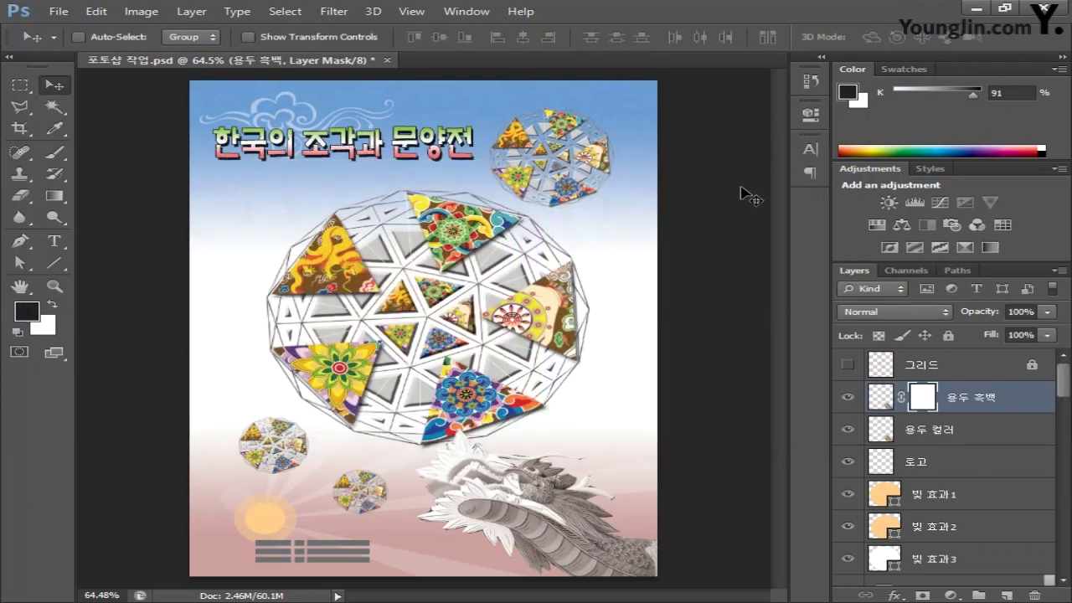
left_click(55, 195)
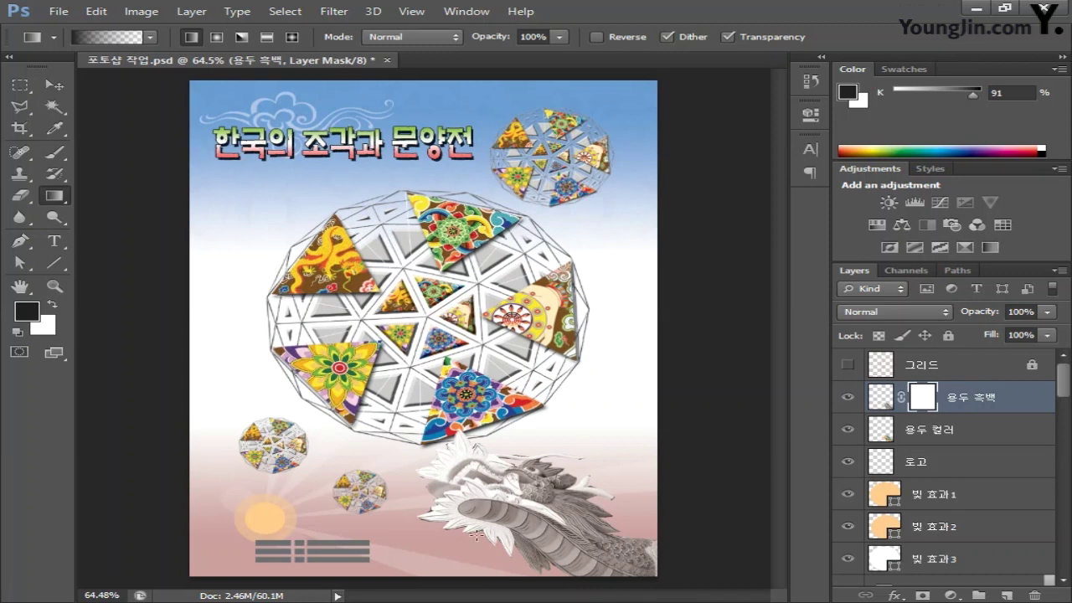
left_click_drag(641, 525, 633, 529)
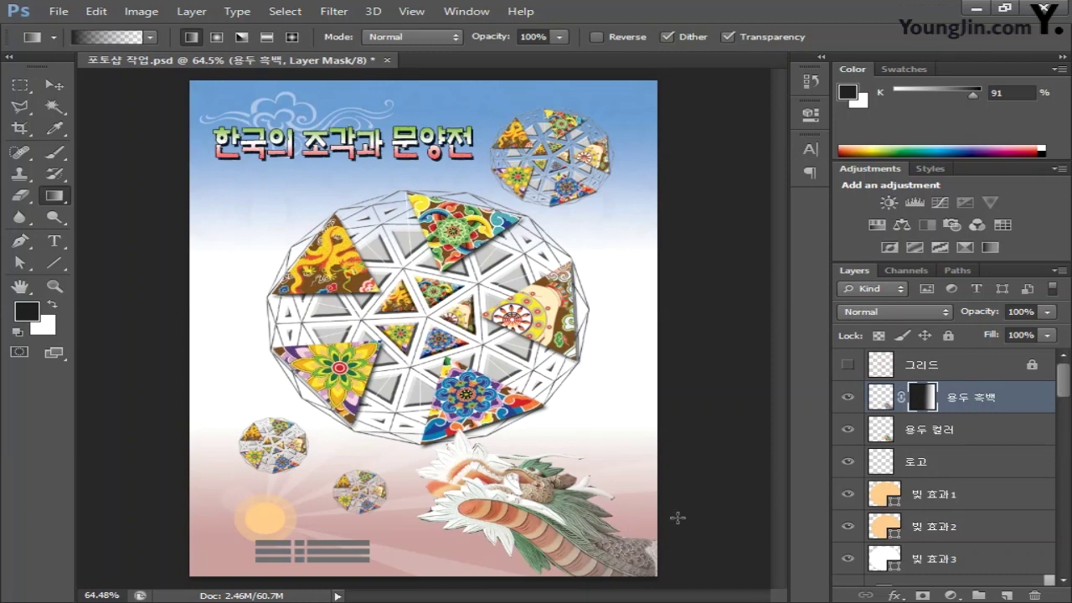
Step: Check the layout against the 그리드 layer, hide the grid again and save the poster document
left_click(847, 366)
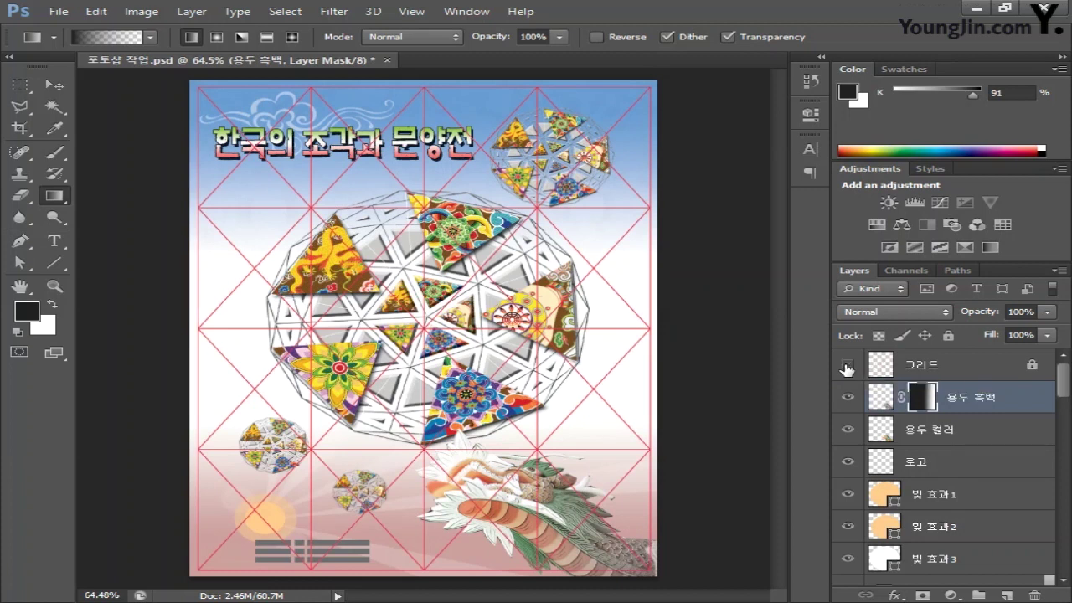
left_click(847, 366)
key("ctrl+s")
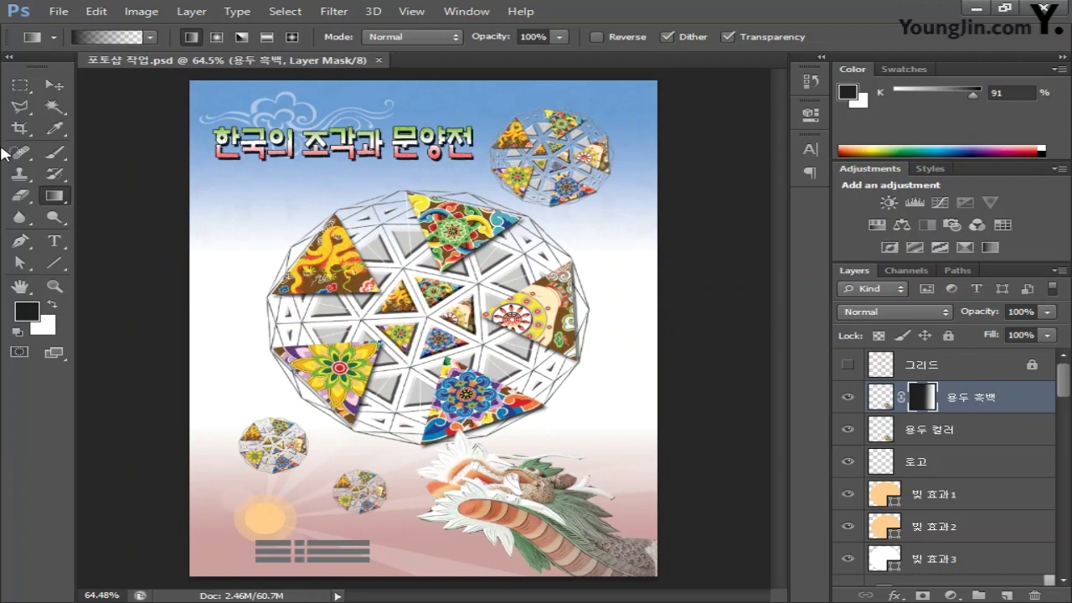
Step: Convert the poster to RGB Color mode without flattening its layers
left_click(137, 12)
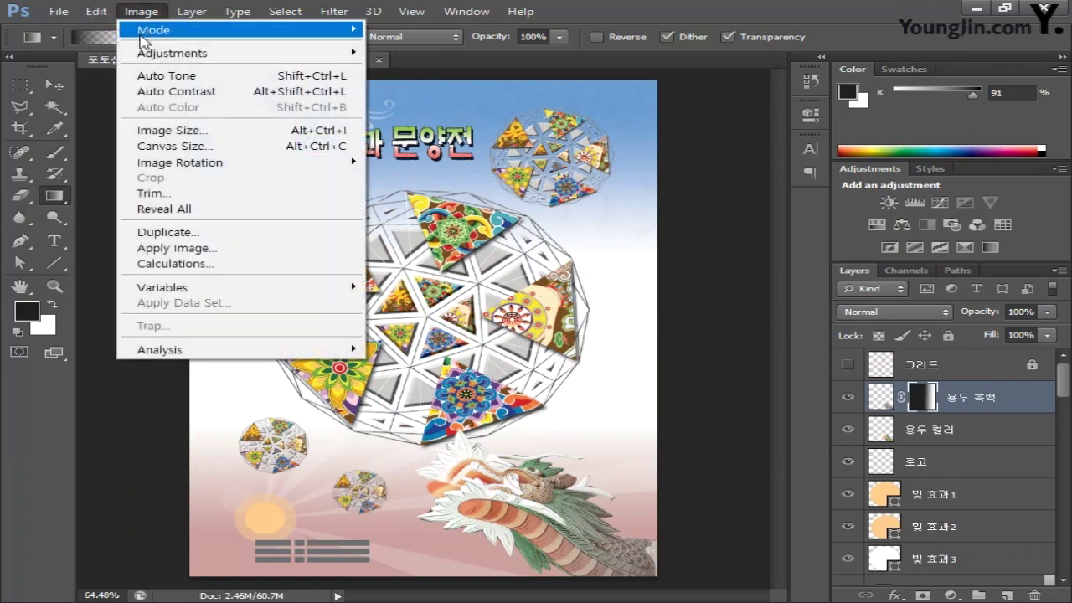
mouse_move(147, 32)
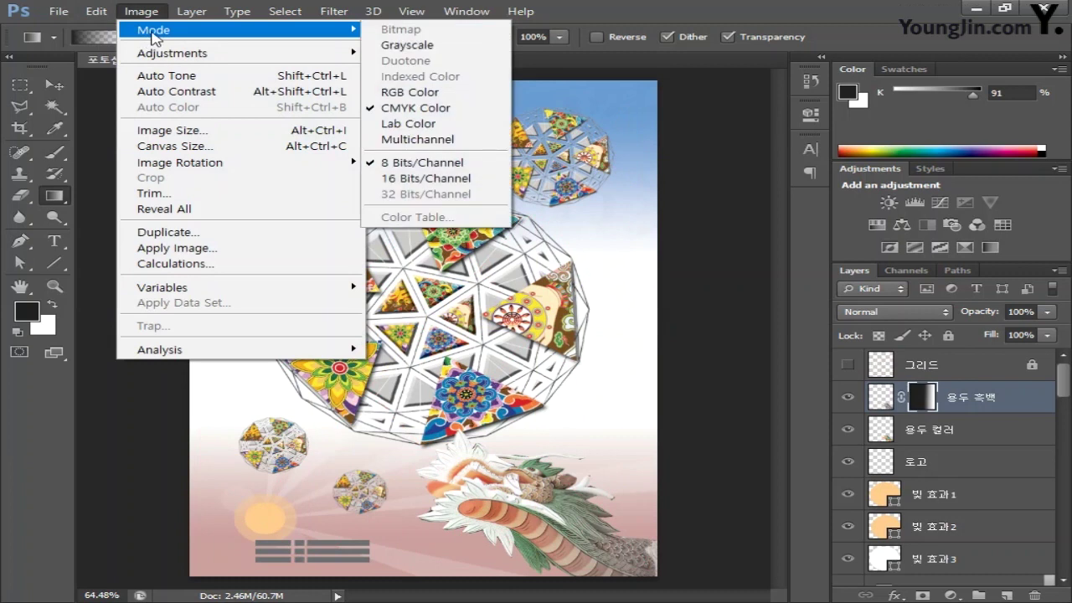
left_click(458, 94)
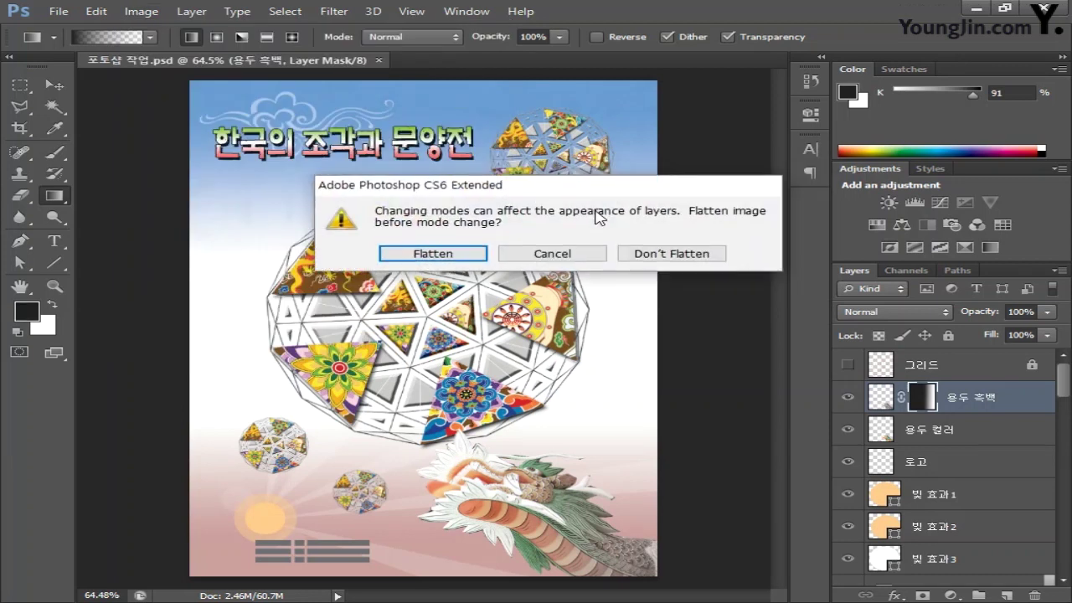
left_click(675, 254)
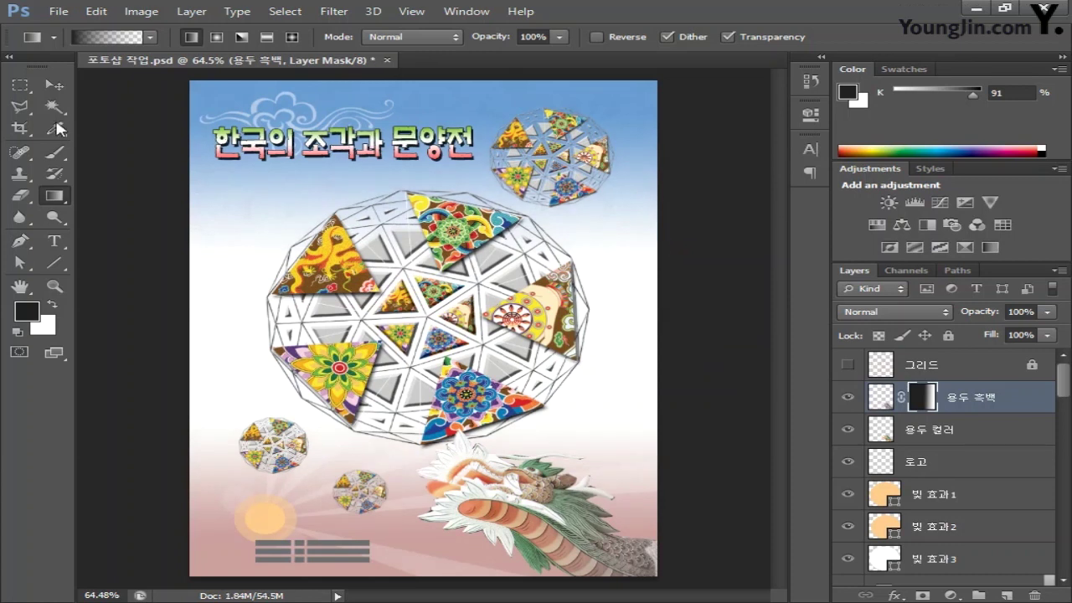
Step: Save a JPEG copy of the poster as 01.jpg in the 작업 folder
left_click(59, 10)
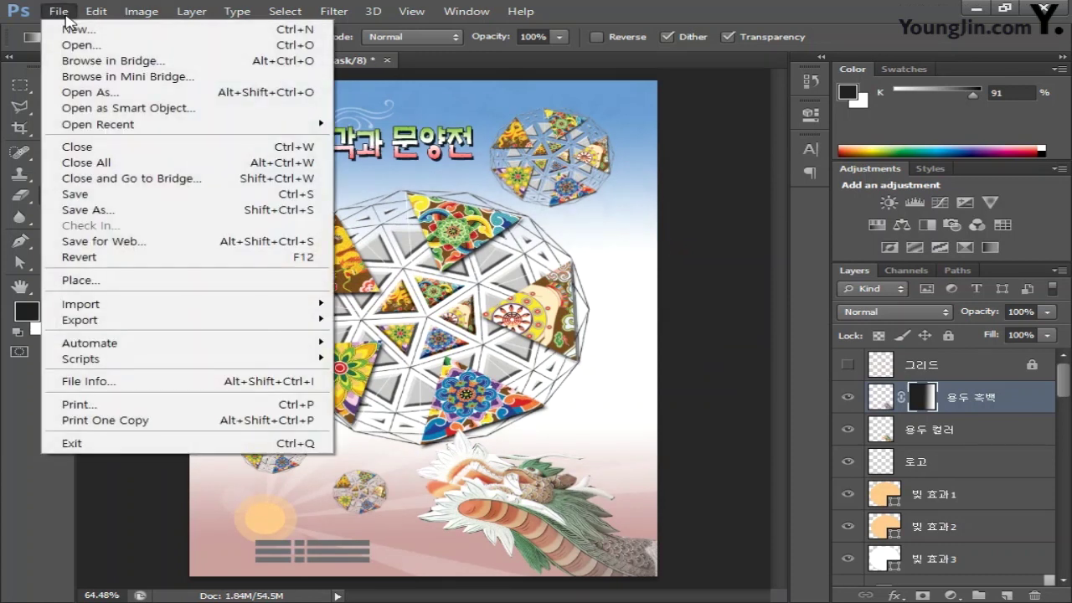
left_click(159, 216)
left_click_drag(556, 114, 415, 51)
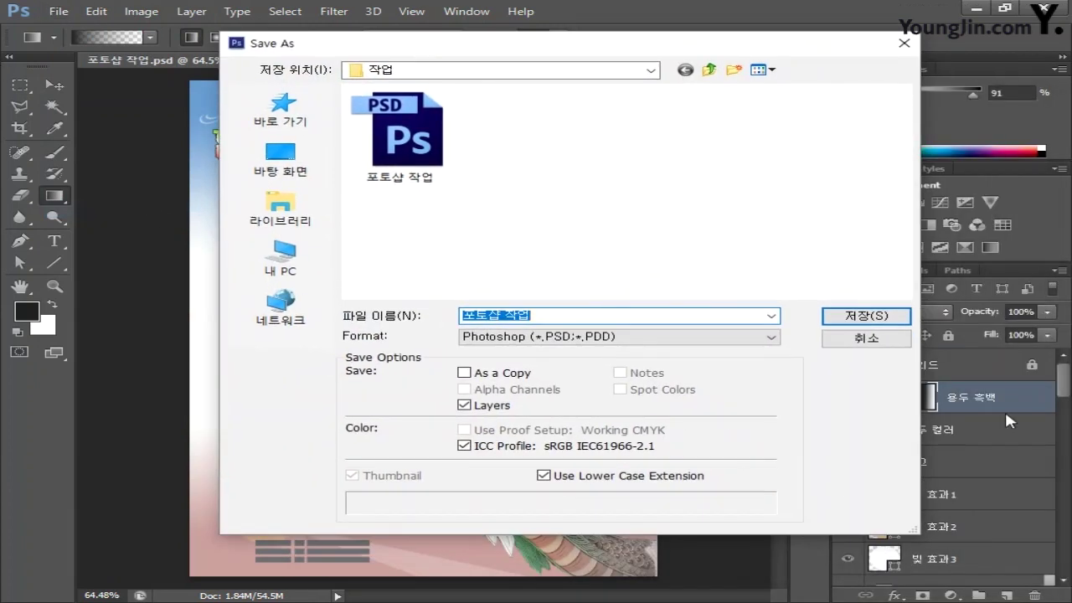
type("01")
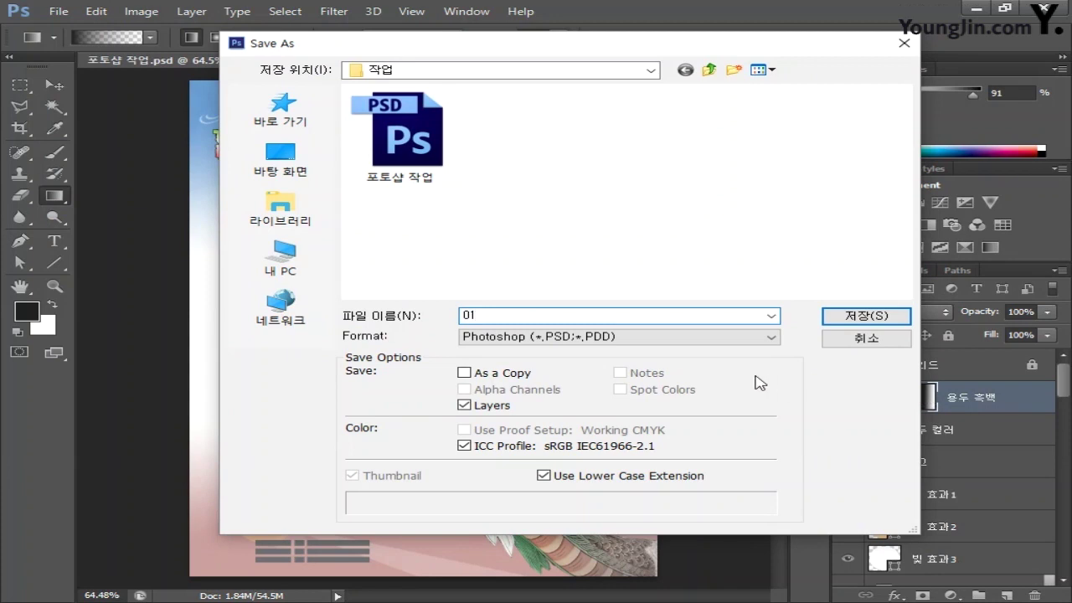
left_click(742, 338)
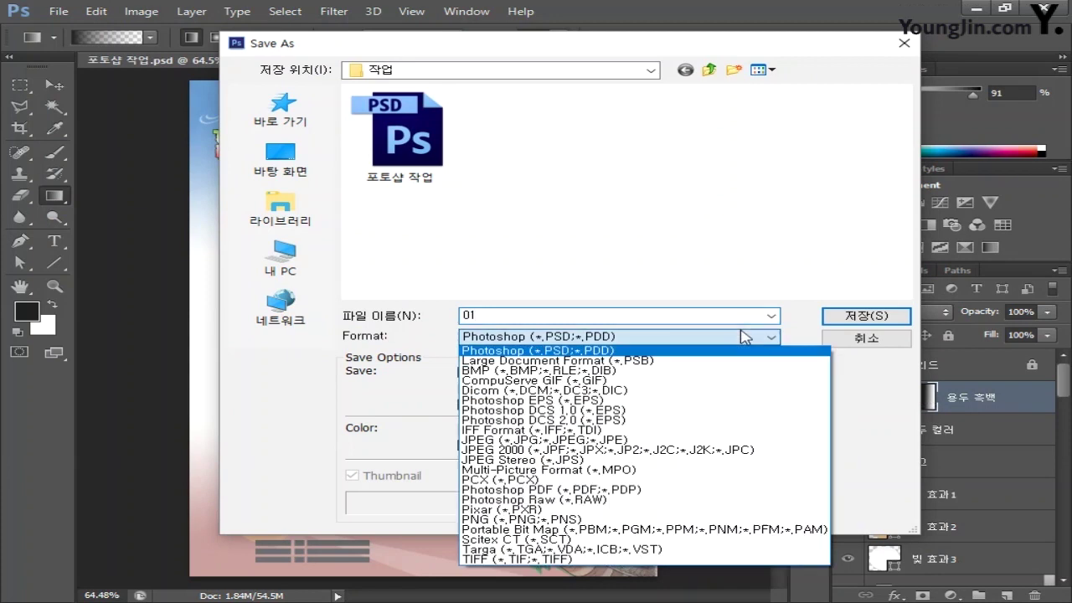
left_click(658, 440)
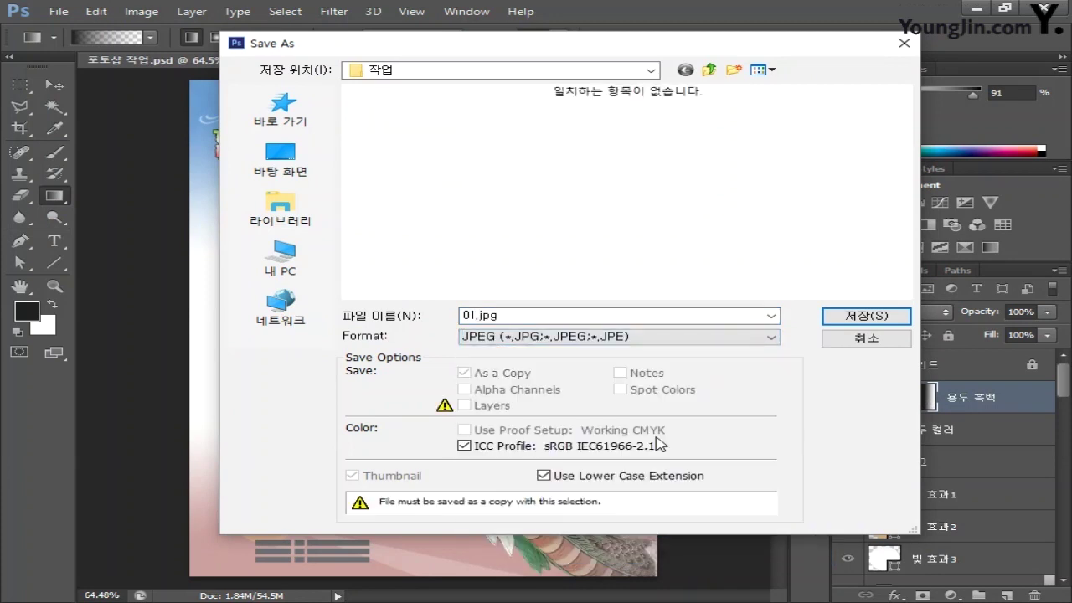
left_click(867, 318)
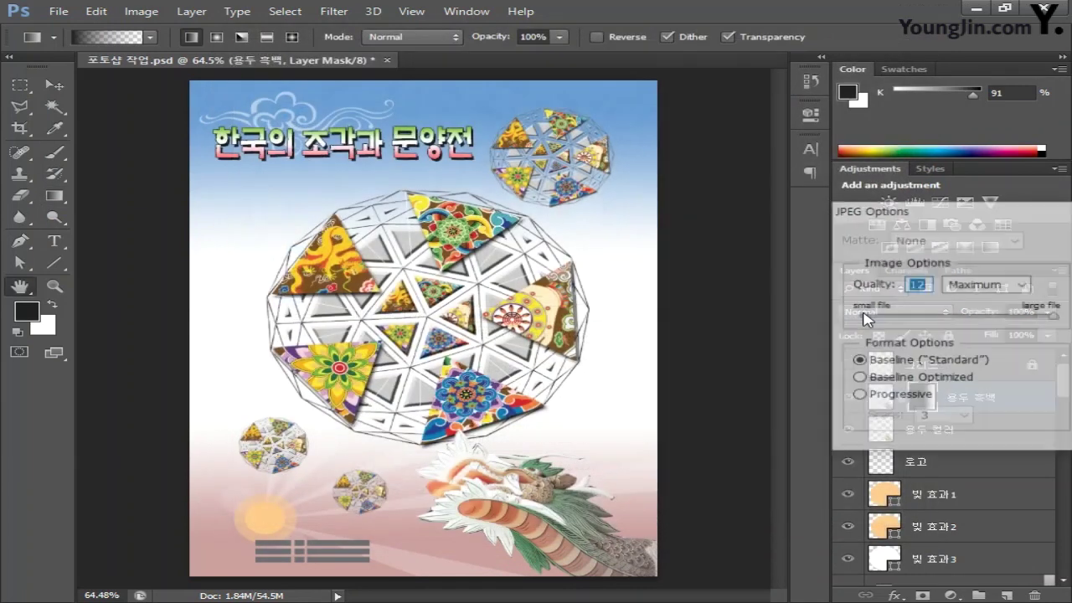
left_click_drag(978, 211, 485, 186)
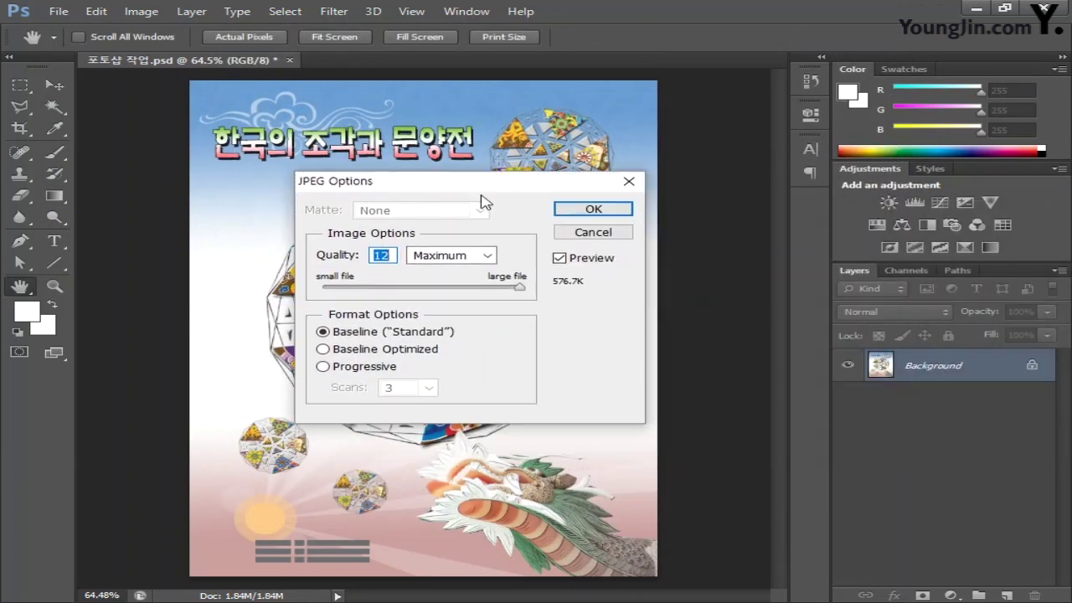